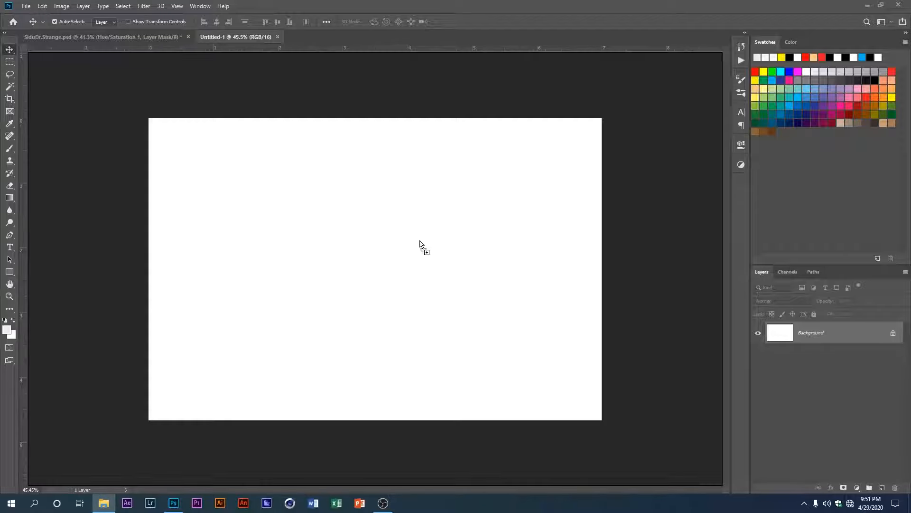
Step: Place the Room image into the blank document as its own layer at the default placement size
drag(446, 271, 445, 272)
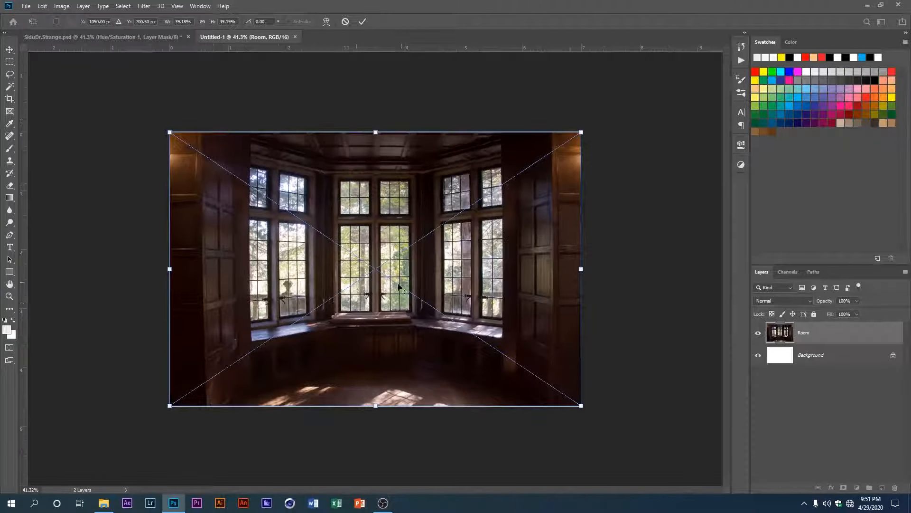
scroll(367, 288, up, 1)
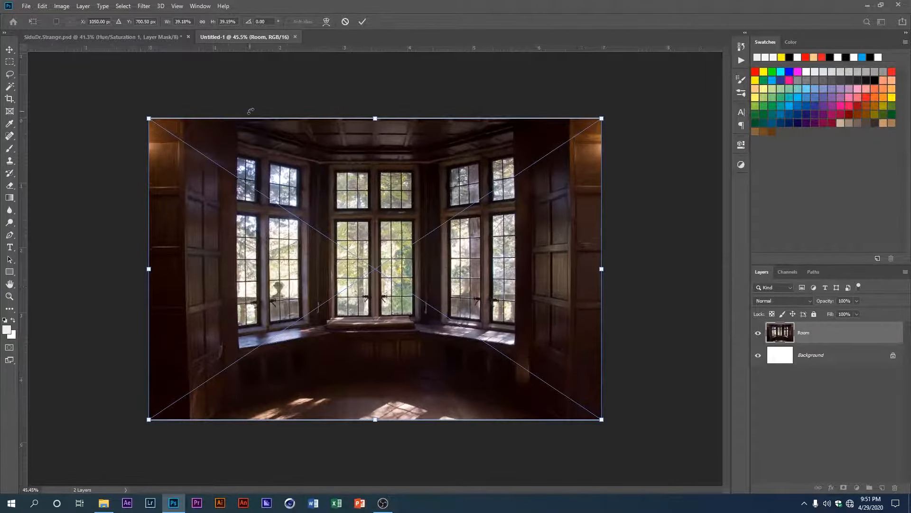
click(363, 21)
scroll(391, 267, up, 2)
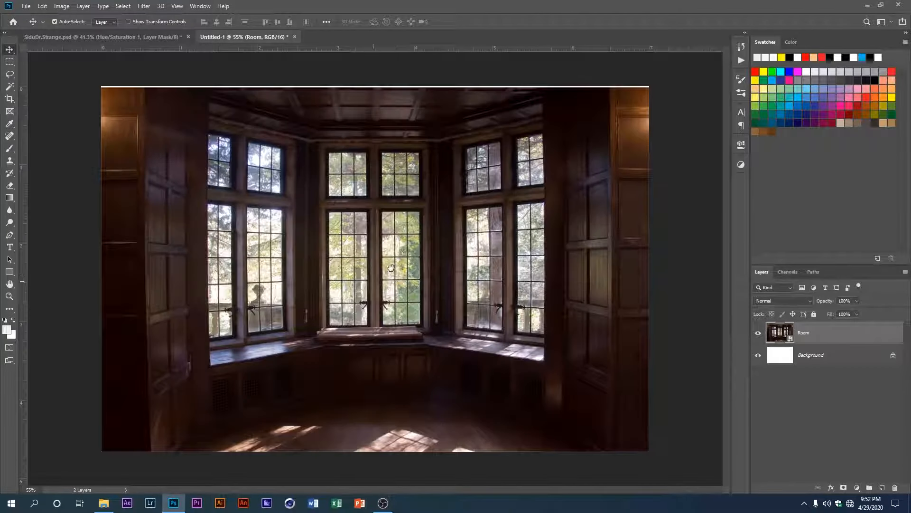
Step: Activate the Pen tool in Path mode for tracing the windows of the Room image
scroll(377, 276, up, 1)
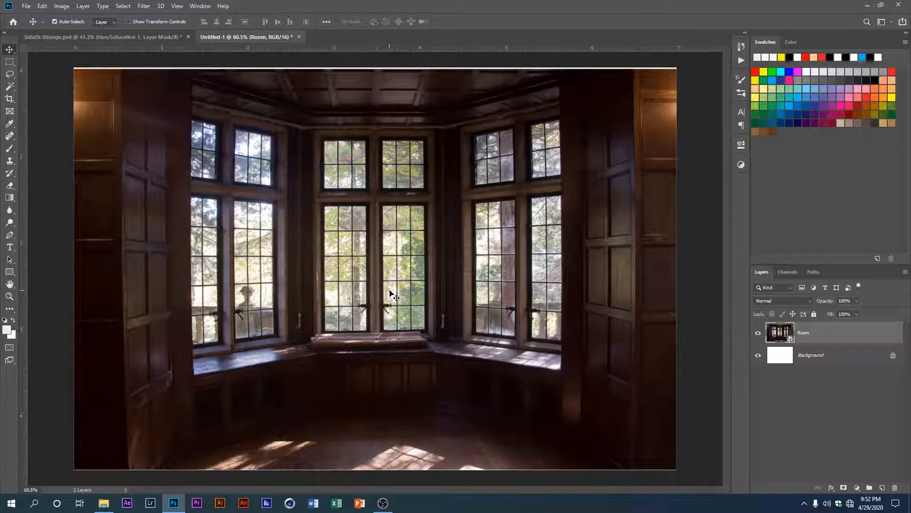
scroll(303, 280, up, 1)
scroll(288, 278, up, 1)
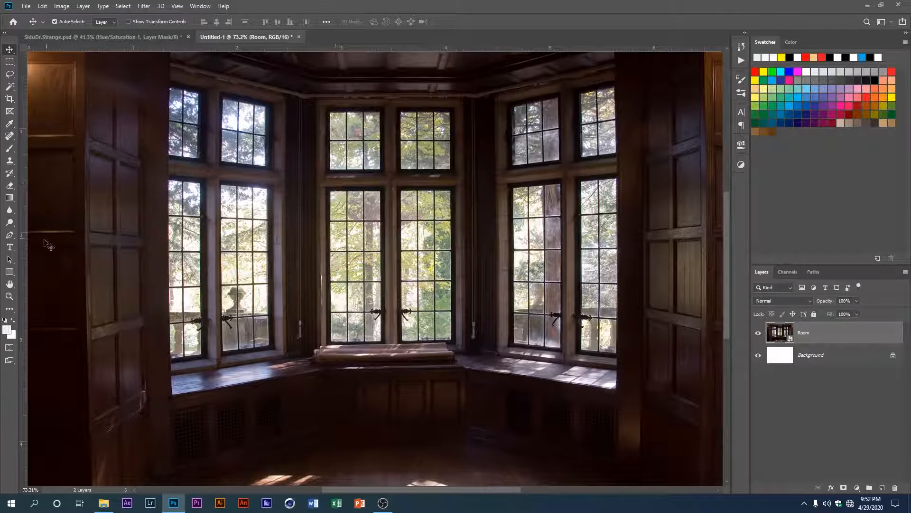
click(10, 235)
scroll(189, 233, up, 4)
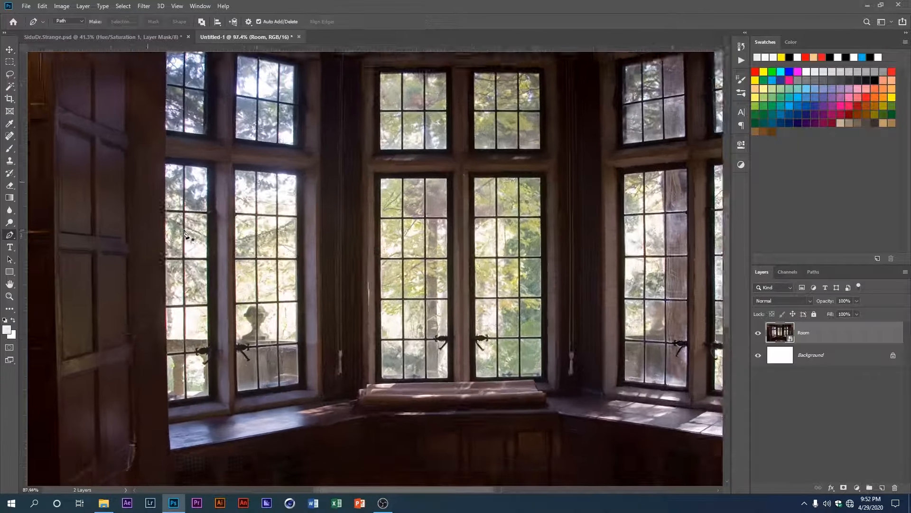
scroll(238, 226, up, 1)
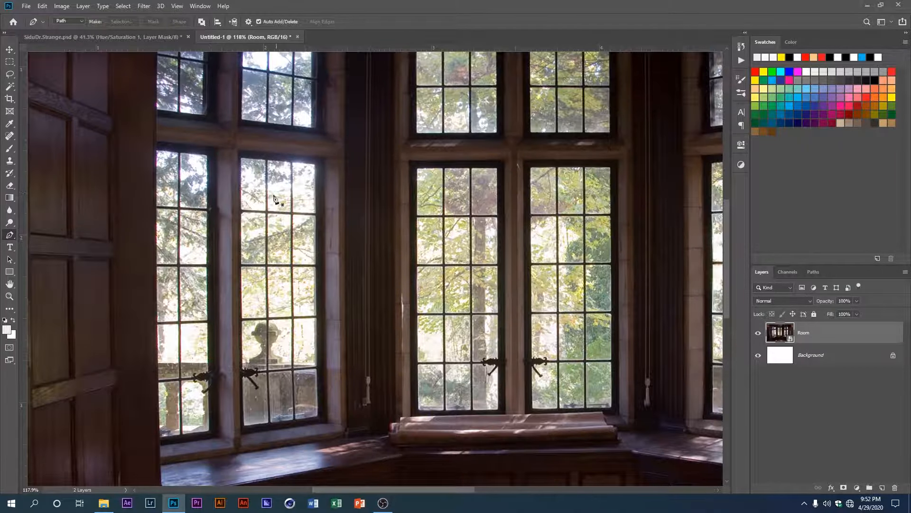
scroll(249, 194, up, 3)
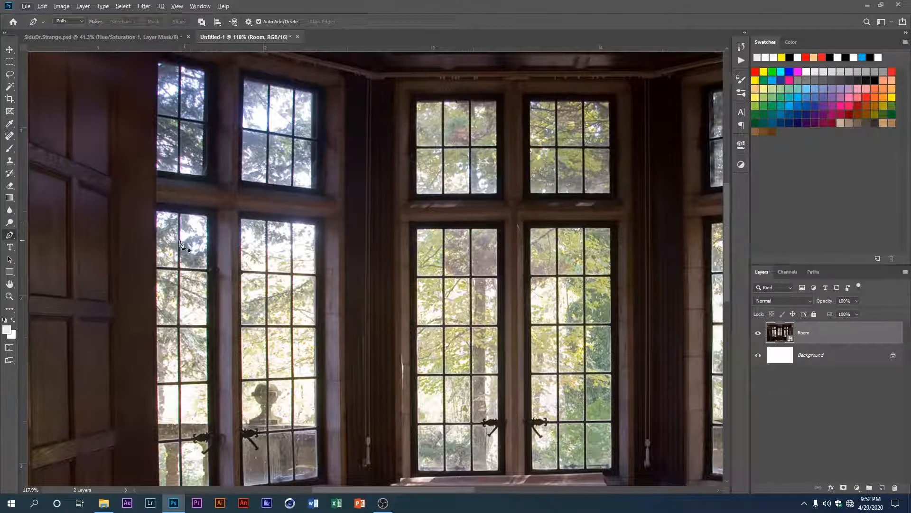
scroll(295, 258, up, 2)
scroll(318, 227, up, 8)
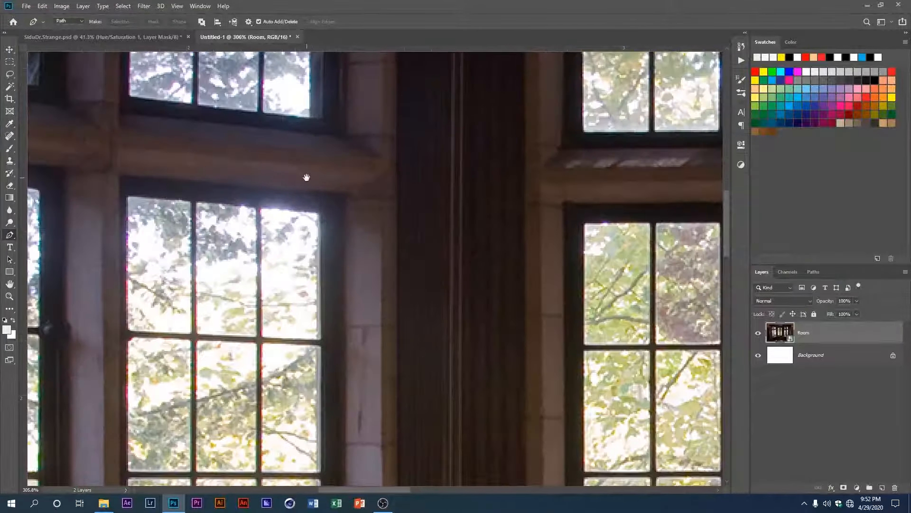
drag(307, 178, 351, 476)
scroll(357, 216, up, 2)
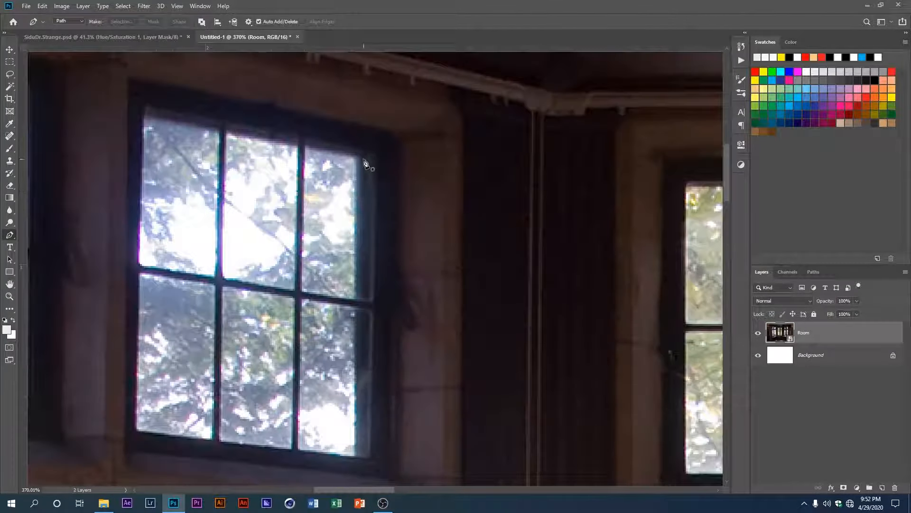
click(363, 159)
click(361, 457)
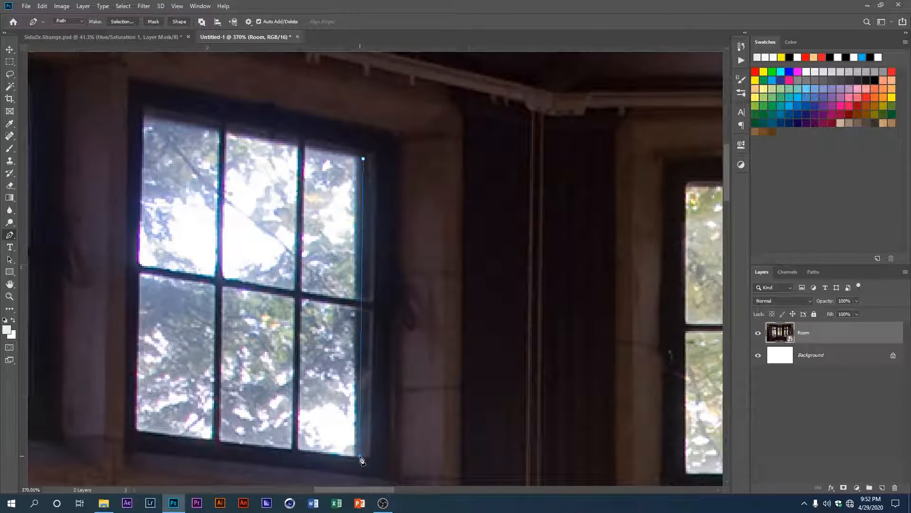
drag(277, 428, 321, 435)
key(Escape)
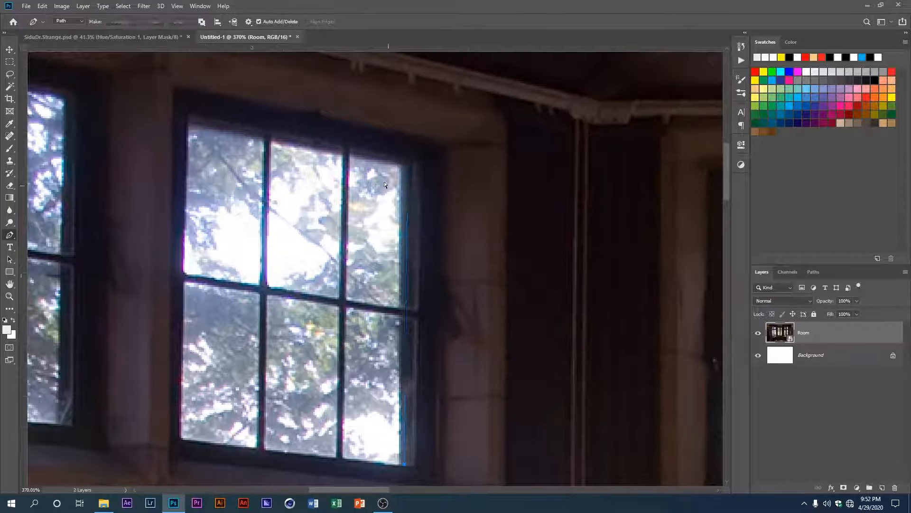
click(354, 158)
drag(445, 193, 470, 252)
key(Escape)
drag(233, 281, 340, 264)
Step: Trace a closed pen path around the glass of the upper window at the far left of the bay
scroll(339, 264, down, 4)
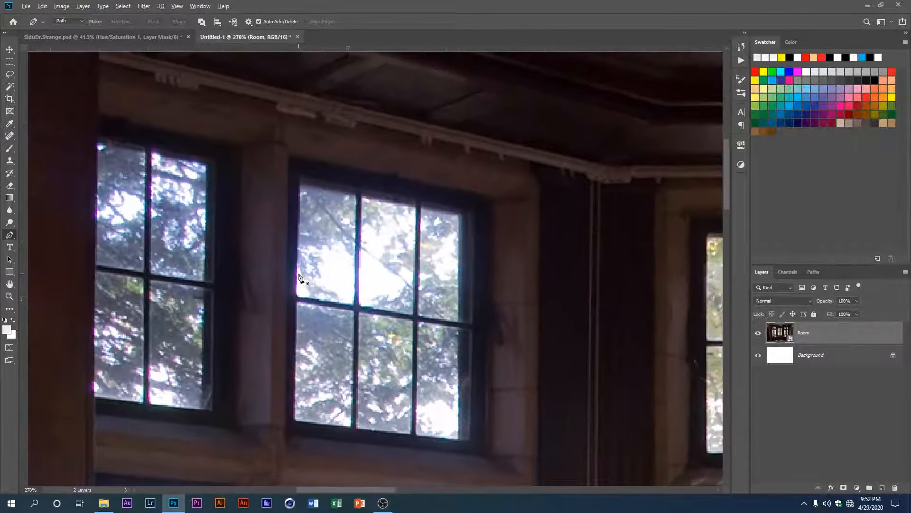
scroll(218, 268, left, 2)
scroll(148, 385, up, 1)
scroll(148, 384, up, 1)
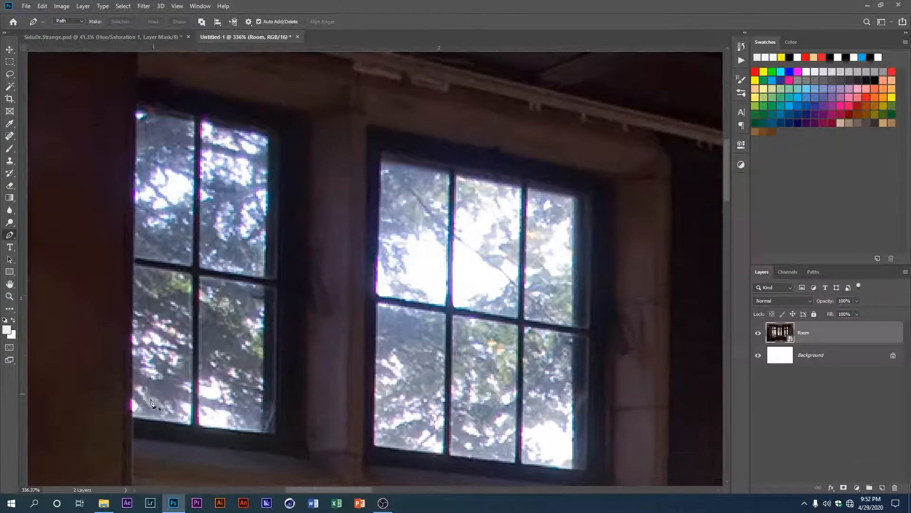
click(132, 418)
click(274, 433)
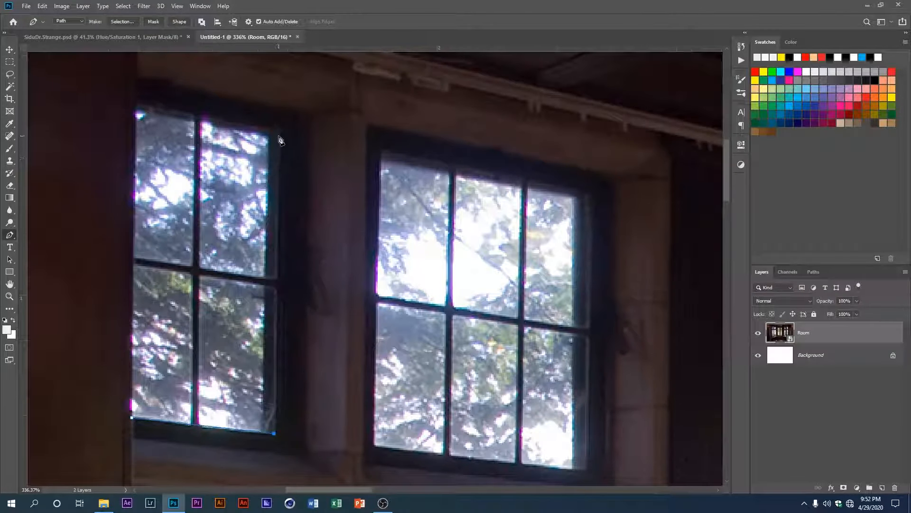
click(279, 137)
click(138, 112)
click(132, 418)
Step: Trace a closed path around the glass of the second upper window from the left
scroll(150, 325, down, 3)
click(202, 386)
click(199, 142)
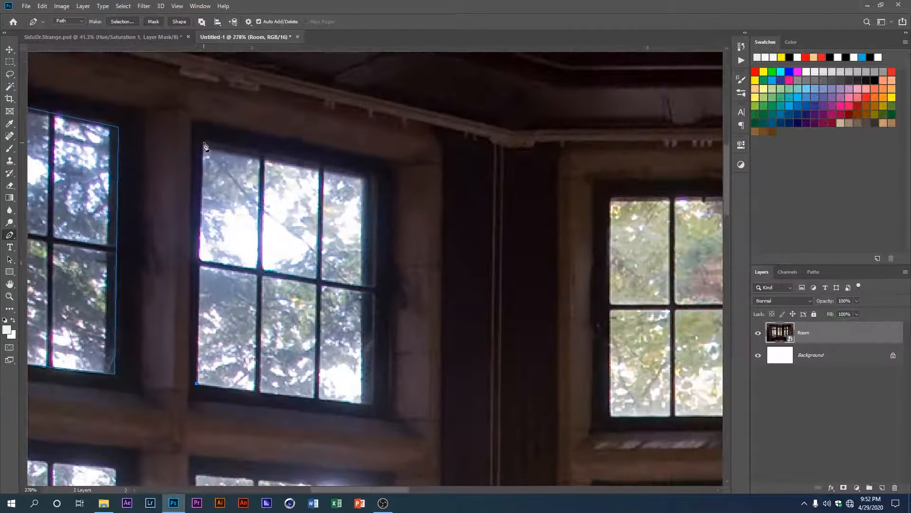
click(376, 179)
click(375, 408)
click(201, 386)
Step: Trace a closed path around the tall lower window at the far left, following the wall edge
scroll(201, 386, down, 3)
click(285, 173)
click(373, 179)
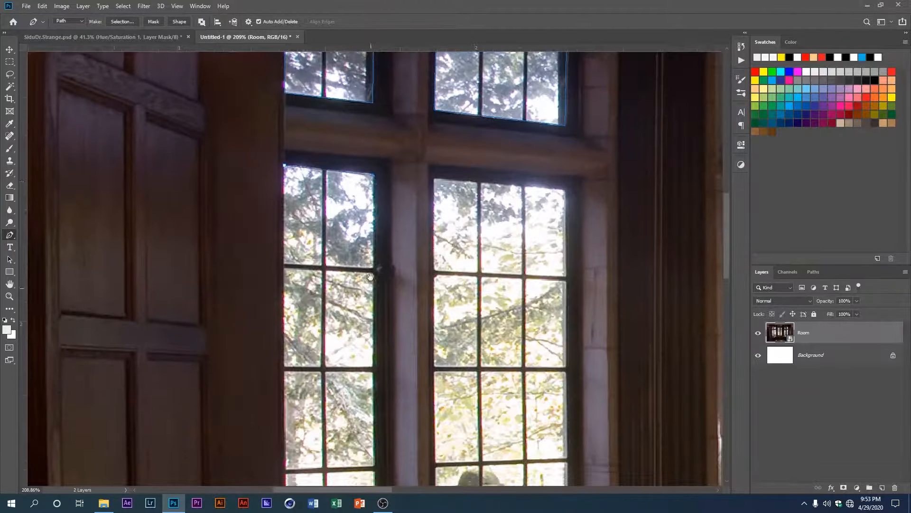
scroll(373, 179, up, 2)
scroll(356, 399, down, 5)
click(356, 399)
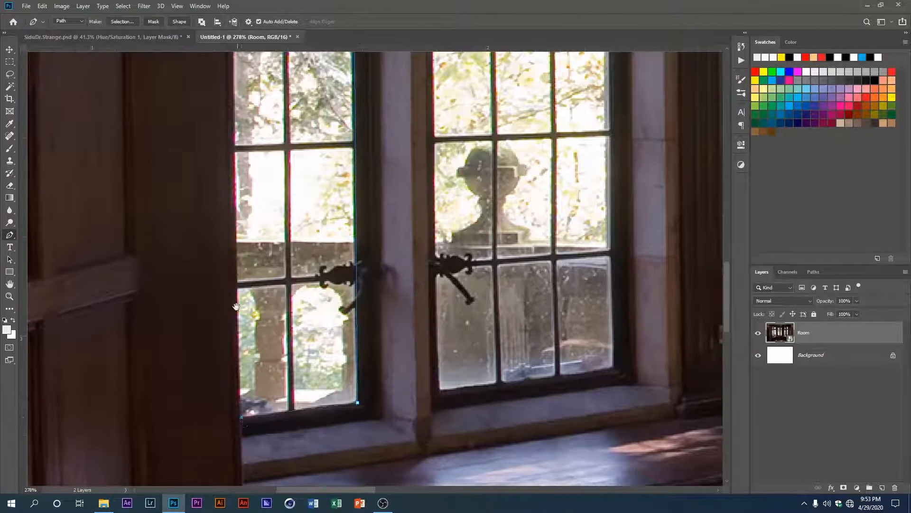
scroll(238, 307, up, 8)
scroll(292, 328, down, 5)
scroll(266, 335, down, 4)
scroll(266, 393, up, 5)
click(256, 319)
scroll(256, 321, down, 3)
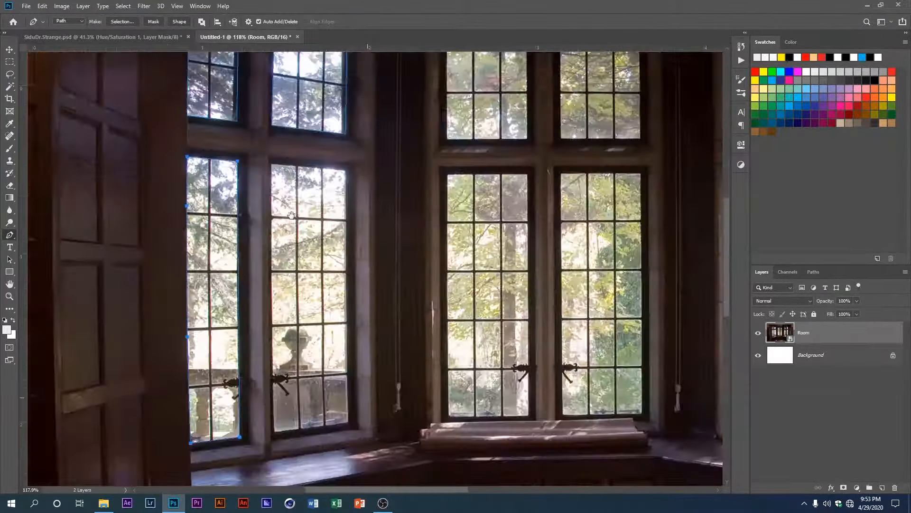
Step: Trace a closed path around the glass of the second tall lower window from the left
scroll(270, 434, up, 6)
click(269, 434)
click(417, 424)
click(415, 72)
drag(417, 138, 344, 436)
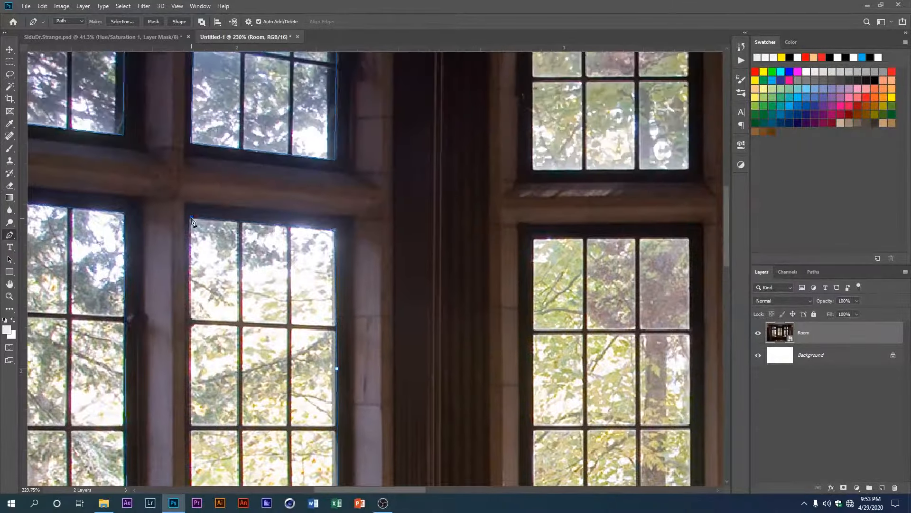
drag(192, 219, 223, 117)
click(223, 371)
drag(225, 379, 223, 67)
click(222, 267)
Step: Trace a closed rectangular path around the left upper window of the central pair
scroll(222, 268, down, 4)
drag(342, 295, 290, 455)
scroll(294, 238, up, 2)
click(293, 195)
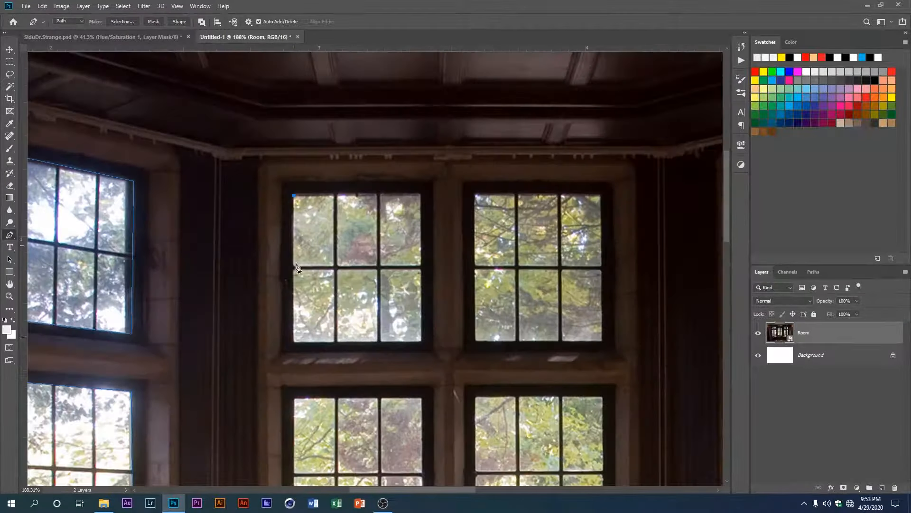
click(294, 342)
click(422, 342)
click(421, 194)
click(294, 195)
Step: Trace a closed rectangular path around the right upper window of the central pair
scroll(426, 209, down, 2)
scroll(332, 268, up, 5)
click(342, 263)
click(342, 456)
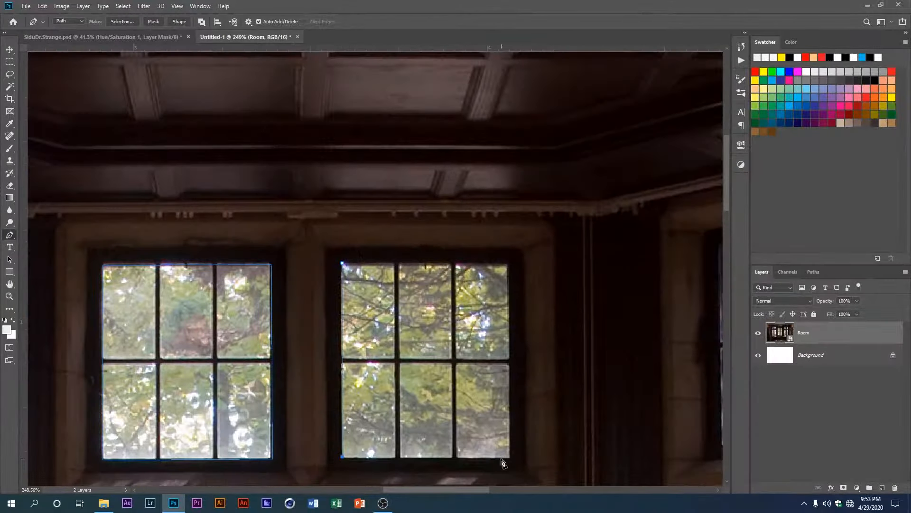
click(510, 458)
click(508, 263)
click(342, 263)
Step: Trace a closed path around the left tall lower window of the central pair
scroll(342, 266, down, 3)
drag(237, 456, 432, 65)
click(358, 75)
click(328, 353)
drag(468, 150, 403, 417)
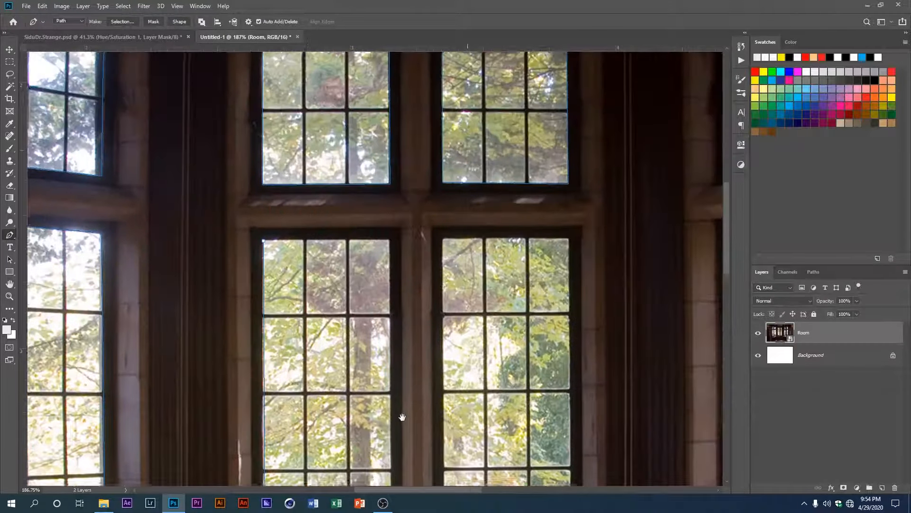
click(390, 240)
click(263, 241)
Step: Trace a closed path around the right tall lower window of the central pair, redoing the misplaced bottom points
scroll(264, 242, down, 2)
drag(342, 294, 316, 163)
click(385, 108)
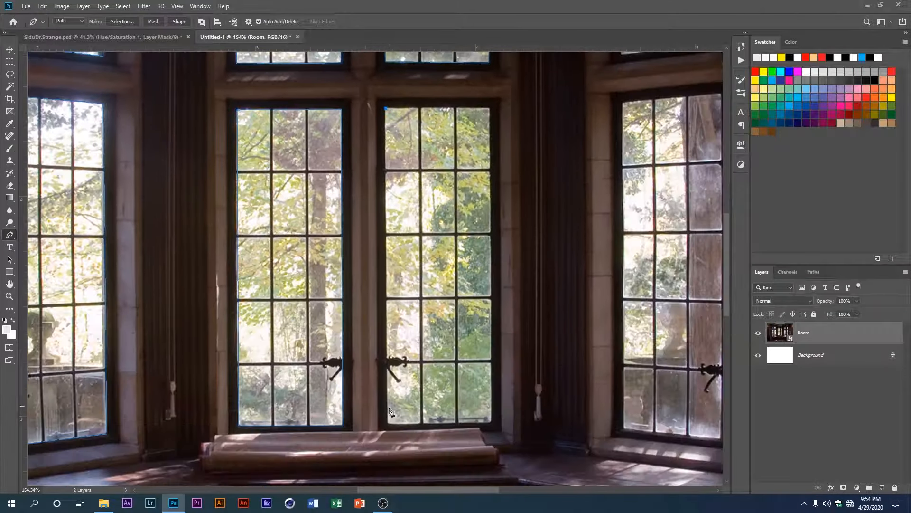
click(388, 424)
click(492, 423)
key(ctrl+z)
key(ctrl+z)
click(387, 423)
click(492, 423)
drag(489, 284, 468, 417)
click(469, 240)
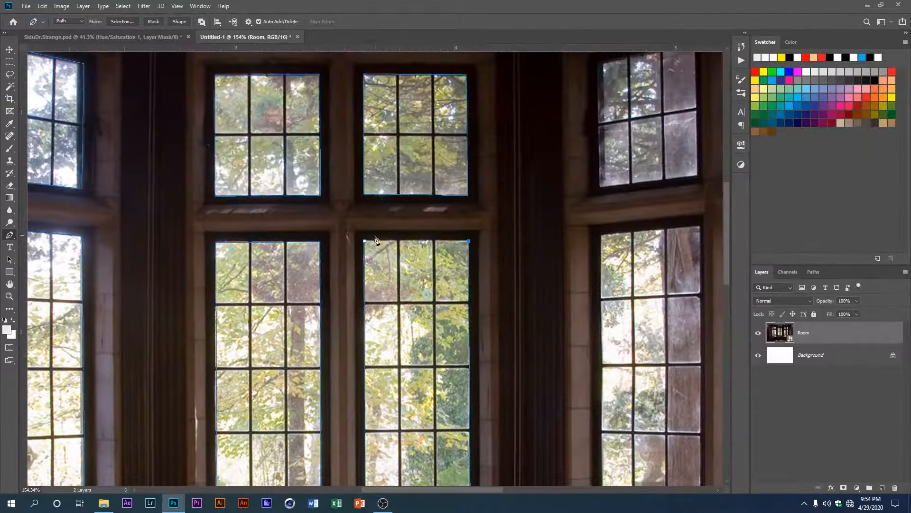
click(364, 240)
Step: Trace a closed path around the inner upper window on the right side of the bay
scroll(364, 242, down, 6)
scroll(380, 237, up, 9)
click(342, 252)
click(470, 226)
click(474, 401)
click(345, 416)
click(342, 253)
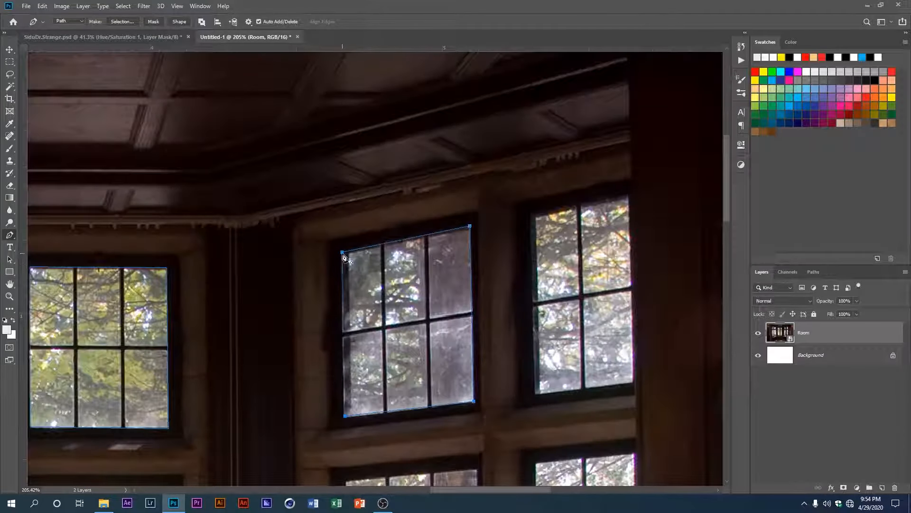
Step: Trace a closed path around the visible glass of the upper window at the far right
scroll(343, 254, down, 1)
click(406, 236)
click(408, 395)
click(496, 385)
click(493, 215)
click(406, 236)
Step: Trace a closed path around the inner tall lower window on the right side, replacing the misplaced side point
scroll(407, 237, down, 2)
drag(368, 375, 429, 147)
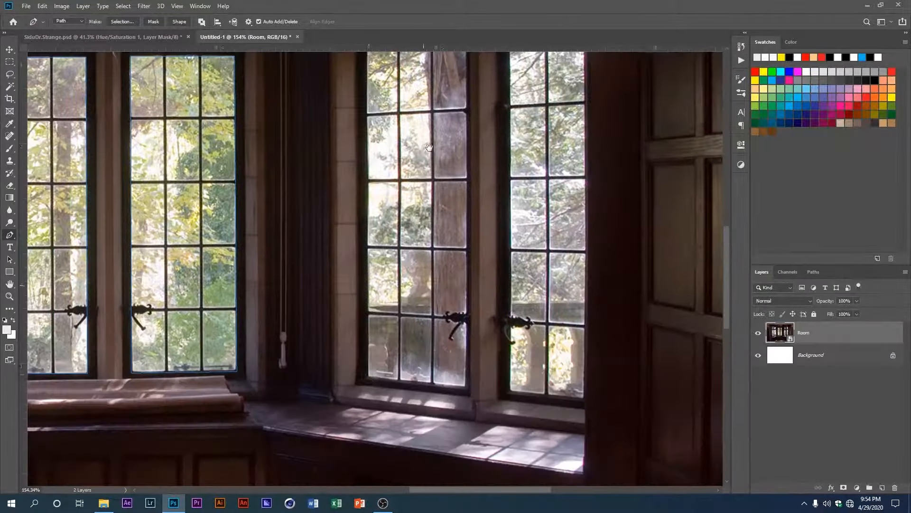
click(368, 378)
drag(372, 166, 366, 370)
click(359, 256)
click(458, 248)
click(424, 403)
drag(459, 399, 423, 268)
key(ctrl+z)
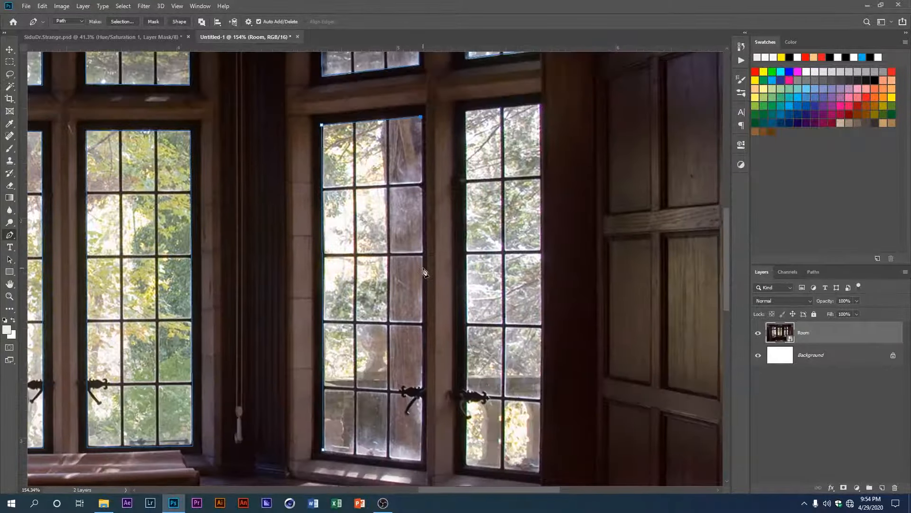
click(423, 269)
drag(423, 379, 408, 237)
click(407, 306)
click(307, 295)
Step: Trace a closed path around the tall lower window at the far right, following the wall edge
drag(361, 214, 259, 412)
click(351, 155)
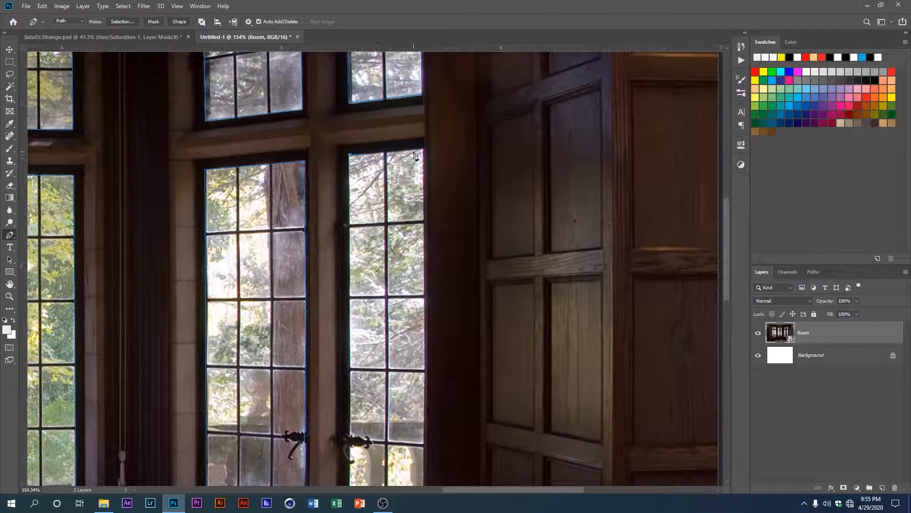
drag(424, 304, 394, 167)
click(395, 379)
key(ctrl+z)
drag(399, 201, 405, 289)
click(403, 298)
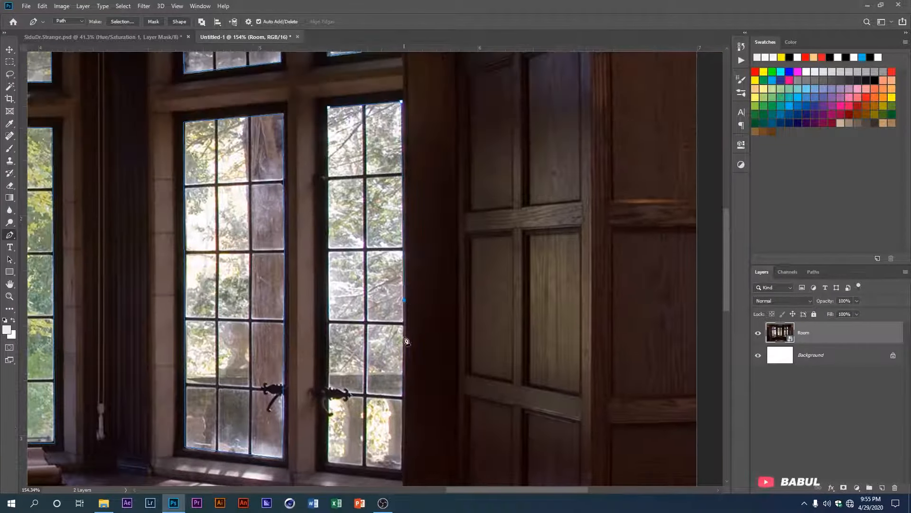
drag(404, 338, 401, 239)
click(397, 368)
click(324, 360)
drag(327, 162, 323, 317)
click(321, 252)
click(322, 161)
Step: Convert all window paths into a selection and add a layer mask to the Room layer from it
scroll(323, 190, down, 8)
drag(323, 249, 361, 310)
scroll(361, 309, down, 2)
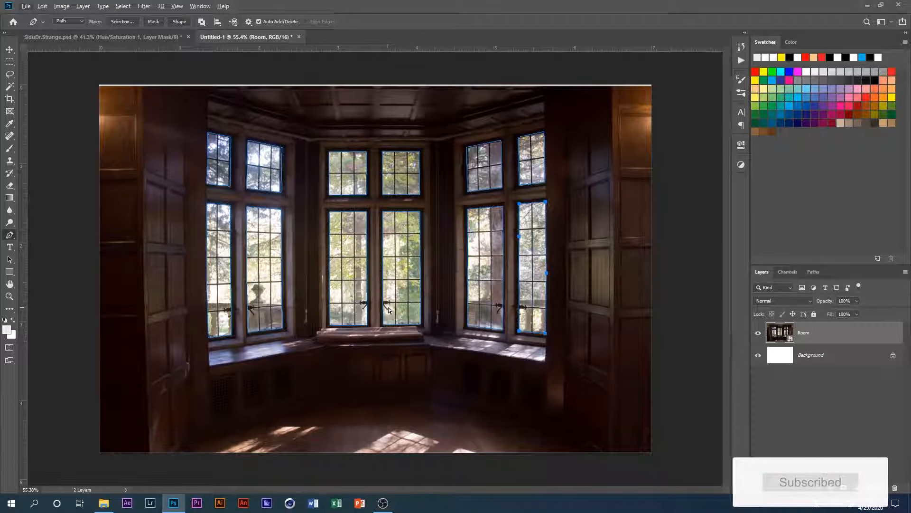
key(ctrl+a)
key(ctrl+d)
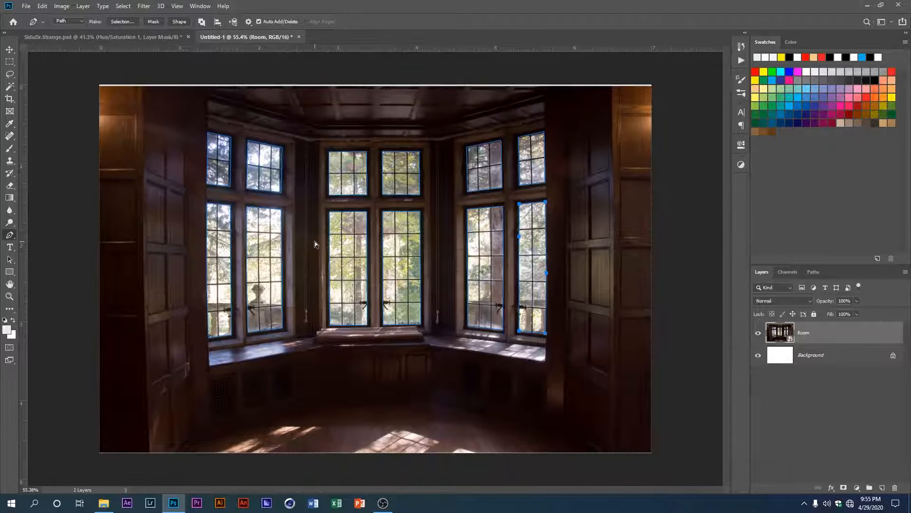
key(ctrl+Return)
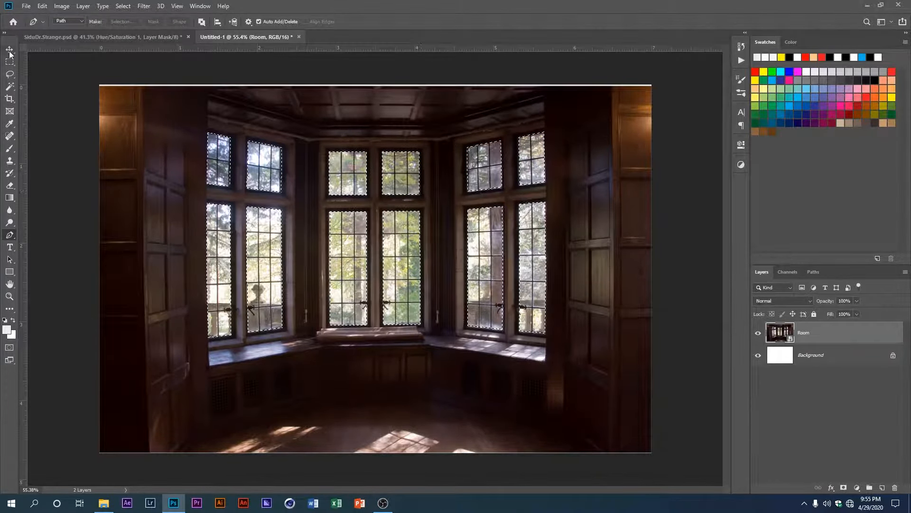
key(v)
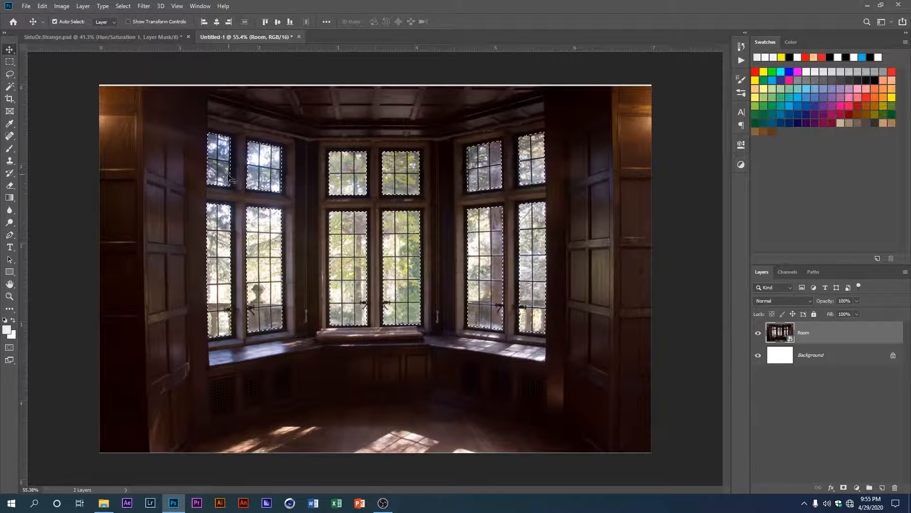
click(844, 489)
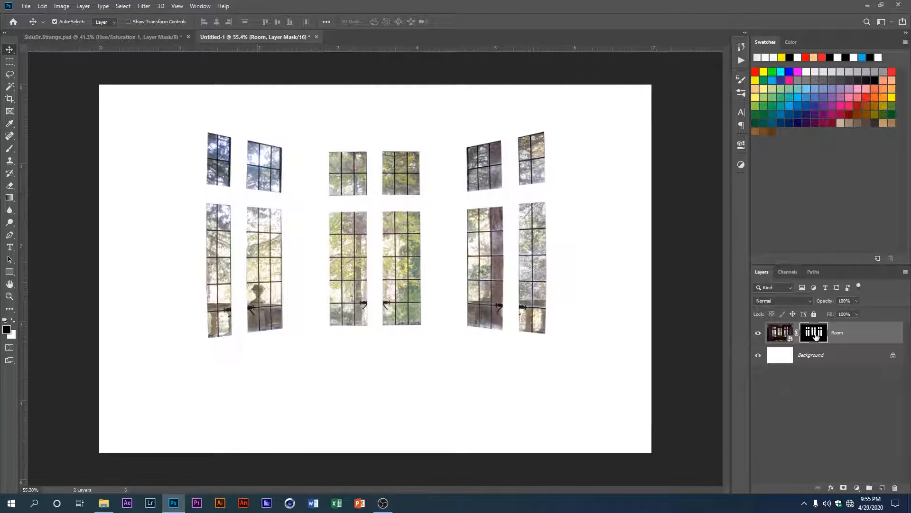
Step: Invert the Room layer's mask so that the window panes are hidden instead of the walls
key(ctrl+i)
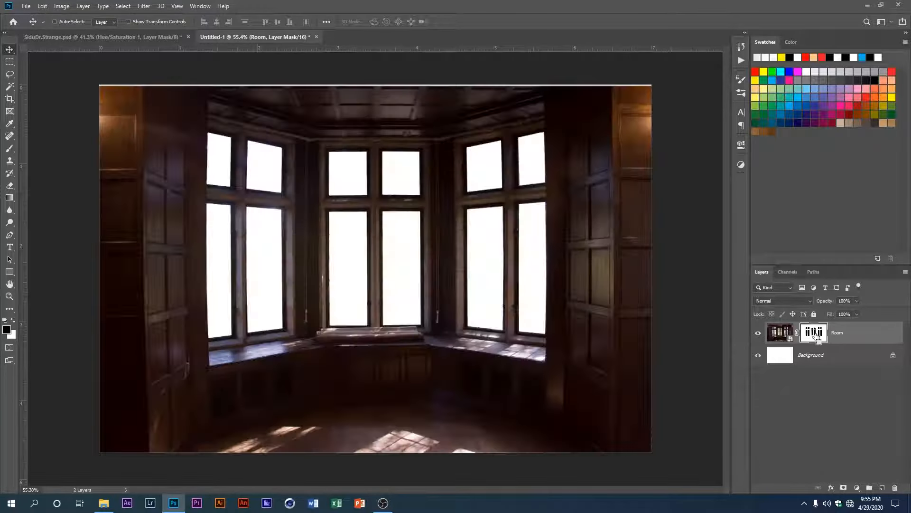
scroll(318, 306, up, 2)
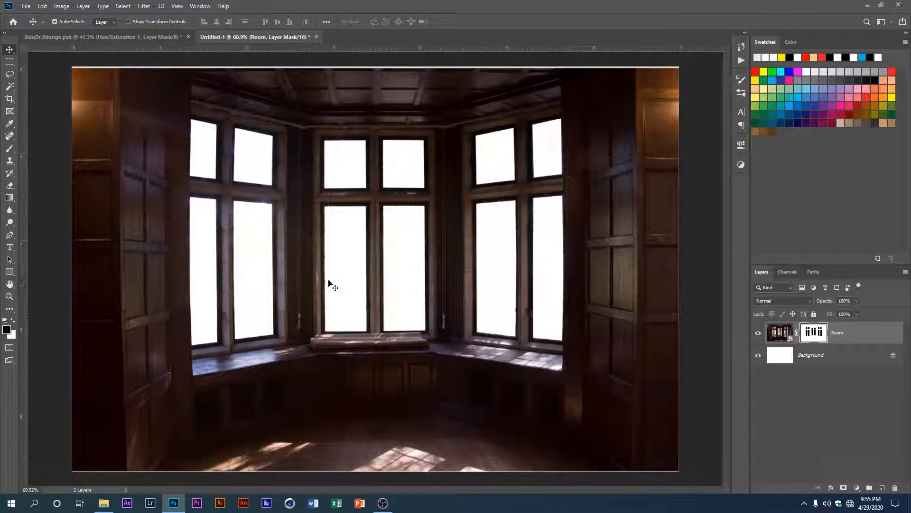
scroll(283, 252, down, 1)
scroll(364, 243, down, 1)
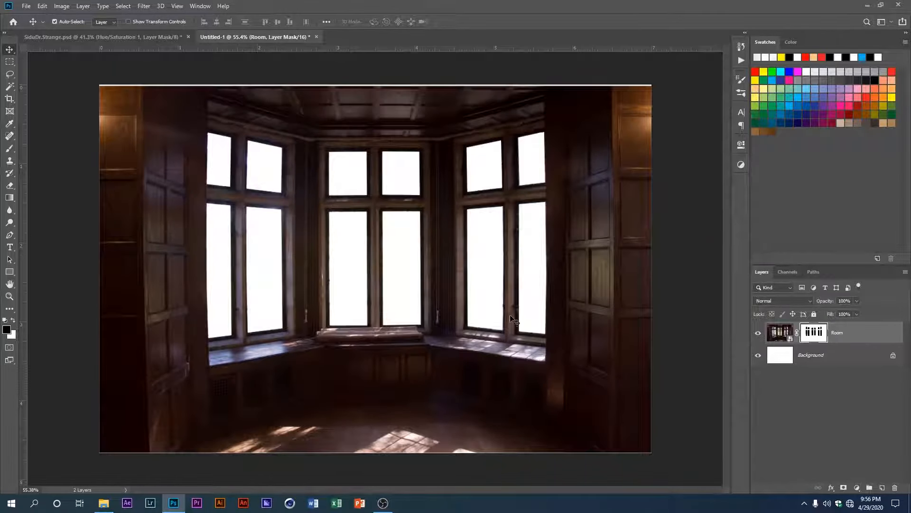
Step: Unlock the Background layer and delete it
click(843, 361)
click(893, 357)
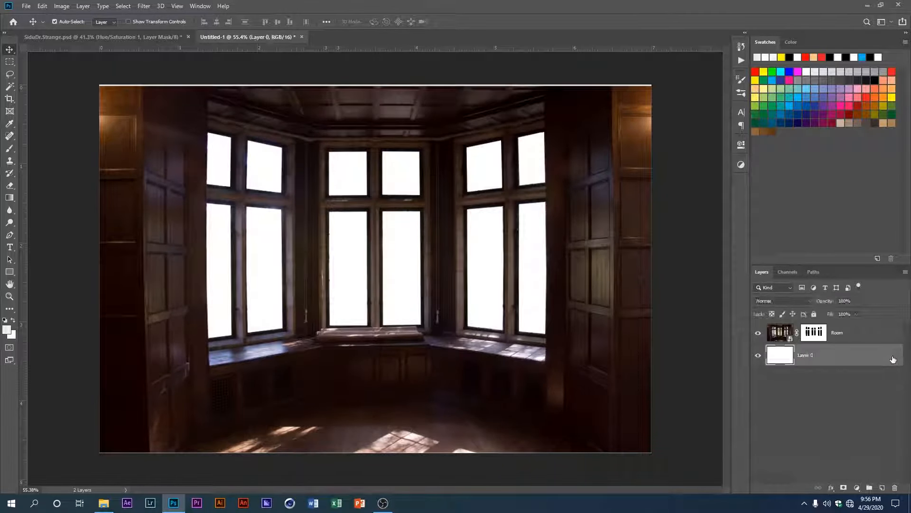
click(895, 487)
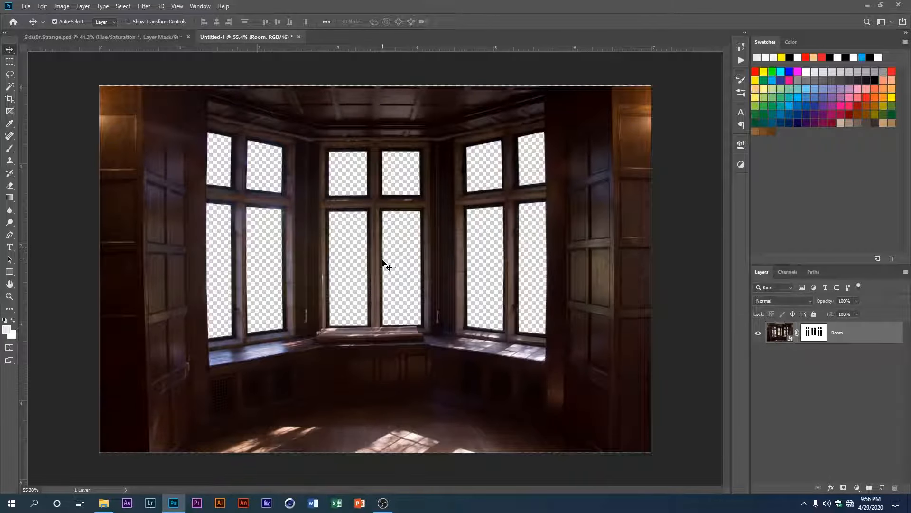
Step: Scale the Room layer up to about 104% so it covers the canvas edges
scroll(137, 118, down, 1)
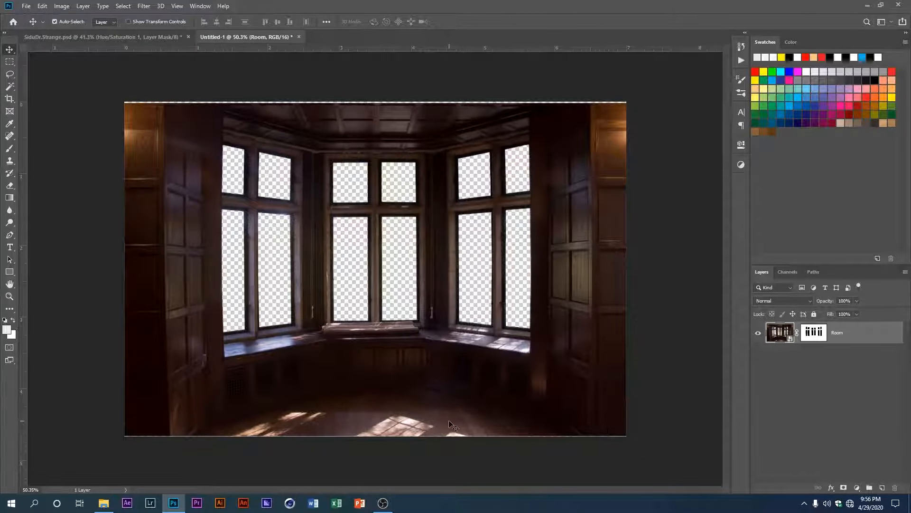
key(ctrl+t)
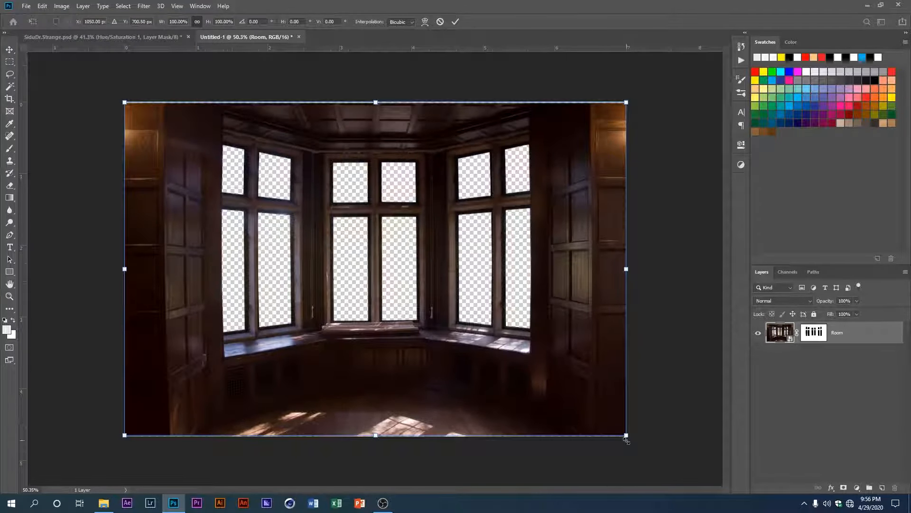
drag(626, 440, 637, 442)
key(Return)
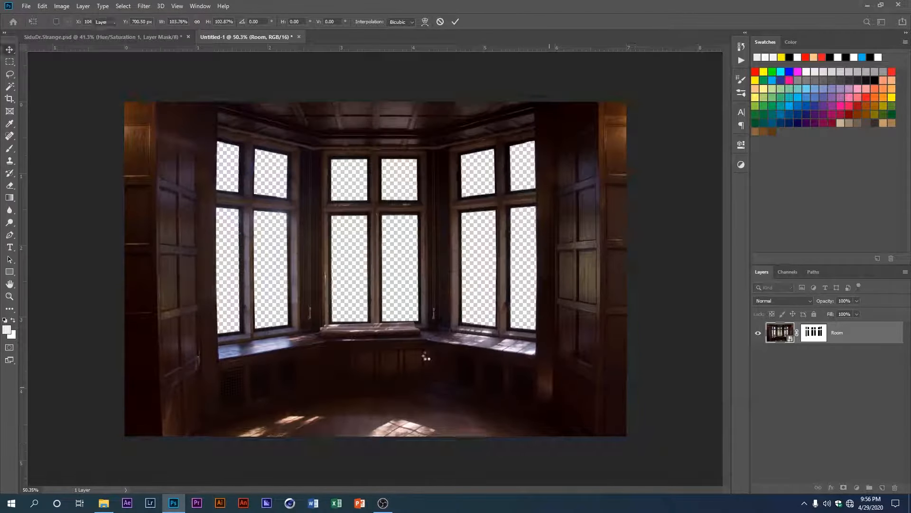
key(ctrl+0)
scroll(412, 331, up, 1)
drag(349, 330, 382, 331)
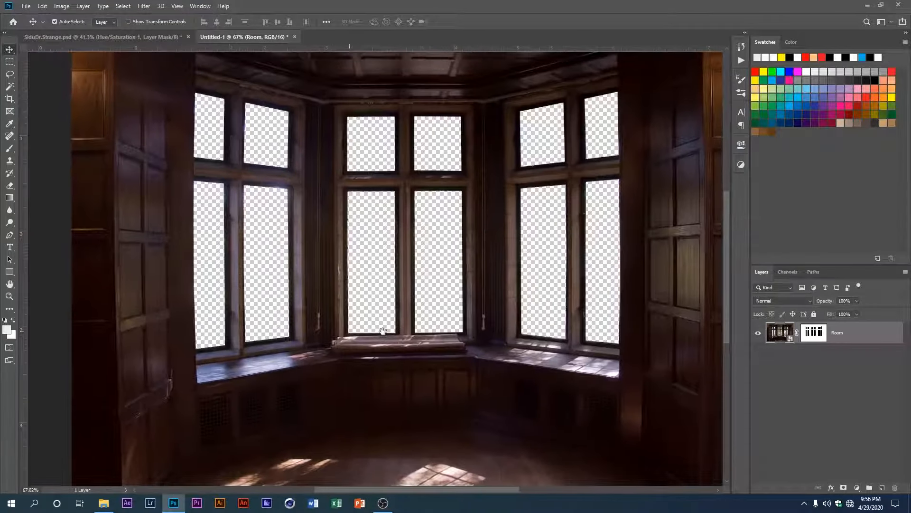
key(ctrl+0)
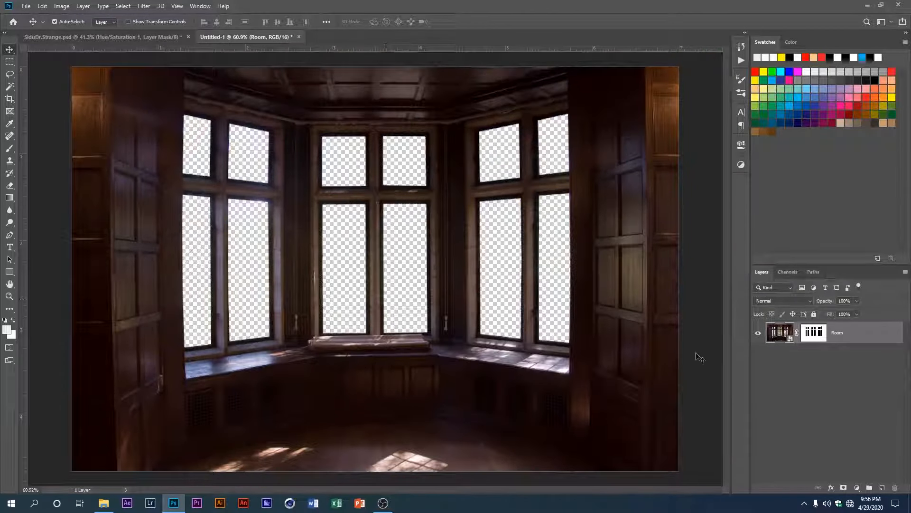
Step: Scale the placed Forest image to about 32% over the left and central windows and move its layer below Room
scroll(251, 290, down, 1)
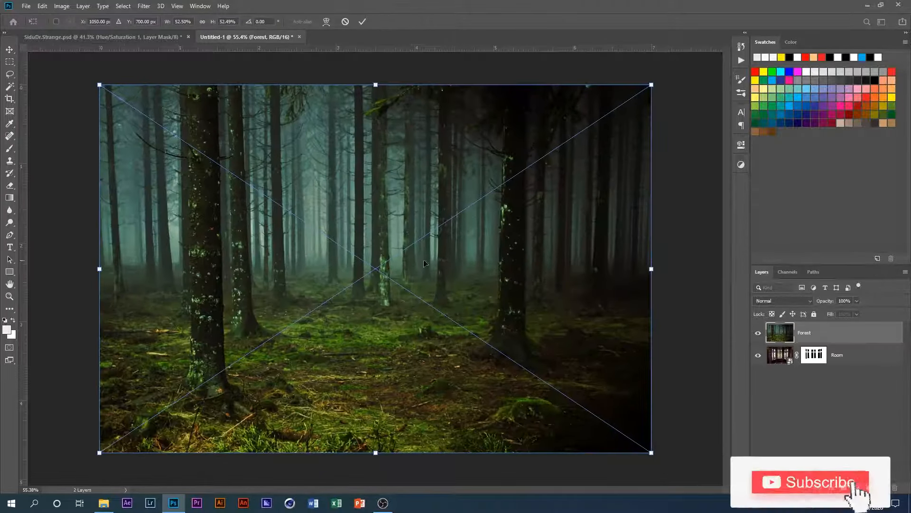
drag(651, 453, 517, 369)
drag(477, 328, 421, 288)
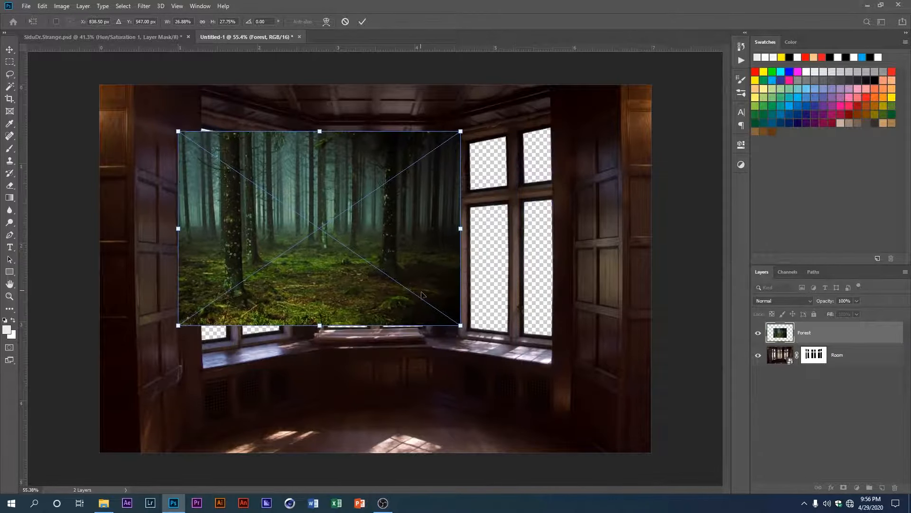
drag(464, 323, 482, 342)
key(Return)
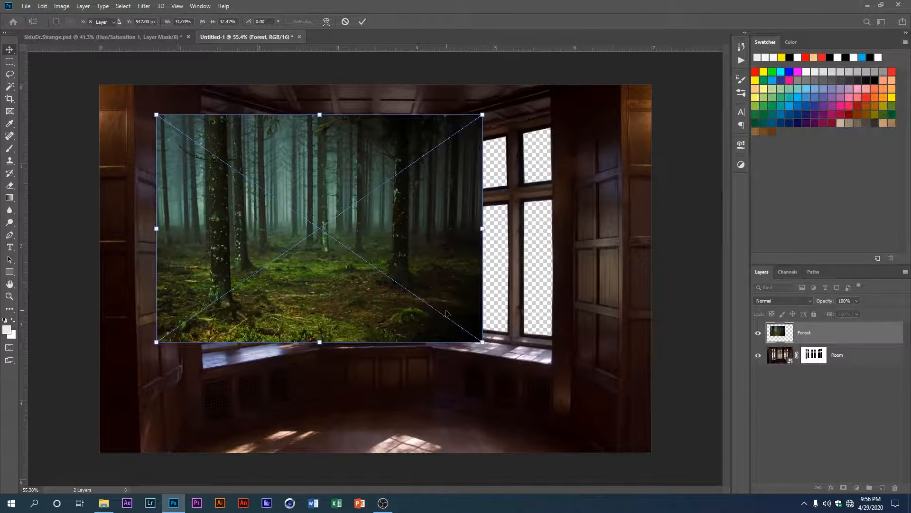
drag(828, 334, 821, 365)
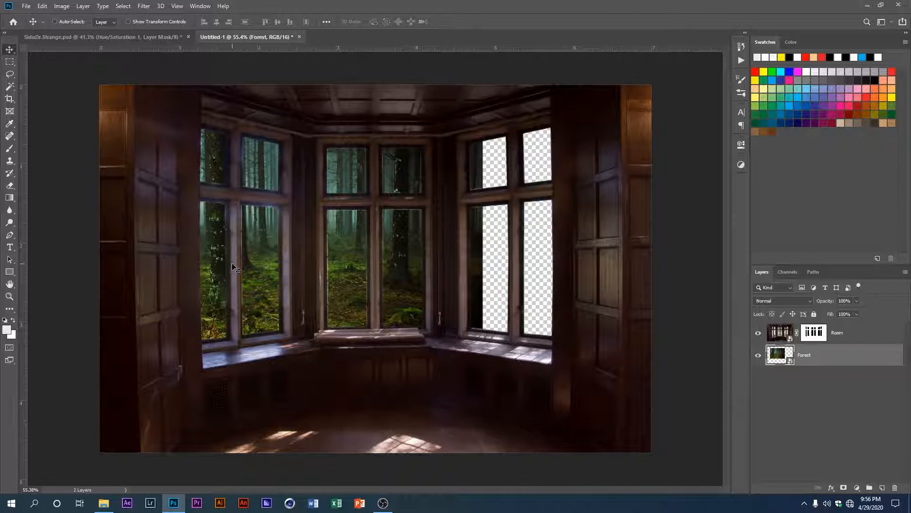
Step: Shrink the Forest image slightly and apply a perspective transform that narrows its right side to follow the left window wall
key(ctrl+t)
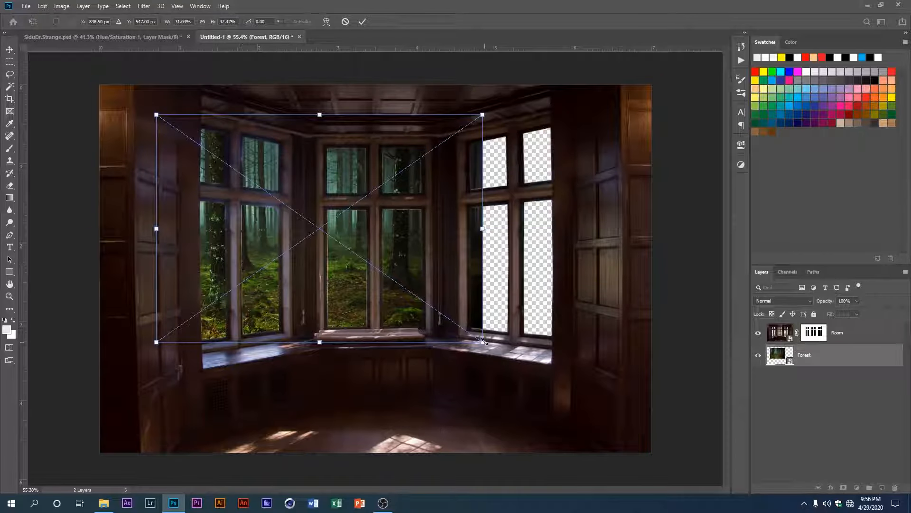
drag(483, 342, 475, 337)
drag(325, 290, 319, 299)
right_click(391, 269)
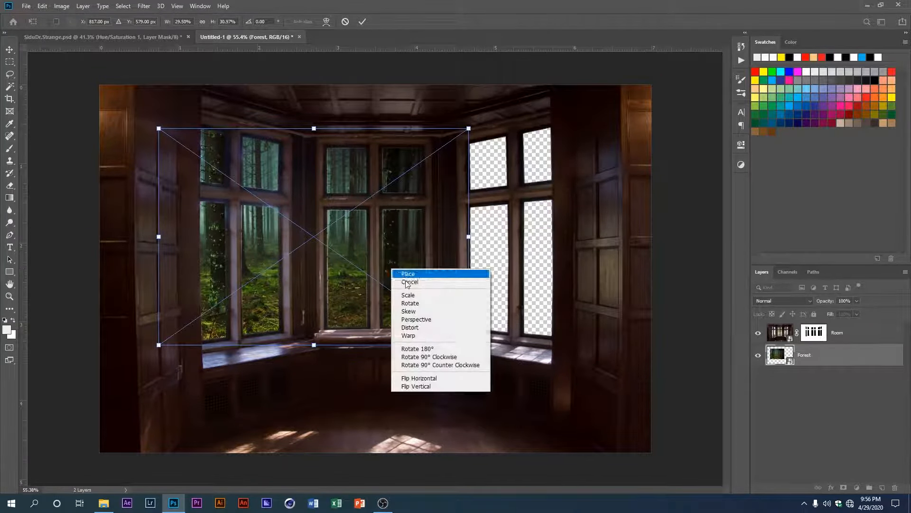
click(418, 319)
mouse_move(471, 135)
mouse_down()
mouse_move(436, 141)
mouse_move(468, 138)
mouse_up()
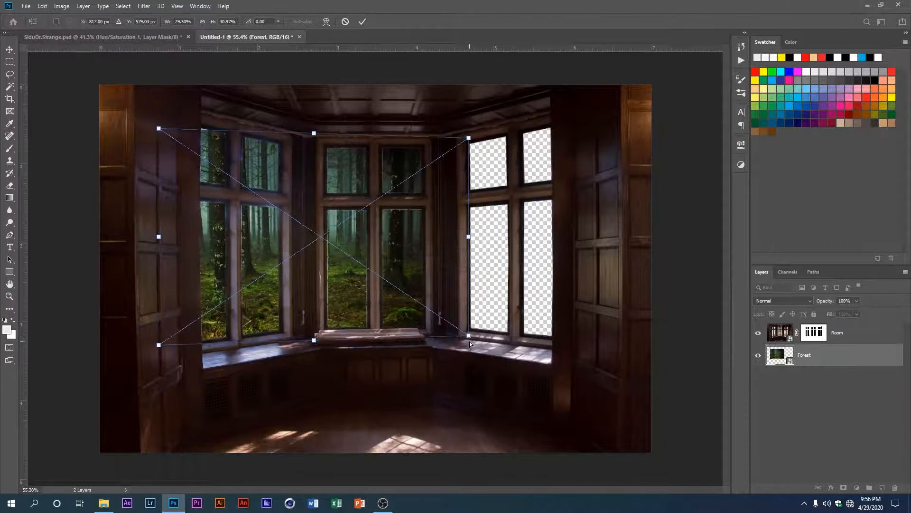
drag(469, 338, 469, 311)
drag(386, 318, 376, 326)
key(Return)
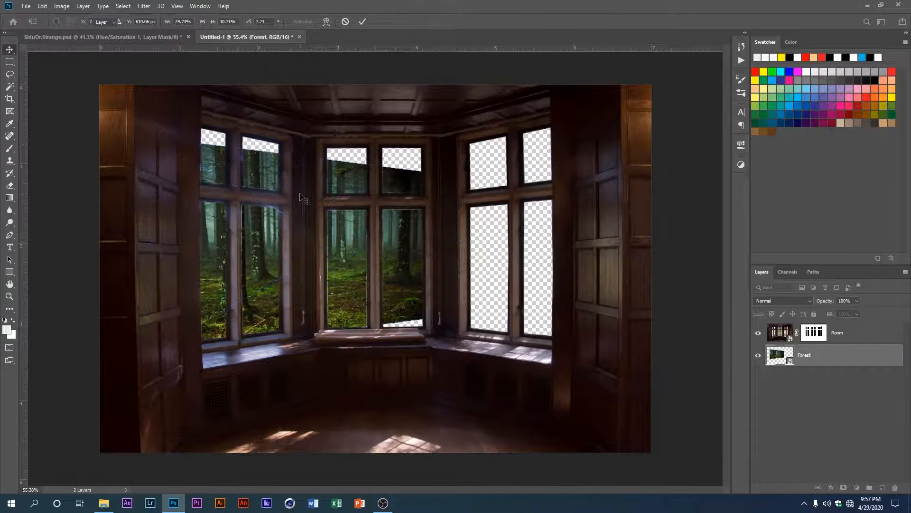
Step: Enlarge the perspective-transformed Forest image and shift it left so that it fully fills the left windows
key(ctrl)
key(ctrl+t)
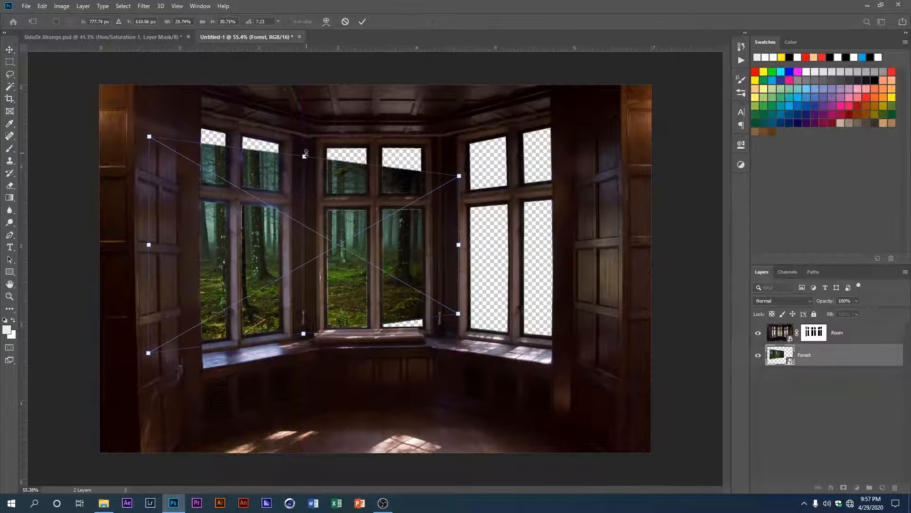
drag(307, 153, 306, 135)
drag(266, 209, 190, 210)
drag(233, 141, 232, 131)
drag(251, 212, 233, 212)
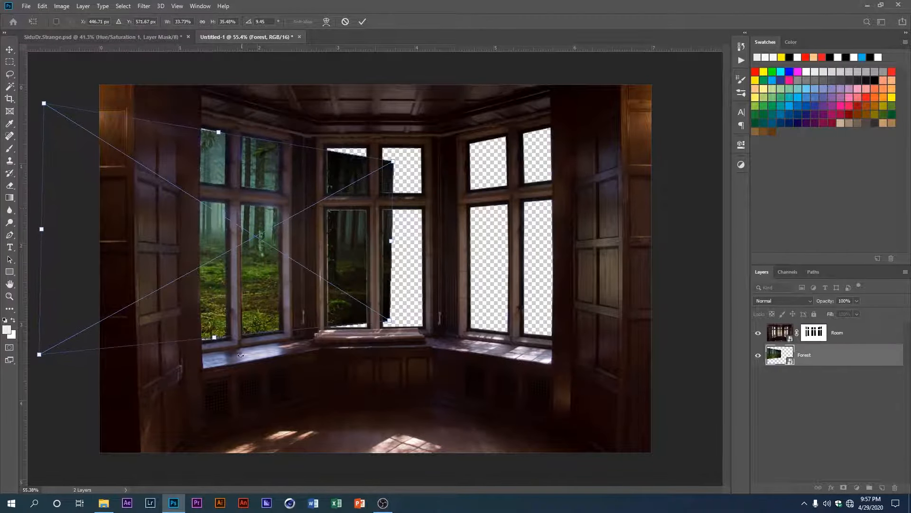
drag(210, 340, 210, 345)
drag(211, 342, 213, 348)
key(Return)
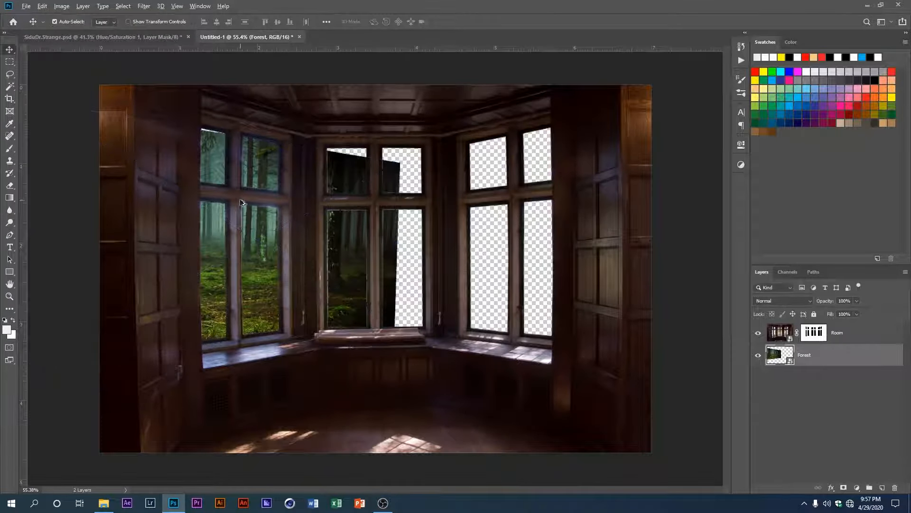
Step: Scale the Forest image to about 36% width and 38% height, and move it right to reframe the trees in the left windows
click(223, 197)
click(812, 358)
key(ctrl+t)
drag(221, 131, 220, 127)
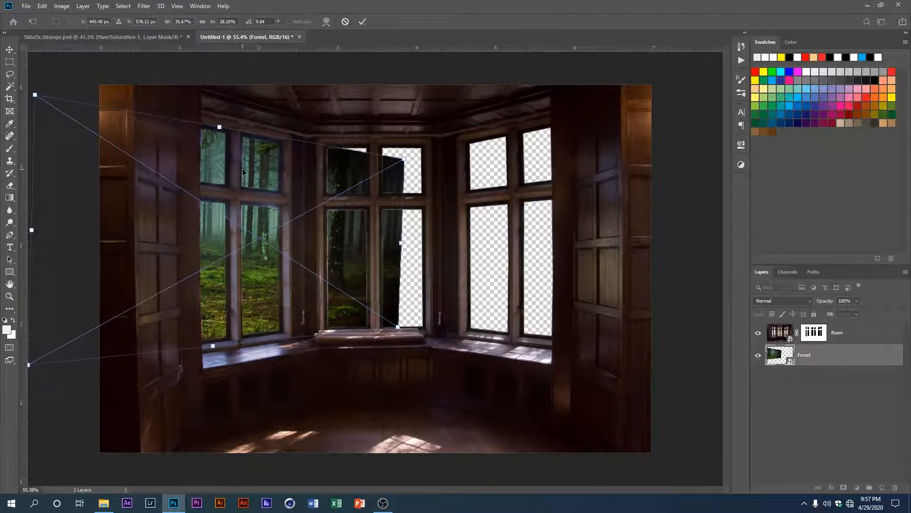
drag(258, 177, 319, 183)
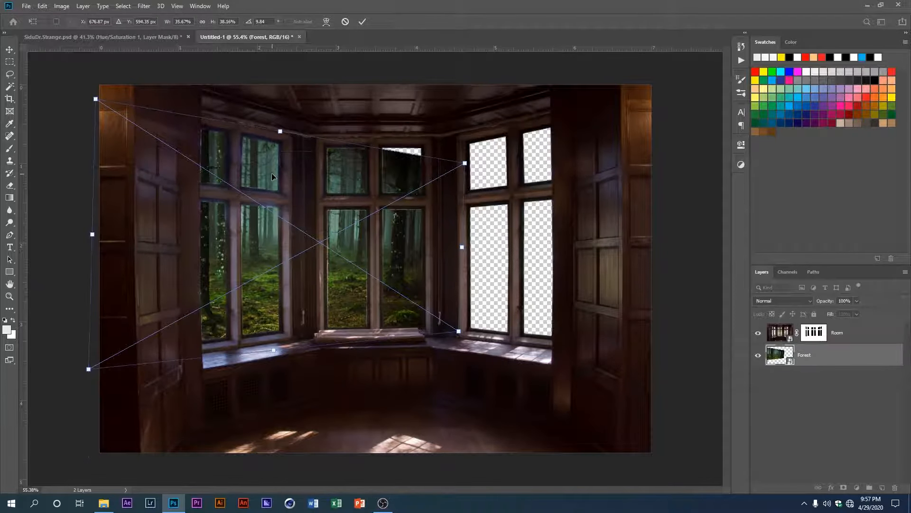
key(Return)
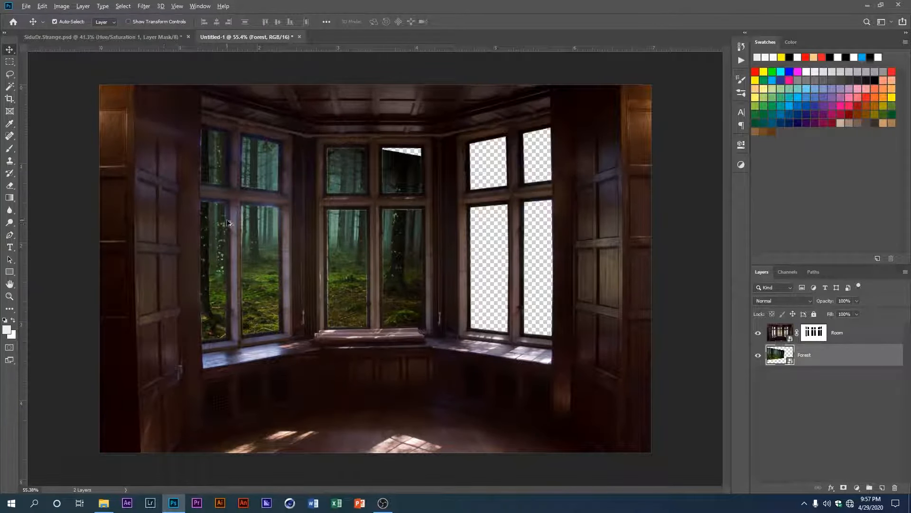
Step: Select a rectangle around the central windows and add a Forest layer mask that hides the selected area
scroll(230, 224, up, 1)
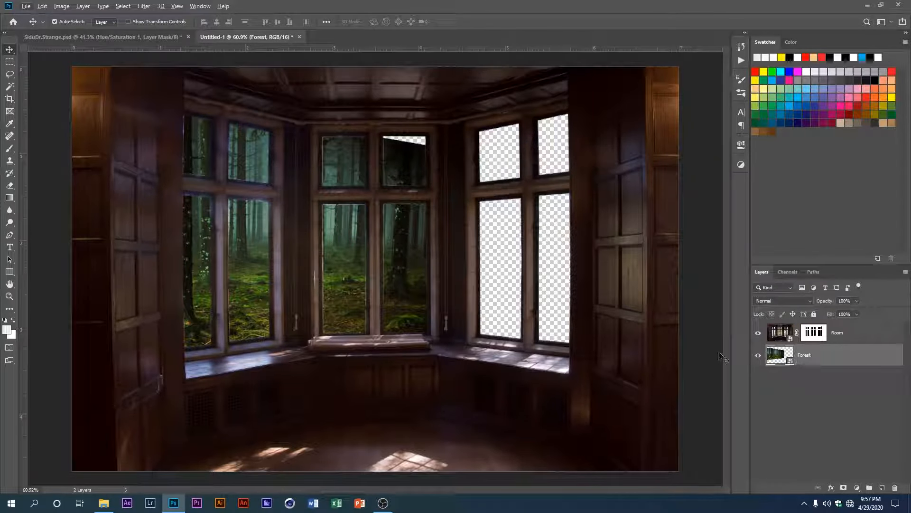
click(9, 61)
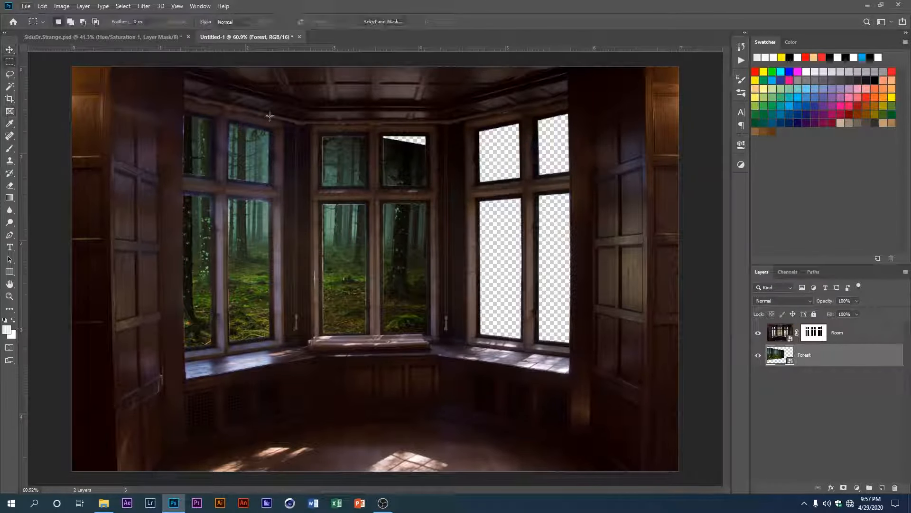
drag(293, 115, 450, 374)
key(alt)
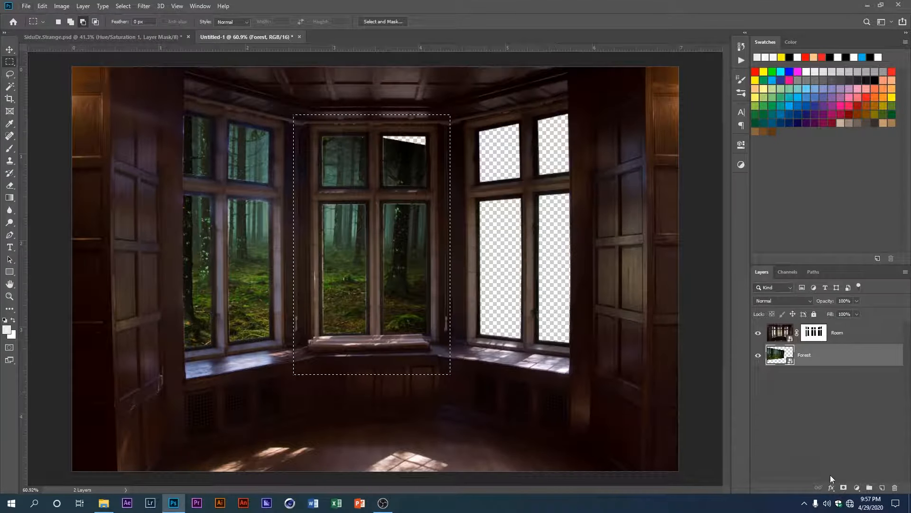
alt+click(844, 488)
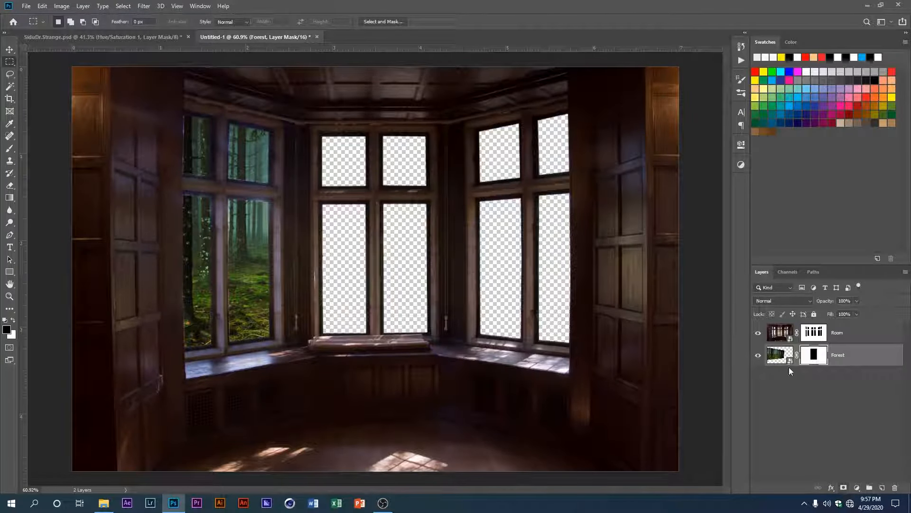
scroll(320, 247, up, 2)
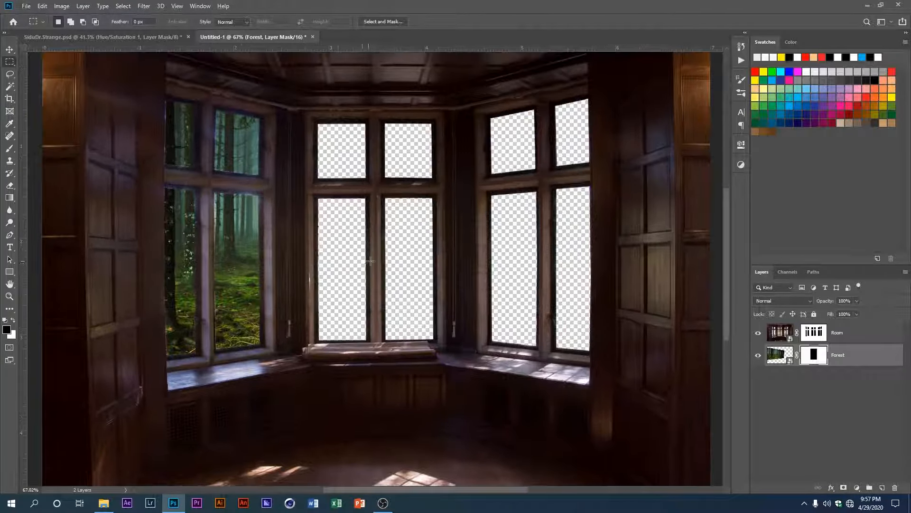
scroll(346, 279, down, 2)
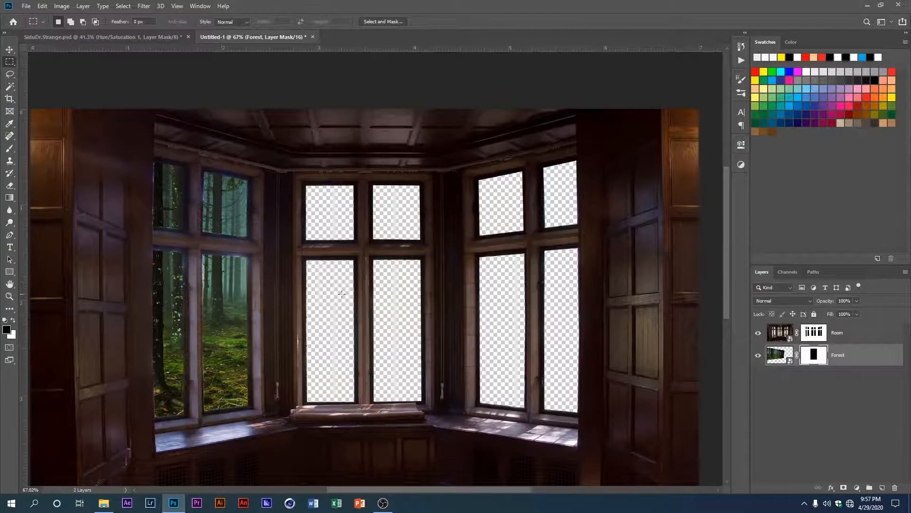
Step: Put the Forest layer into a group named Forest and give the group a red colour label
click(854, 356)
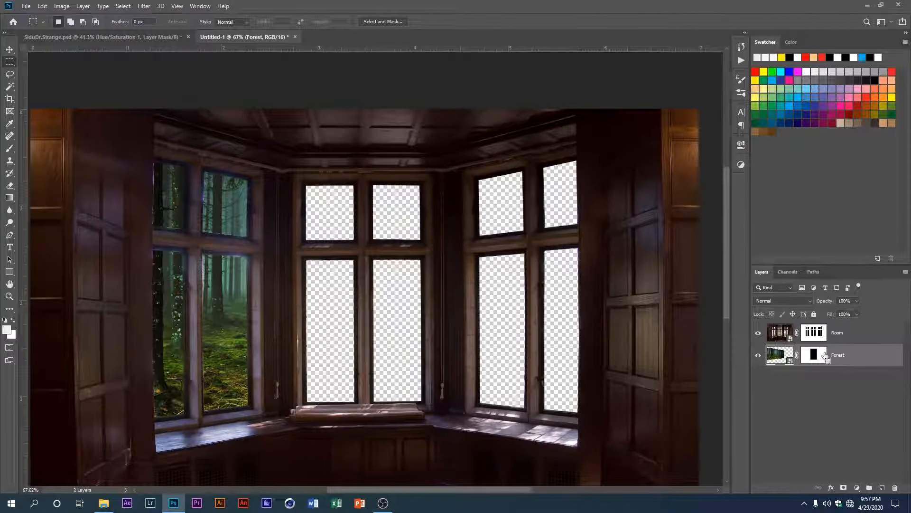
drag(825, 356, 778, 355)
key(ctrl+g)
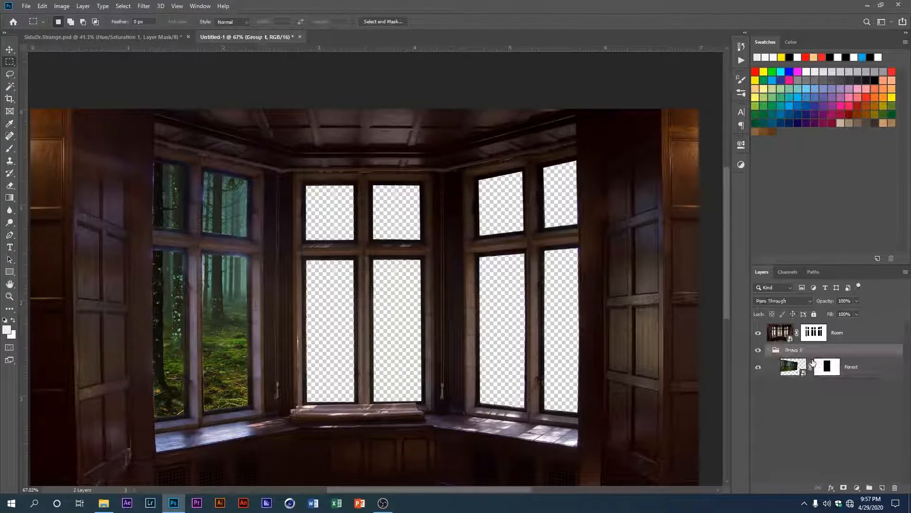
double_click(793, 350)
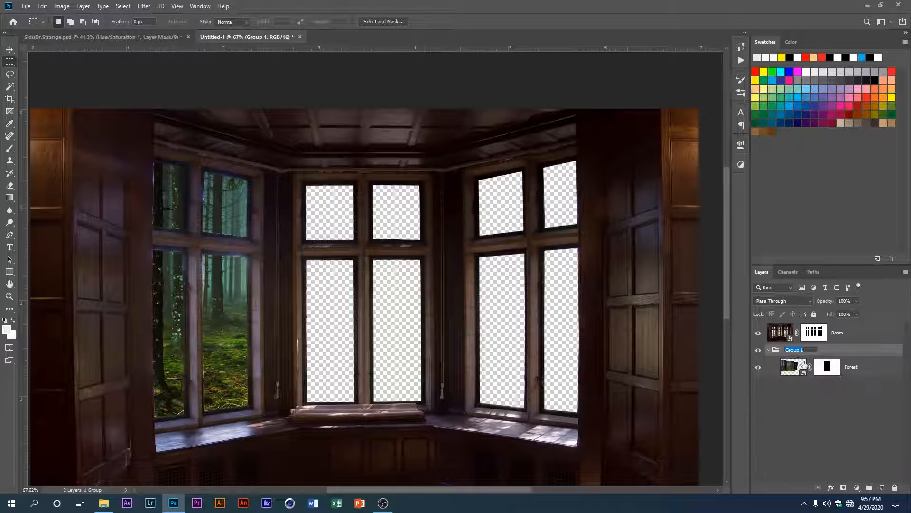
text(Forest)
key(Return)
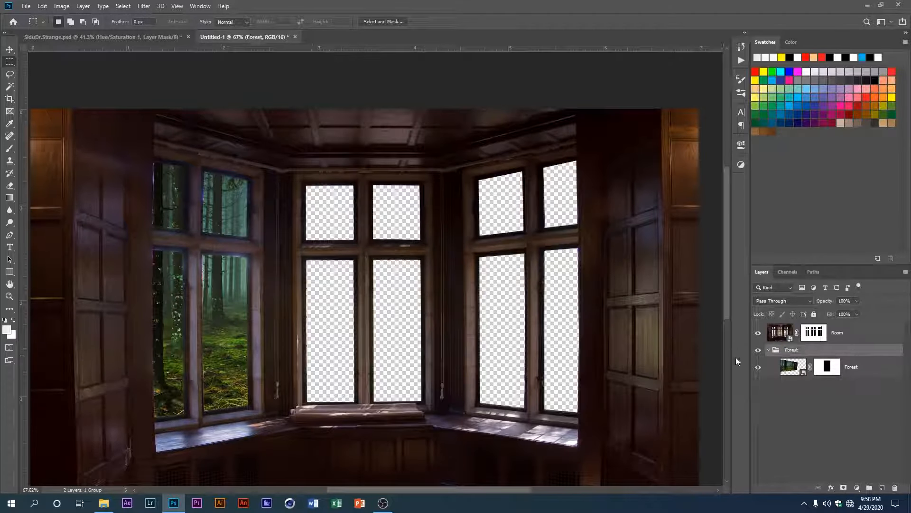
right_click(765, 353)
click(788, 389)
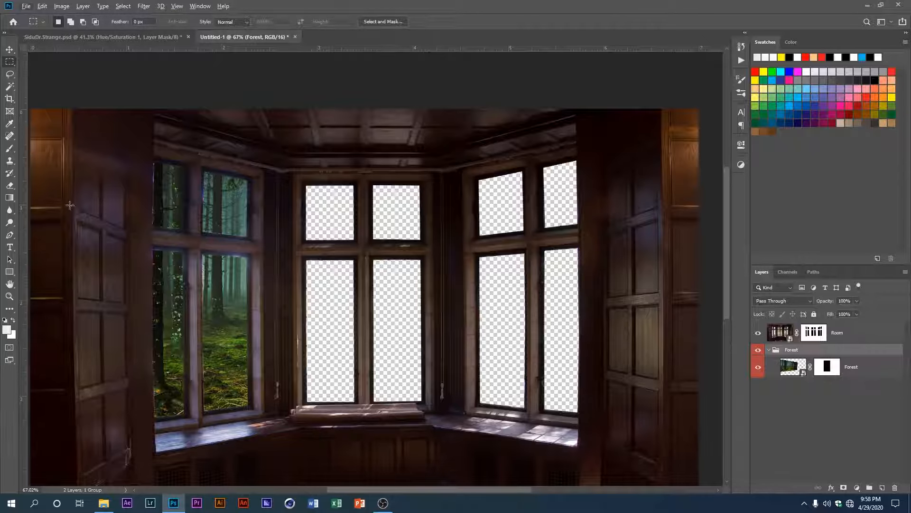
Step: Add a Curves adjustment clipped to the Forest layer, pull down its highlights and midtones to darken the trees, and collapse the group
click(858, 487)
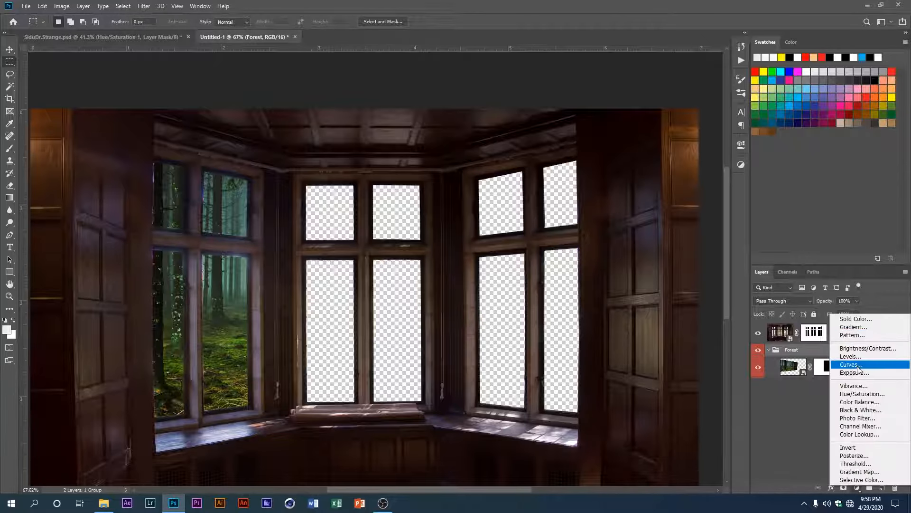
click(863, 365)
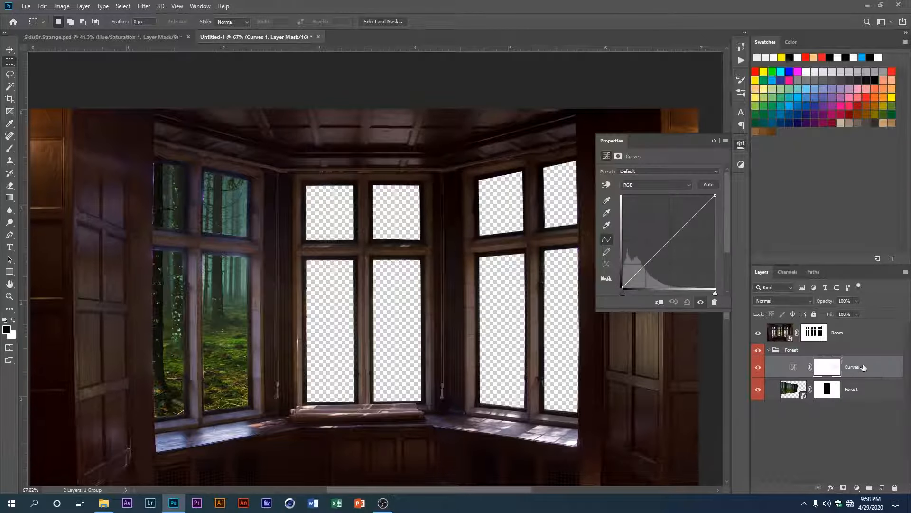
click(662, 302)
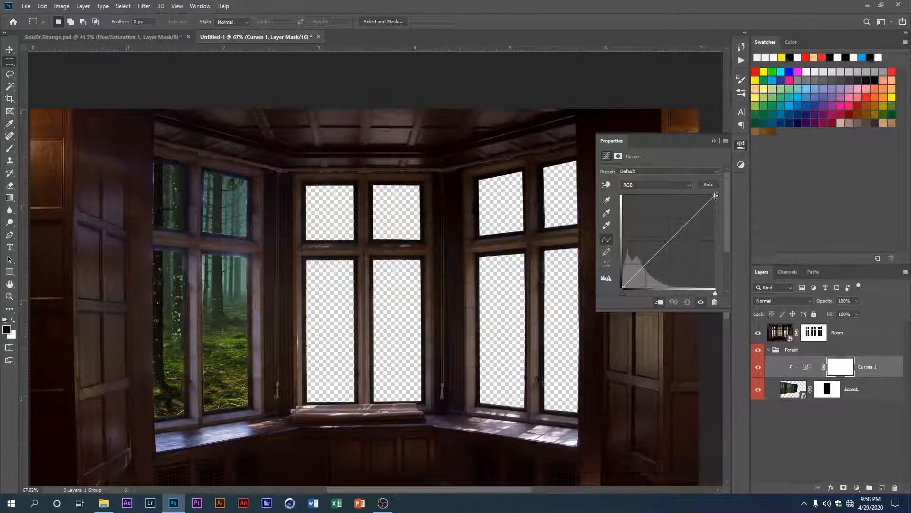
drag(716, 196, 713, 207)
drag(668, 244, 669, 258)
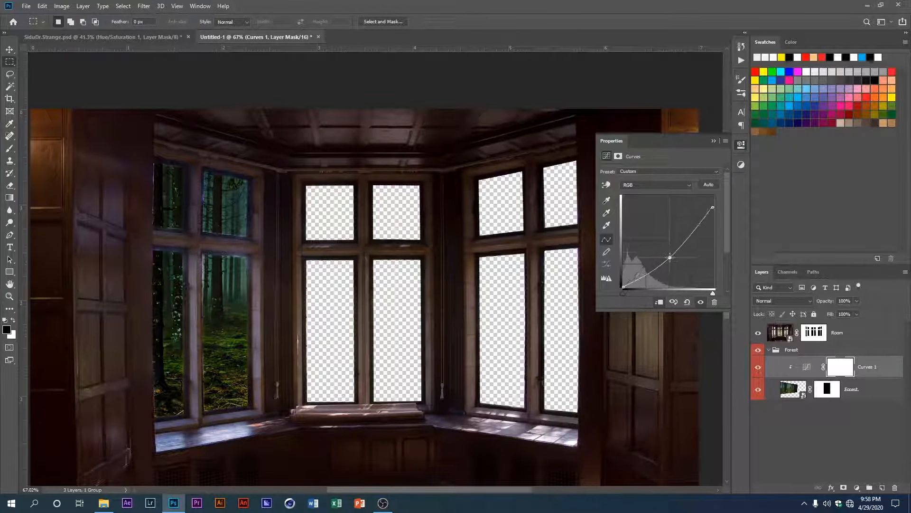
click(769, 349)
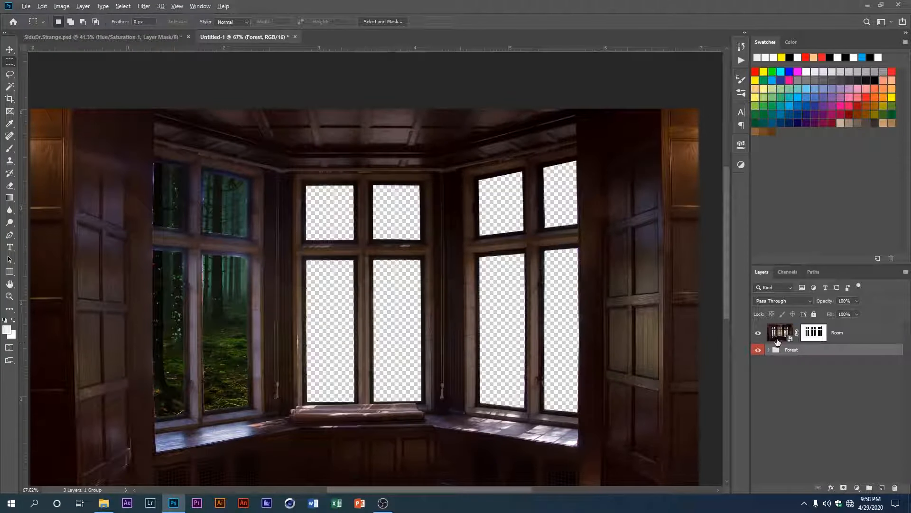
Step: Place the Beach image in the document and move its layer directly below the Room layer
key(v)
click(296, 316)
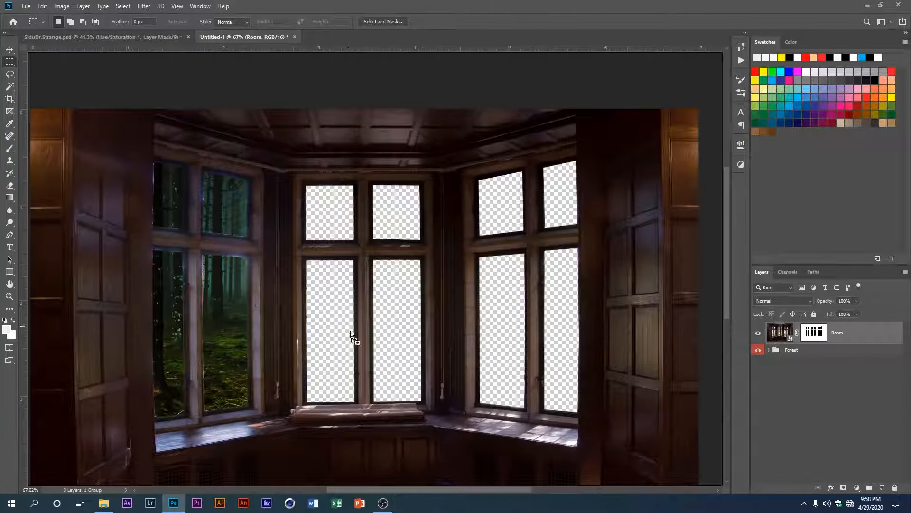
drag(352, 334, 368, 342)
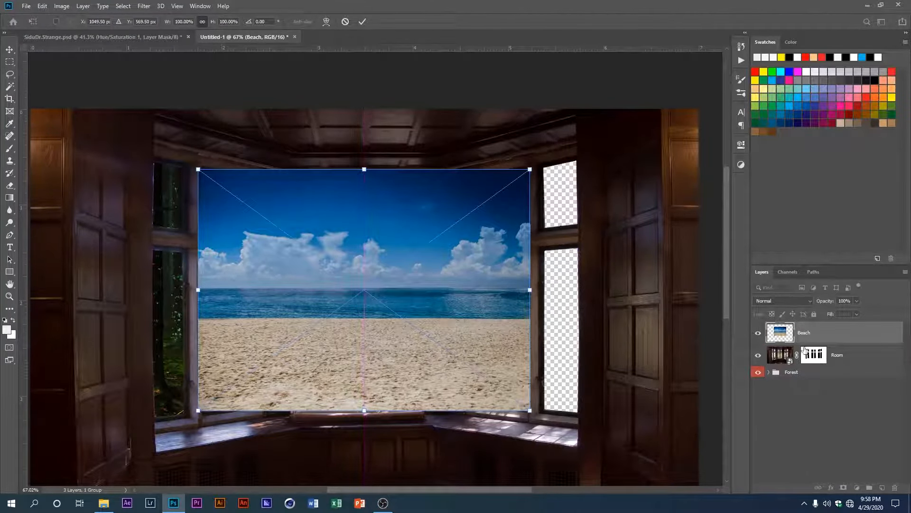
drag(805, 351, 809, 325)
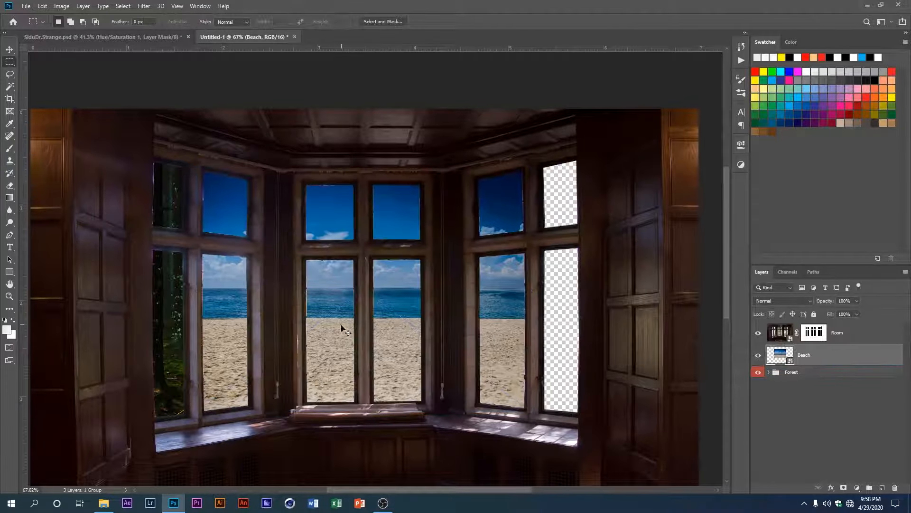
Step: Scale the Beach image to about 79%, centre it behind the central windows, and move its layer below the Forest group
key(ctrl+t)
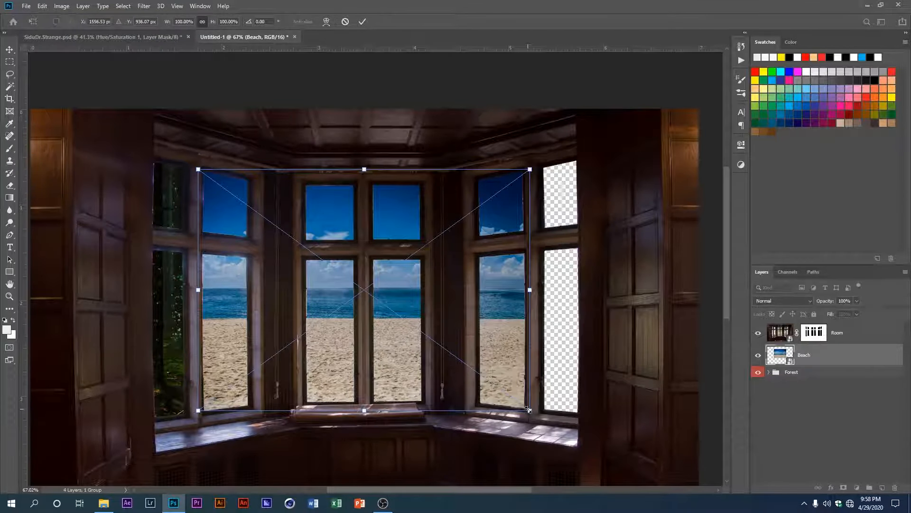
drag(529, 410, 453, 355)
key(Return)
key(ctrl+t)
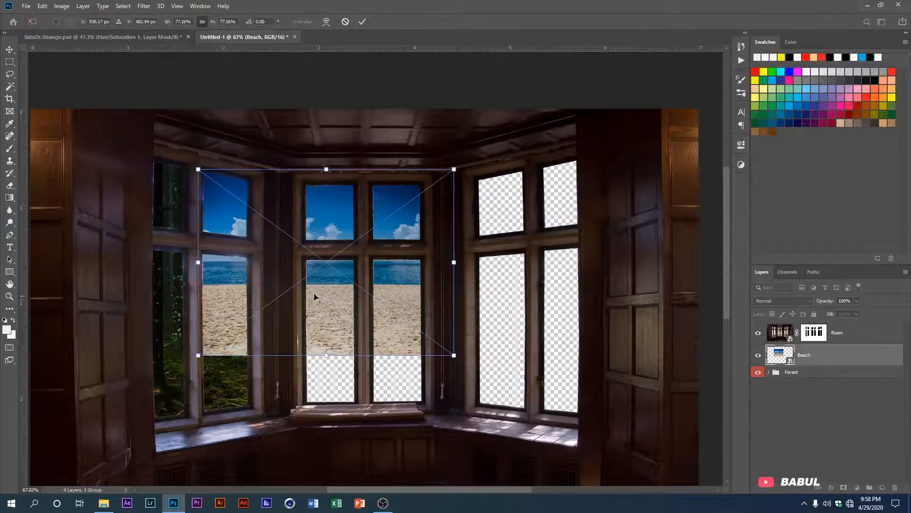
drag(314, 292, 350, 315)
drag(360, 372, 365, 375)
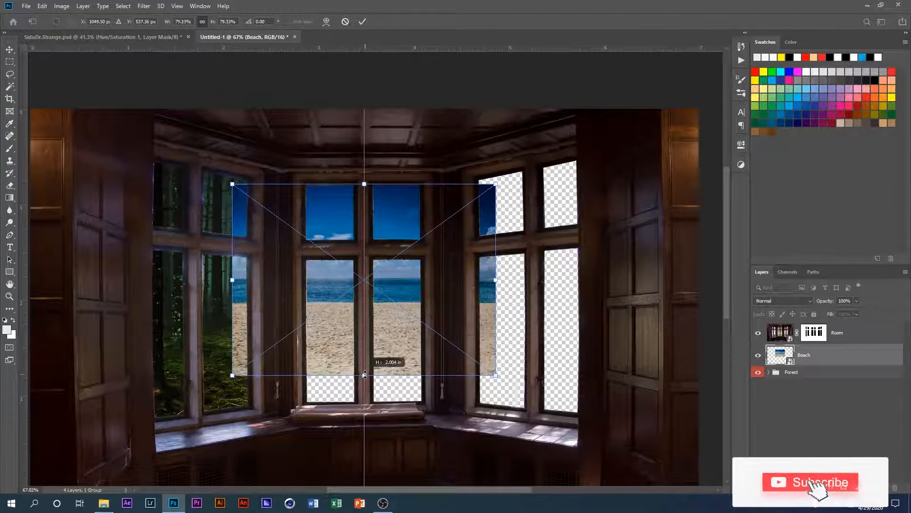
key(Return)
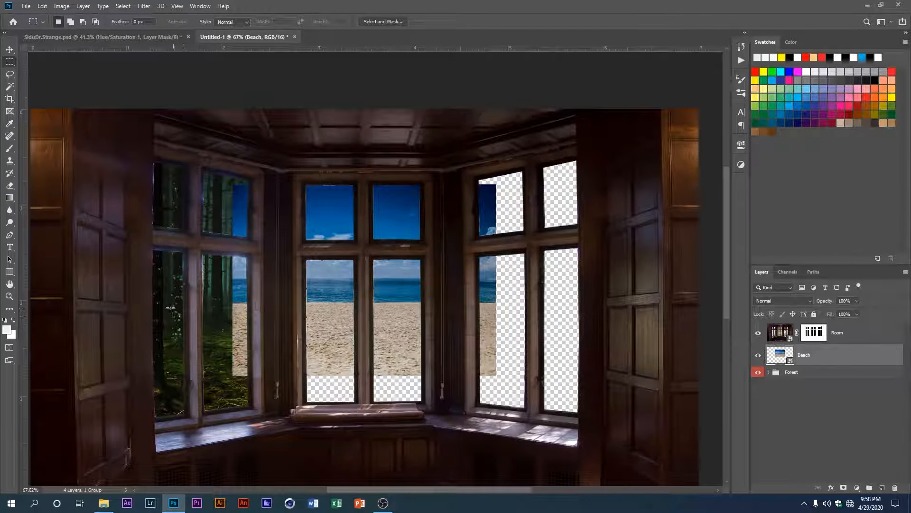
drag(776, 360, 809, 380)
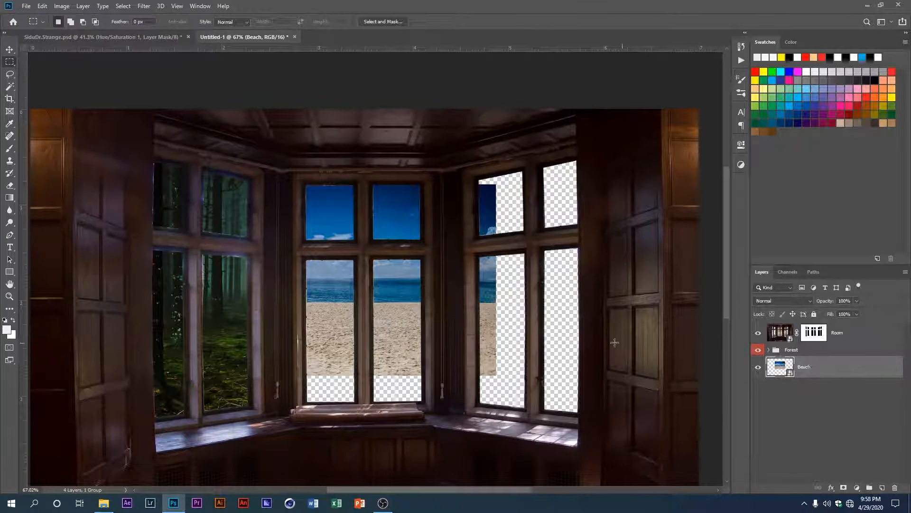
Step: Place the Sea image above the Beach layer, scaled down to cover the lower part of the central windows
key(v)
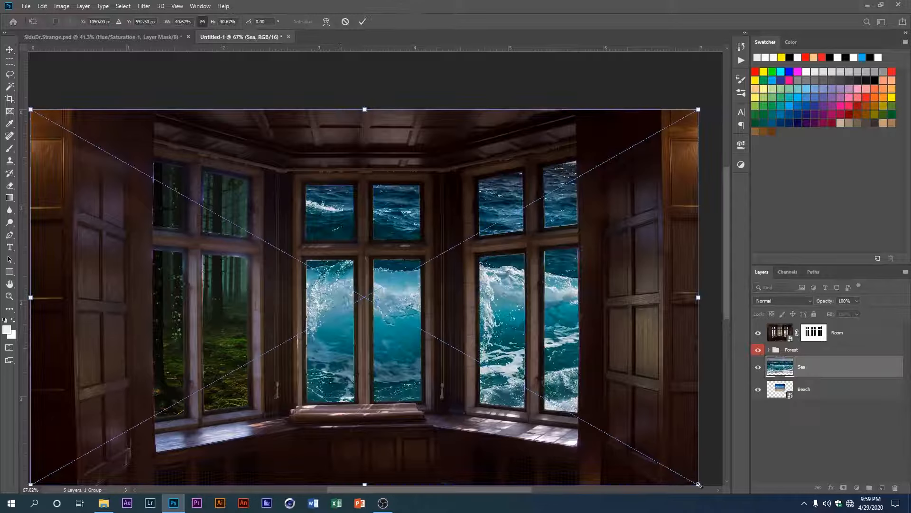
drag(699, 484, 437, 395)
drag(430, 299, 479, 387)
mouse_move(428, 372)
mouse_down()
mouse_move(441, 372)
mouse_move(432, 368)
mouse_up()
key(Return)
Step: Enlarge and reposition the Beach image so its sky and clouds fill the upper part of the central windows
scroll(357, 304, up, 2)
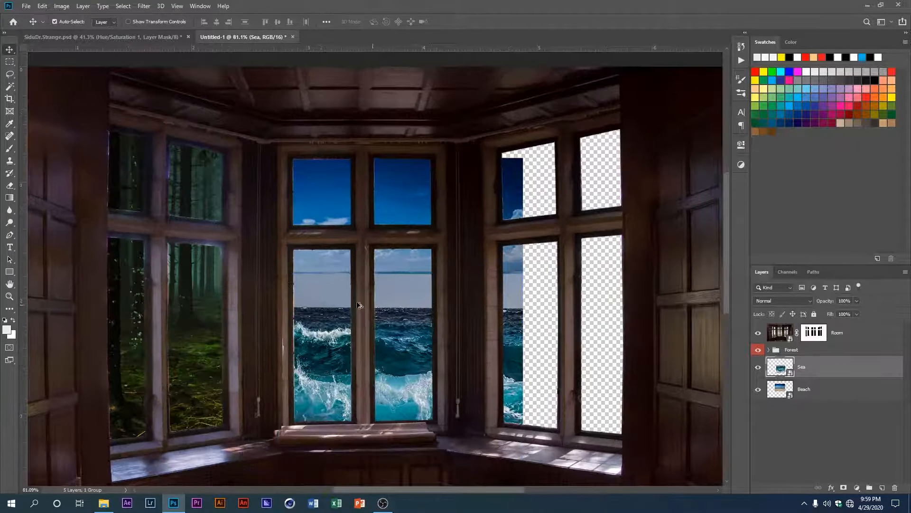
scroll(330, 298, up, 1)
click(398, 253)
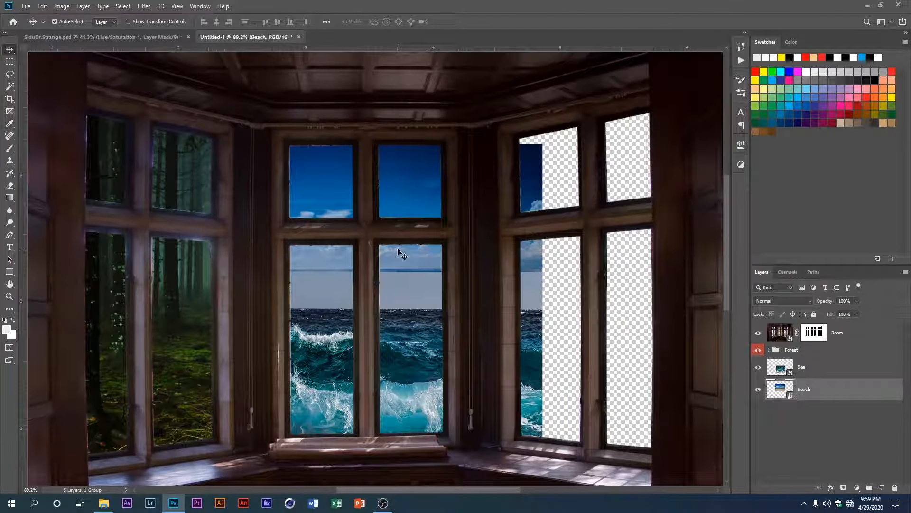
key(ctrl+t)
drag(399, 190, 399, 199)
drag(365, 152, 369, 138)
key(Return)
Step: Hide the Forest group and the Room layer, and add a layer mask to the Sea layer
scroll(359, 341, up, 2)
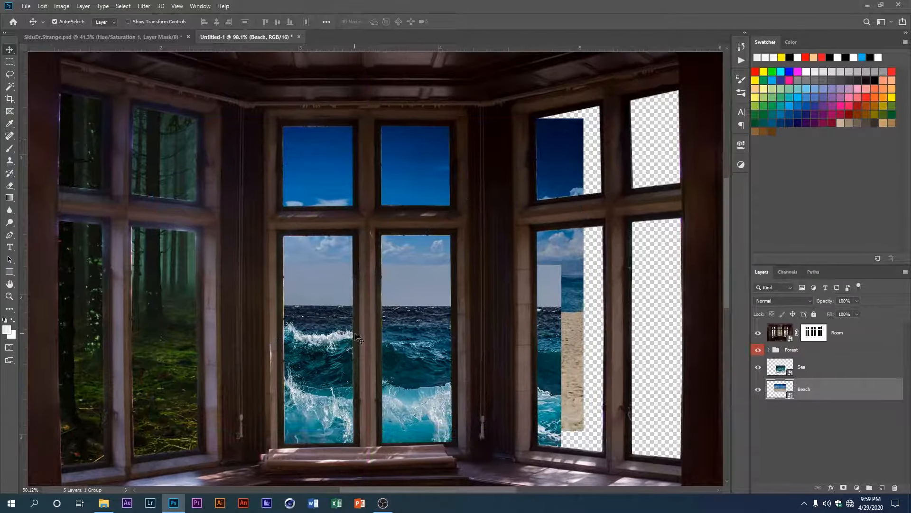
click(758, 350)
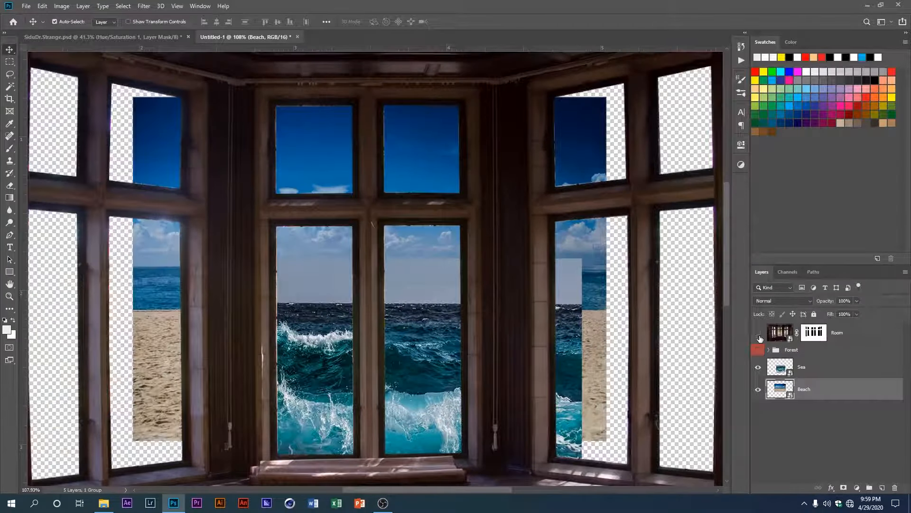
click(758, 333)
scroll(296, 322, up, 1)
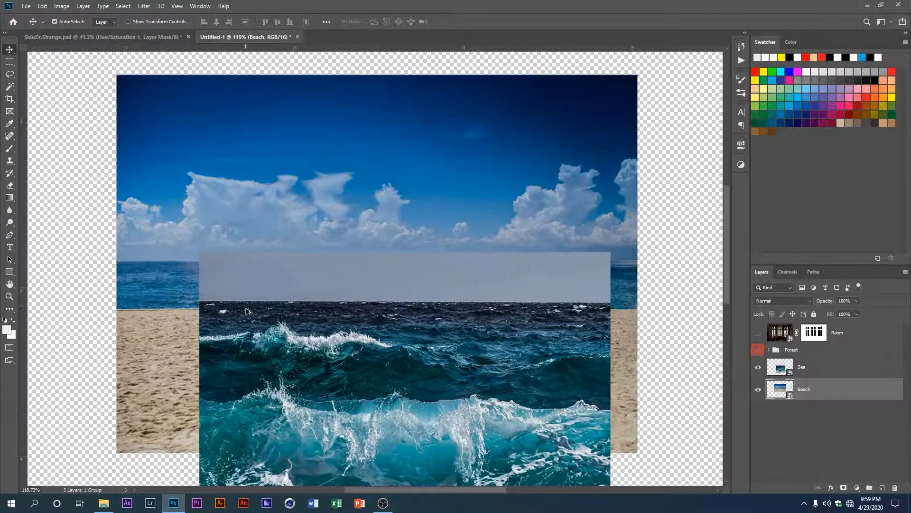
mouse_move(309, 365)
mouse_down()
mouse_move(309, 357)
mouse_move(309, 365)
mouse_up()
click(844, 487)
Step: Paint black on the Sea mask with a small soft brush to hide the grey sky and blend the dark horizon
key(b)
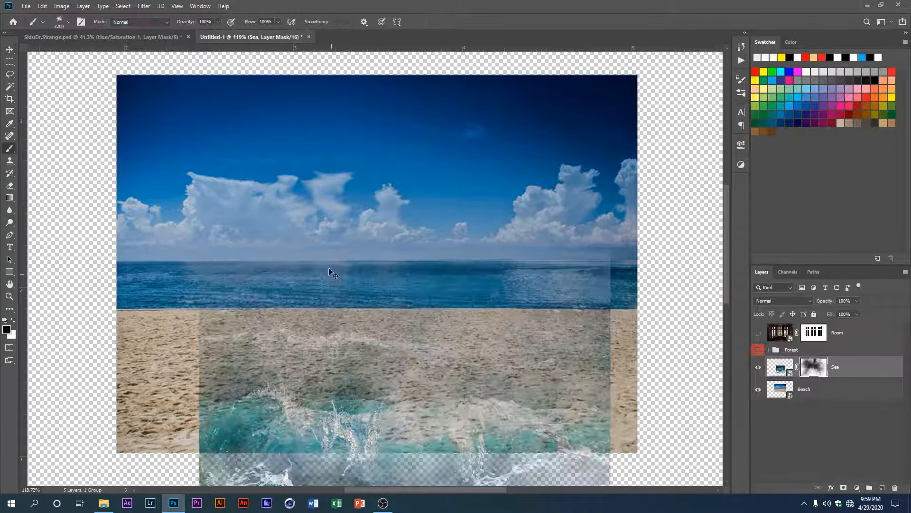
right_click(338, 197)
drag(399, 221, 393, 221)
drag(205, 262, 607, 273)
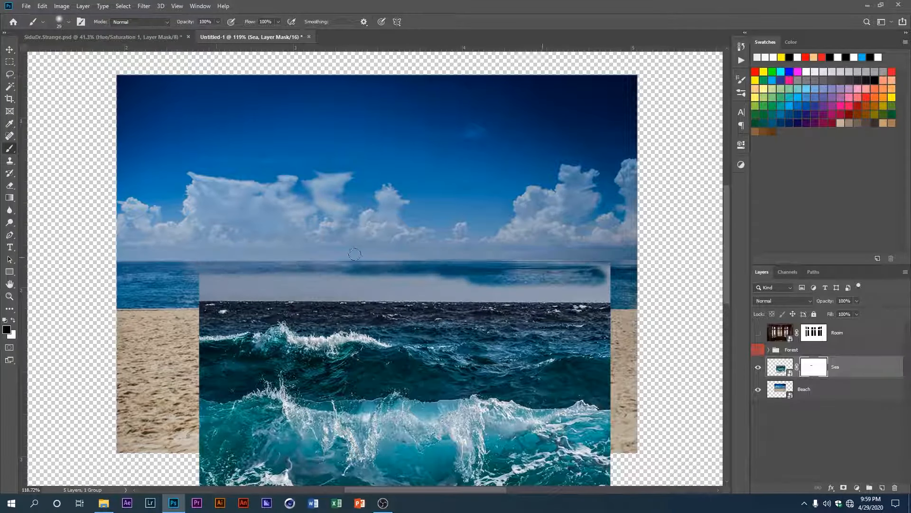
mouse_move(206, 287)
mouse_down()
mouse_move(522, 301)
mouse_move(242, 275)
mouse_move(217, 289)
mouse_up()
key(bracketright)
key(bracketright)
key(bracketright)
key(bracketright)
key(bracketright)
key(bracketright)
key(bracketright)
key(bracketright)
key(bracketright)
key(bracketright)
key(bracketright)
key(bracketright)
mouse_move(217, 299)
mouse_down()
mouse_move(300, 269)
mouse_move(584, 244)
mouse_move(593, 317)
mouse_up()
Step: Move the Sea image up to meet the Beach horizon, and show the Forest group and Room layer again
scroll(317, 278, down, 2)
key(v)
drag(400, 421, 401, 379)
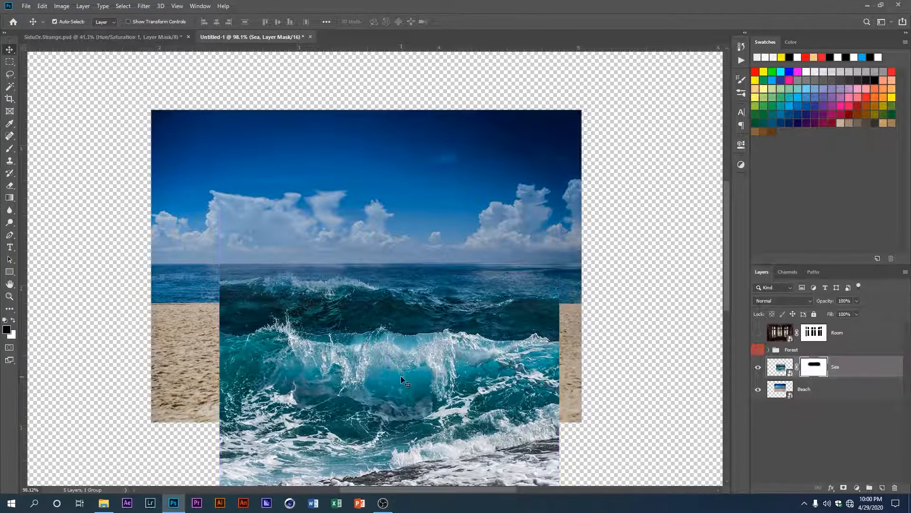
scroll(401, 379, down, 1)
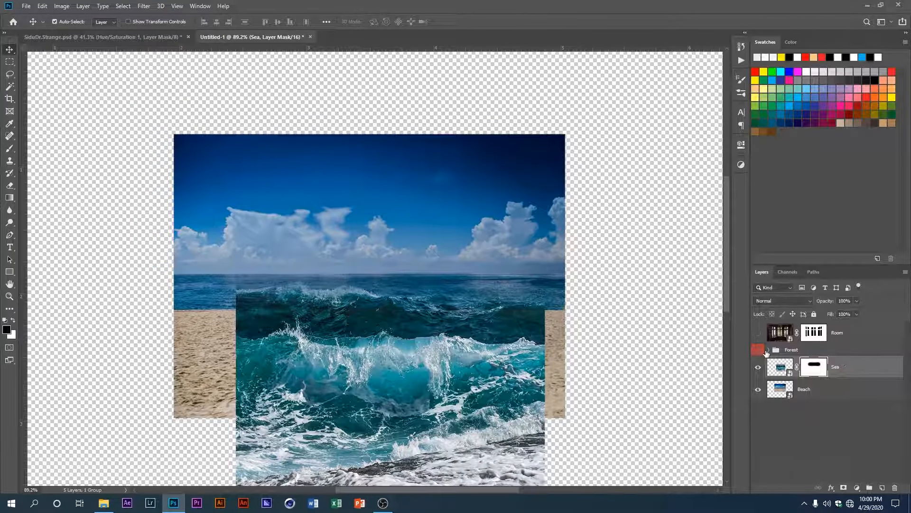
click(758, 350)
click(758, 333)
scroll(368, 322, down, 2)
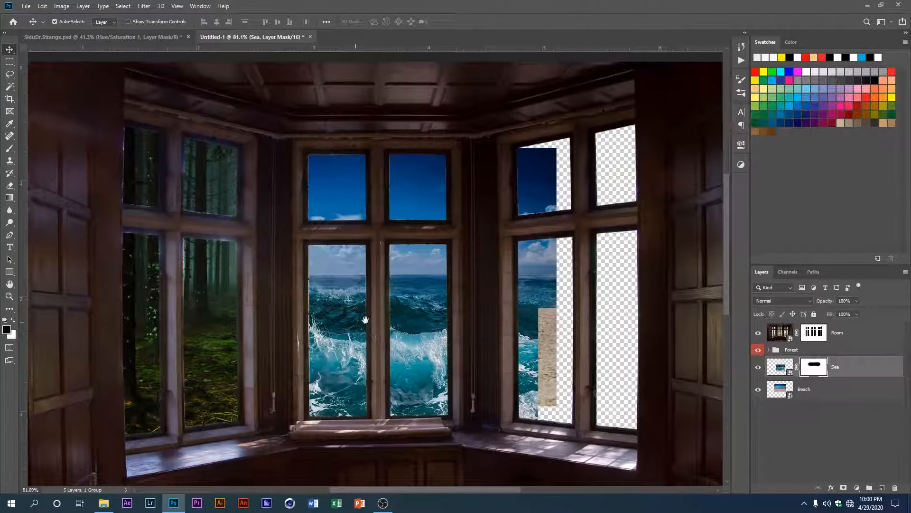
scroll(359, 324, down, 1)
Step: Group the Sea and Beach layers and name the group Sea
shift+click(817, 389)
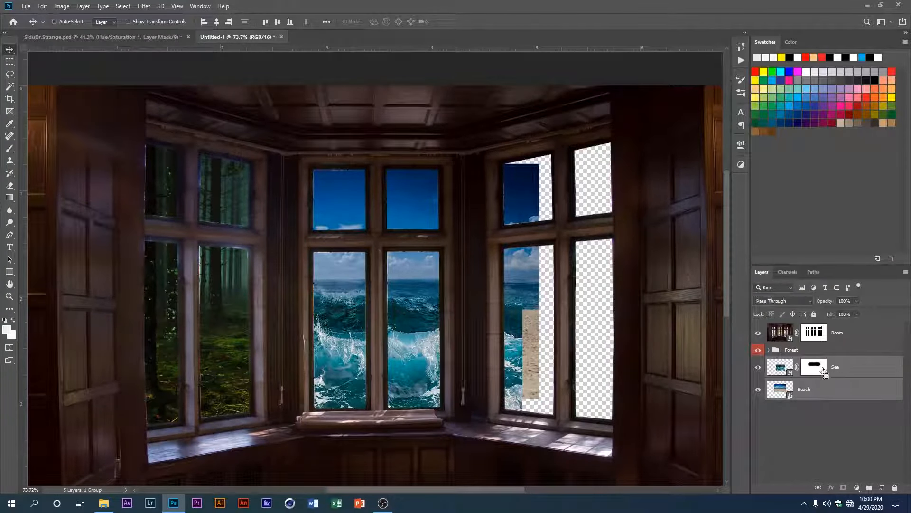
key(ctrl+g)
double_click(794, 361)
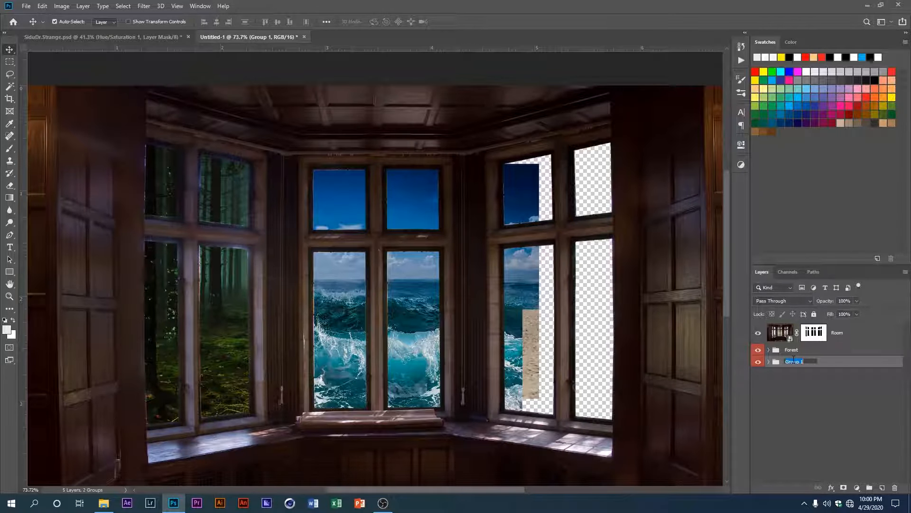
text(Sea)
key(Return)
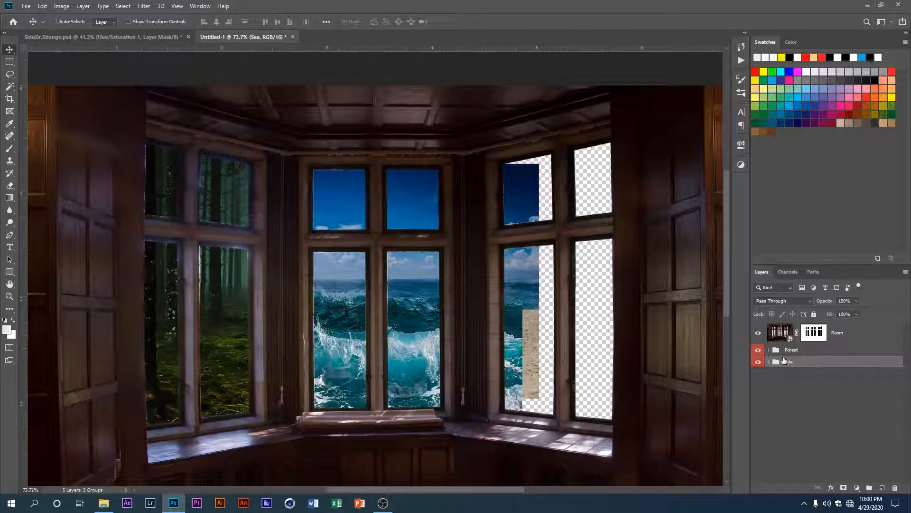
Step: Scale the Sea group down slightly and shift it up and right to reframe the waves in the central windows
ctrl+click(785, 363)
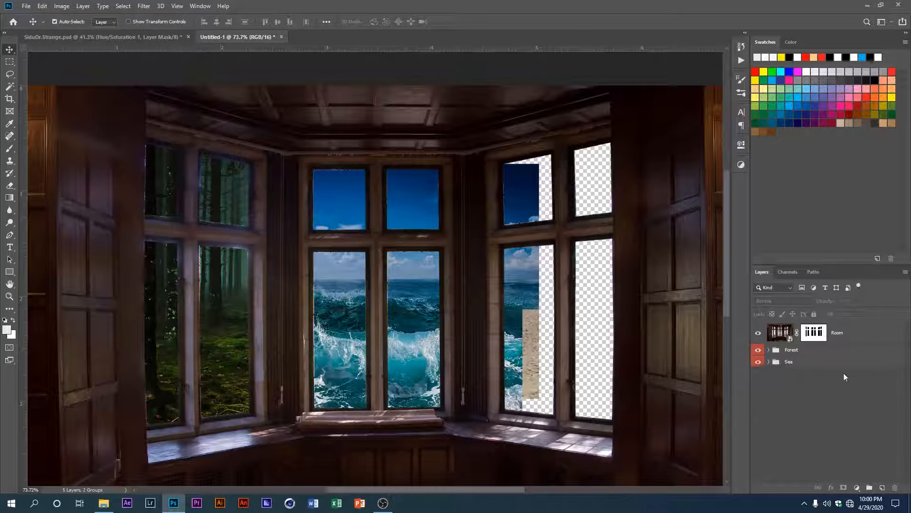
click(758, 361)
click(807, 361)
click(758, 362)
key(ctrl+t)
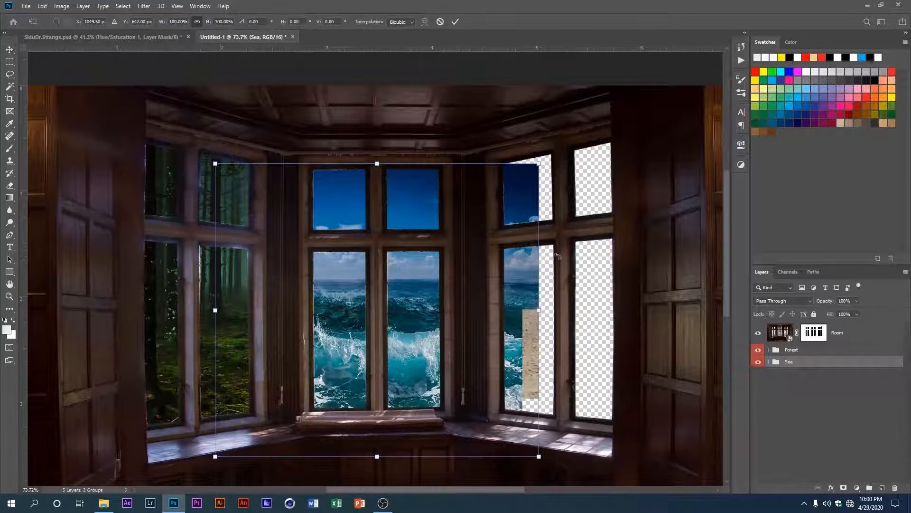
drag(538, 165, 530, 174)
mouse_move(415, 212)
mouse_down()
mouse_move(418, 199)
mouse_move(427, 200)
mouse_up()
key(Return)
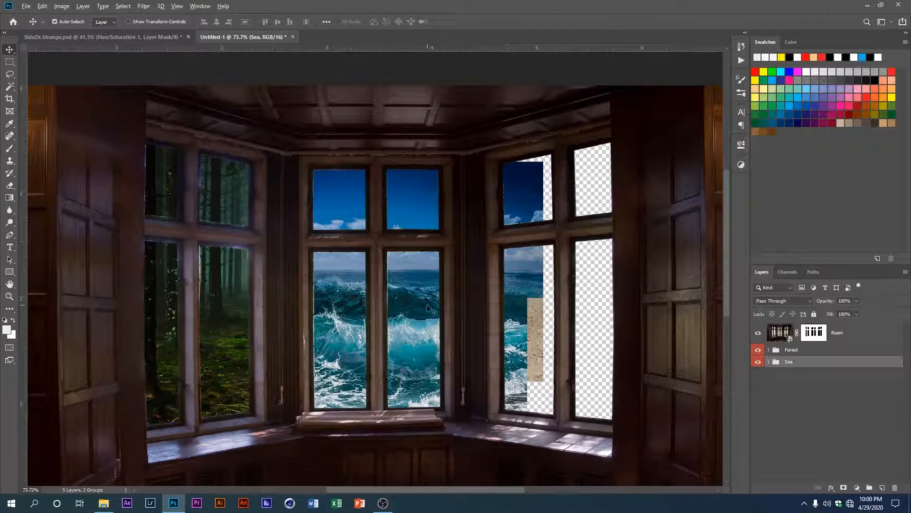
Step: Give the Sea group an orange colour label and deselect it
right_click(758, 362)
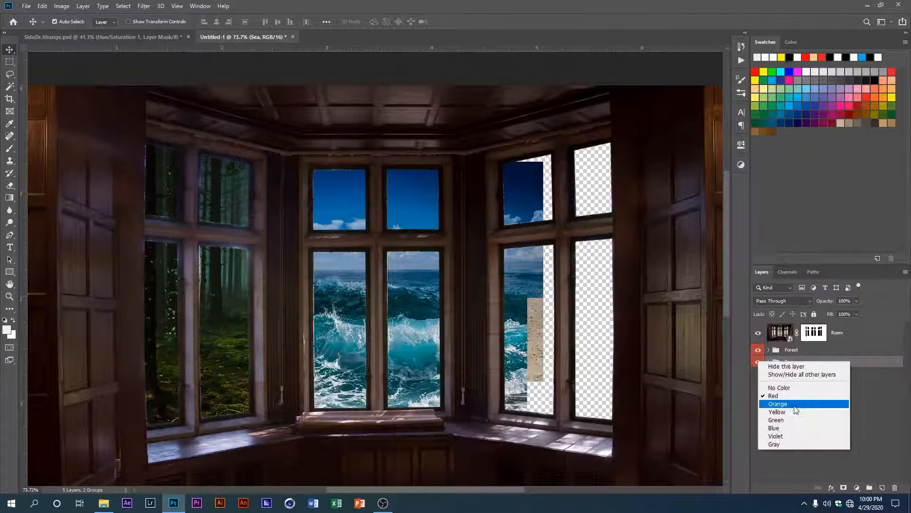
click(778, 404)
click(779, 412)
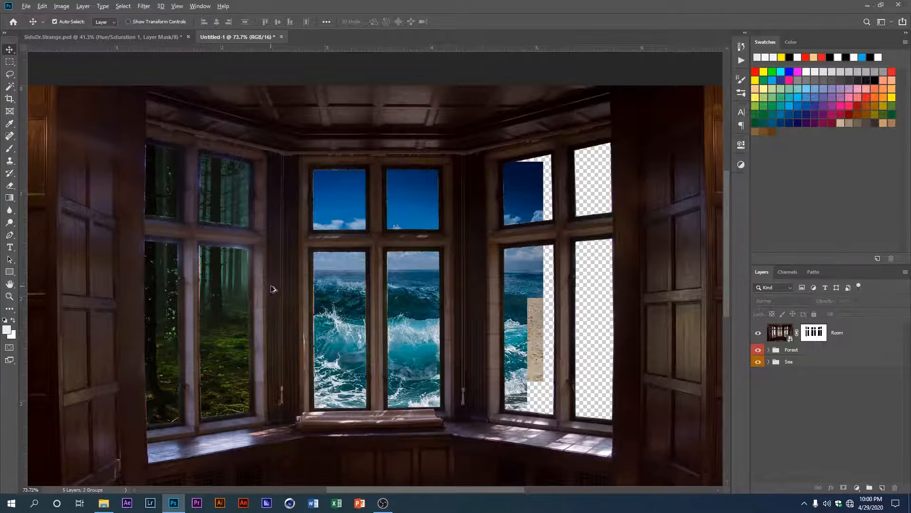
Step: Bring the Desert image into the room composite and move its layer between the Forest and Sea groups
scroll(285, 292, up, 2)
scroll(396, 292, down, 1)
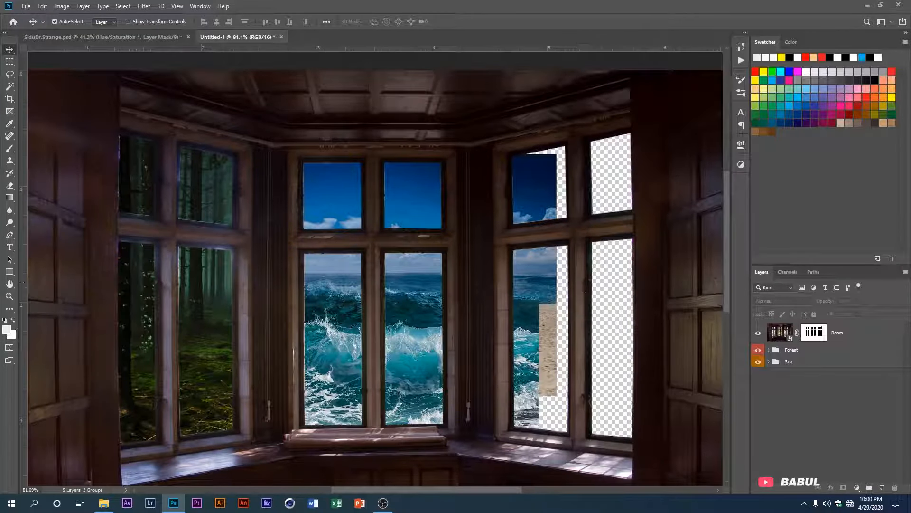
drag(558, 259, 555, 311)
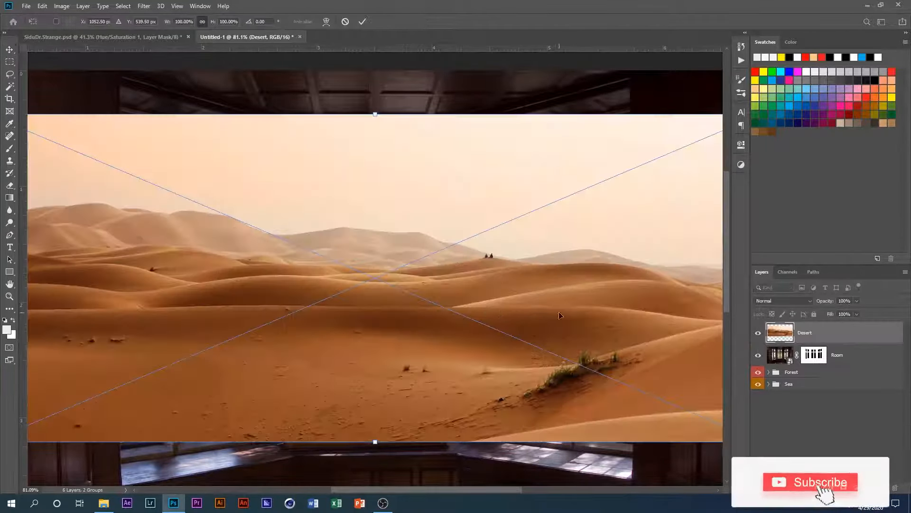
scroll(473, 327, down, 3)
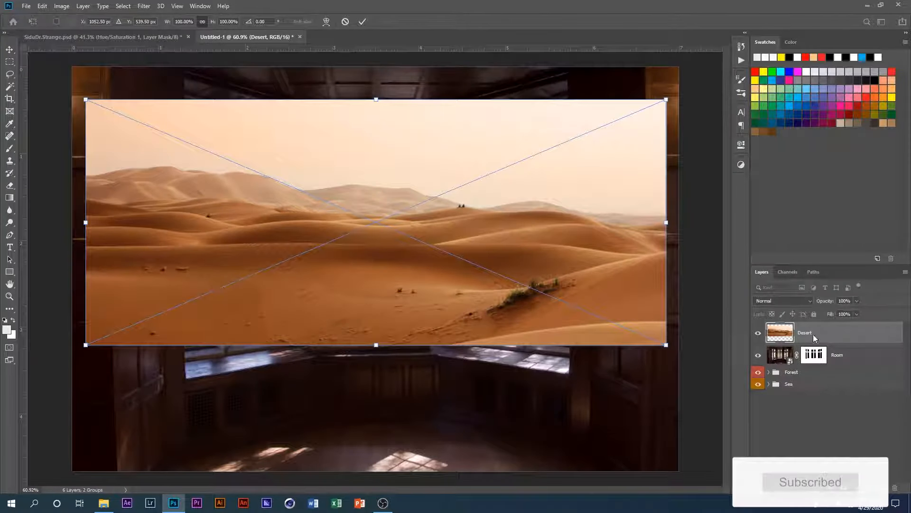
drag(813, 334, 803, 398)
drag(804, 379, 804, 358)
Step: Scale the Desert image down and position it behind the right-hand windows
key(ctrl+t)
drag(85, 100, 281, 151)
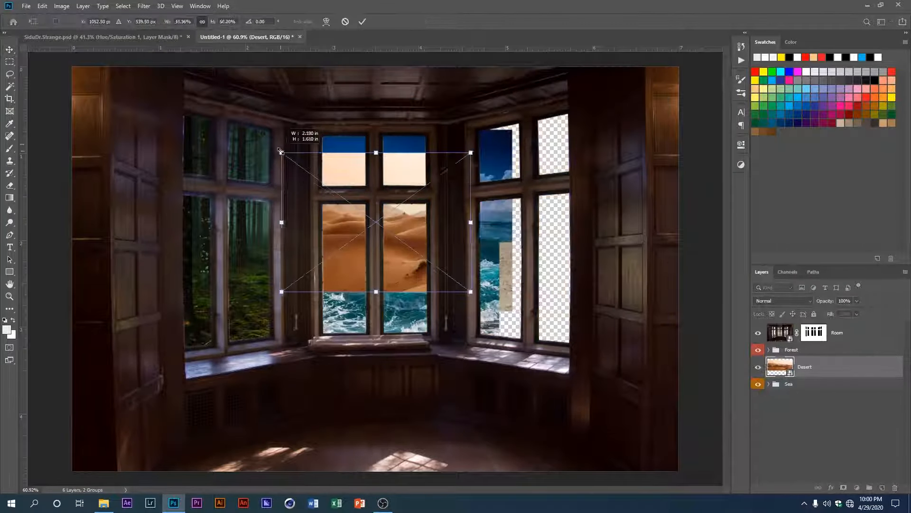
drag(380, 228, 527, 233)
drag(523, 296, 521, 307)
Step: Distort the Desert layer in perspective by shortening its left side to suit the angled right-hand windows
right_click(515, 284)
click(536, 340)
mouse_move(399, 310)
mouse_down()
mouse_move(382, 304)
mouse_move(399, 310)
mouse_up()
drag(399, 142, 394, 174)
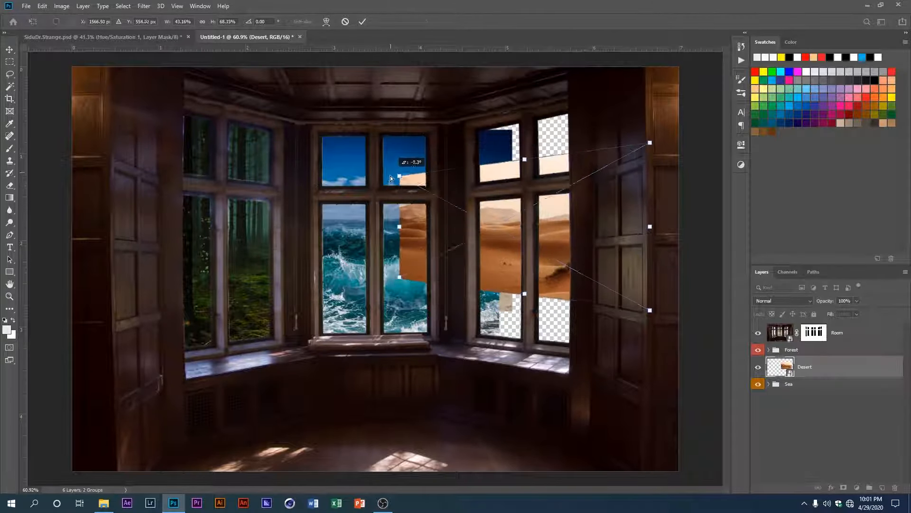
key(Return)
Step: Stretch the Desert layer vertically so it fills the right-hand windows, keeping it between the Forest and Sea groups
key(ctrl+t)
drag(525, 296, 525, 340)
drag(651, 364, 668, 379)
key(Return)
mouse_move(816, 367)
mouse_down()
mouse_move(820, 393)
mouse_move(804, 358)
mouse_up()
key(ctrl+z)
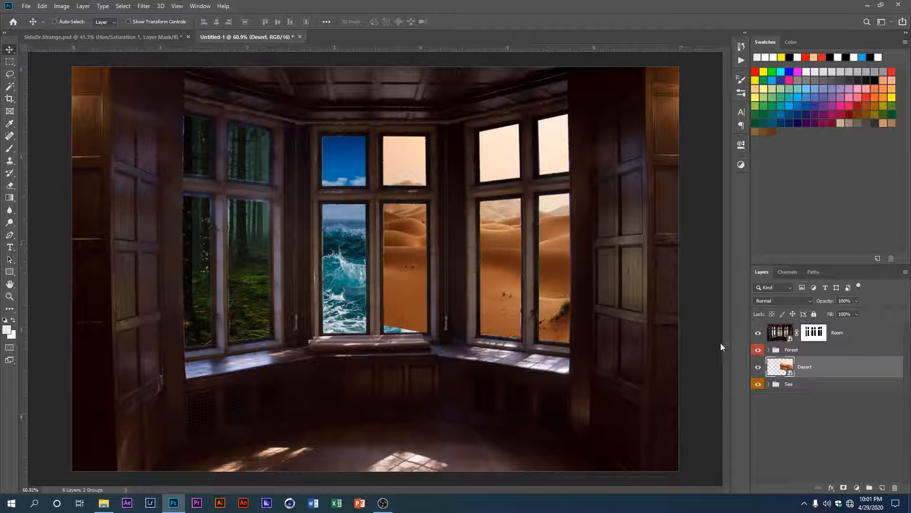
Step: Shift the Desert layer slightly down to reframe the dunes in the right-hand windows
key(ctrl+t)
scroll(532, 276, up, 2)
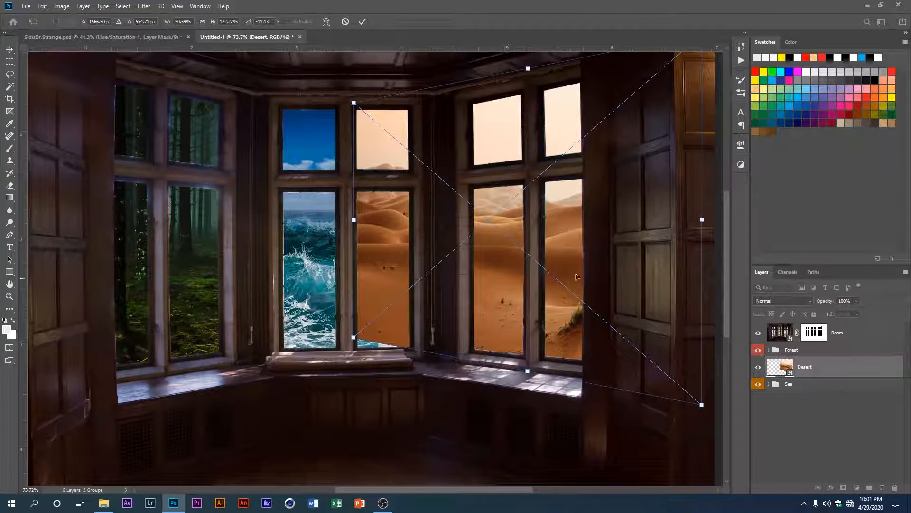
drag(577, 276, 589, 282)
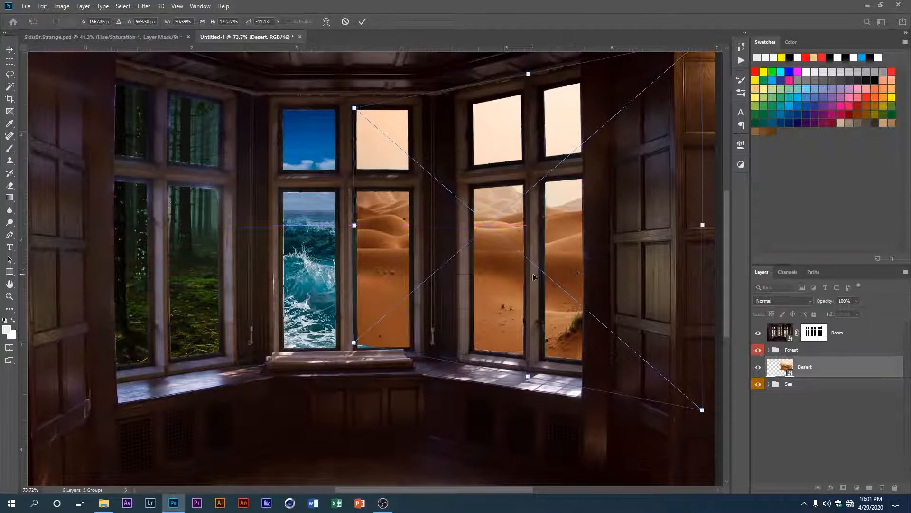
key(Return)
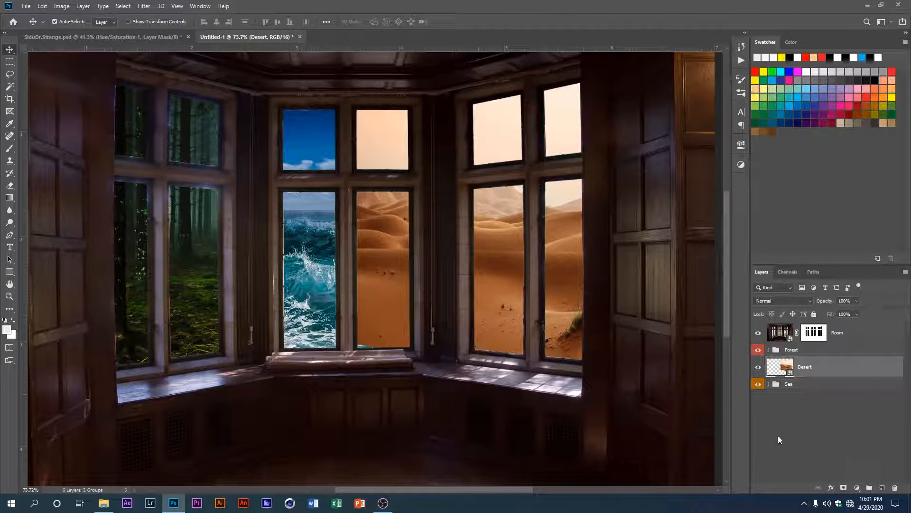
Step: Mask the Desert layer out of the central window using a rectangular selection around that window
click(9, 62)
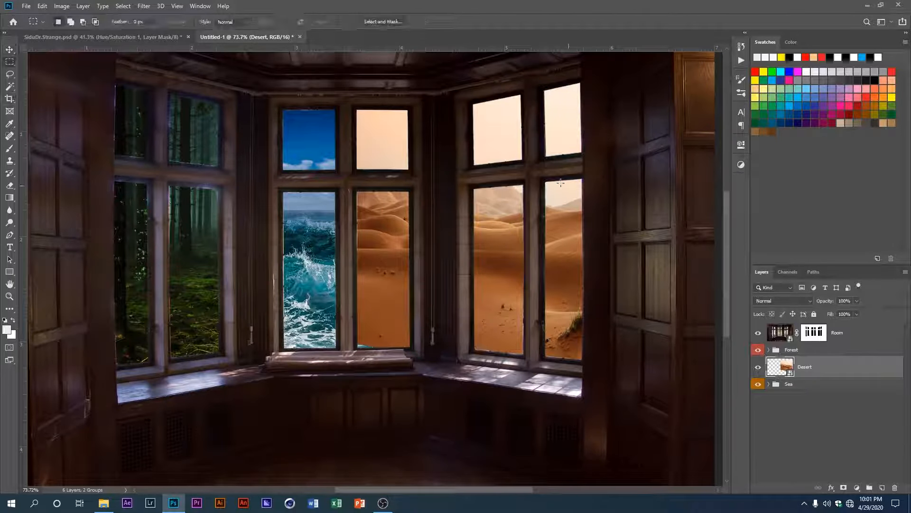
drag(343, 79, 465, 387)
alt+click(843, 488)
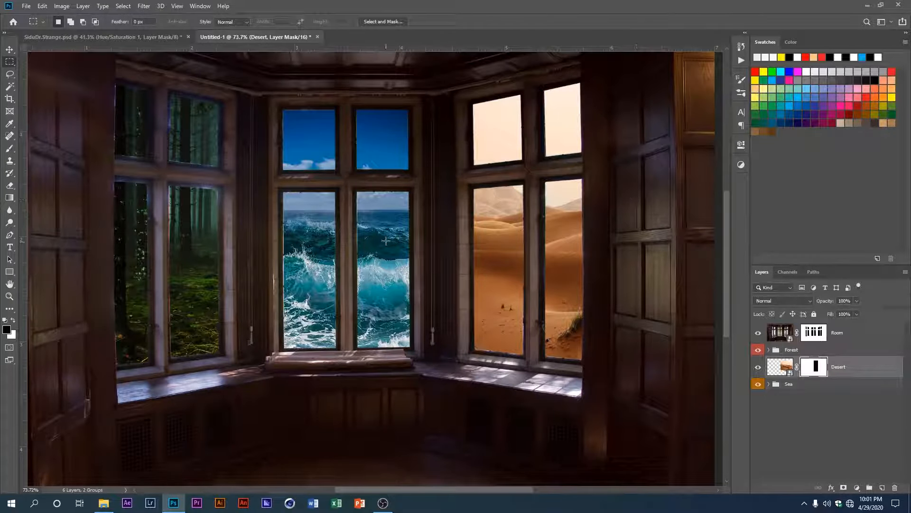
click(7, 49)
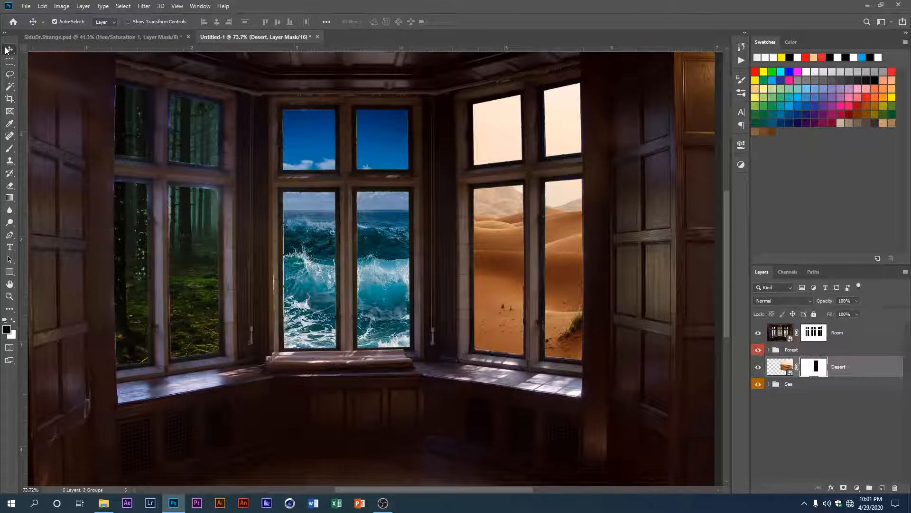
Step: Group the Desert layer and name the group Desert
drag(515, 246, 520, 248)
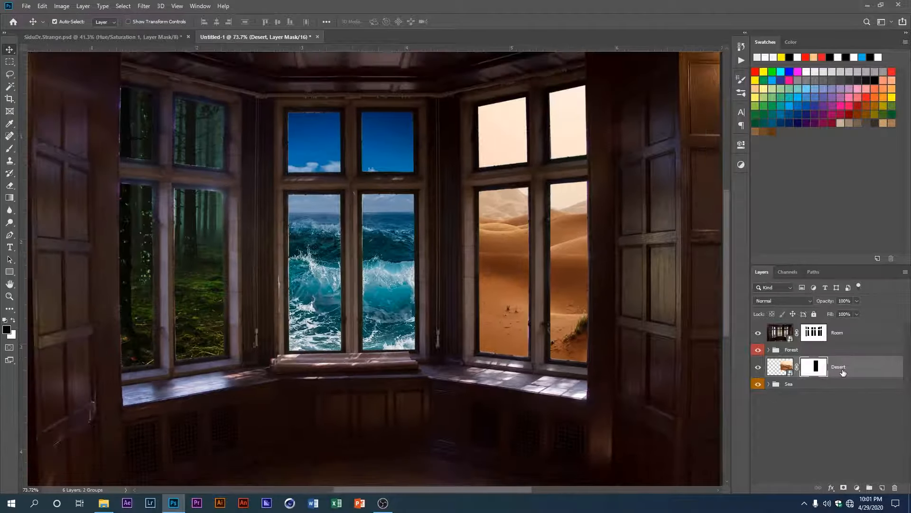
key(ctrl+g)
double_click(790, 362)
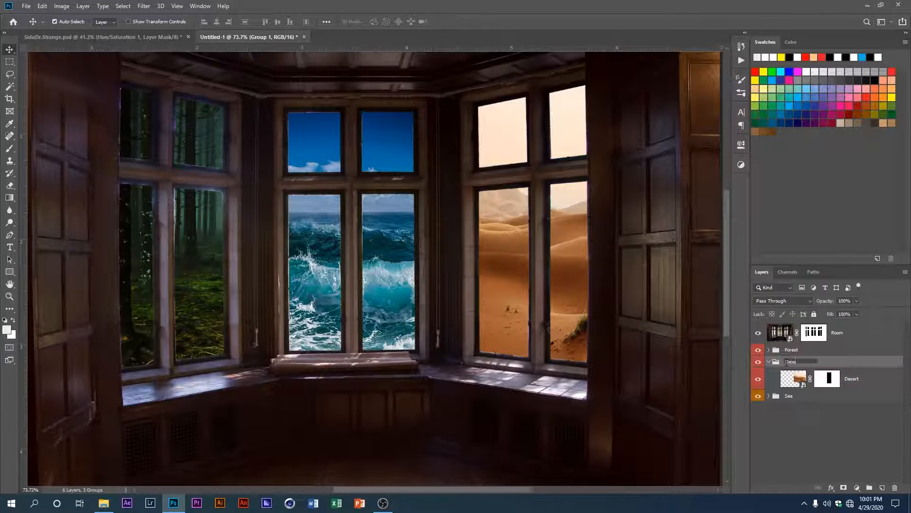
key(Return)
Step: Add a Curves adjustment above the Sea layer, lowering the white end and raising the midtones slightly
click(768, 396)
click(850, 416)
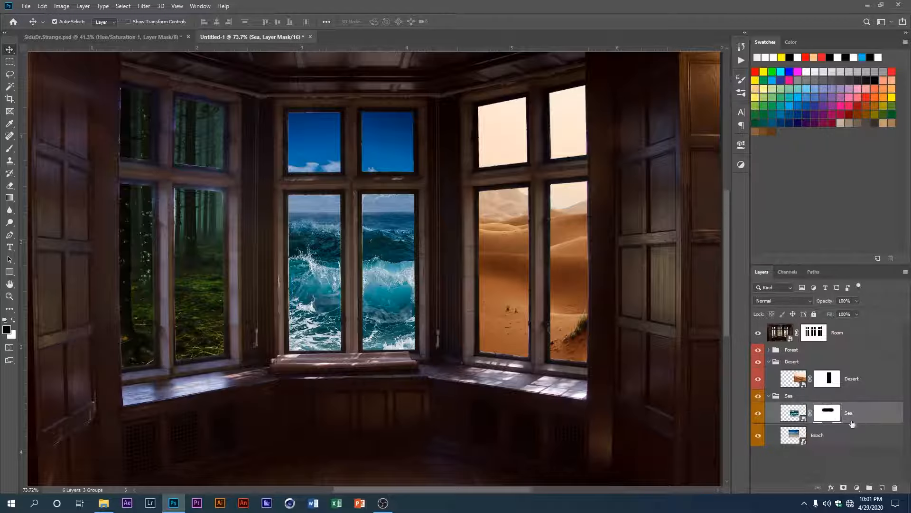
click(856, 489)
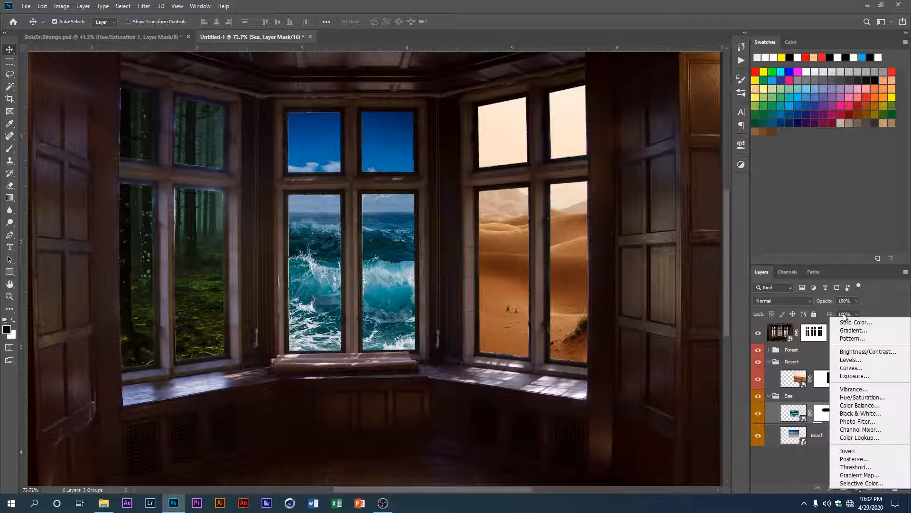
click(850, 373)
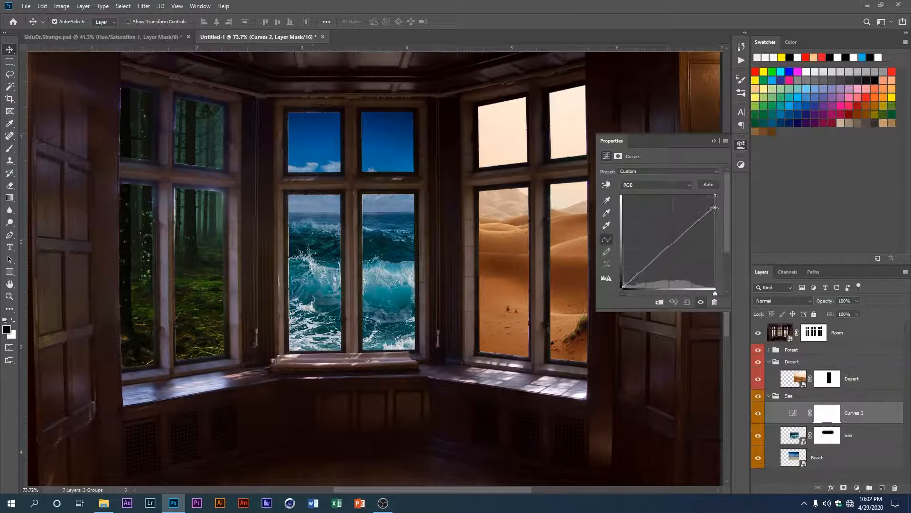
drag(669, 248, 665, 242)
click(716, 141)
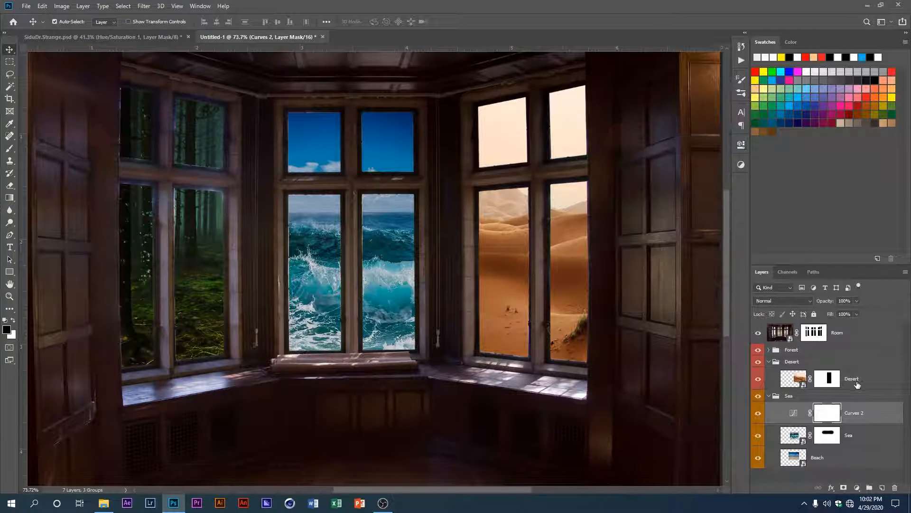
Step: Add a Curves adjustment clipped to the Desert layer and lower its white end to dim the highlights
click(857, 384)
click(857, 487)
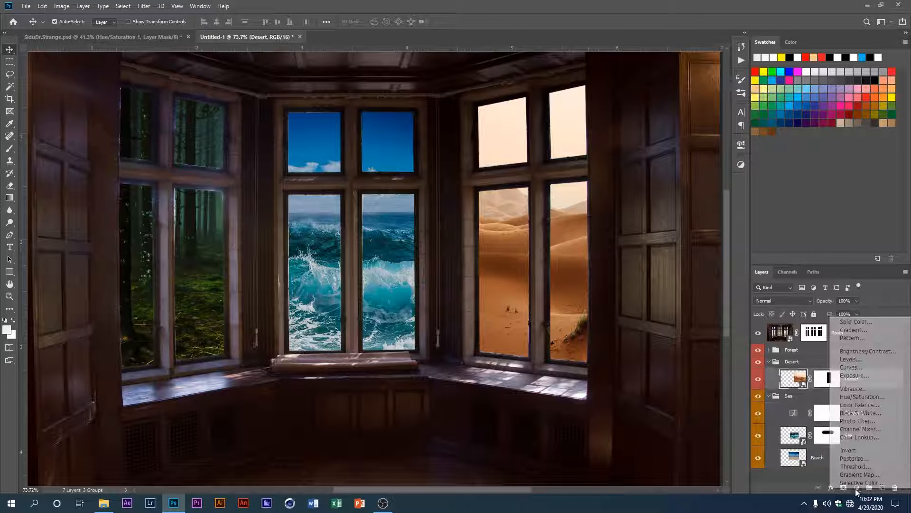
click(867, 368)
click(659, 302)
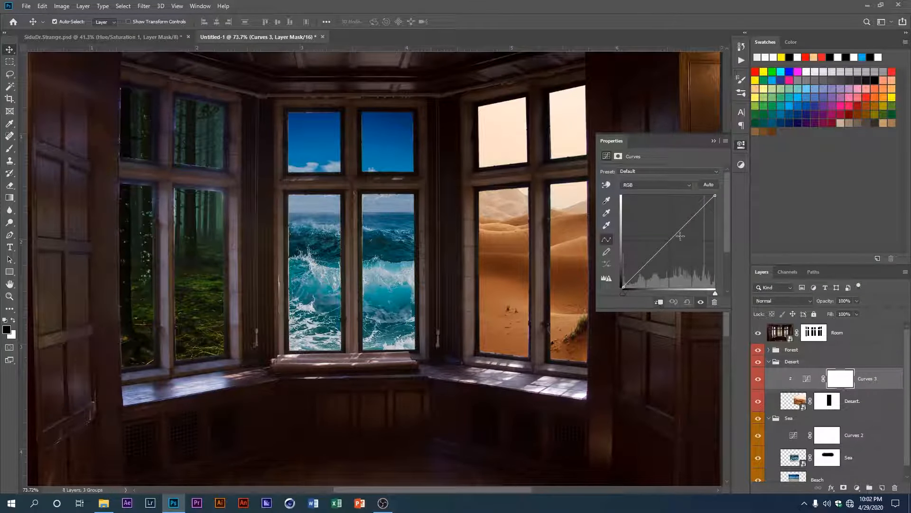
drag(716, 195, 716, 209)
drag(624, 288, 625, 287)
click(714, 141)
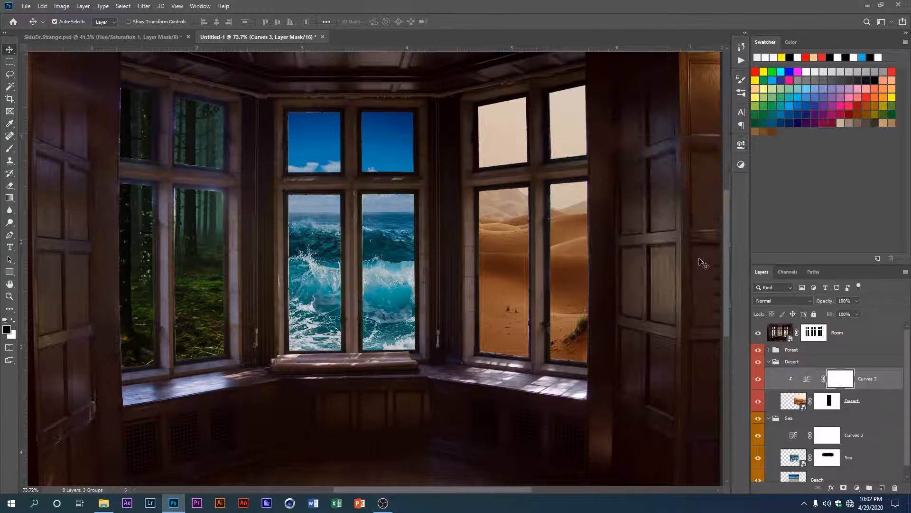
Step: Collapse the Desert and Sea groups and give the Desert group a green colour label
click(769, 364)
click(769, 374)
right_click(758, 363)
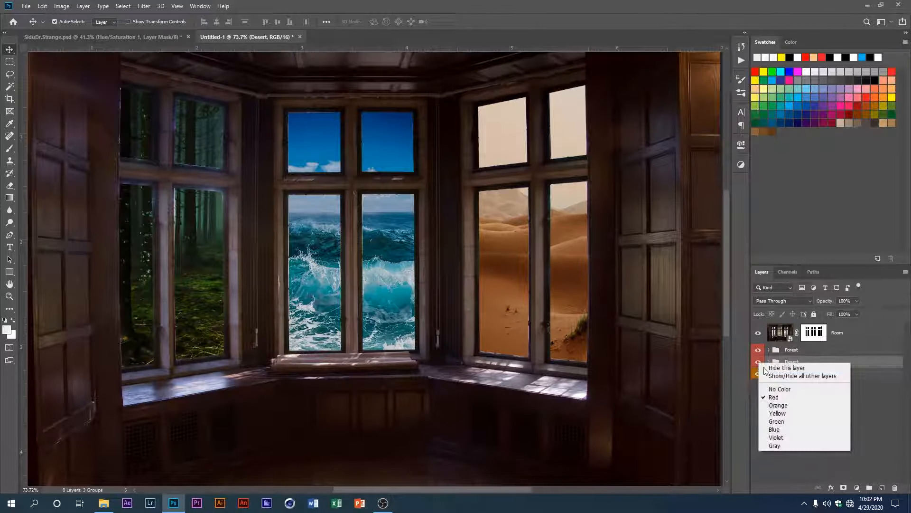
click(791, 422)
click(426, 363)
Step: Paint black on the Room layer mask along the upper forest window's left edge to remove the coloured fringe
scroll(426, 364, down, 2)
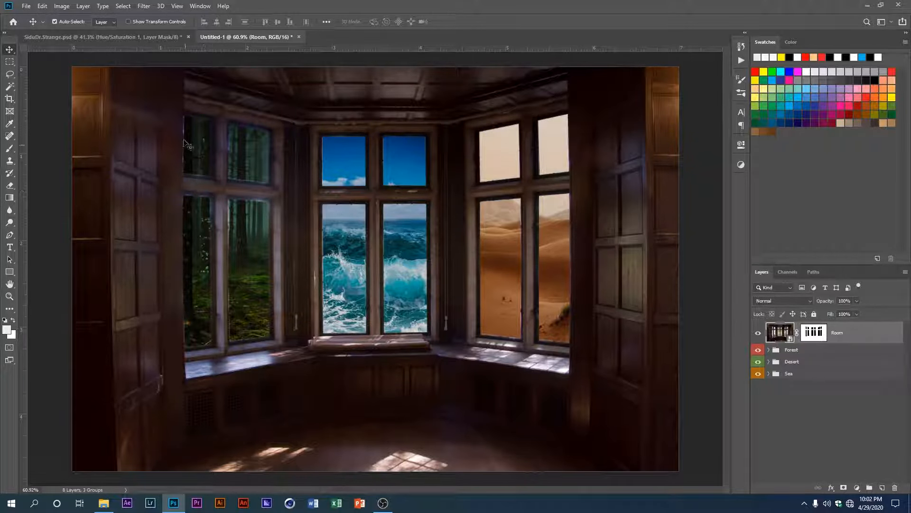
click(10, 148)
click(814, 333)
scroll(239, 176, up, 5)
scroll(245, 225, up, 3)
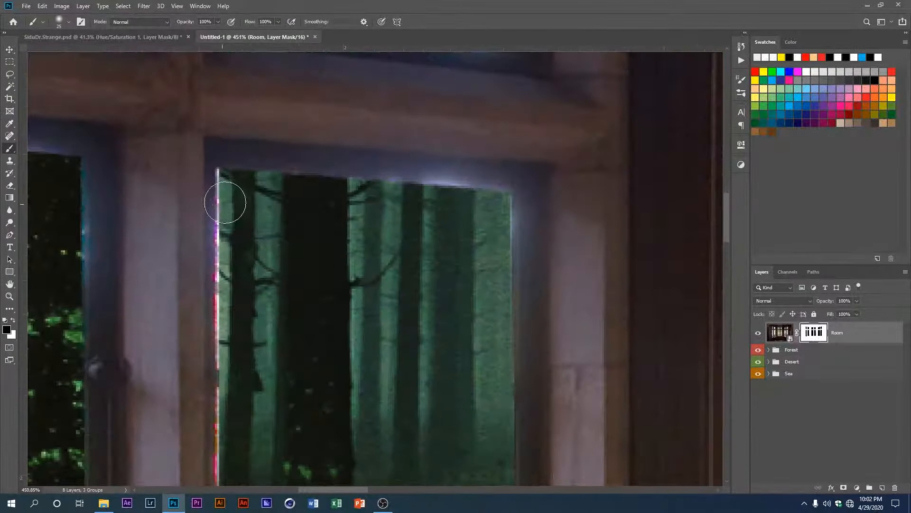
scroll(223, 199, up, 2)
scroll(212, 311, down, 8)
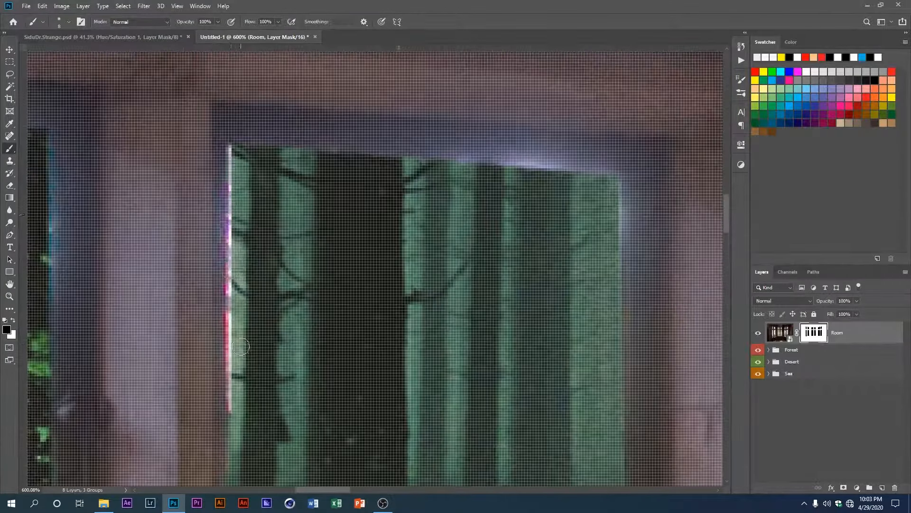
Step: Refine the Room layer mask in Select and Mask with Smooth 11, Contrast 23% and a negative Shift Edge
right_click(814, 332)
click(828, 407)
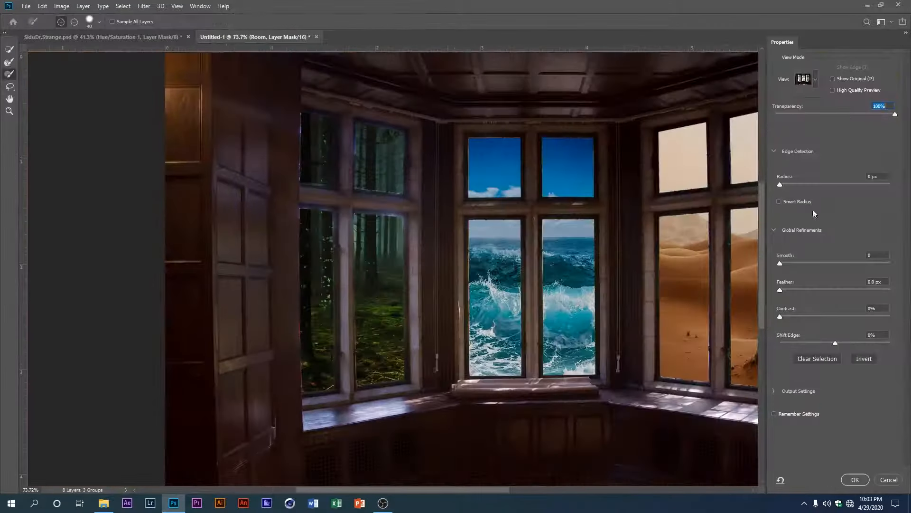
drag(780, 316, 806, 316)
drag(836, 343, 808, 344)
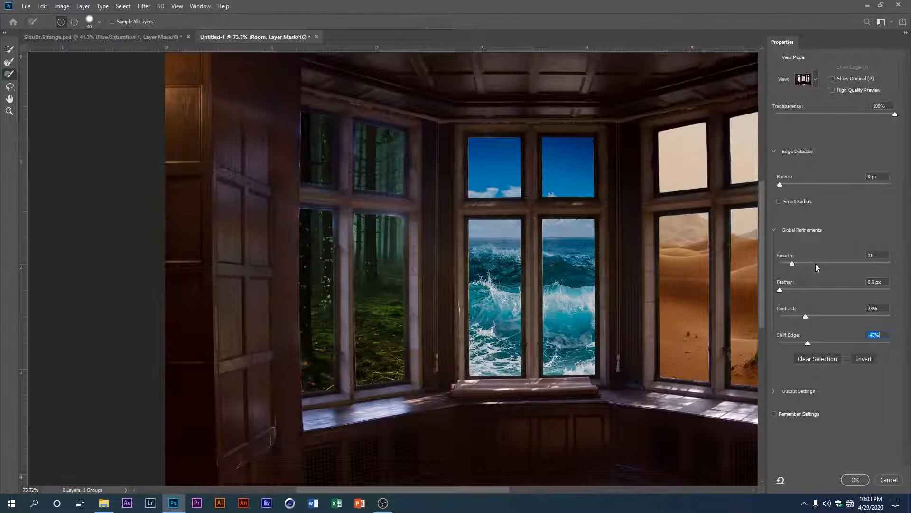
key(Return)
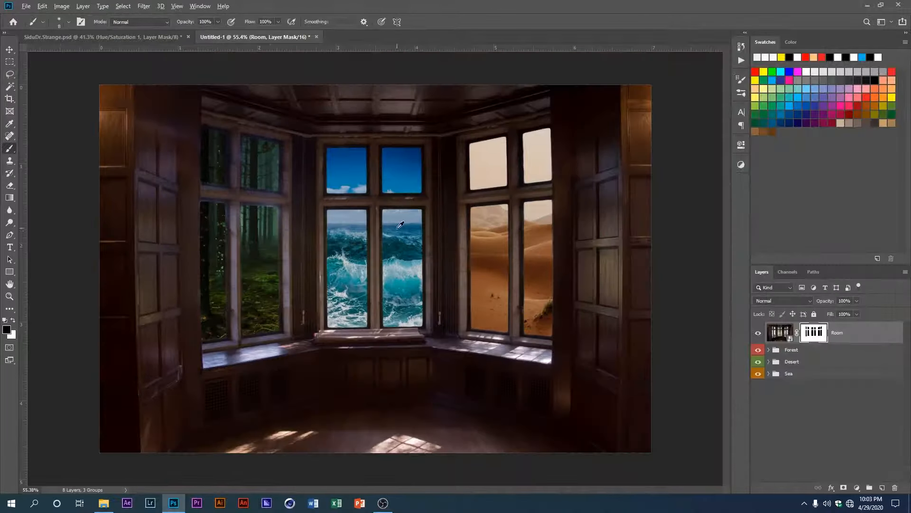
Step: Add a Curves adjustment layer above the Room layer and clip it to that layer
scroll(400, 225, up, 1)
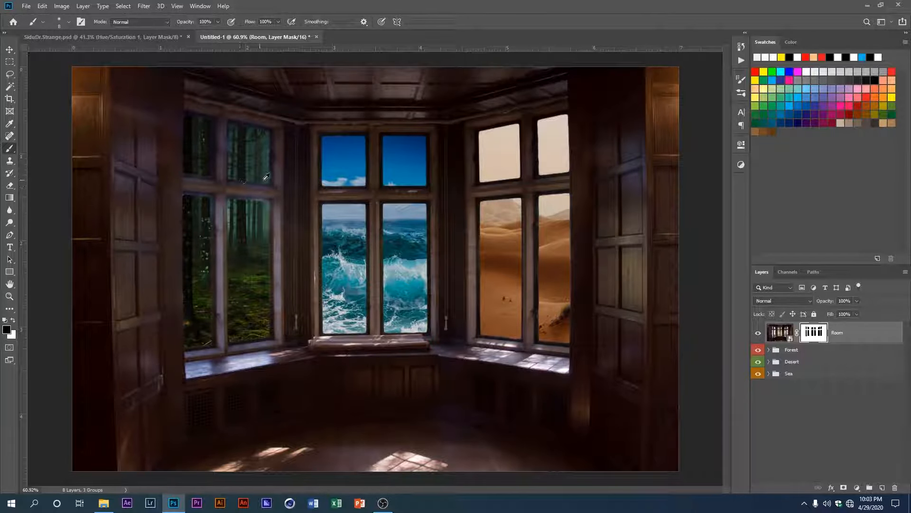
click(14, 49)
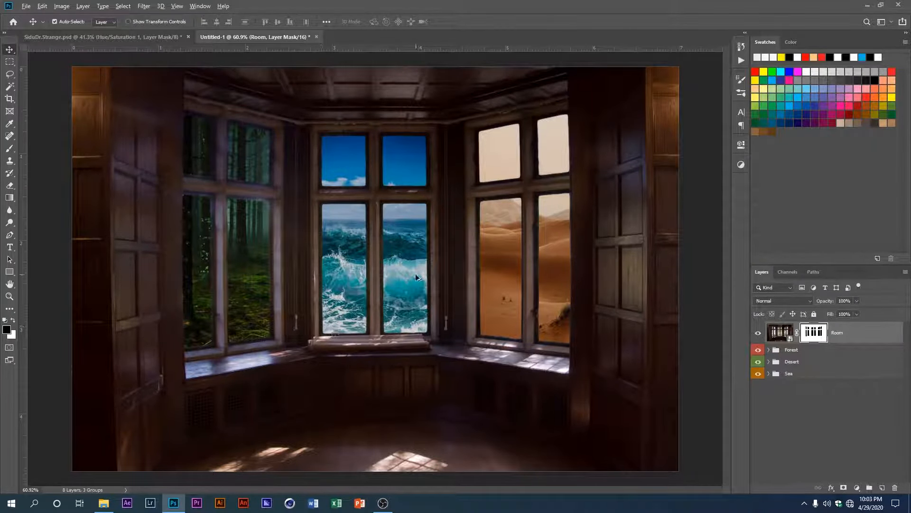
scroll(376, 292, up, 1)
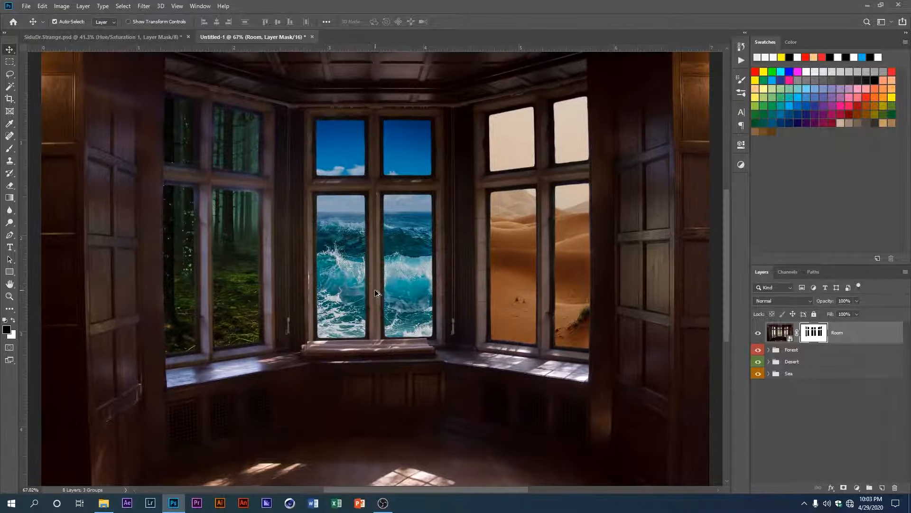
scroll(377, 293, down, 2)
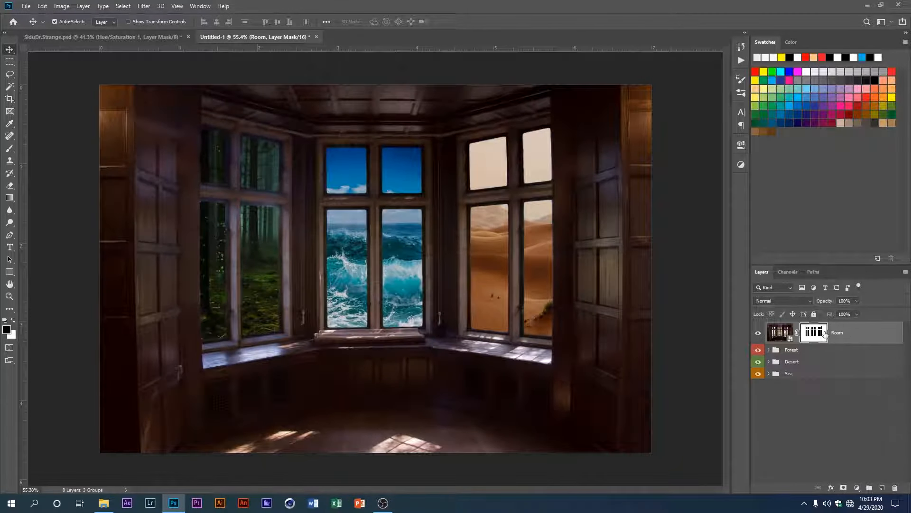
click(858, 488)
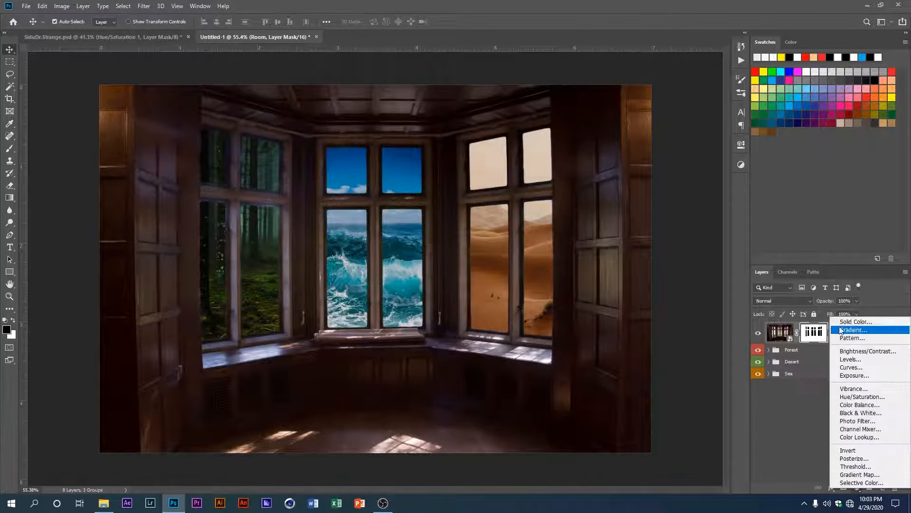
click(865, 367)
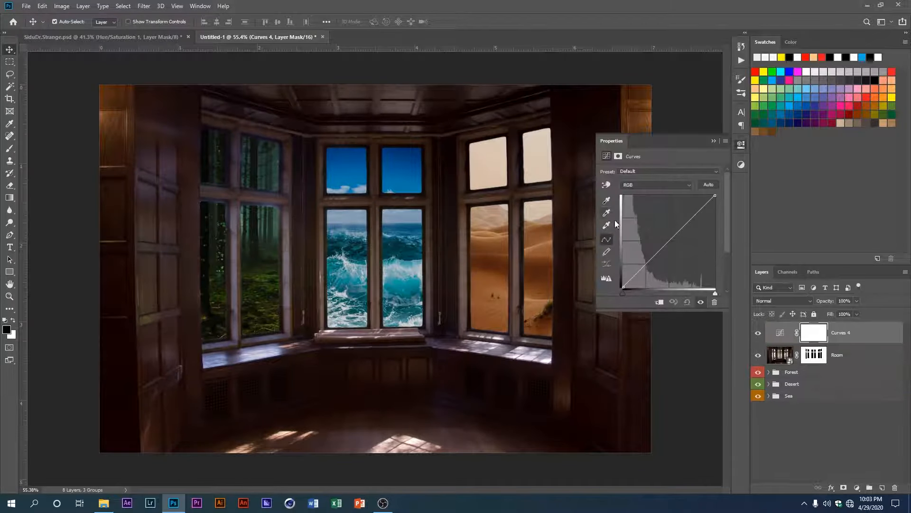
click(661, 303)
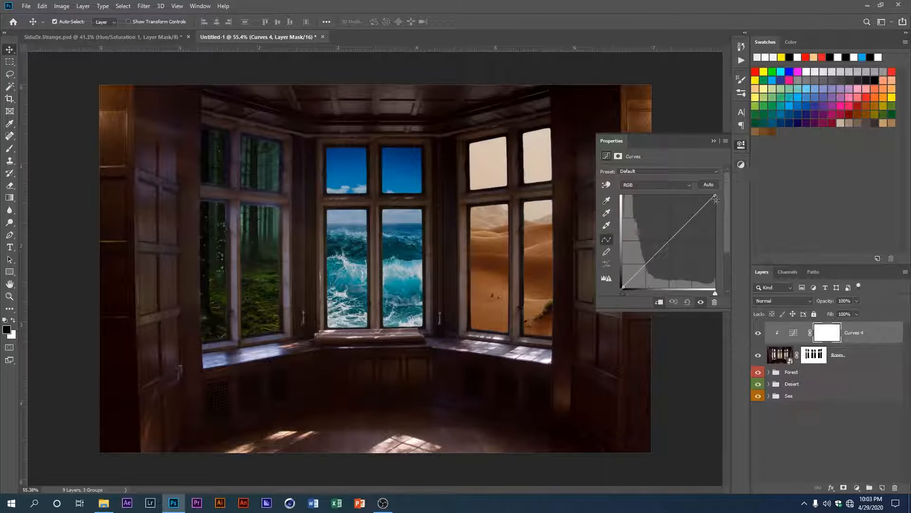
Step: Pull the midpoint of the clipped RGB curve down to darken the room's midtones, keeping the white end at maximum
drag(715, 195, 715, 206)
drag(684, 236, 676, 243)
drag(623, 288, 624, 287)
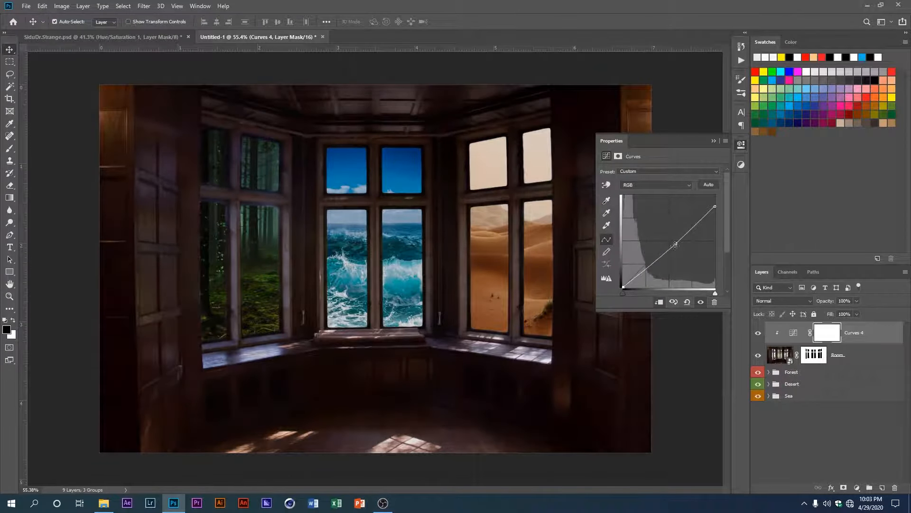
drag(715, 207, 715, 195)
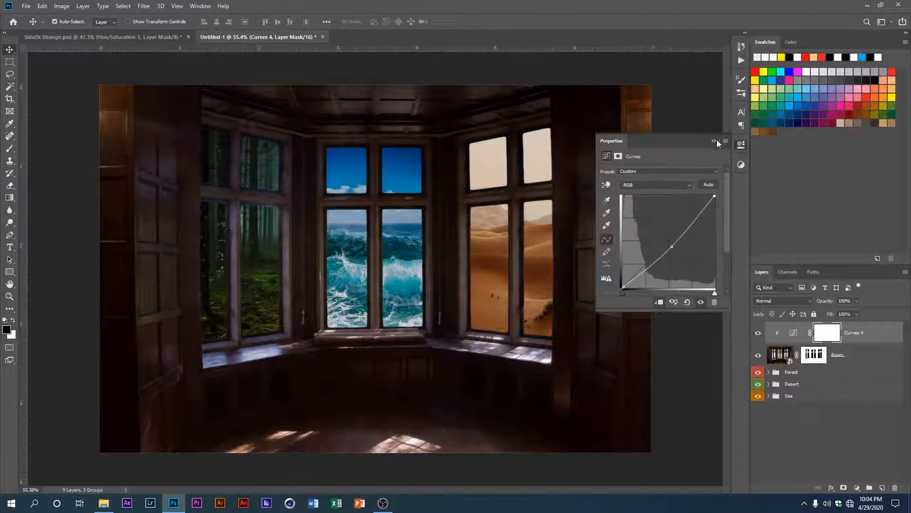
click(715, 141)
Step: Group the Curves adjustment with the Room layer, name the group Room and give it a blue colour label
scroll(391, 260, down, 2)
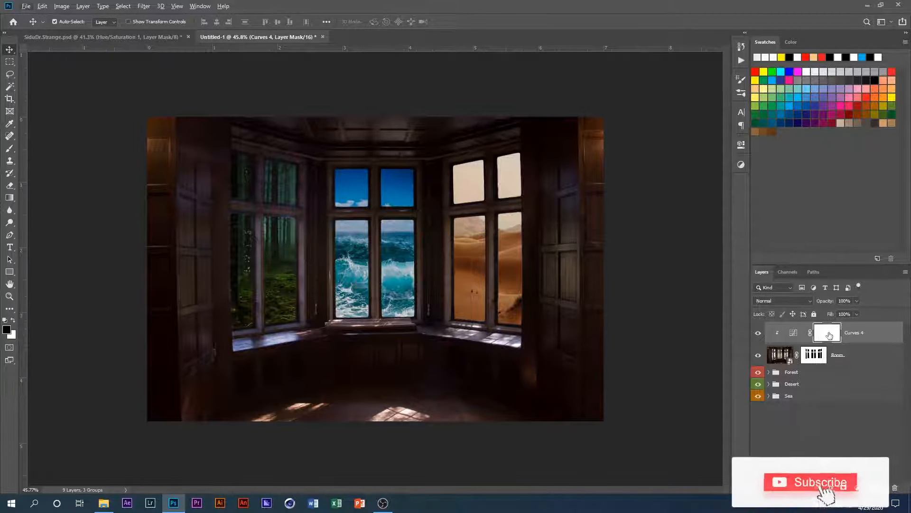
shift+click(843, 354)
key(ctrl+g)
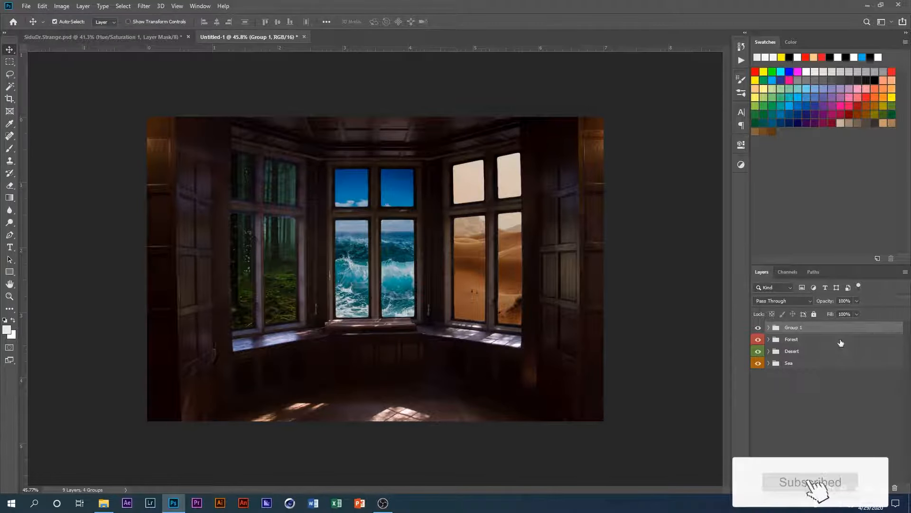
double_click(794, 327)
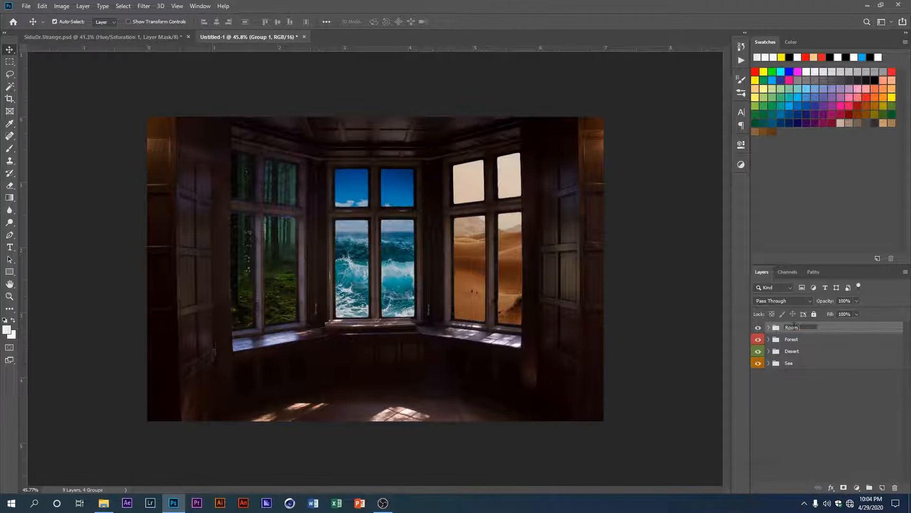
key(Return)
right_click(758, 323)
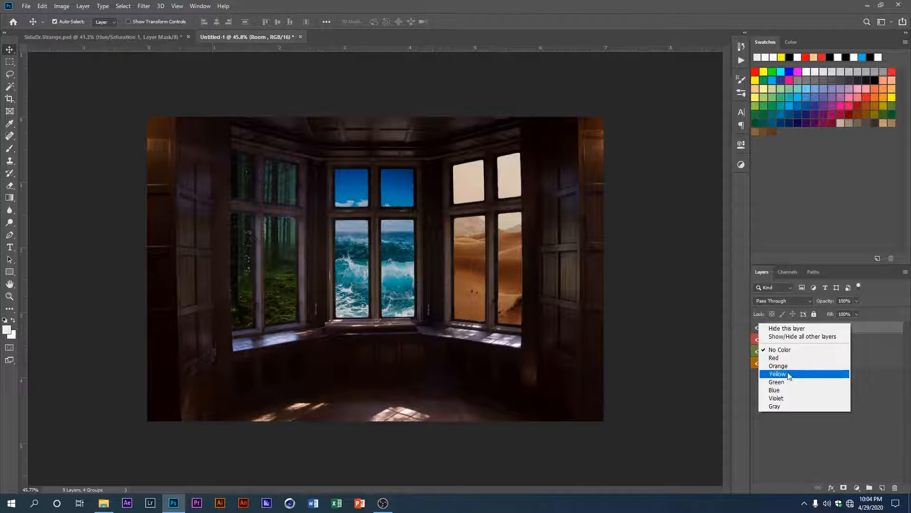
click(785, 390)
Step: Place the Portal2 image into the document as a layer above the Room group
scroll(478, 305, down, 1)
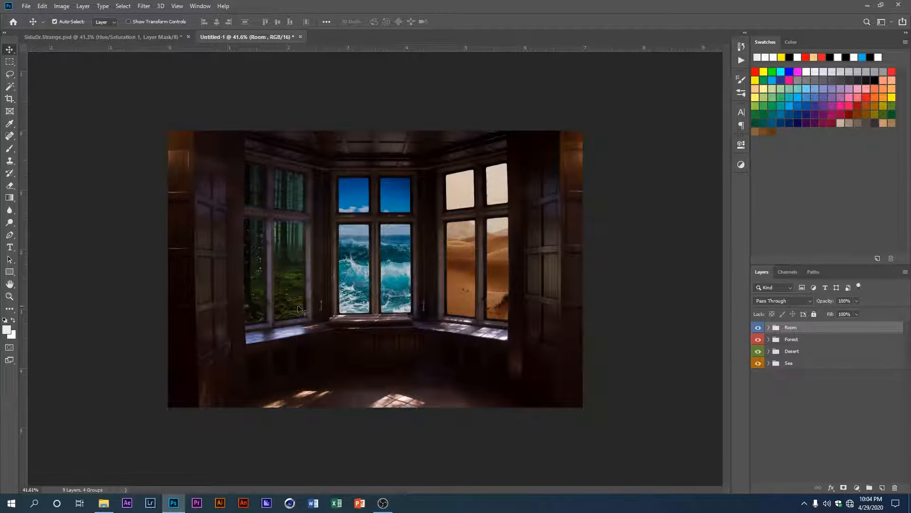
scroll(429, 277, up, 1)
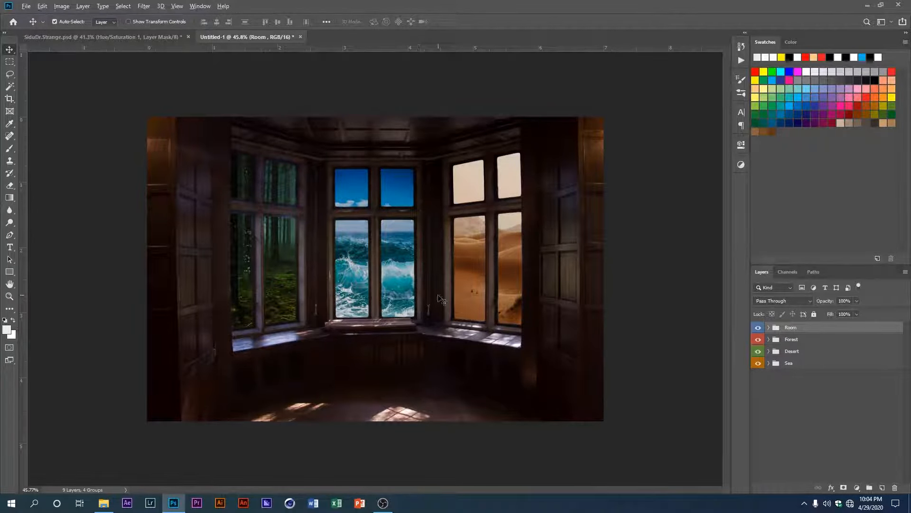
scroll(383, 326, down, 1)
scroll(383, 325, up, 1)
drag(910, 251, 388, 348)
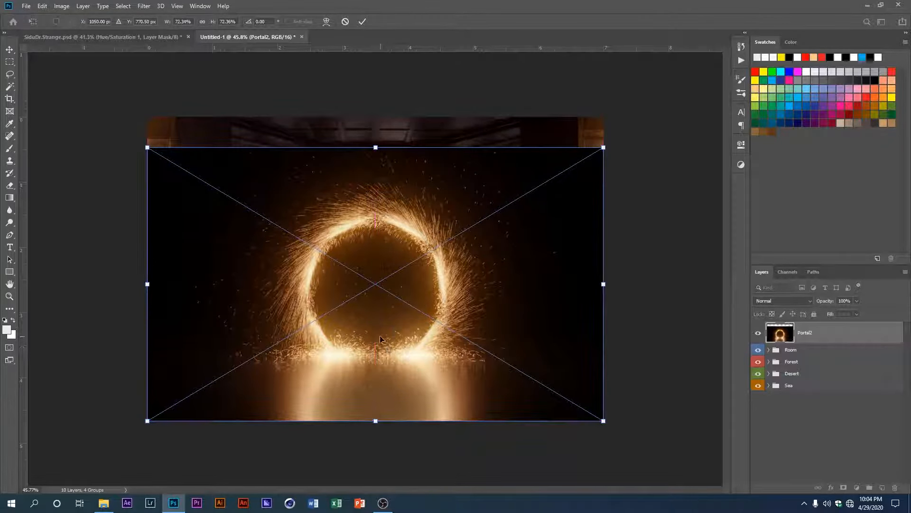
key(Return)
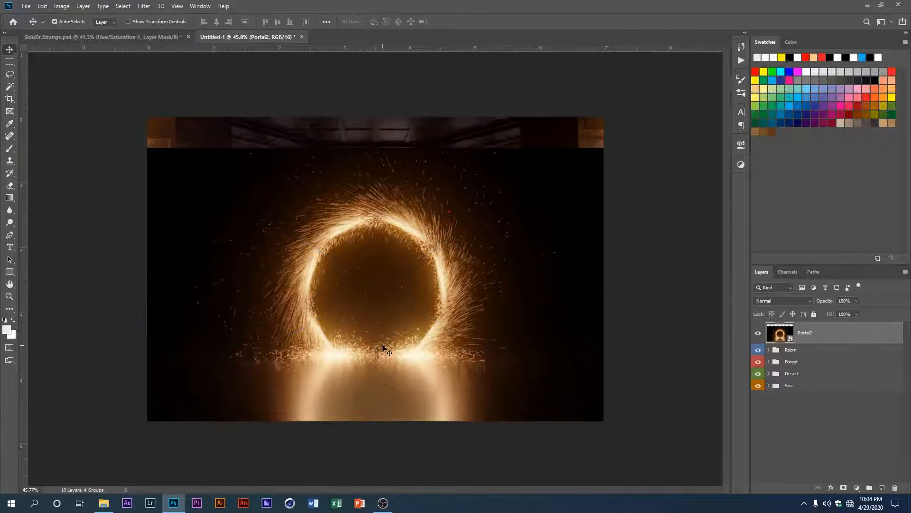
Step: Move the Portal2 layer slightly lower and set its blend mode to Screen
key(ctrl+t)
drag(383, 347, 386, 371)
key(Return)
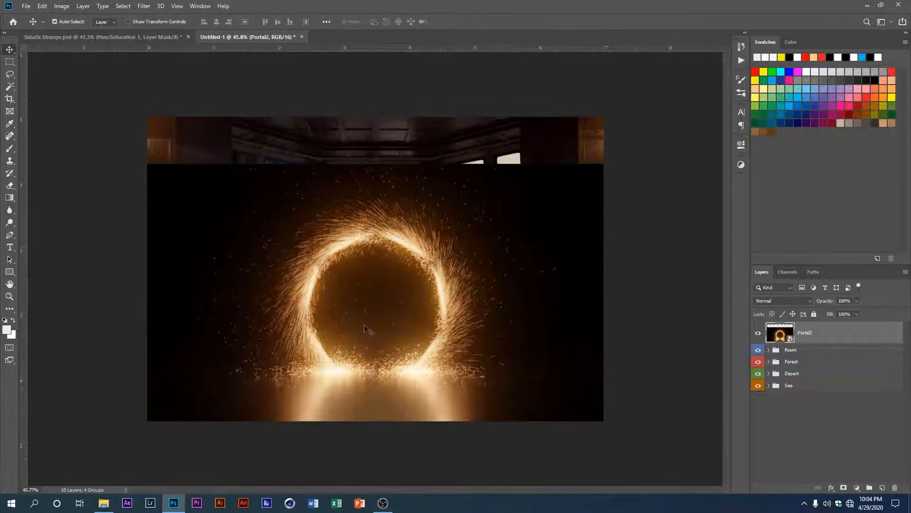
click(805, 300)
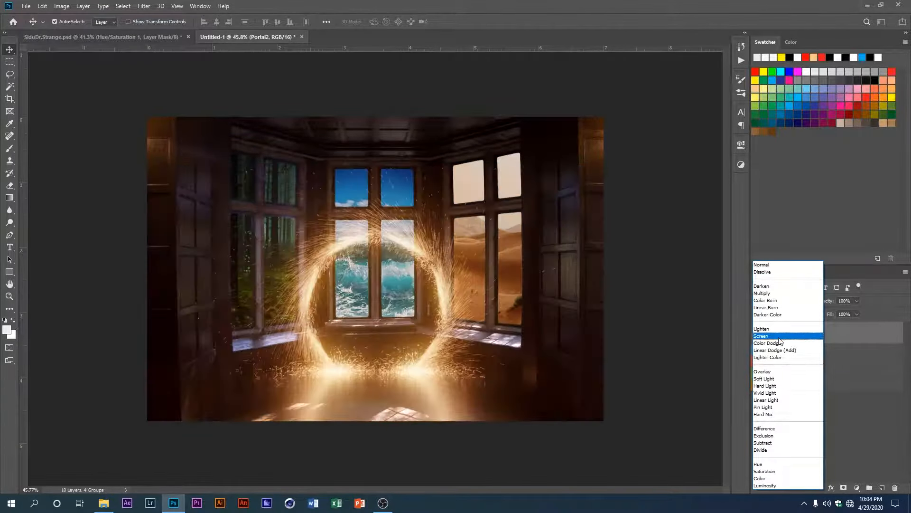
click(778, 337)
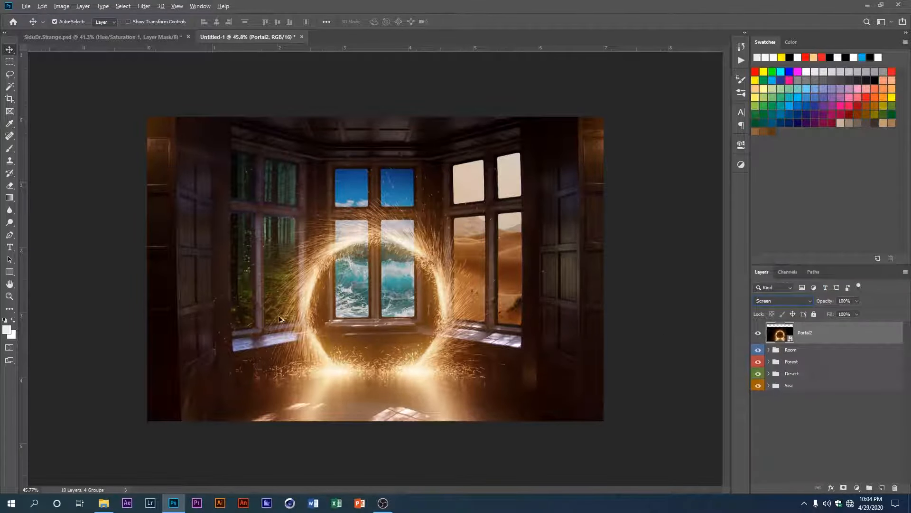
Step: Scale the Portal2 layer up to about 83% and shift the ring down towards the floor's front edge
key(ctrl)
key(ctrl+t)
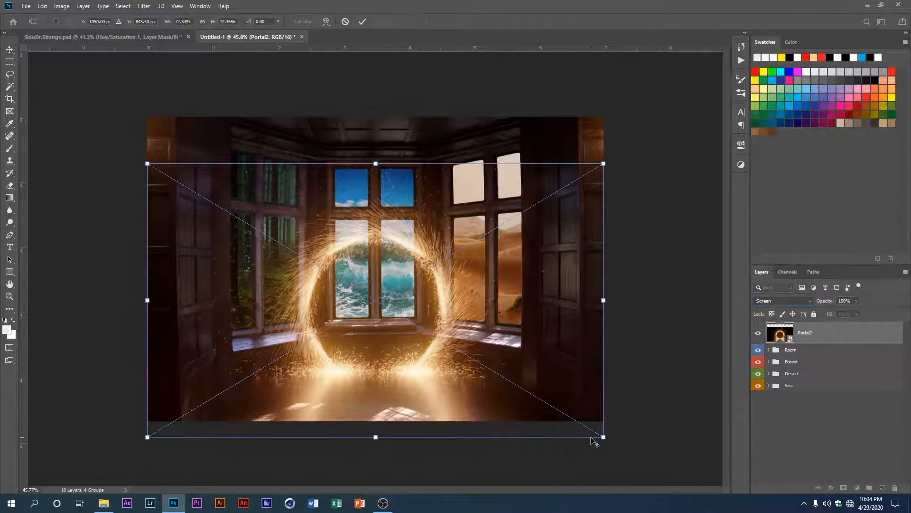
drag(602, 437, 636, 455)
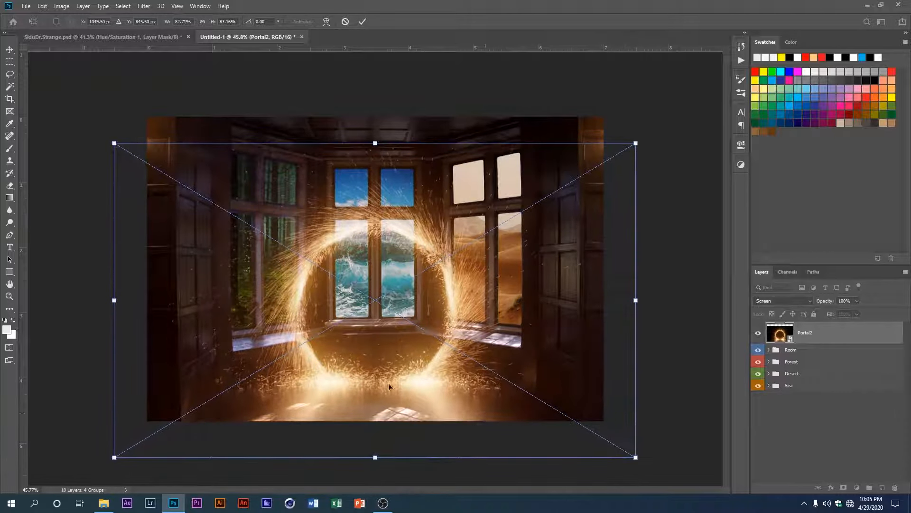
drag(382, 383, 392, 404)
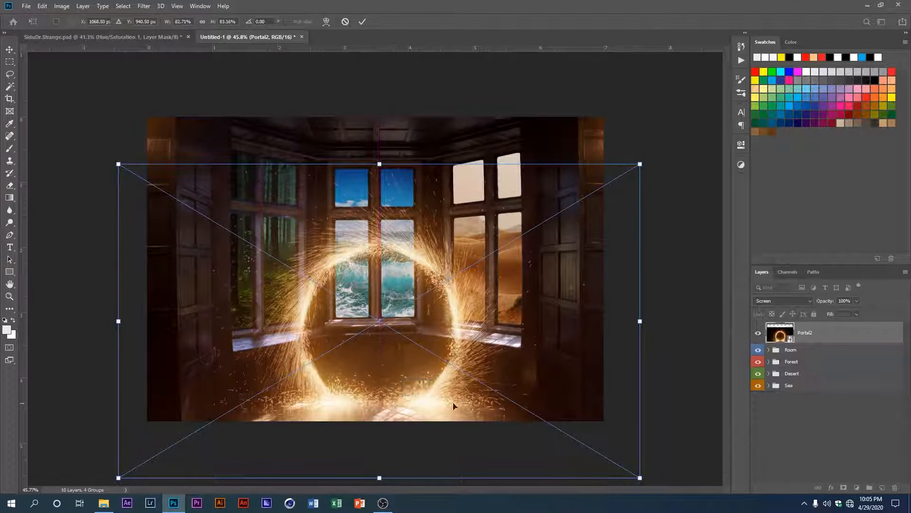
scroll(354, 388, up, 1)
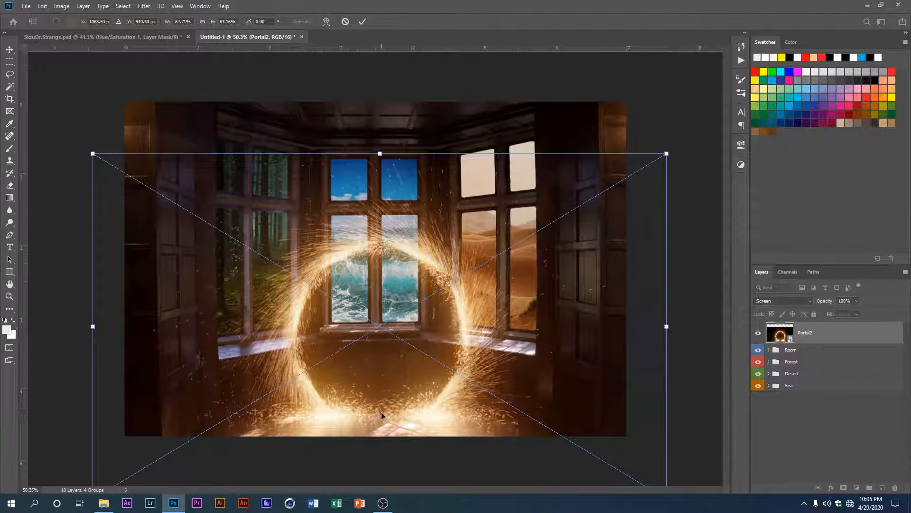
key(Return)
scroll(414, 413, down, 1)
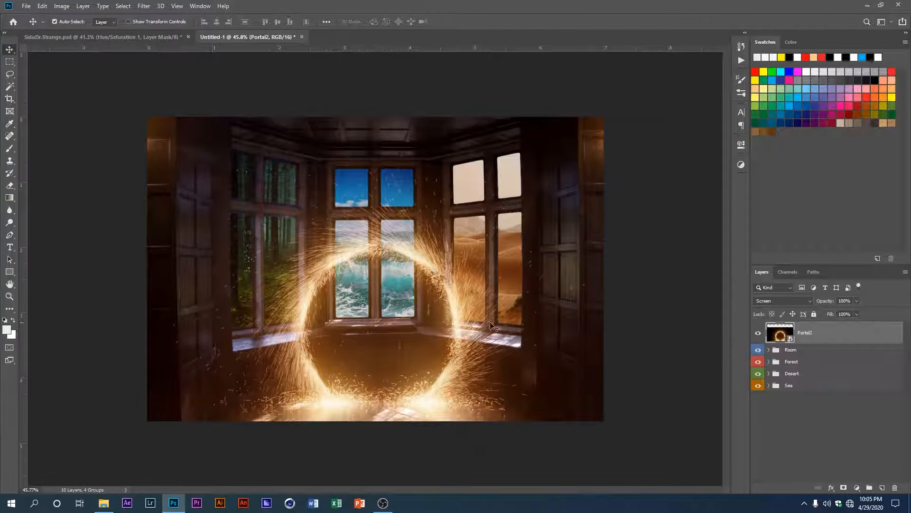
Step: Enlarge the Portal2 layer to about 92% wide and 95% high, then reposition it so the ring's base rests on the floor
key(ctrl+t)
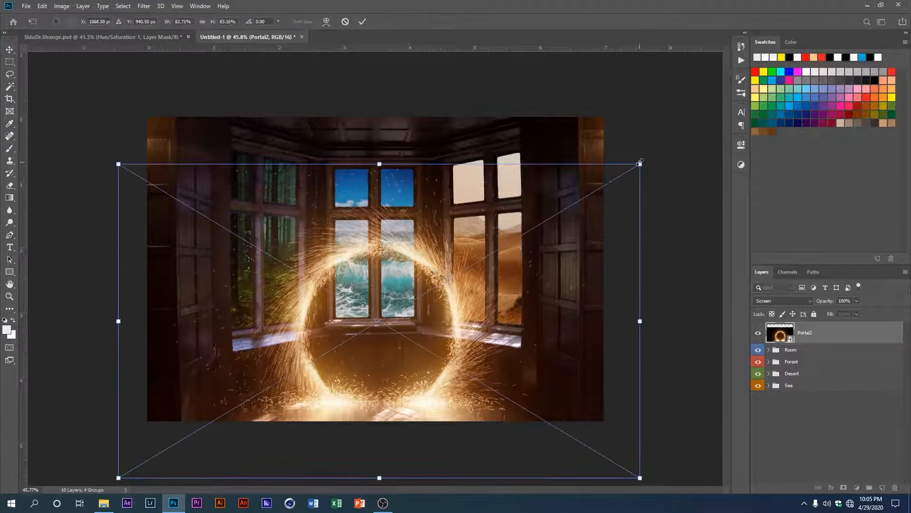
drag(640, 162, 669, 141)
drag(426, 404, 432, 386)
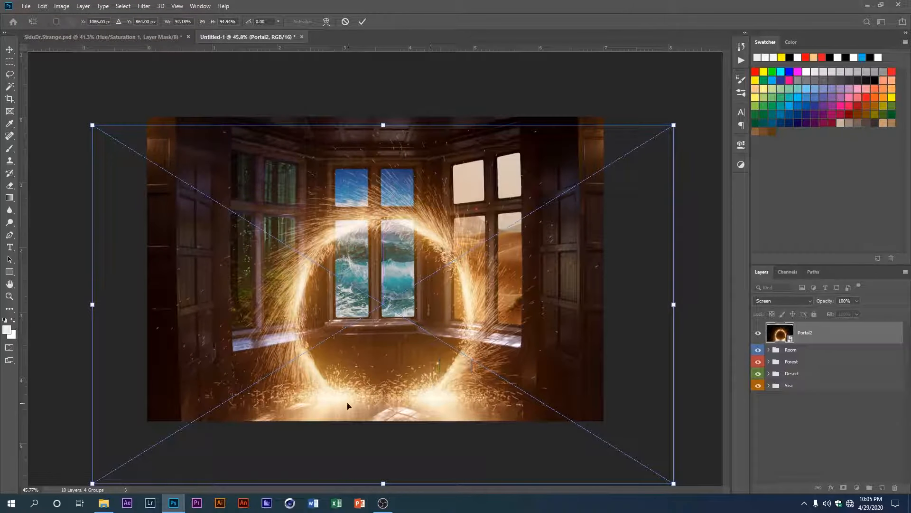
key(Return)
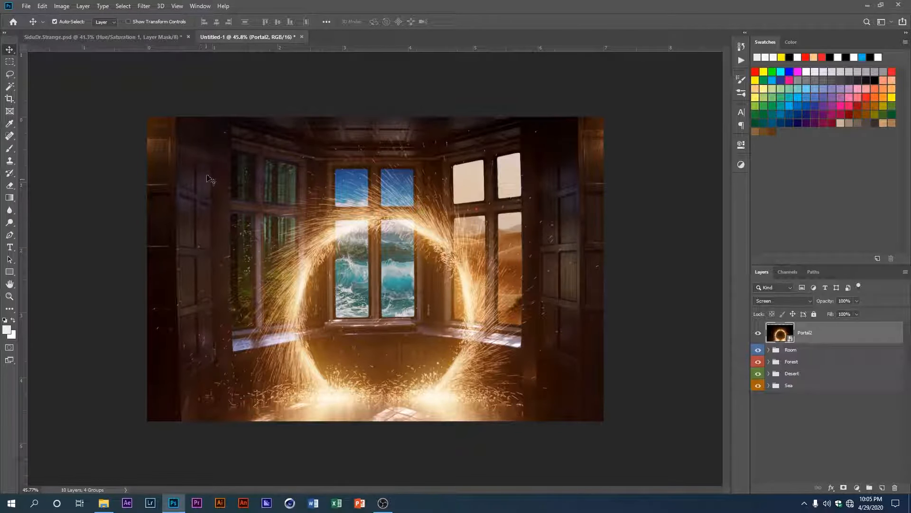
scroll(202, 171, up, 1)
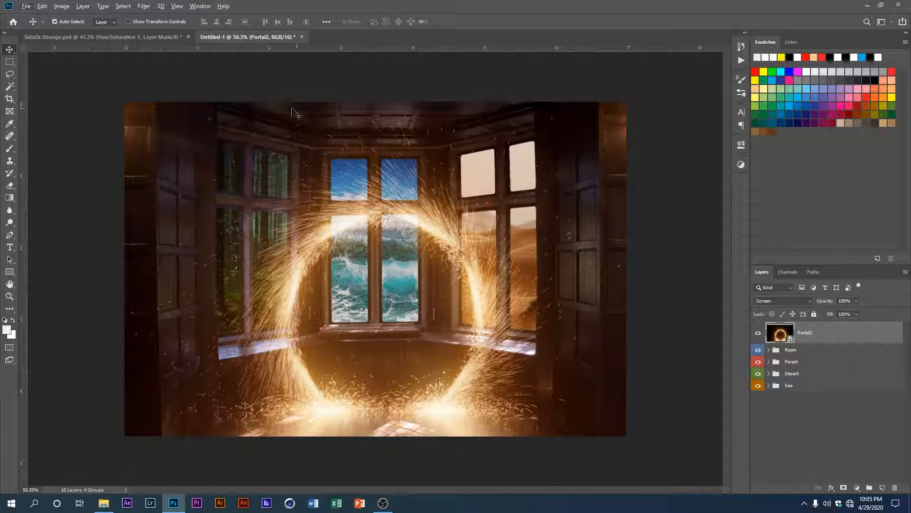
drag(435, 217, 432, 204)
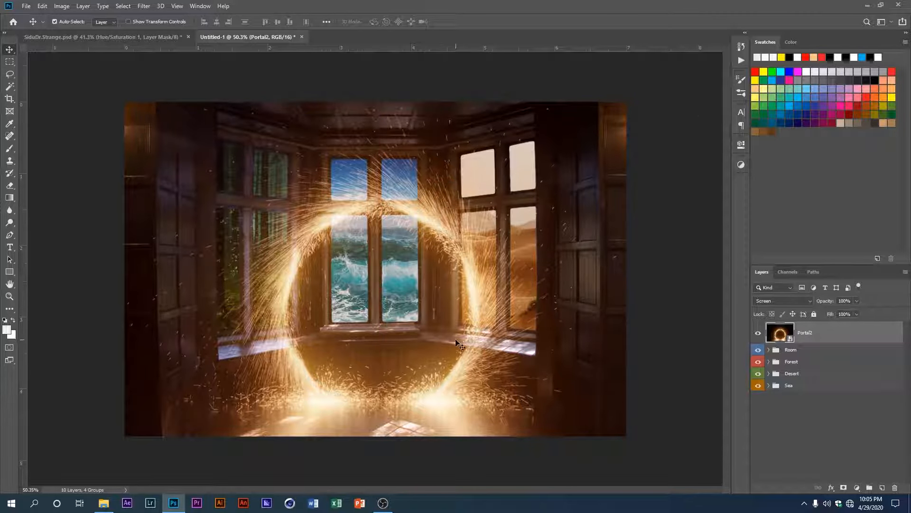
mouse_move(474, 346)
mouse_down()
mouse_move(469, 363)
mouse_move(469, 354)
mouse_up()
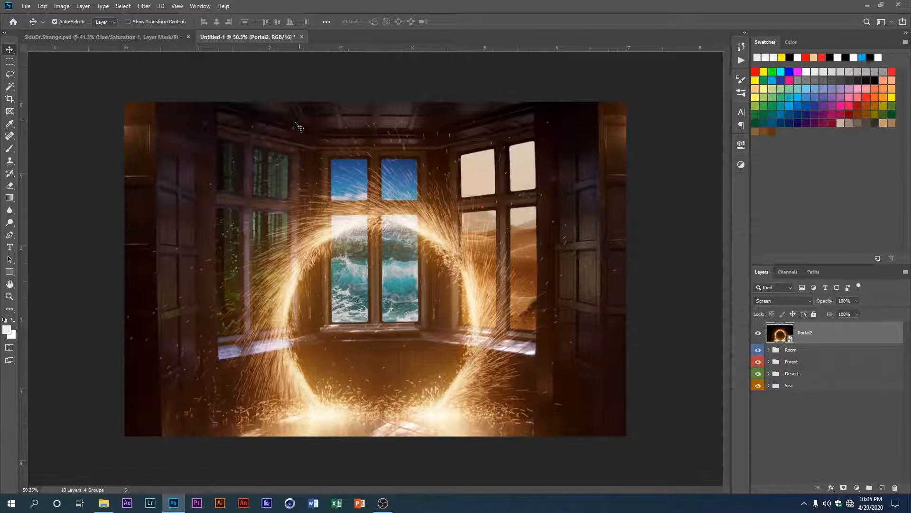
Step: Add a layer mask to Portal2 and paint black along its upper edge with an 81 px Soft Round brush
key(b)
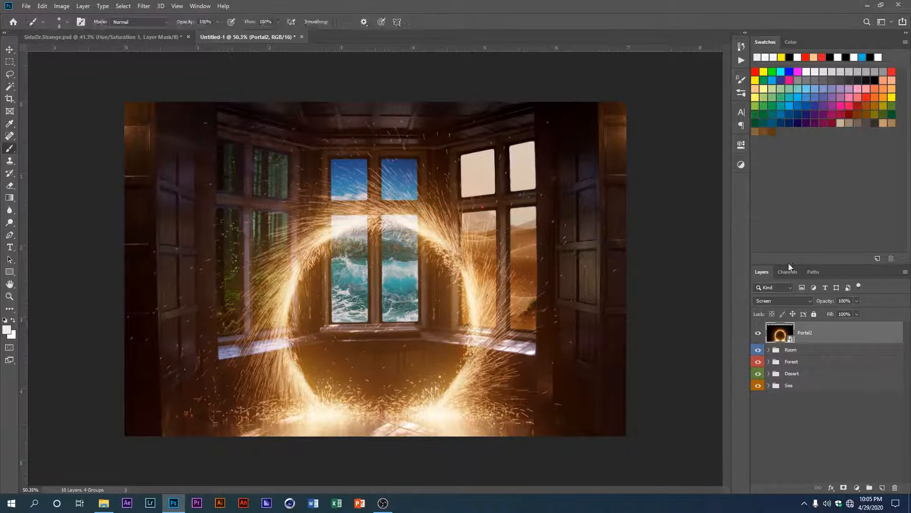
click(844, 488)
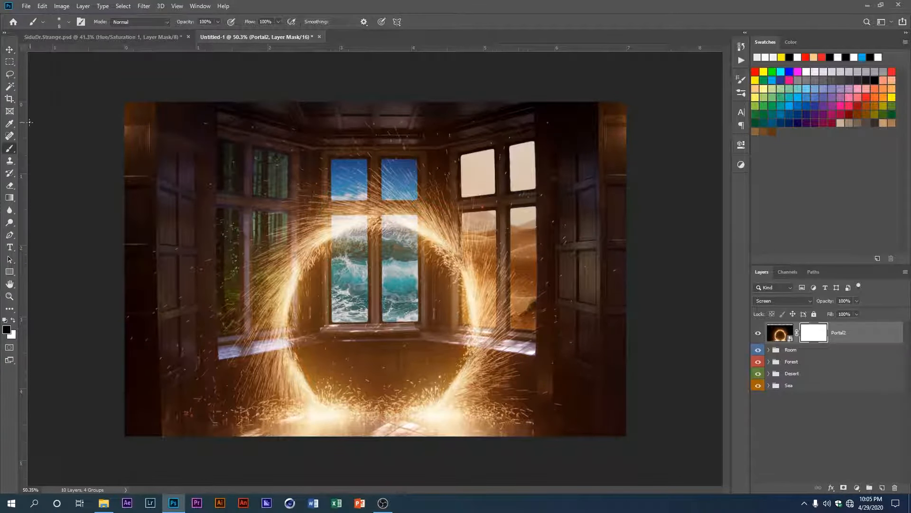
right_click(208, 126)
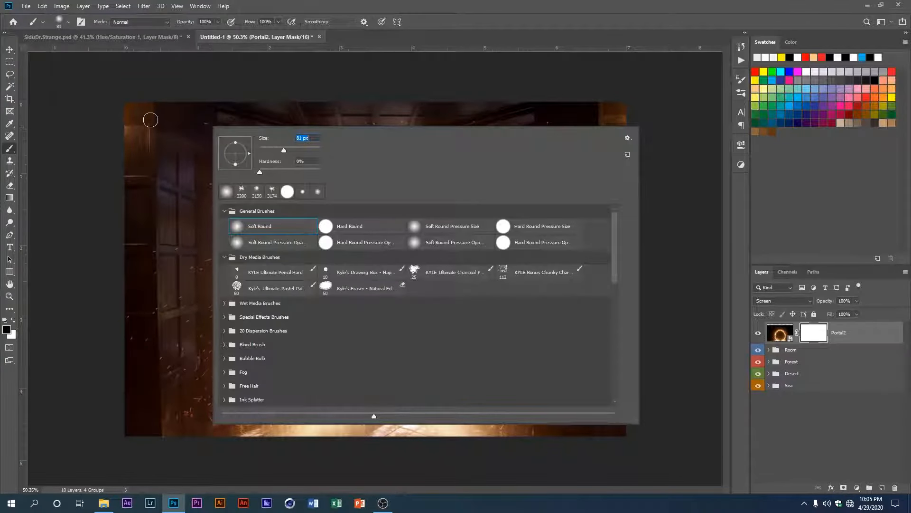
click(137, 117)
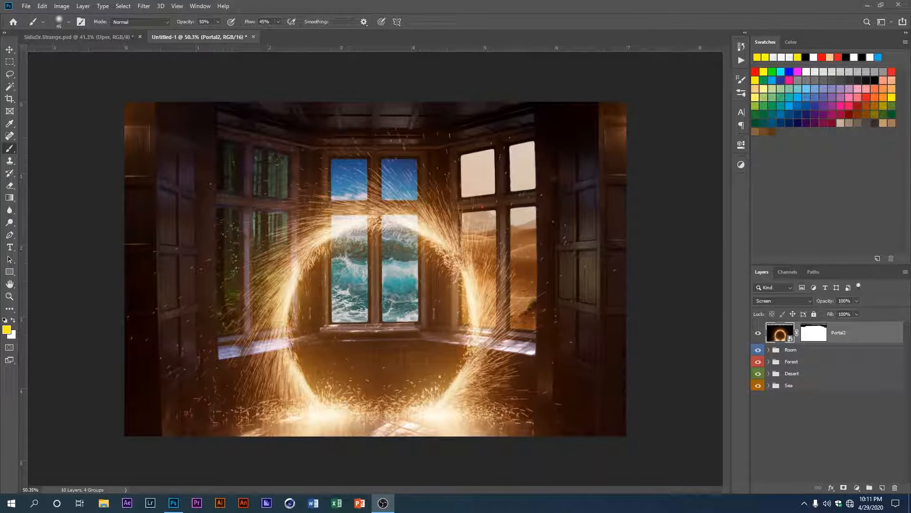
Step: Add a new layer above Portal2 and set its blend mode to Overlay
click(883, 486)
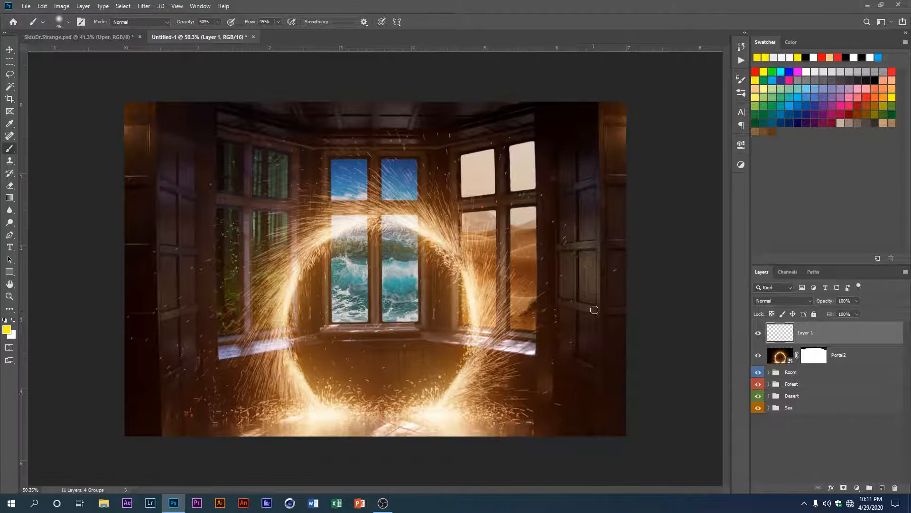
click(777, 301)
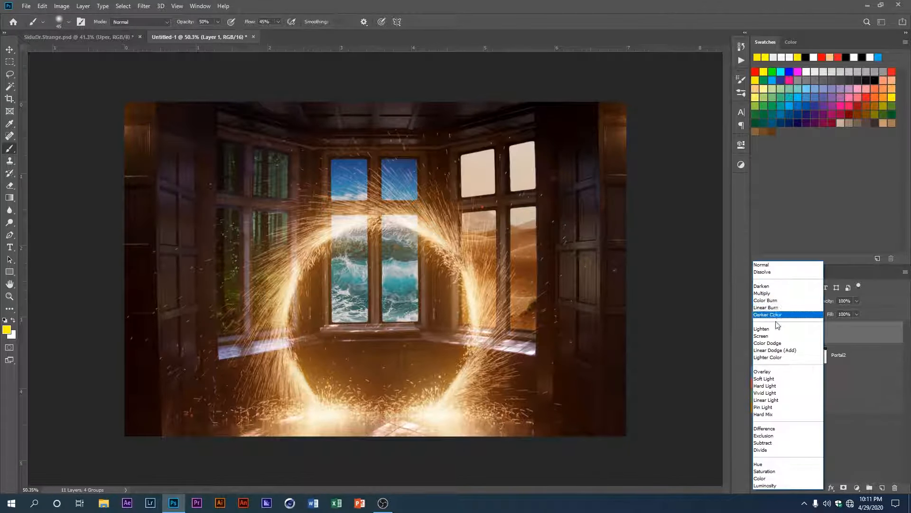
click(770, 372)
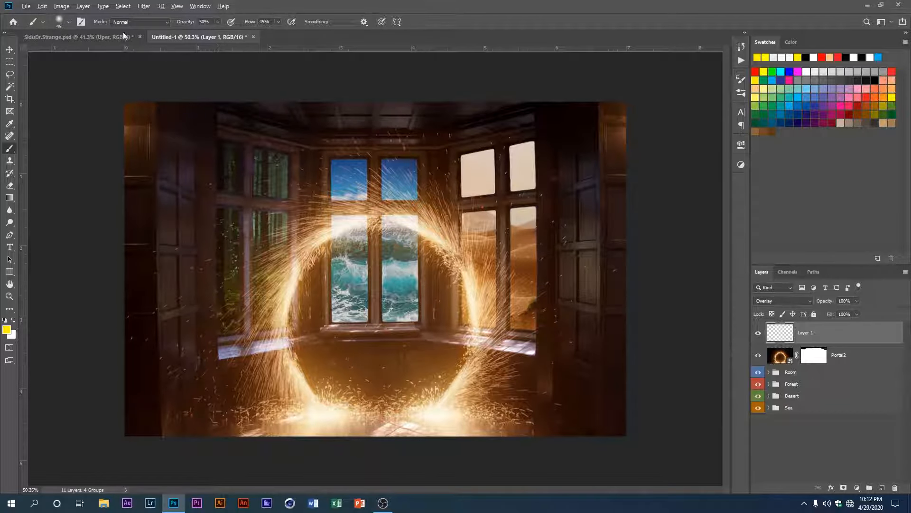
Step: Paint yellow light along the crossbars of the left shutter with the 45 px soft brush at 50% opacity
scroll(266, 315, up, 2)
drag(218, 294, 371, 247)
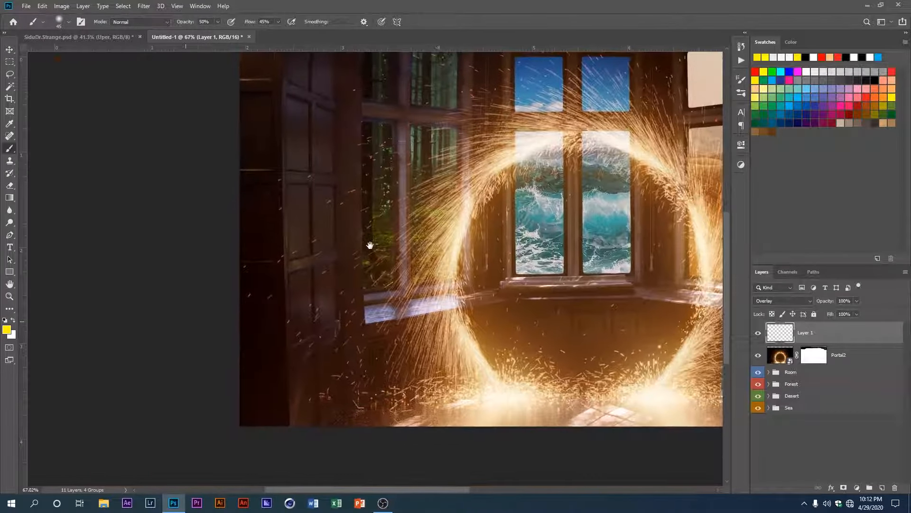
scroll(315, 293, up, 3)
drag(288, 254, 253, 242)
scroll(266, 242, up, 4)
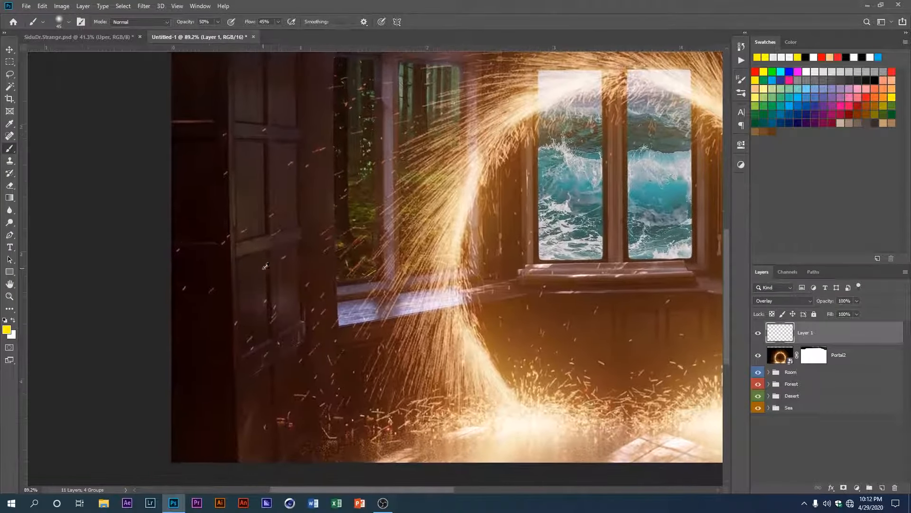
scroll(273, 250, up, 2)
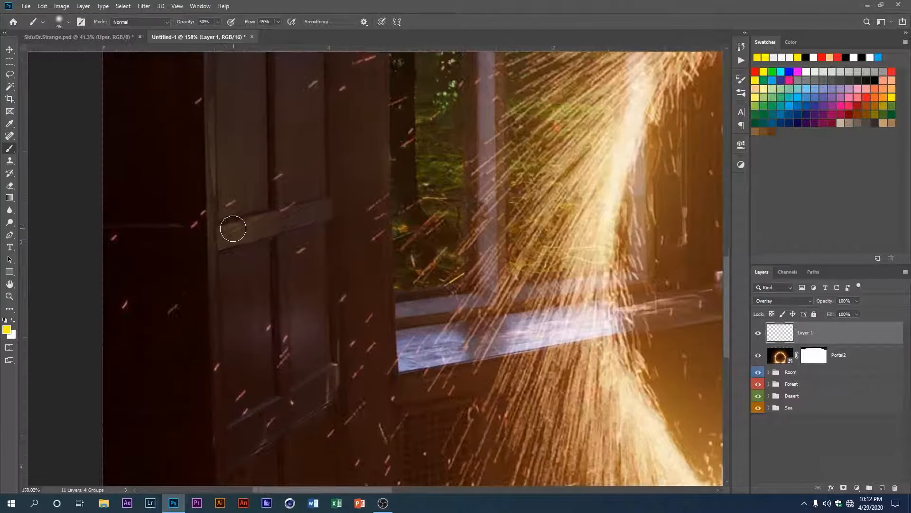
scroll(302, 214, up, 1)
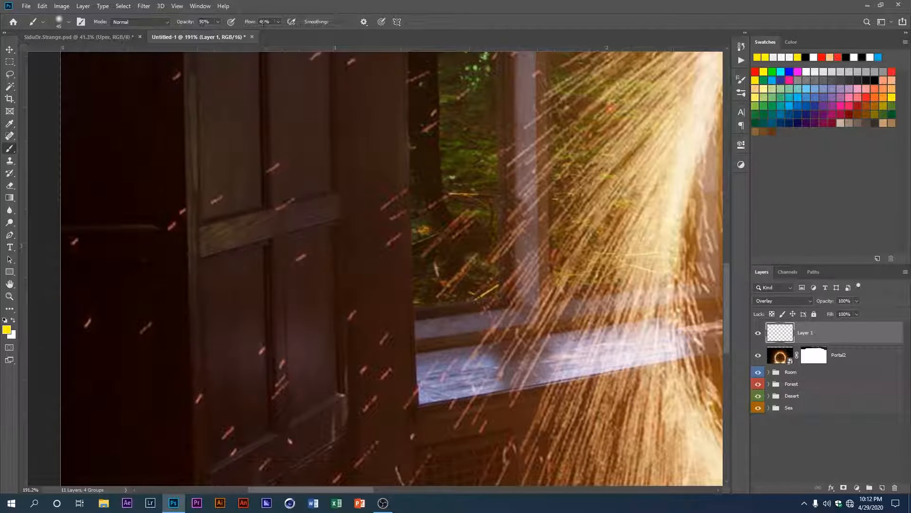
drag(304, 219, 198, 234)
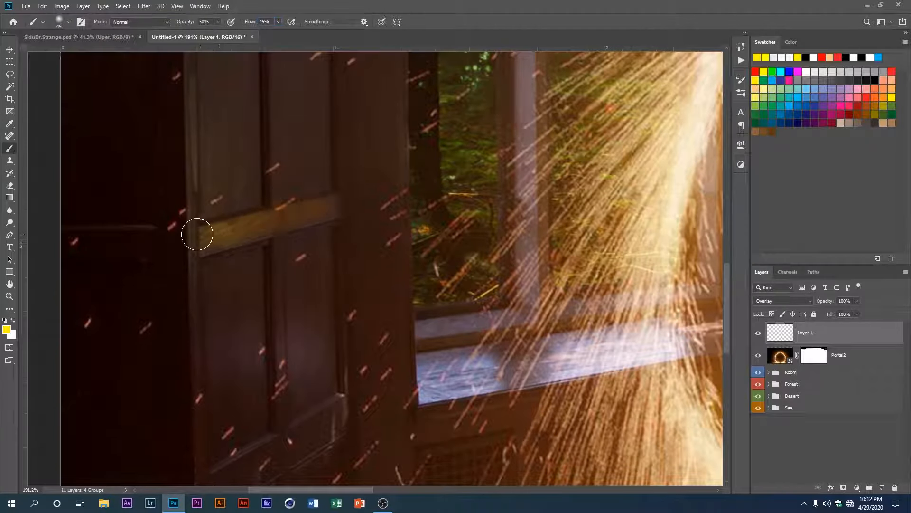
scroll(192, 276, down, 7)
drag(197, 309, 168, 315)
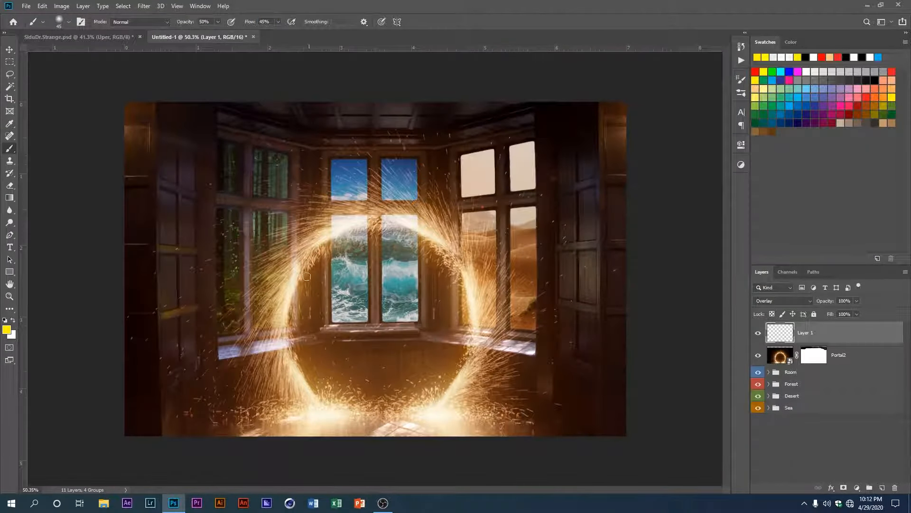
Step: Lower the brush opacity to 45% and paint yellow light along the frame and lower panels of the right shutter
scroll(307, 276, up, 2)
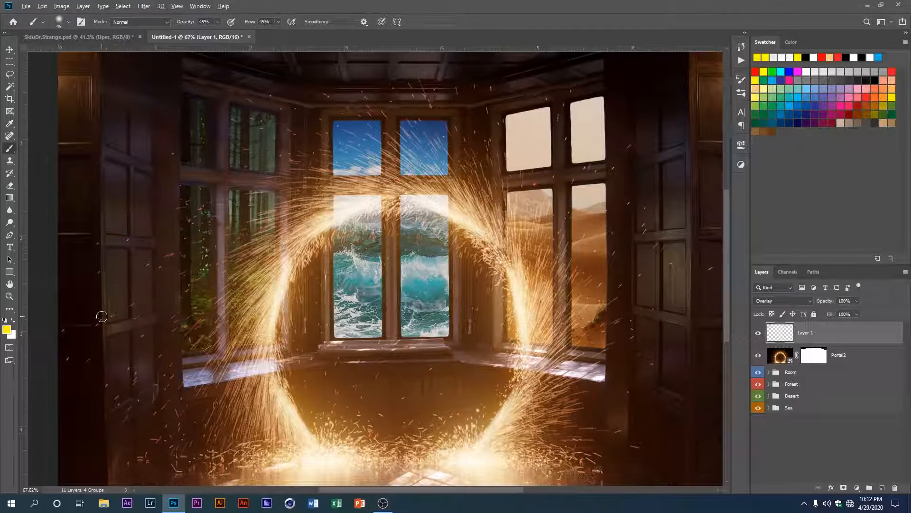
scroll(456, 292, up, 6)
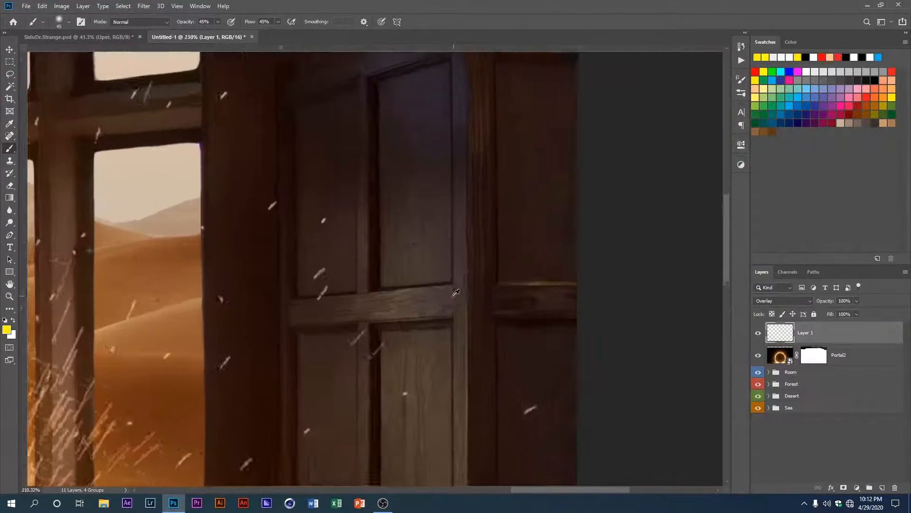
scroll(455, 292, down, 10)
scroll(431, 295, up, 6)
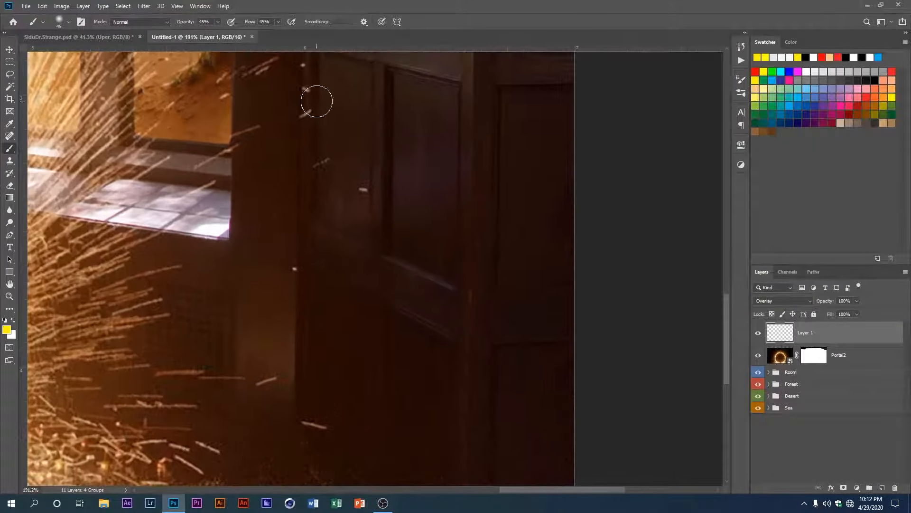
scroll(361, 275, up, 1)
drag(492, 143, 537, 439)
drag(525, 403, 491, 61)
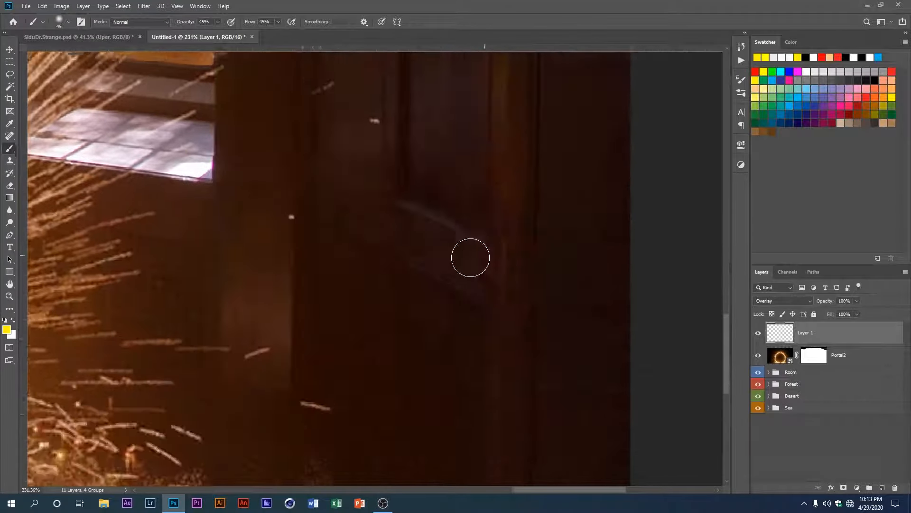
drag(470, 257, 488, 409)
scroll(410, 238, down, 2)
drag(436, 108, 388, 259)
Step: Brush yellow light over the upper panels and crossbars of the right shutter with a 100 px brush
scroll(408, 122, up, 10)
scroll(437, 413, down, 1)
scroll(422, 385, down, 3)
scroll(404, 380, up, 2)
drag(479, 441, 572, 216)
scroll(653, 169, down, 5)
scroll(653, 169, up, 5)
drag(514, 255, 465, 280)
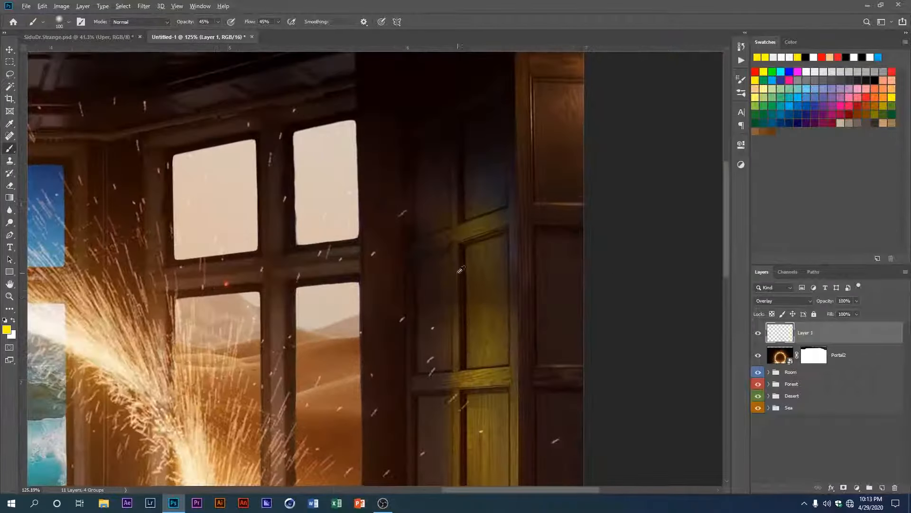
drag(469, 211, 494, 336)
Step: Enlarge the brush to 200 px and paint a broad yellow glow across the right shutter's middle and lower panels
scroll(456, 309, down, 3)
drag(456, 309, 520, 204)
scroll(518, 262, up, 4)
key(])
key(])
key(])
key(])
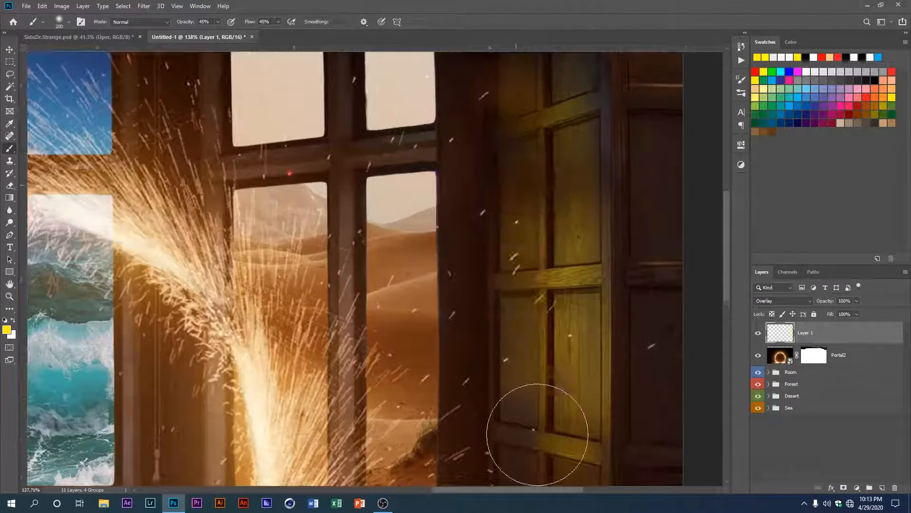
drag(539, 435, 527, 257)
mouse_move(489, 437)
mouse_down()
mouse_move(482, 309)
mouse_move(645, 404)
mouse_up()
Step: Spread the yellow glow over the left shutter, the ceiling panels and the room's lower left corner with the 200 px brush
scroll(482, 309, down, 4)
scroll(122, 356, down, 3)
scroll(132, 301, up, 7)
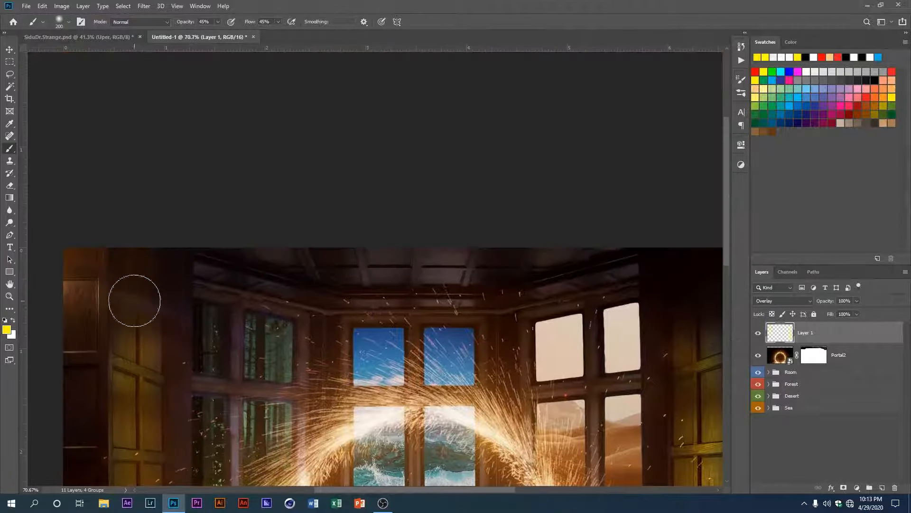
scroll(258, 296, down, 2)
scroll(136, 106, down, 2)
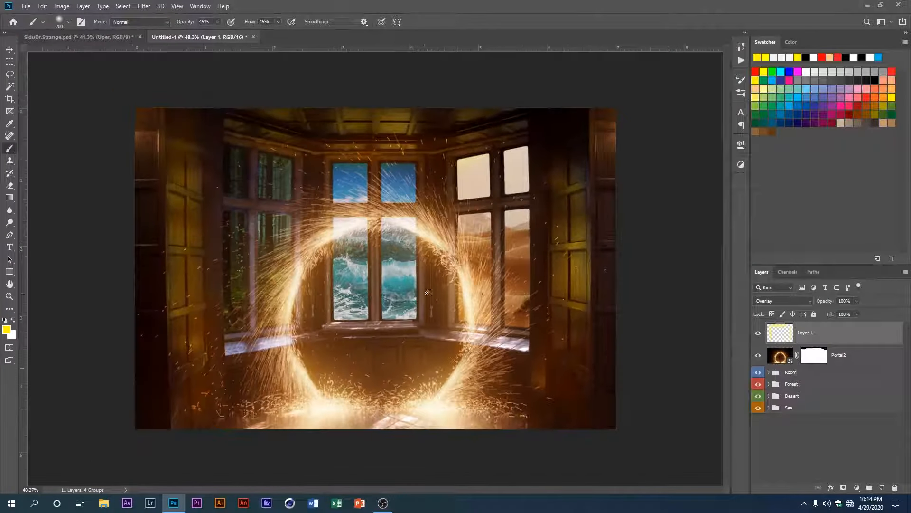
scroll(594, 136, down, 2)
scroll(466, 350, up, 6)
drag(205, 356, 607, 291)
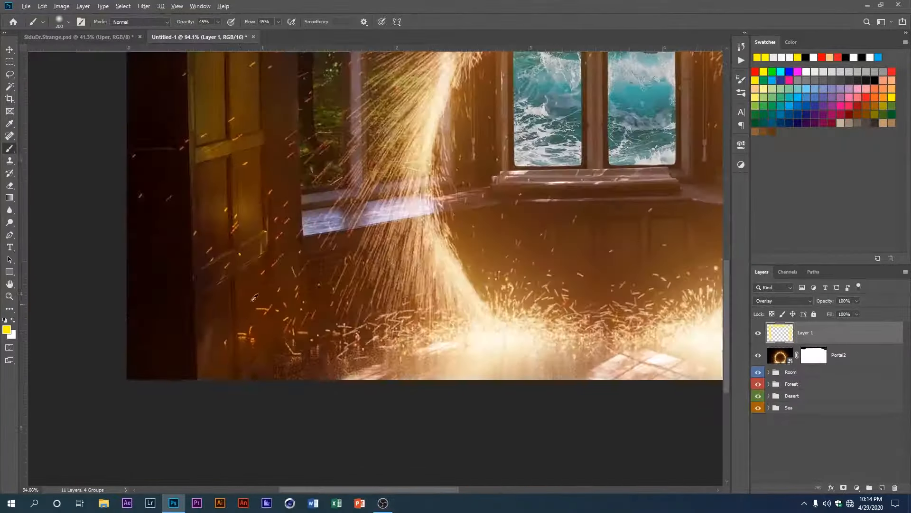
scroll(362, 272, down, 7)
scroll(370, 261, up, 3)
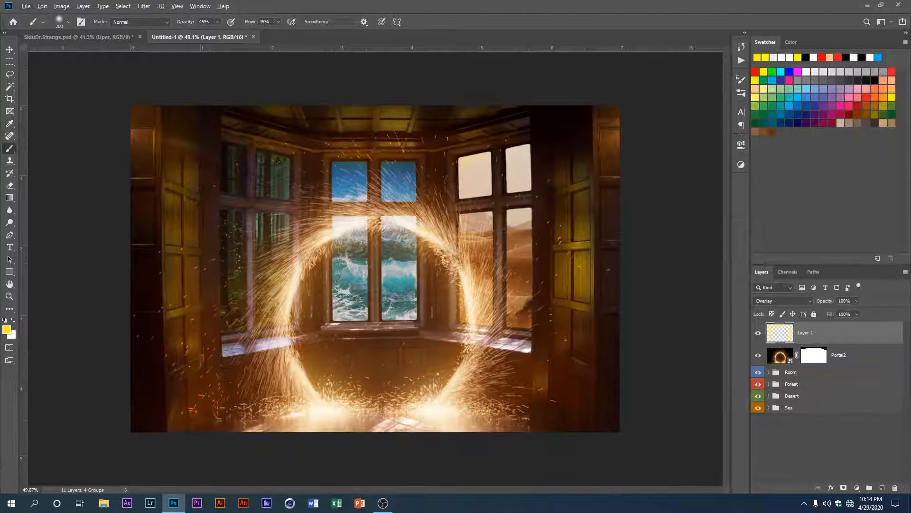
Step: Reduce Layer 1's opacity to 50%
click(844, 301)
text(80)
drag(823, 304, 817, 304)
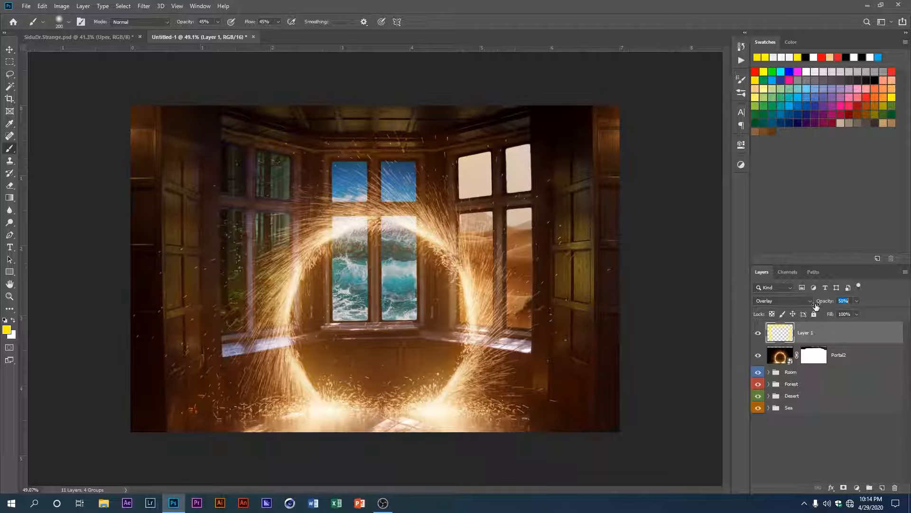
Step: Deselect the layer and toggle Layer 1's visibility repeatedly to compare the room with and without the yellow glow
click(9, 49)
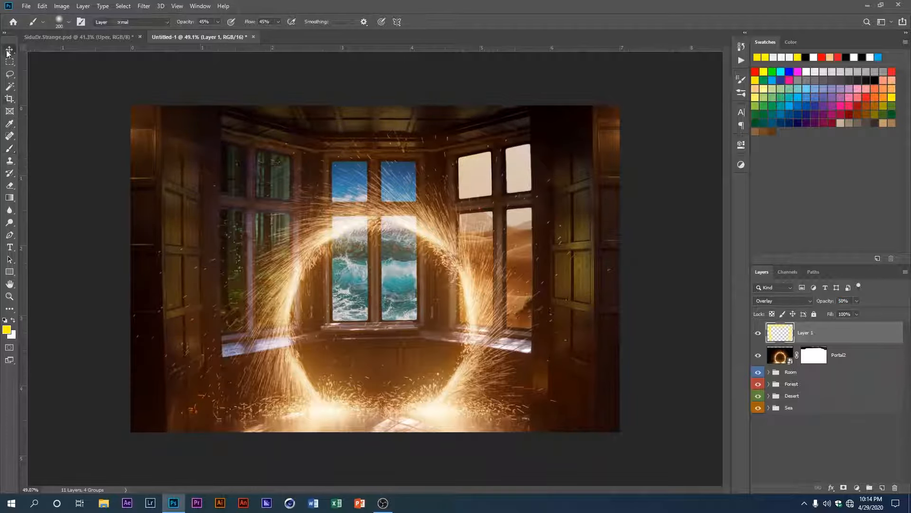
click(636, 243)
click(758, 334)
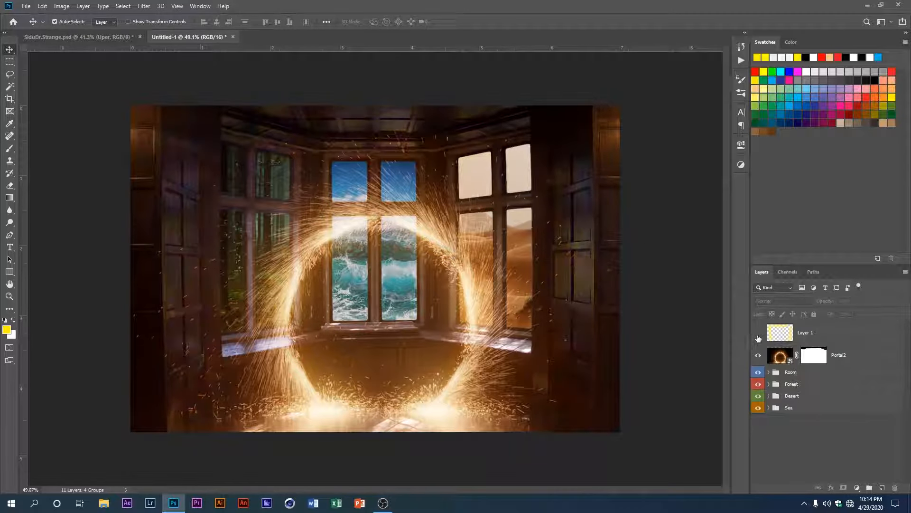
click(758, 334)
click(758, 333)
click(758, 333)
click(758, 333)
click(758, 334)
click(758, 333)
click(758, 334)
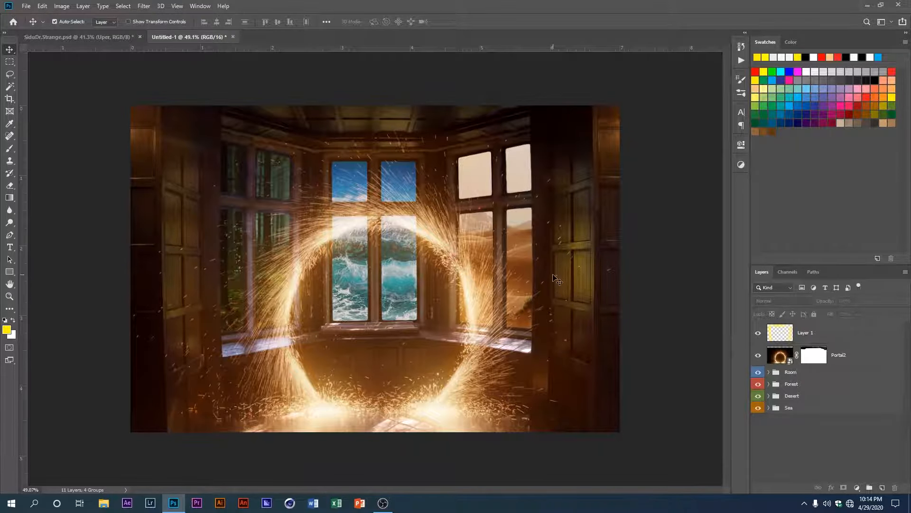
Step: Examine up close how the yellow light falls on both shutters, the window frames and the area around the portal
scroll(556, 305, up, 12)
scroll(624, 279, up, 5)
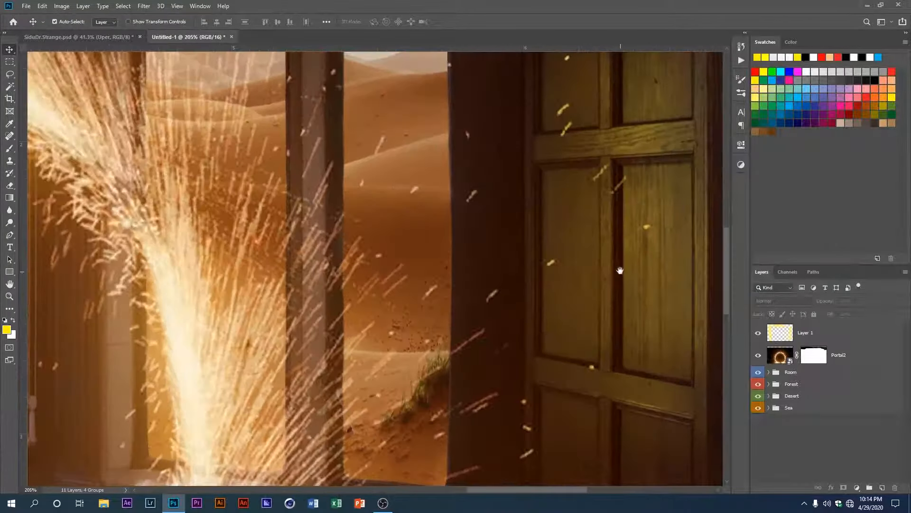
scroll(648, 270, down, 13)
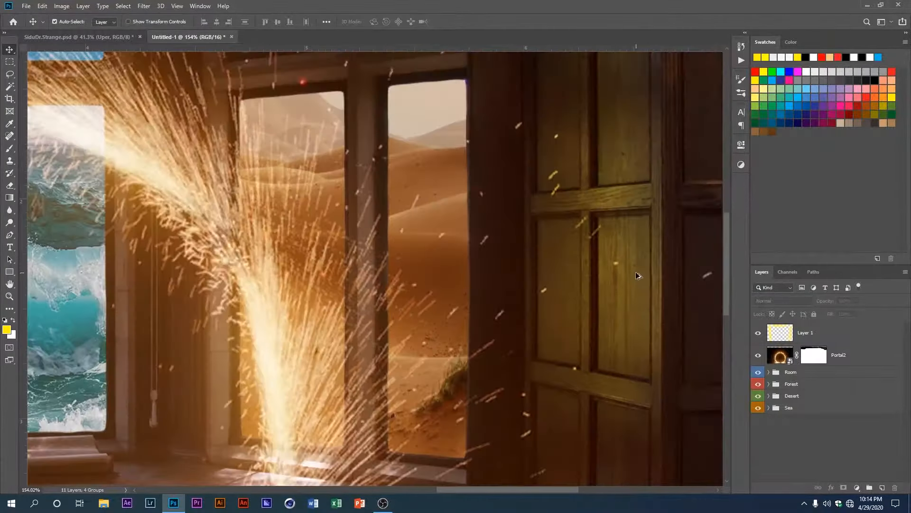
scroll(77, 275, up, 5)
drag(79, 274, 403, 258)
scroll(399, 256, down, 5)
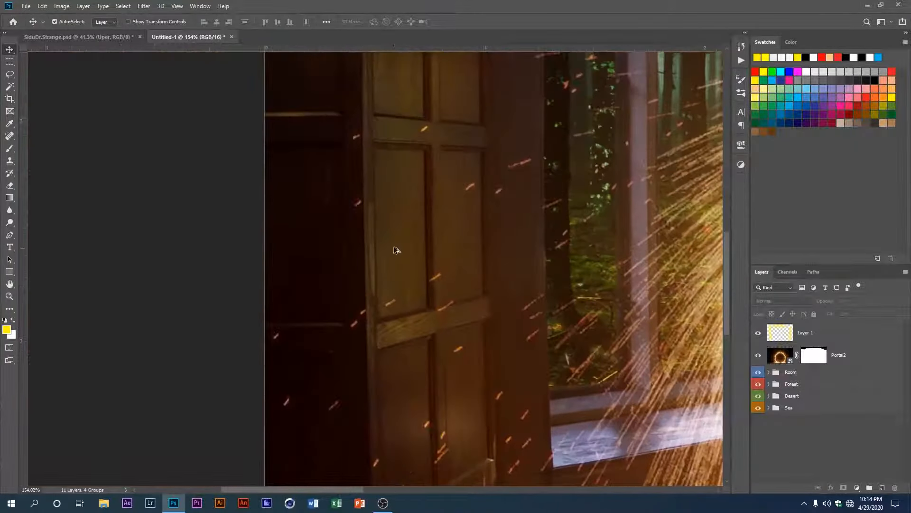
scroll(427, 278, down, 2)
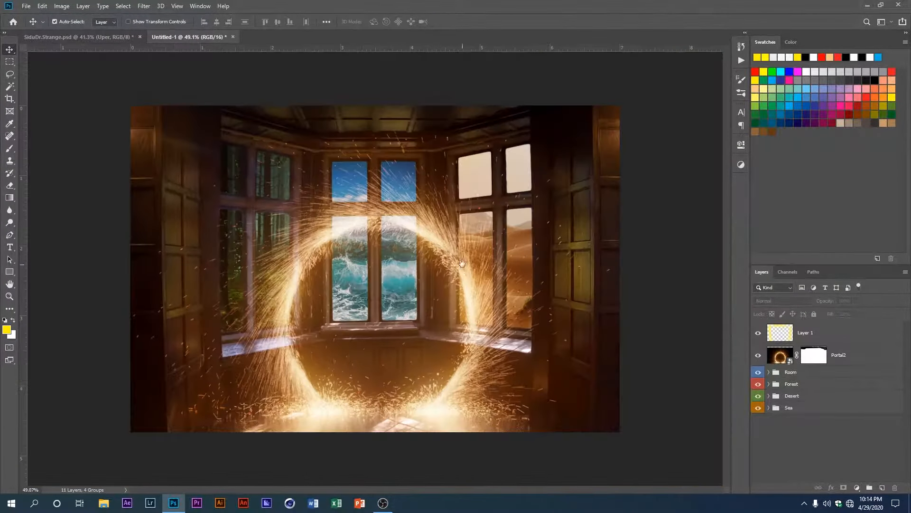
scroll(477, 264, up, 8)
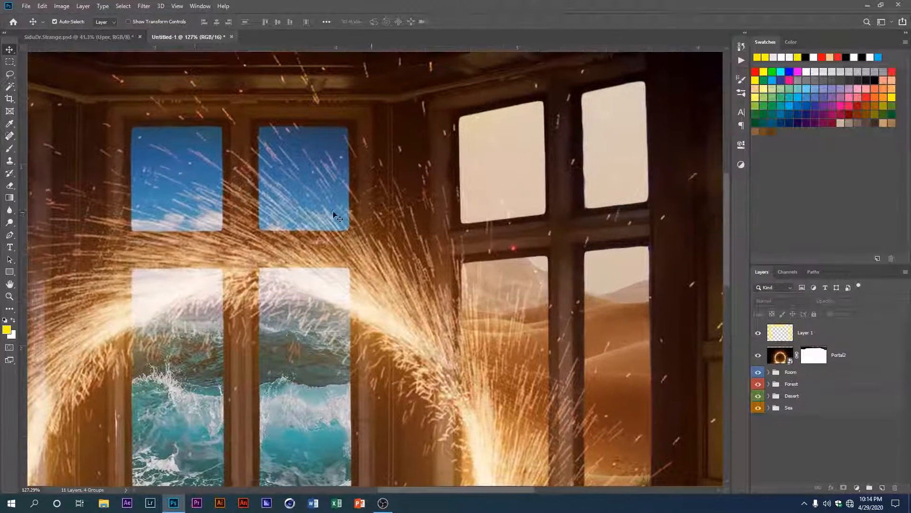
drag(186, 232, 485, 223)
scroll(218, 259, down, 2)
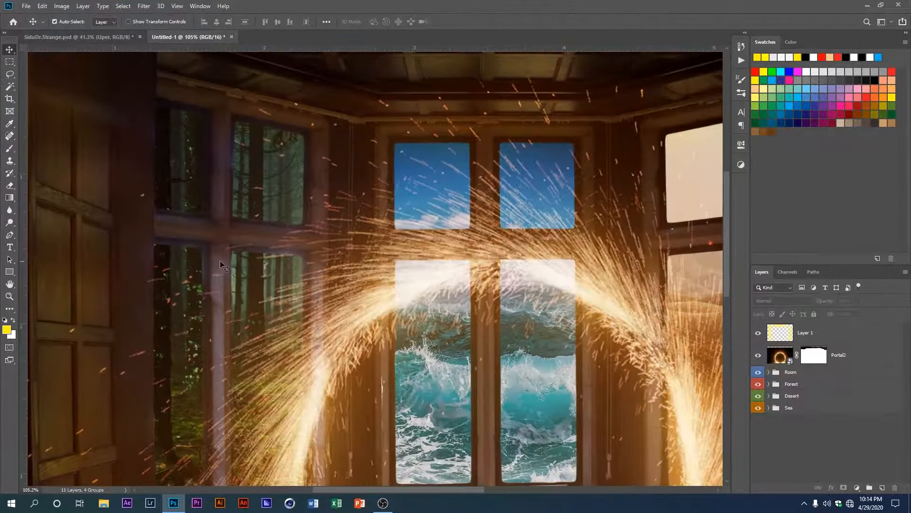
drag(213, 256, 240, 233)
scroll(240, 234, down, 3)
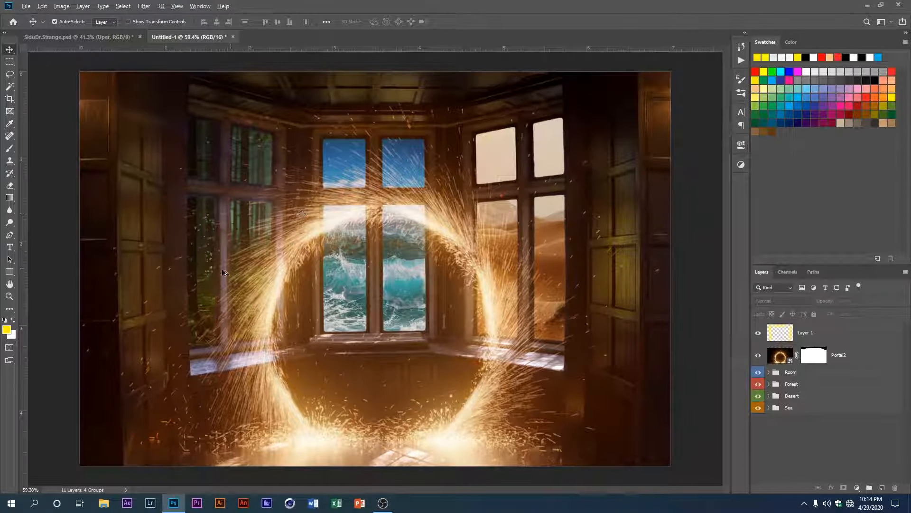
scroll(195, 282, up, 2)
drag(192, 284, 359, 261)
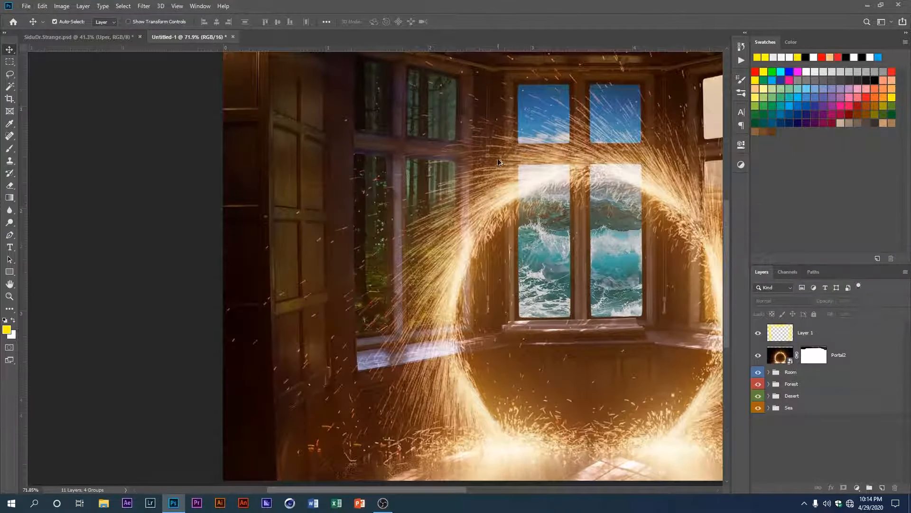
scroll(498, 162, down, 2)
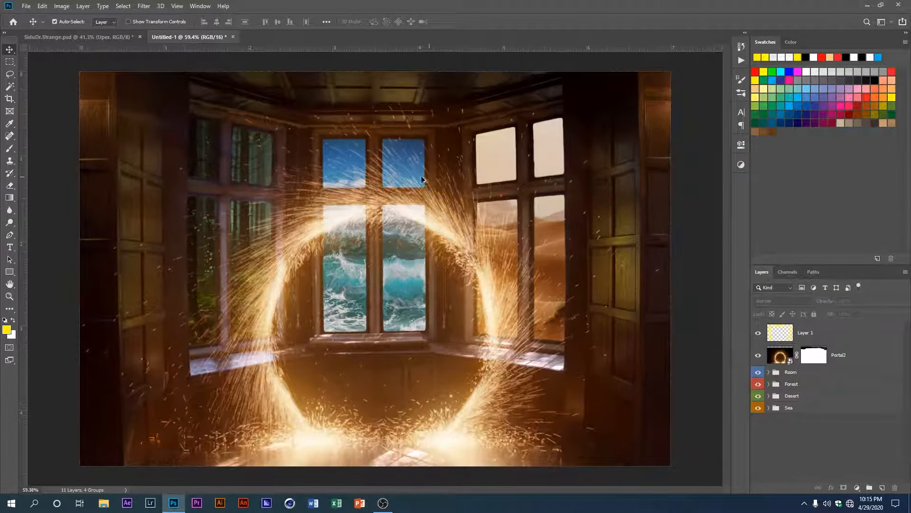
scroll(247, 186, up, 1)
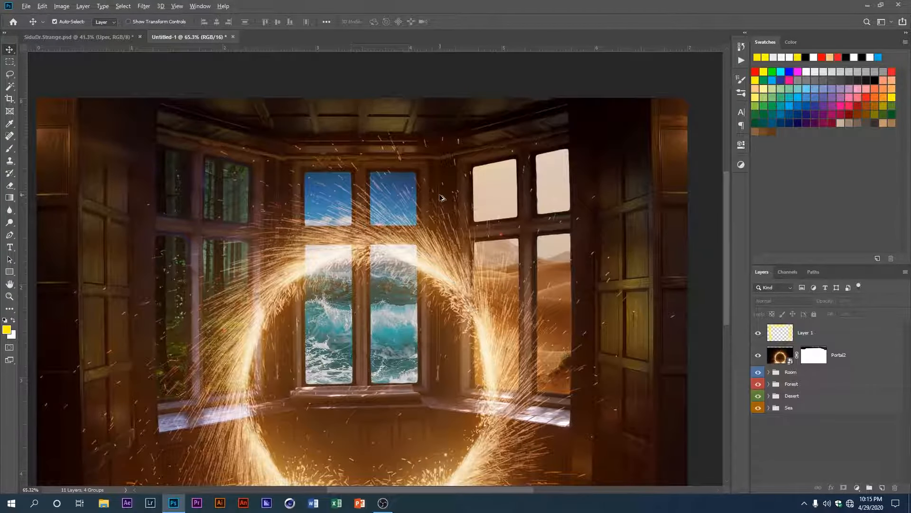
scroll(441, 197, down, 1)
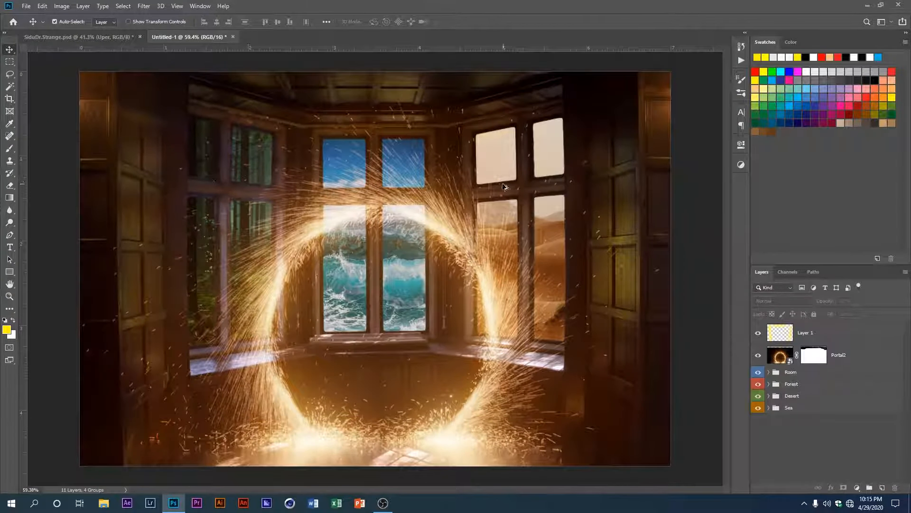
Step: Create a new empty layer, move it with Layer 1 to the top of the Room group, and clip both to the room image
scroll(454, 185, up, 8)
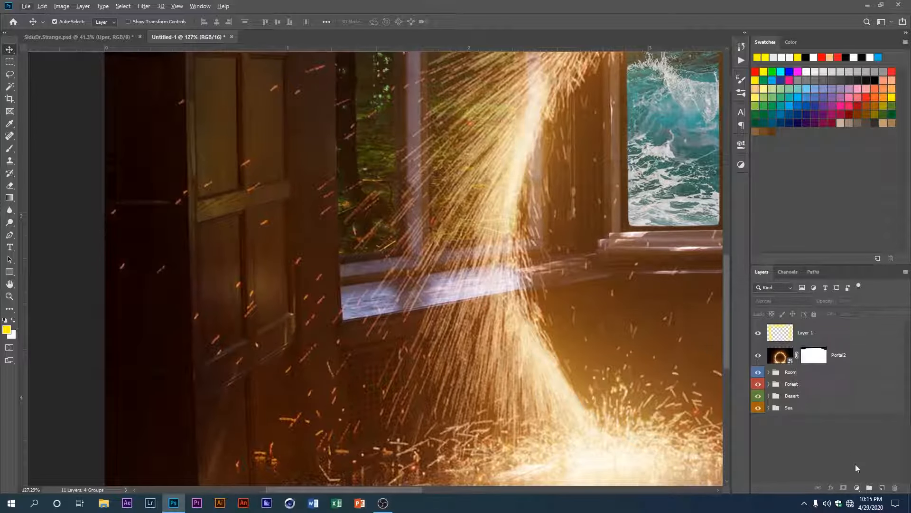
click(882, 488)
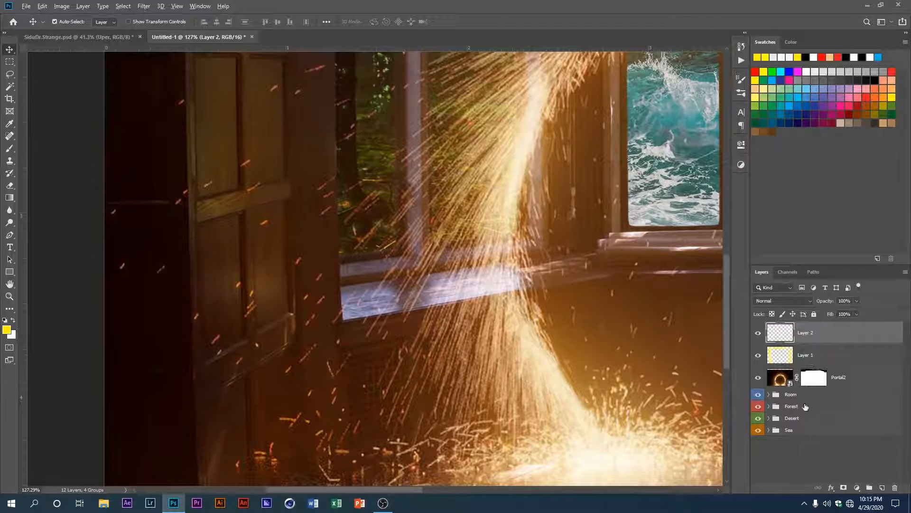
click(790, 394)
click(769, 395)
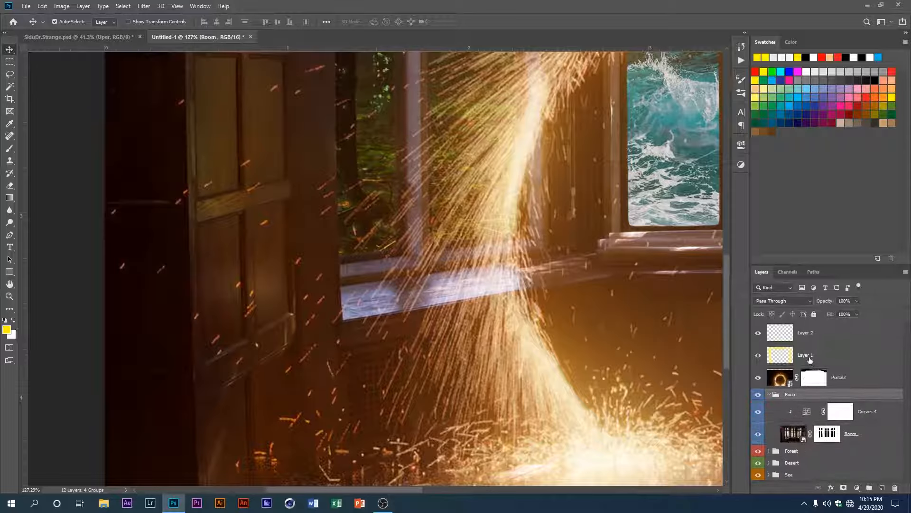
drag(810, 359, 813, 383)
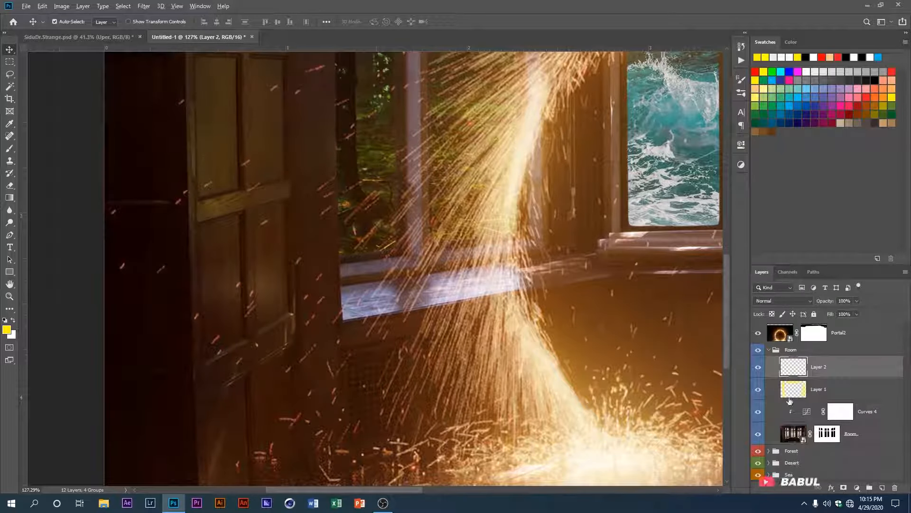
alt+click(790, 400)
alt+click(791, 377)
Step: Set Layer 2's blend mode to Overlay and its opacity to 60%
scroll(532, 404, down, 3)
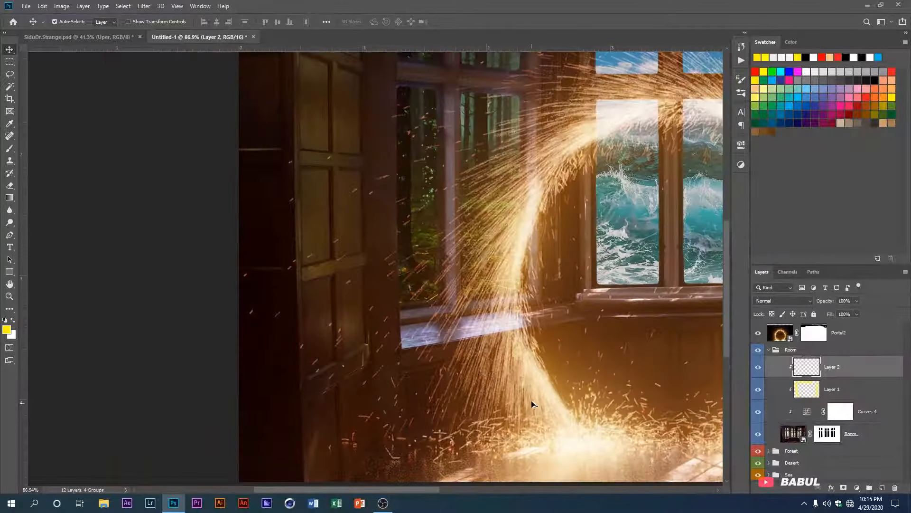
scroll(509, 317, down, 3)
scroll(190, 277, up, 6)
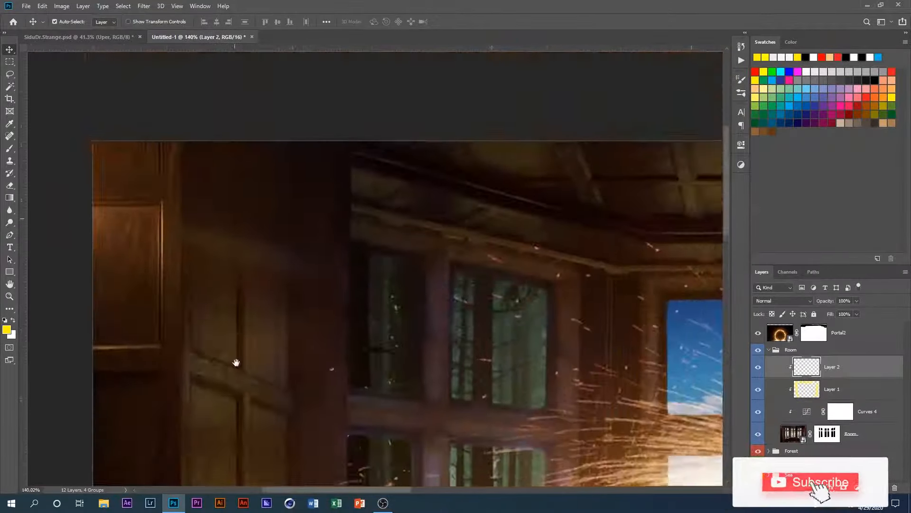
key(b)
click(238, 291)
key(ctrl+z)
scroll(233, 301, up, 4)
click(783, 301)
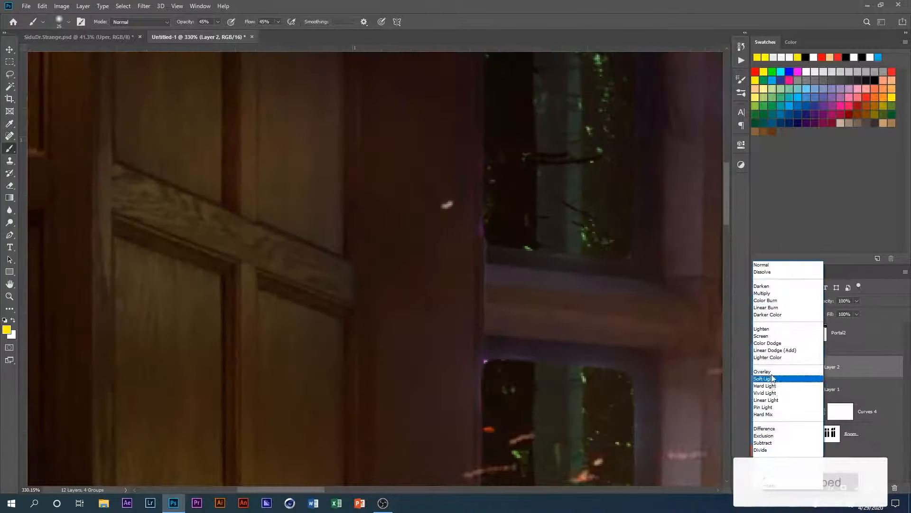
click(768, 370)
double_click(842, 301)
text(60)
Step: Paint yellow light along the left shutter's vertical centre strip with a 15 px brush at 50% opacity and 35% flow
scroll(190, 142, up, 3)
key(5)
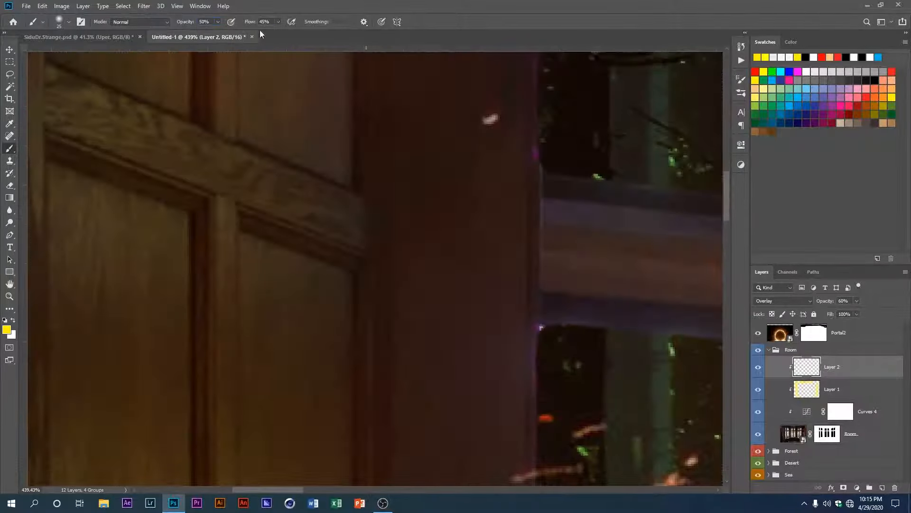
scroll(118, 309, down, 1)
key(bracketleft)
key(bracketleft)
key(bracketleft)
key(bracketright)
drag(224, 212, 222, 458)
mouse_move(223, 460)
mouse_down()
mouse_move(215, 226)
mouse_move(214, 363)
mouse_up()
drag(102, 380, 161, 377)
scroll(380, 397, down, 6)
drag(256, 299, 266, 420)
Step: Paint yellow highlights along the remaining rails and panel edges of the left shutter on Layer 2
scroll(280, 313, up, 5)
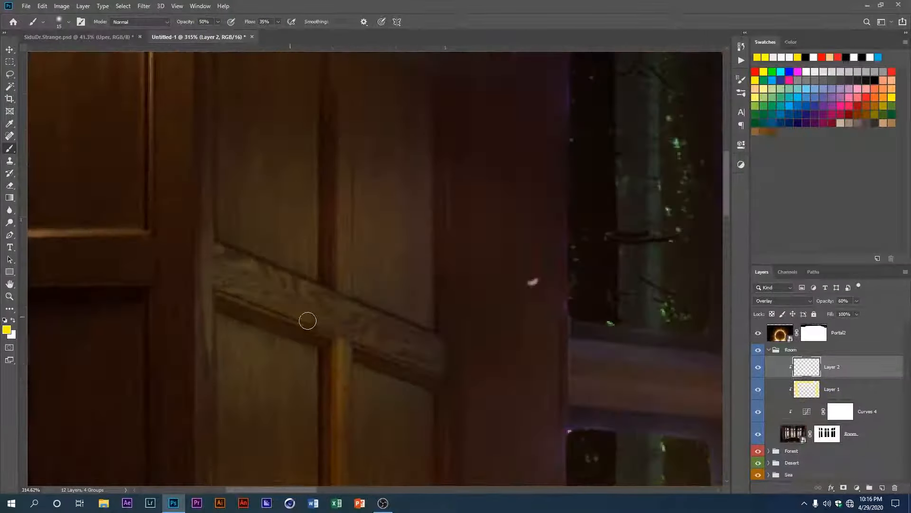
drag(307, 320, 310, 330)
drag(391, 355, 345, 144)
scroll(332, 341, down, 4)
scroll(332, 266, down, 3)
drag(290, 343, 341, 227)
scroll(337, 238, up, 5)
drag(339, 349, 340, 432)
drag(338, 434, 334, 195)
drag(272, 256, 421, 232)
mouse_move(425, 53)
mouse_down()
mouse_move(377, 189)
mouse_move(372, 253)
mouse_up()
mouse_move(364, 260)
mouse_down()
mouse_move(370, 385)
mouse_move(366, 195)
mouse_up()
scroll(226, 185, down, 1)
drag(265, 427, 339, 90)
drag(351, 197, 353, 373)
drag(354, 381, 299, 411)
mouse_move(448, 331)
mouse_down()
mouse_move(440, 130)
mouse_move(284, 154)
mouse_up()
scroll(352, 179, down, 10)
mouse_move(310, 399)
mouse_down()
mouse_move(352, 179)
mouse_move(124, 359)
mouse_up()
scroll(142, 157, up, 13)
mouse_move(142, 157)
mouse_down()
mouse_move(202, 264)
mouse_move(302, 390)
mouse_up()
drag(247, 328, 247, 243)
drag(329, 376, 138, 298)
Step: Paint matching yellow highlights along the rails, dividers and panel edges of the right shutter, from its upper to its lower panels
scroll(137, 298, down, 10)
drag(555, 332, 427, 306)
scroll(428, 305, up, 9)
drag(505, 301, 389, 338)
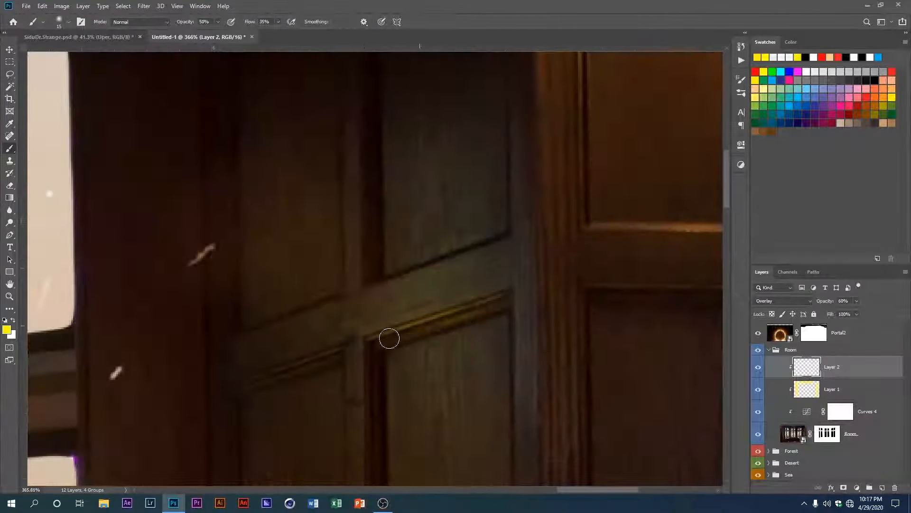
mouse_move(381, 281)
mouse_down()
mouse_move(372, 310)
mouse_move(465, 263)
mouse_move(417, 110)
mouse_up()
scroll(423, 256, down, 4)
drag(384, 221, 380, 416)
mouse_move(380, 416)
mouse_down()
mouse_move(454, 421)
mouse_move(331, 427)
mouse_up()
scroll(331, 427, down, 4)
mouse_move(331, 427)
mouse_down()
mouse_move(337, 269)
mouse_move(368, 451)
mouse_up()
scroll(388, 187, up, 3)
mouse_move(388, 187)
mouse_down()
mouse_move(500, 179)
mouse_move(503, 374)
mouse_up()
mouse_move(489, 425)
mouse_down()
mouse_move(329, 394)
mouse_move(324, 295)
mouse_up()
drag(388, 330, 451, 340)
scroll(451, 339, down, 3)
mouse_move(415, 379)
mouse_down()
mouse_move(403, 254)
mouse_move(467, 416)
mouse_up()
scroll(362, 370, up, 3)
scroll(375, 240, down, 8)
scroll(383, 227, up, 8)
drag(383, 233, 387, 284)
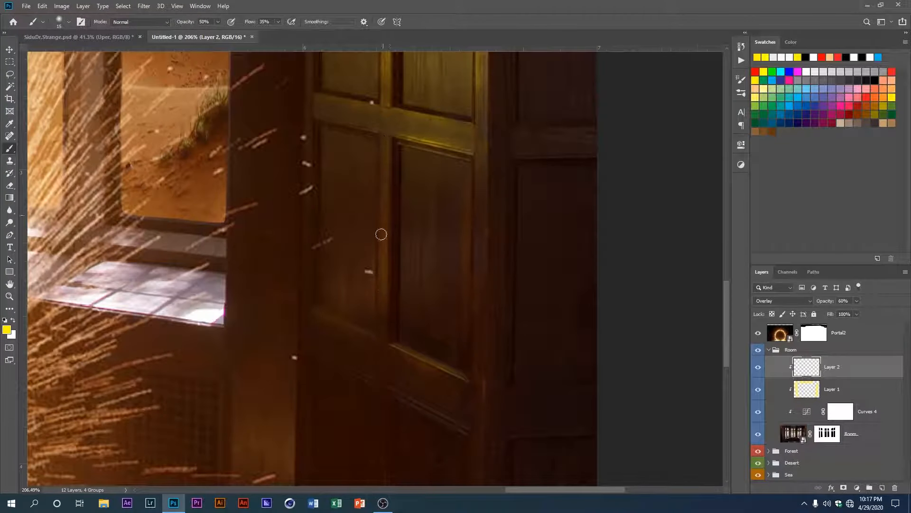
Step: Check the whole room with the new highlights and reduce Layer 2's opacity to 50%
scroll(344, 266, down, 8)
scroll(327, 279, down, 1)
scroll(488, 230, up, 1)
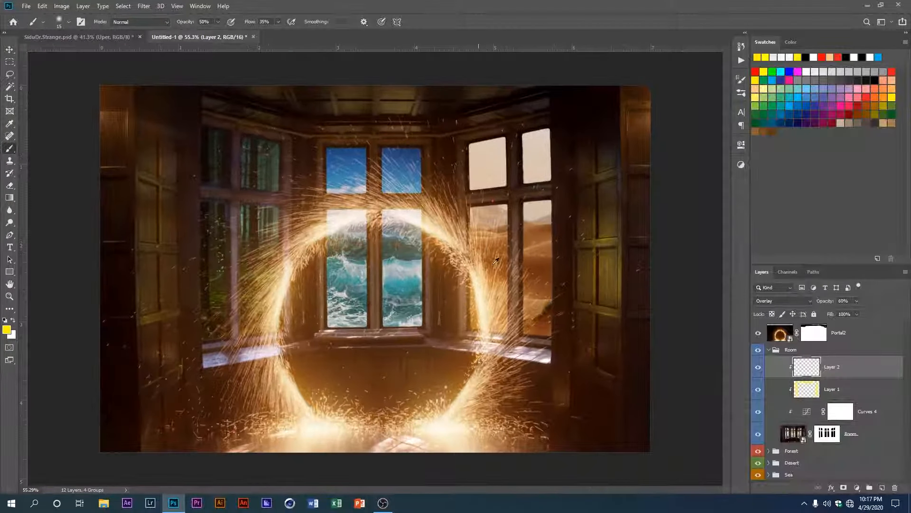
scroll(568, 282, up, 1)
scroll(577, 286, down, 1)
click(756, 371)
click(756, 371)
Step: Examine the left shutter up close and toggle Layer 2, Layer 1 and Curves 4 to compare the room with and without each
scroll(154, 340, up, 5)
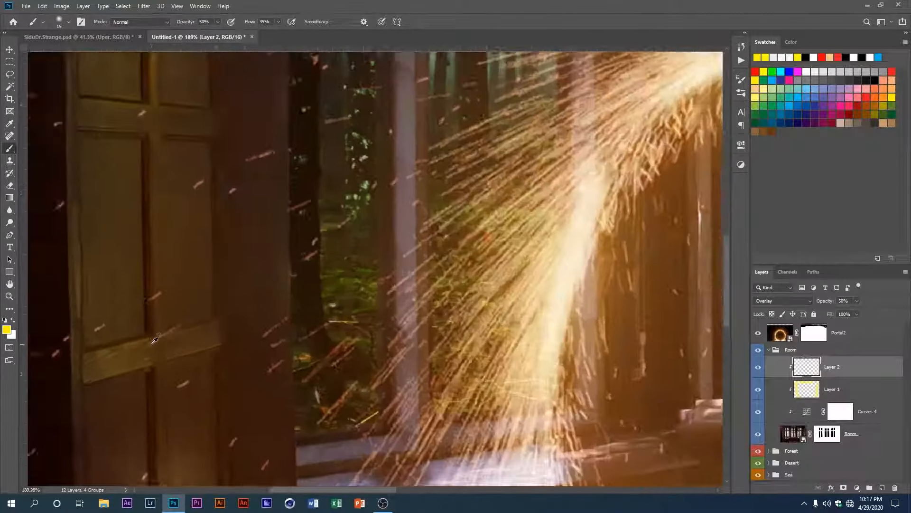
scroll(155, 340, up, 1)
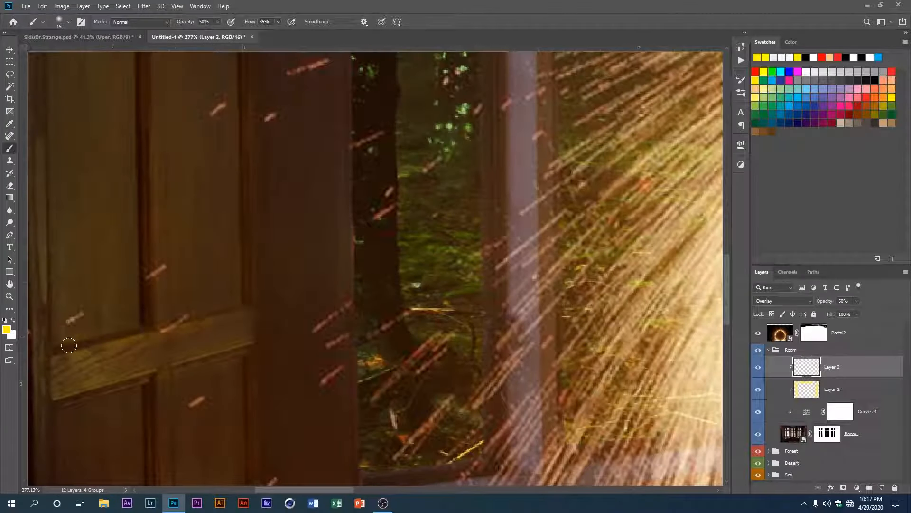
scroll(69, 345, down, 4)
scroll(174, 330, up, 3)
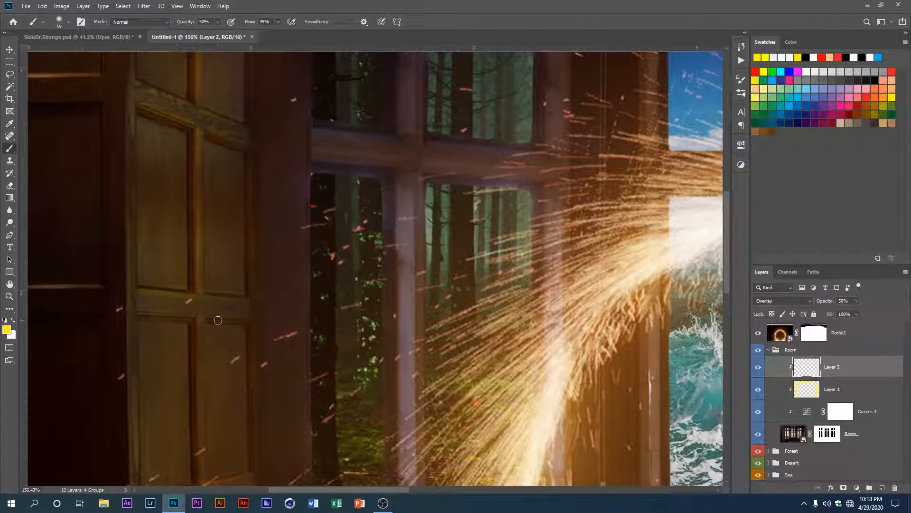
scroll(235, 321, down, 3)
scroll(309, 258, up, 2)
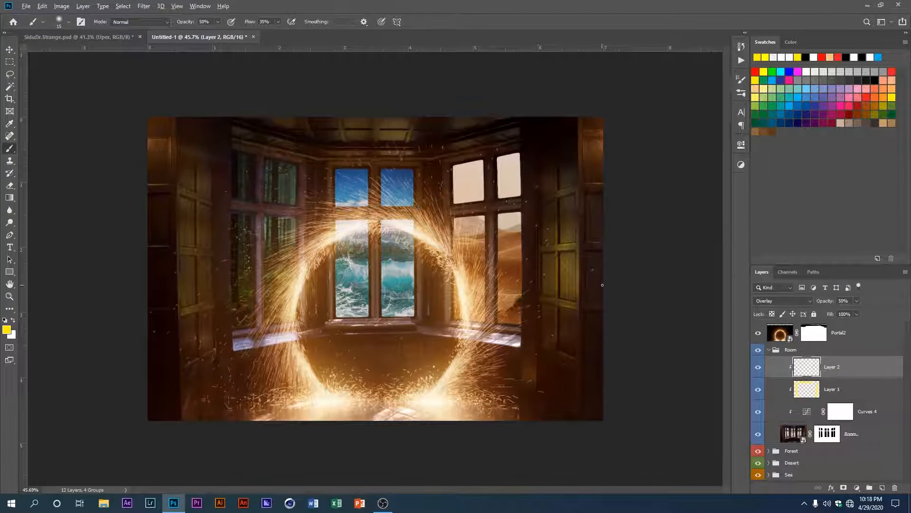
click(758, 390)
click(758, 390)
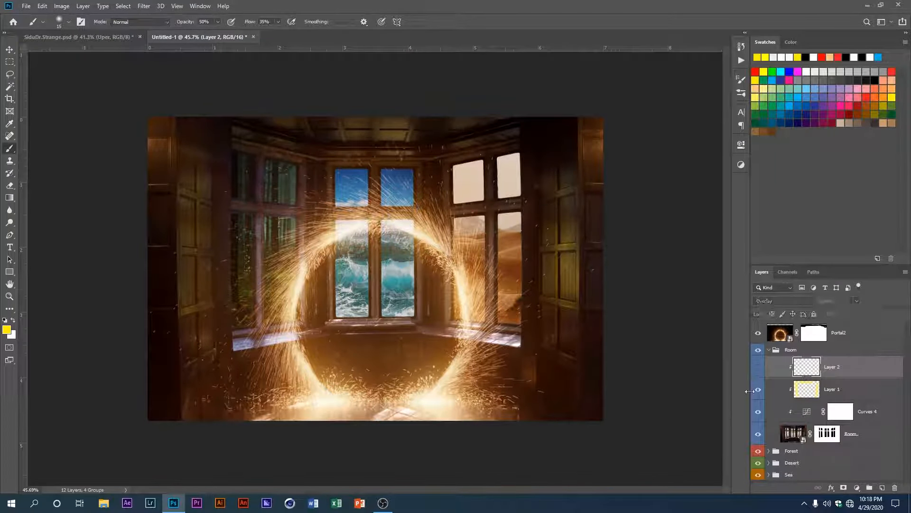
click(758, 392)
click(758, 369)
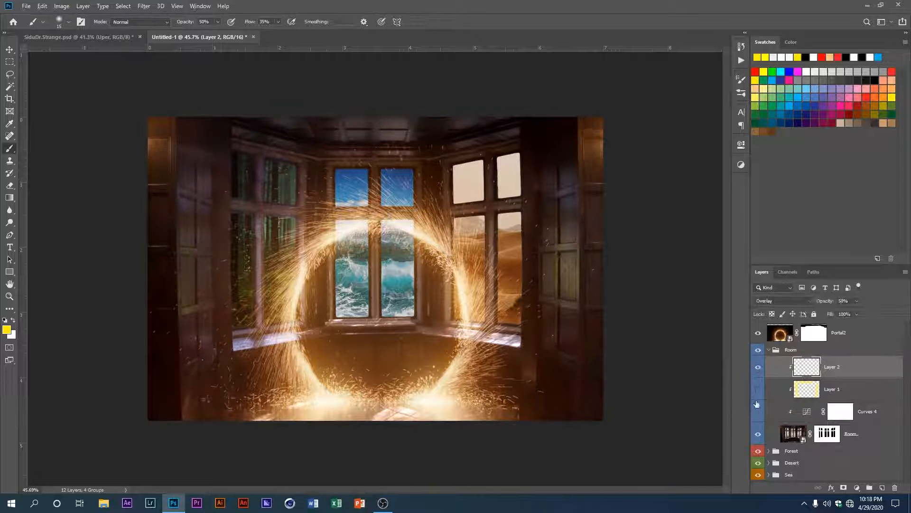
click(758, 411)
scroll(343, 333, down, 2)
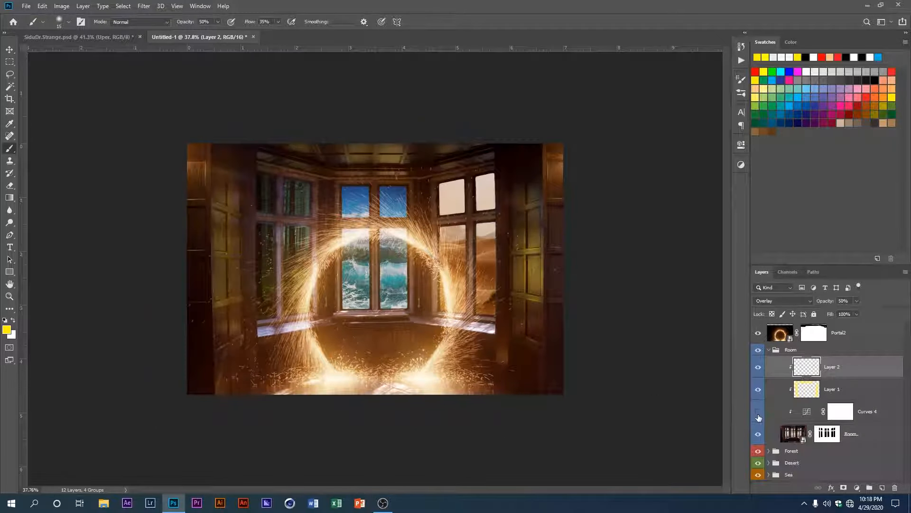
click(756, 412)
click(760, 414)
click(760, 414)
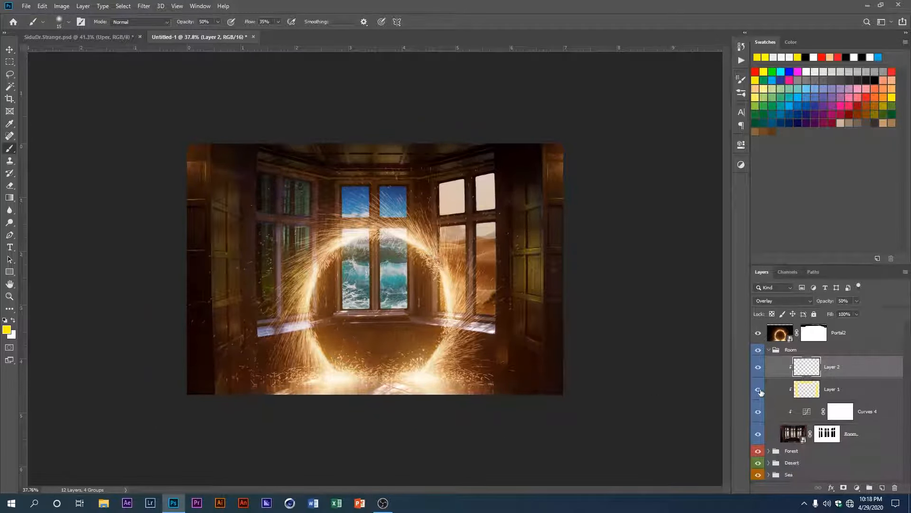
click(758, 389)
click(758, 389)
click(758, 368)
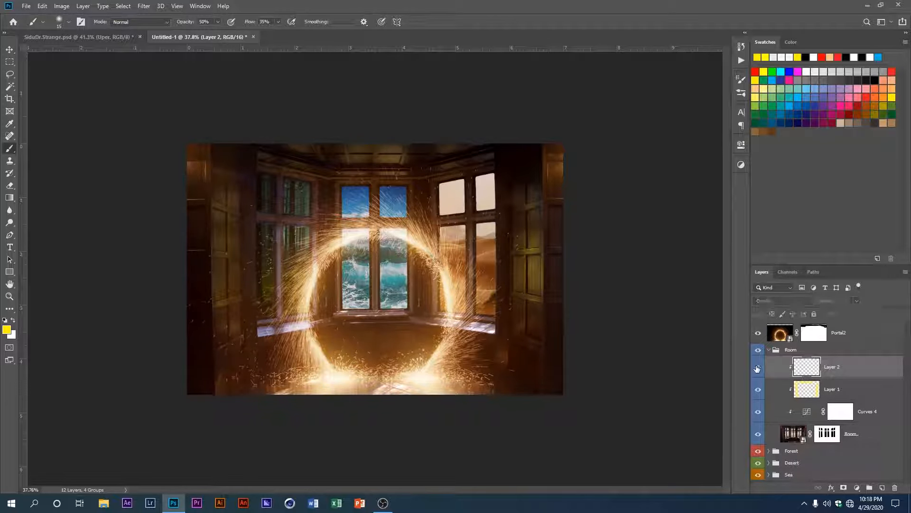
click(758, 367)
scroll(305, 236, down, 1)
scroll(325, 243, up, 3)
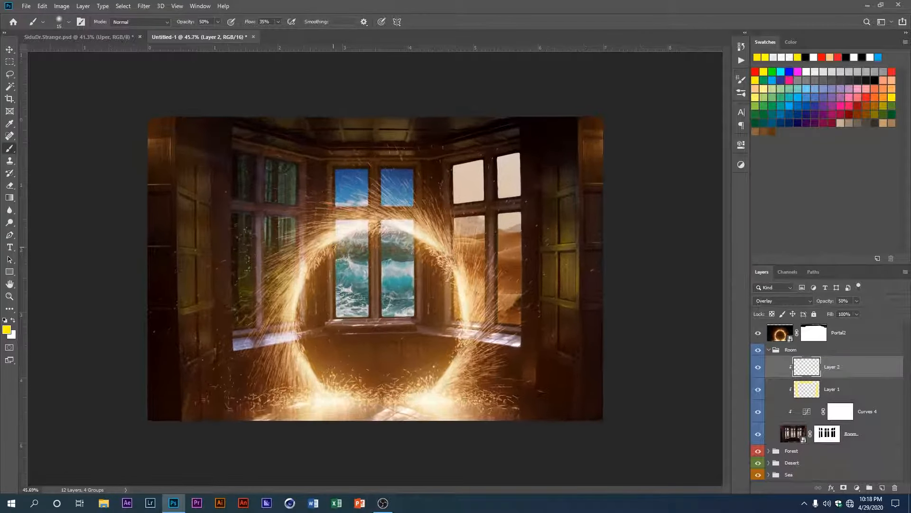
Step: Duplicate Layer 1 and clip the copy to the room image
scroll(337, 252, down, 1)
click(800, 388)
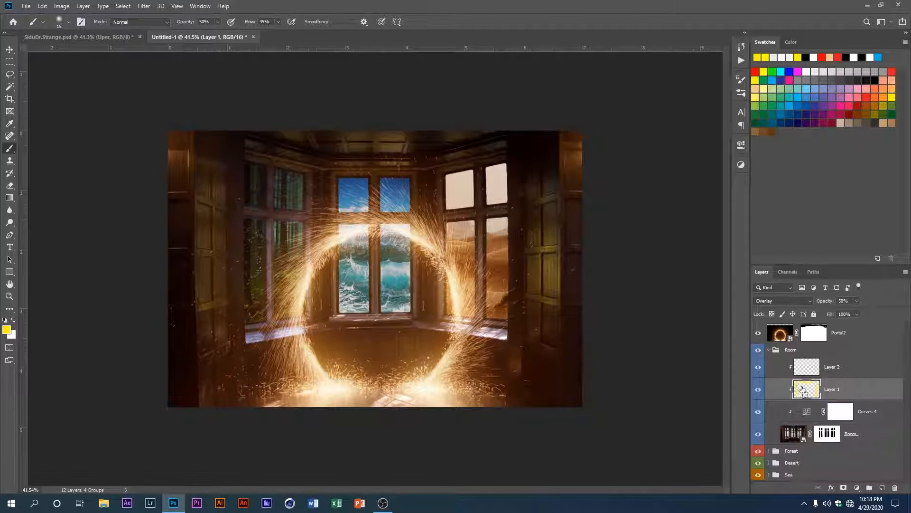
drag(802, 390, 799, 399)
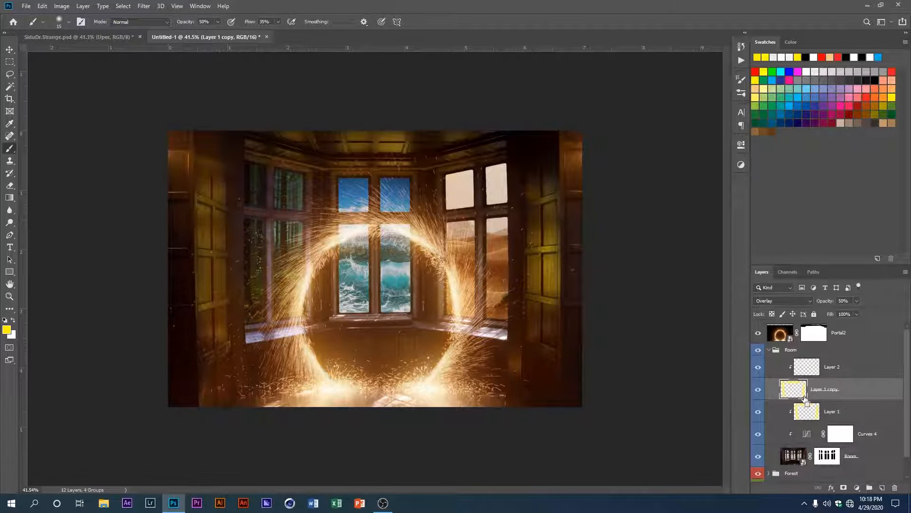
alt+click(787, 398)
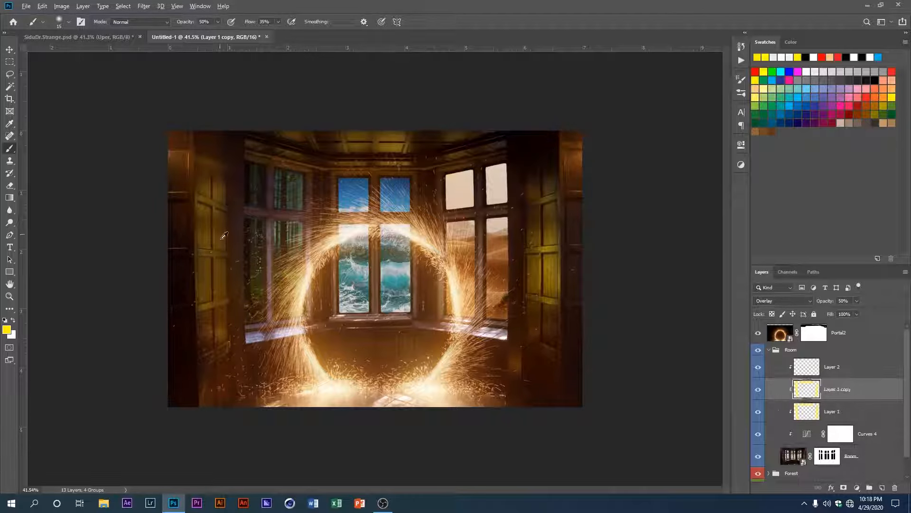
Step: Compare the room with and without the Layer 1 copy and reduce the copy's opacity to 25%
click(758, 390)
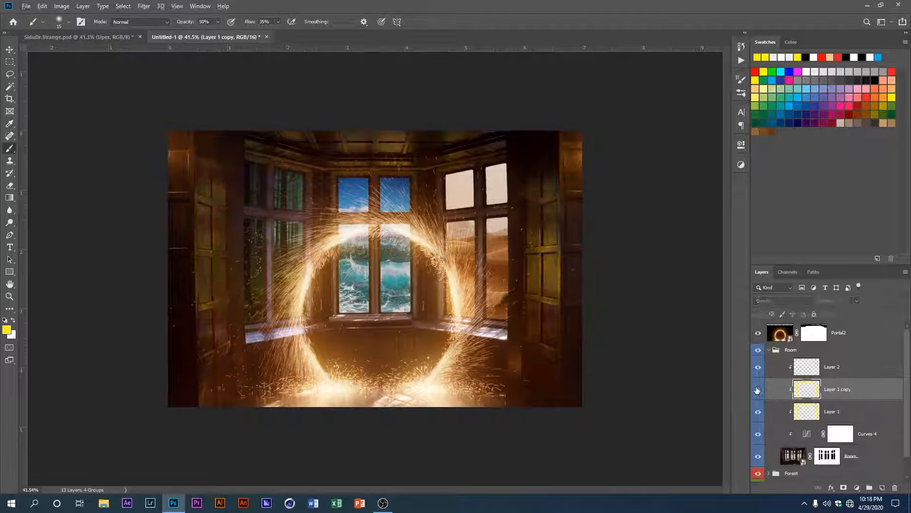
click(758, 389)
click(757, 389)
click(757, 389)
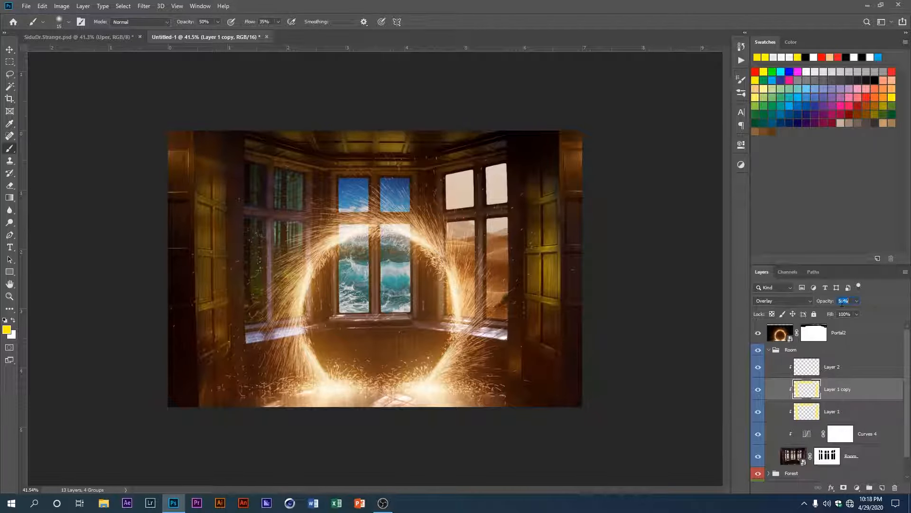
text(2)
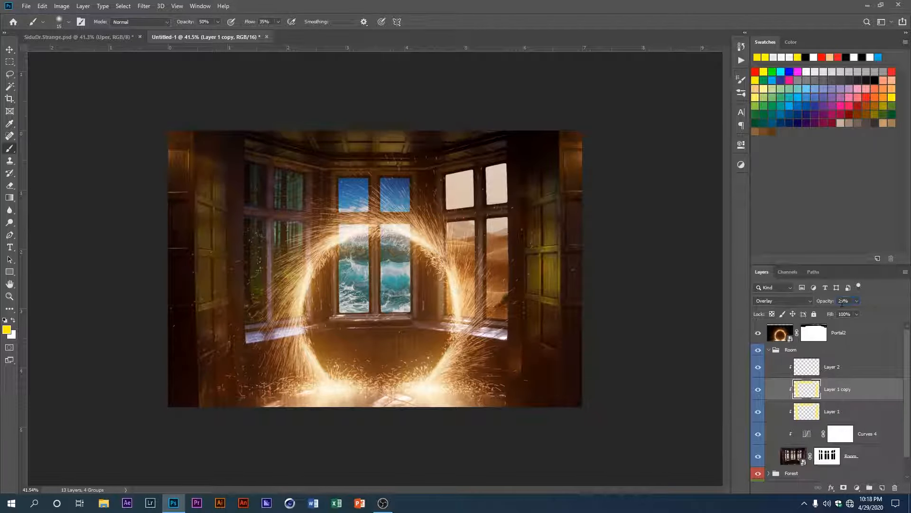
click(757, 395)
click(758, 395)
click(757, 396)
click(757, 390)
scroll(368, 302, up, 1)
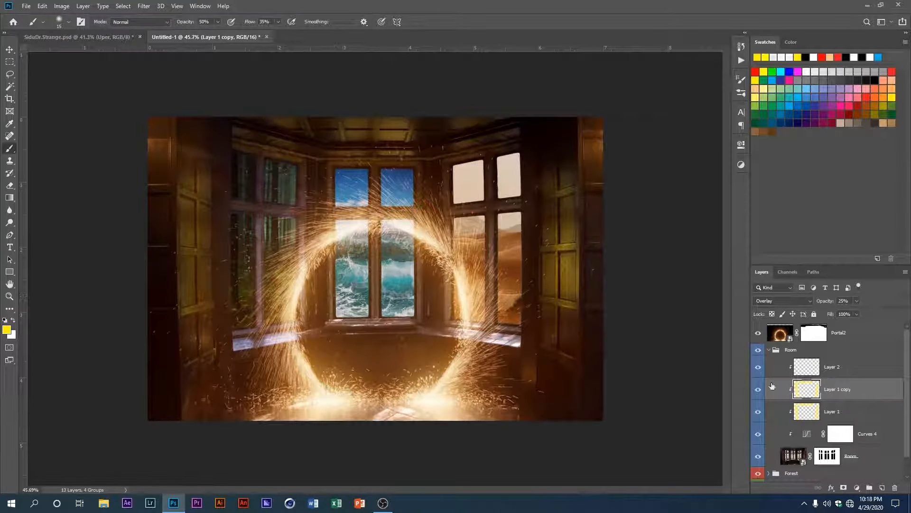
Step: Reduce the Layer 1 copy's opacity to 15% and check the glow over the whole room
click(758, 390)
click(758, 389)
text(1)
click(759, 390)
scroll(398, 316, down, 4)
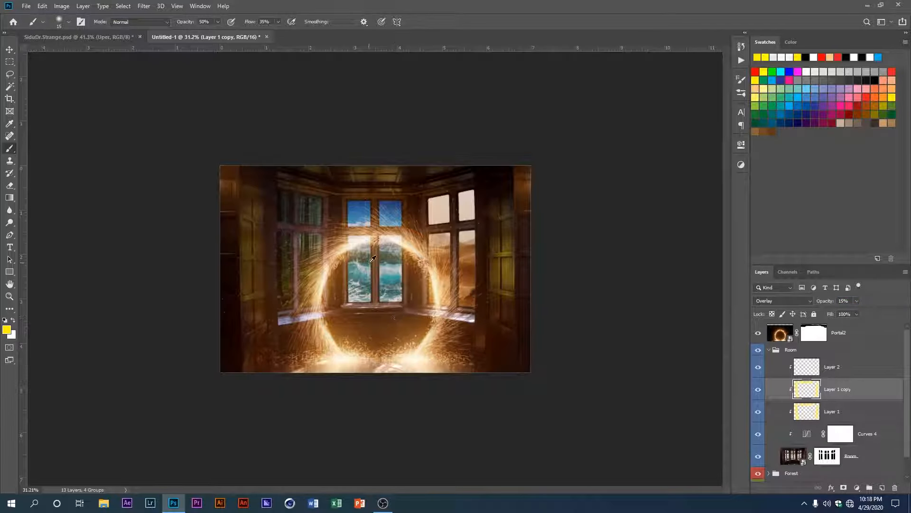
scroll(373, 259, up, 1)
scroll(399, 263, up, 1)
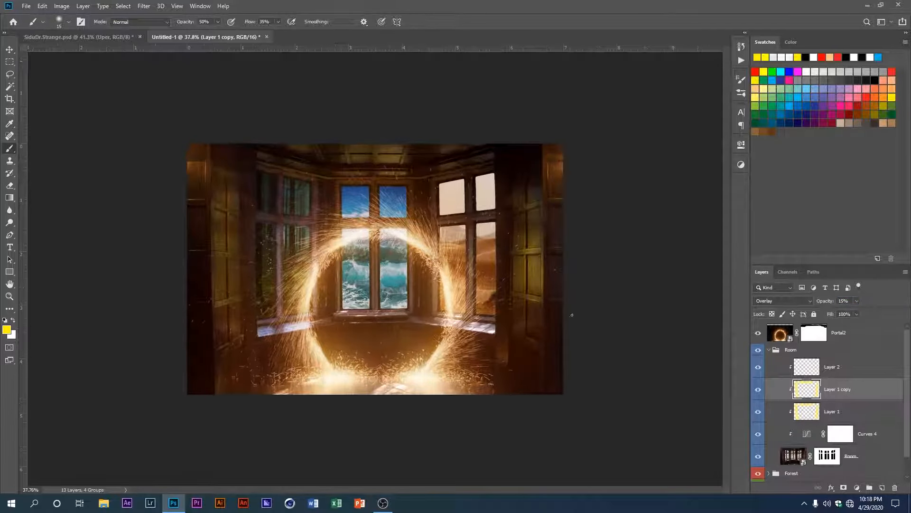
Step: Collapse the Room group and select the Portal2 layer
click(771, 350)
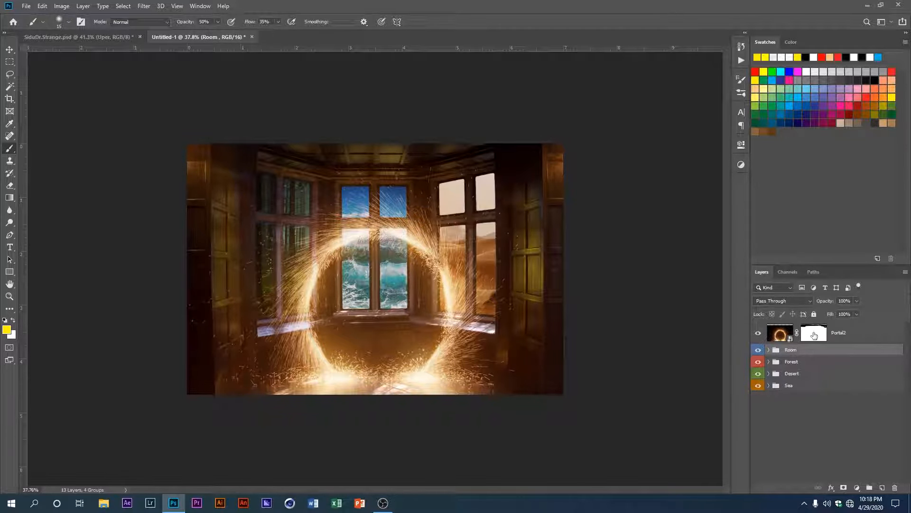
click(836, 334)
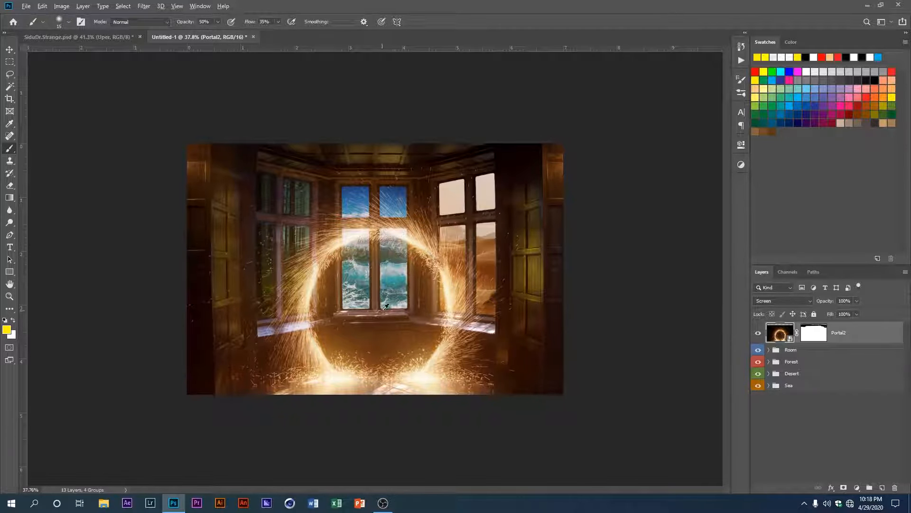
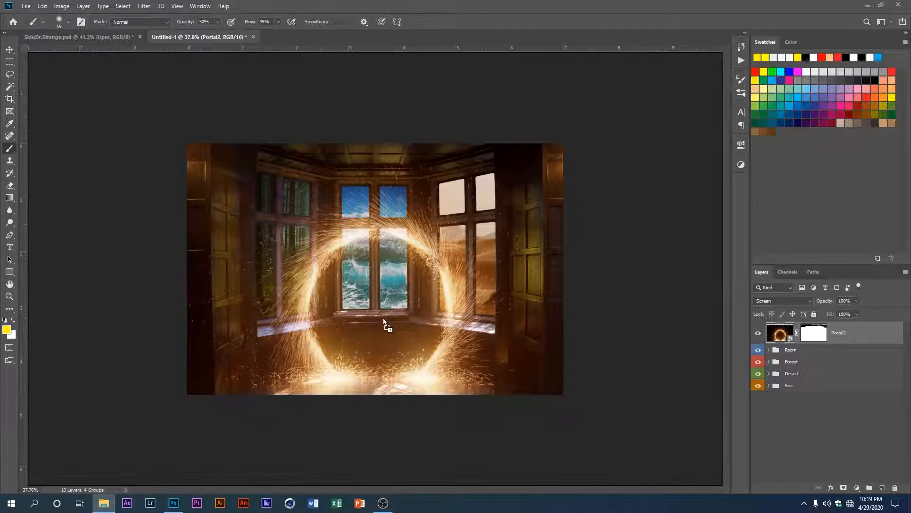
Step: Place the City image into the composite, scale it to about 74.8%, and centre it over the spark portal
drag(384, 321, 384, 314)
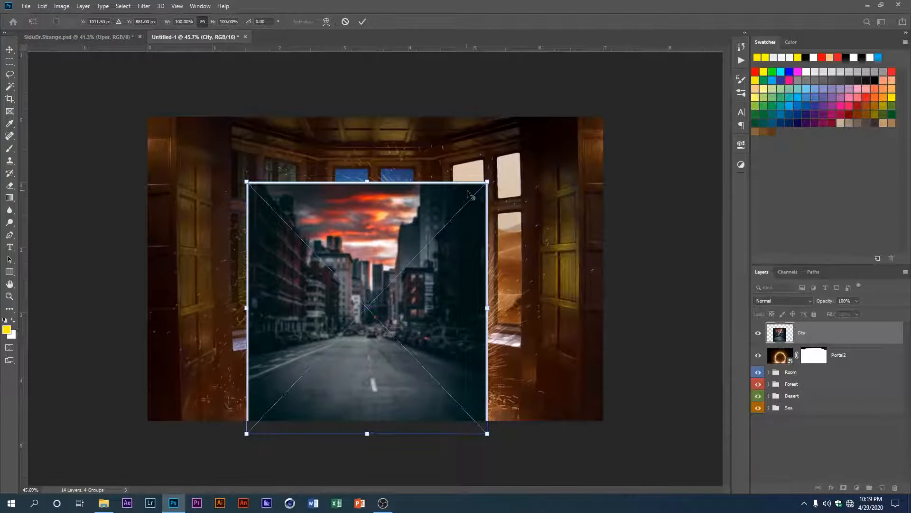
drag(487, 182, 456, 214)
drag(411, 287, 420, 292)
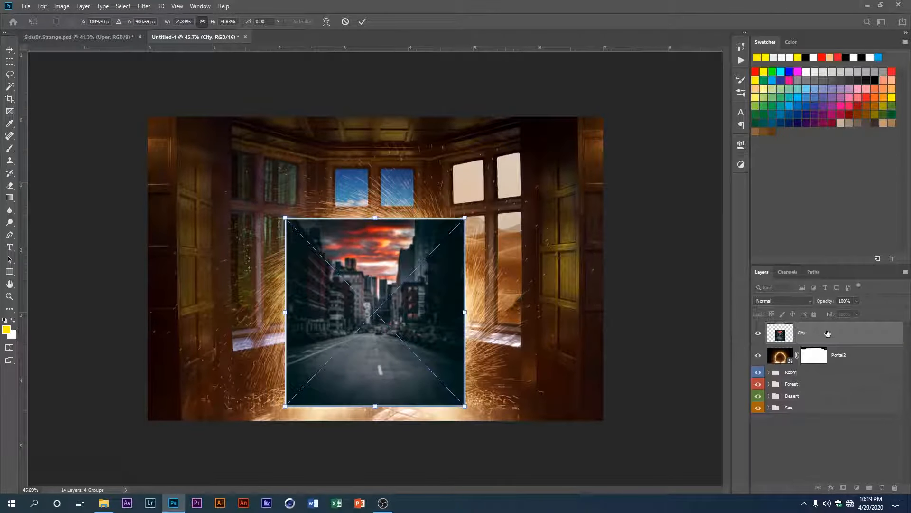
Step: Move the City layer directly beneath Portal2 so the spark ring lies over the street
drag(827, 334, 828, 363)
key(b)
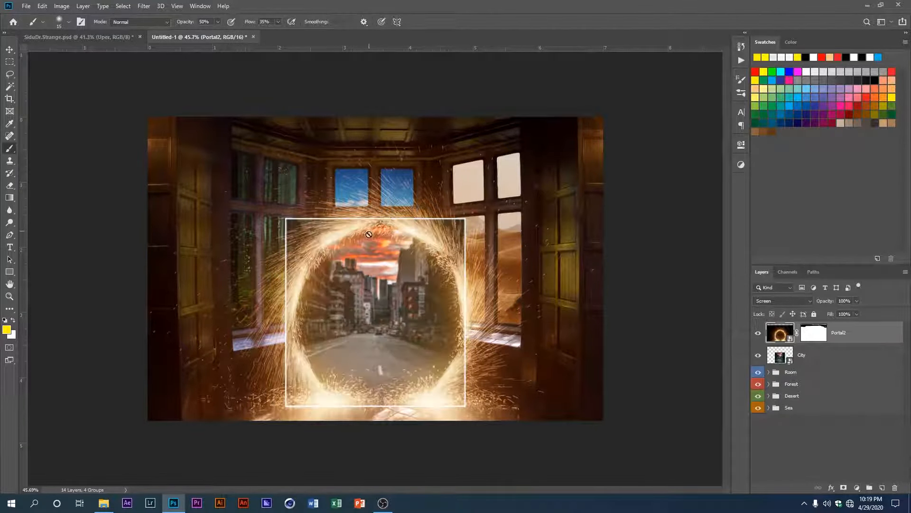
scroll(397, 287, up, 2)
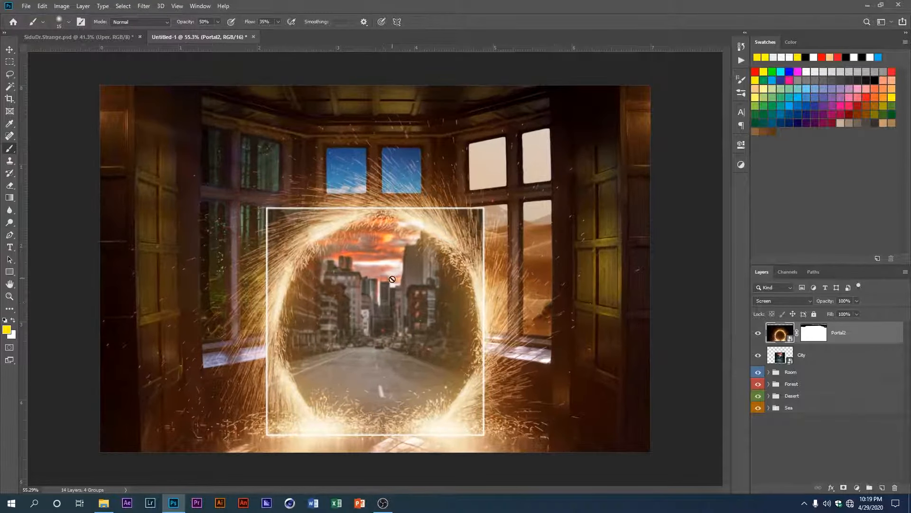
scroll(392, 279, up, 1)
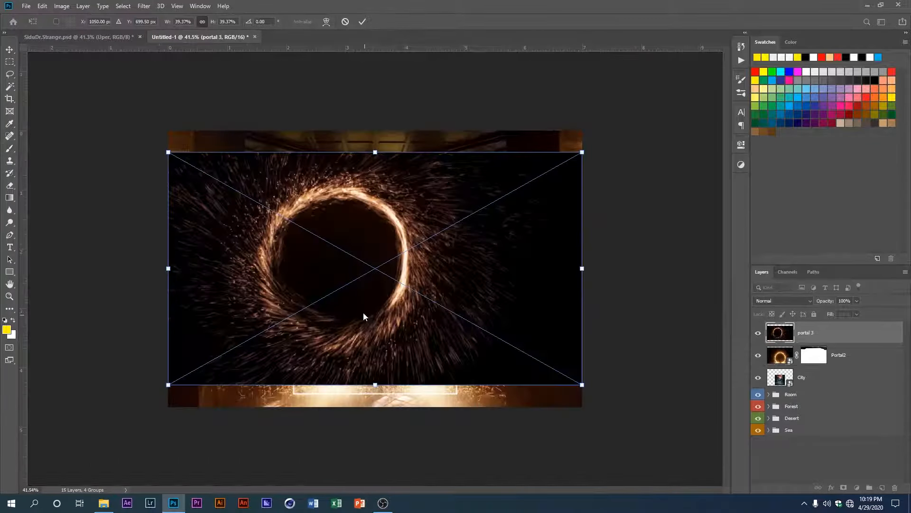
Step: Place the portal 3 image over the existing portal and clip its layer to City beneath Portal2
drag(374, 321, 410, 356)
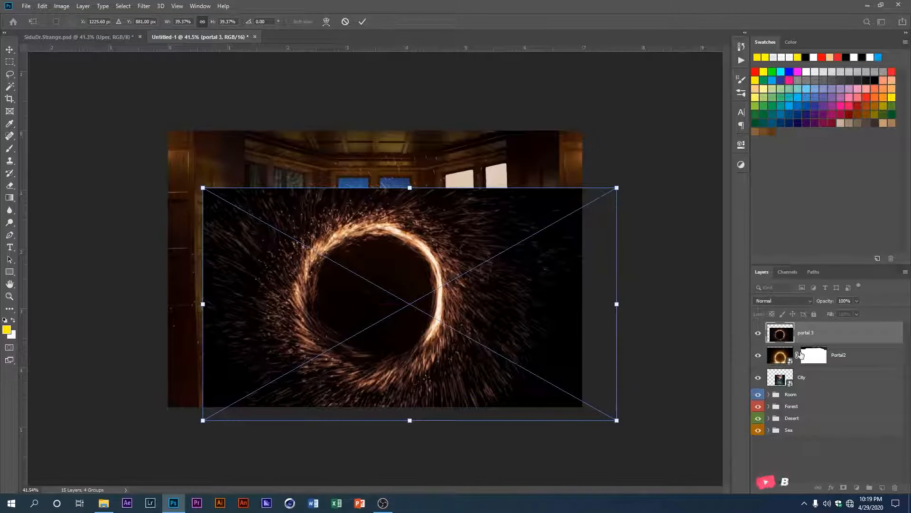
key(b)
drag(788, 334, 800, 363)
alt+click(774, 364)
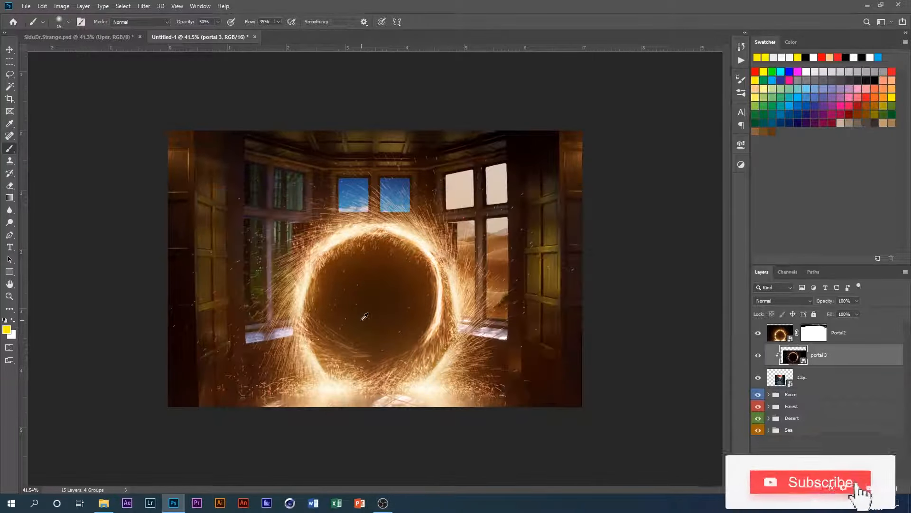
scroll(363, 317, up, 2)
scroll(404, 347, down, 1)
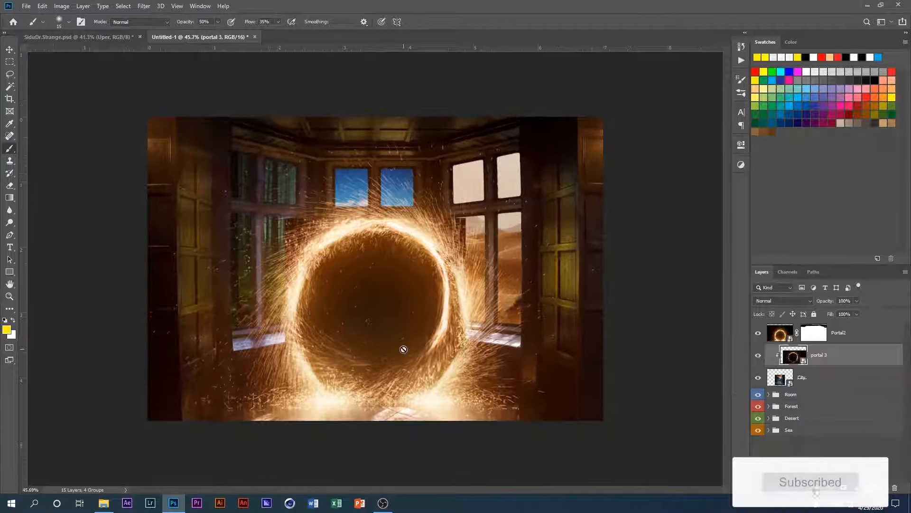
Step: Shift portal 3 so its ring lines up inside the main portal and set its blend mode to Screen
key(ctrl+t)
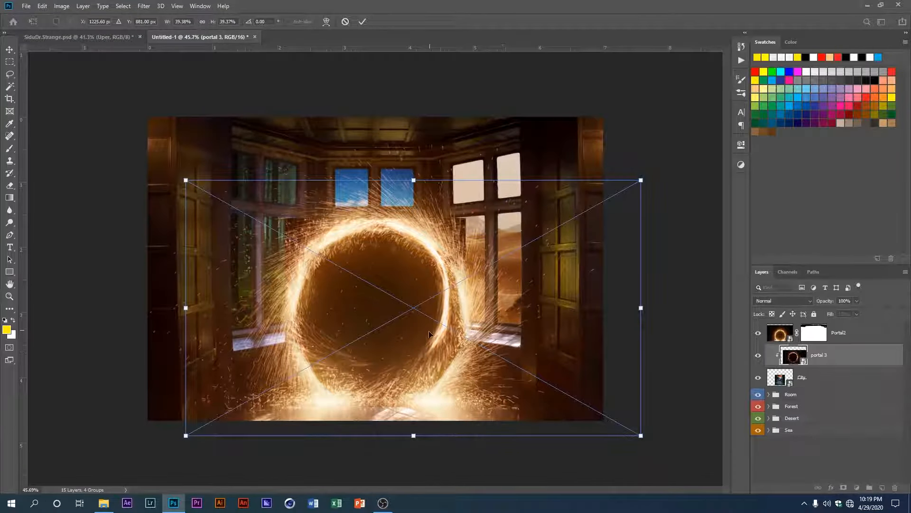
drag(429, 331, 435, 350)
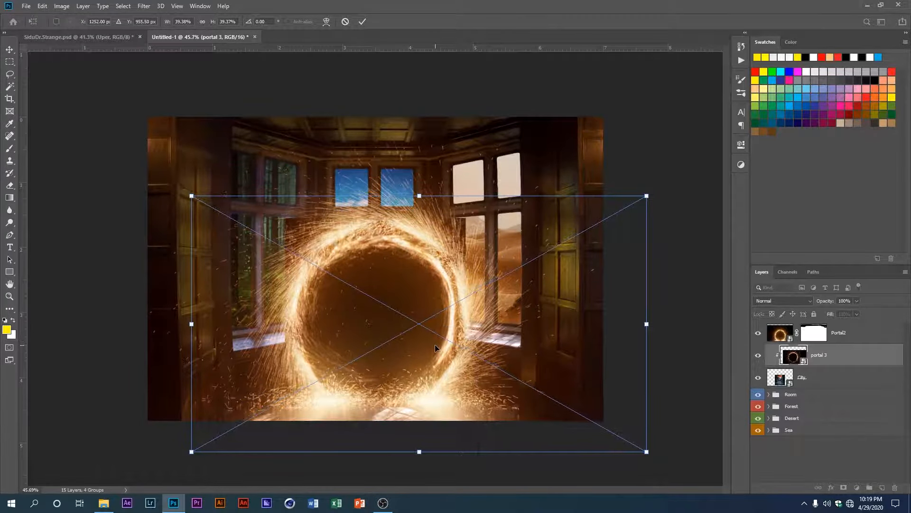
scroll(403, 347, up, 2)
scroll(388, 344, up, 2)
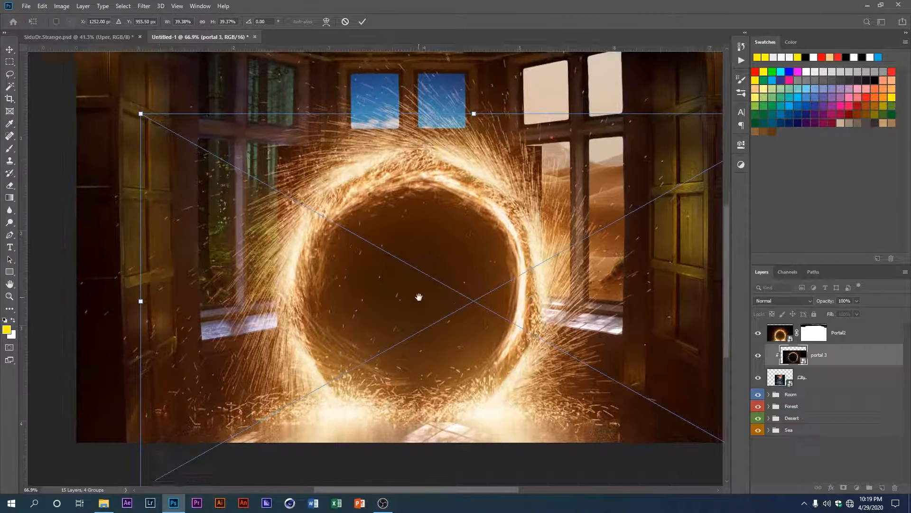
drag(471, 356, 474, 363)
scroll(474, 364, down, 2)
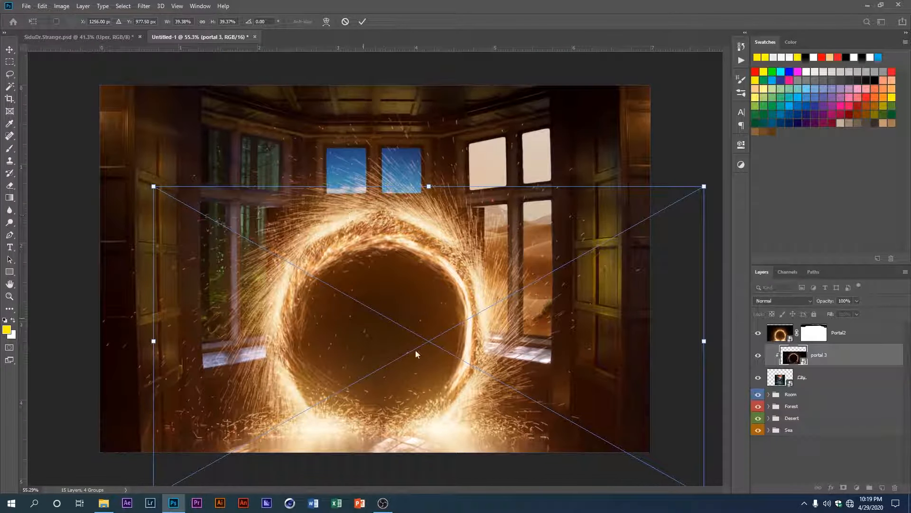
key(Return)
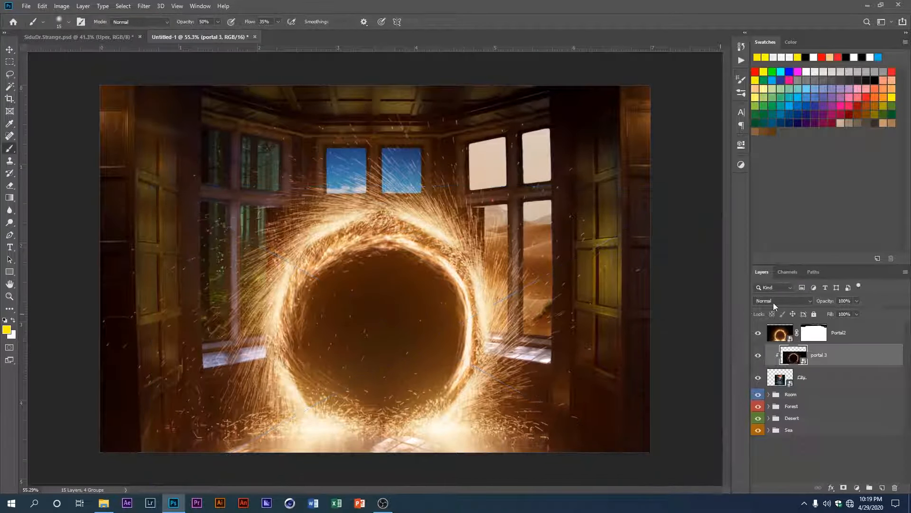
click(772, 304)
click(775, 336)
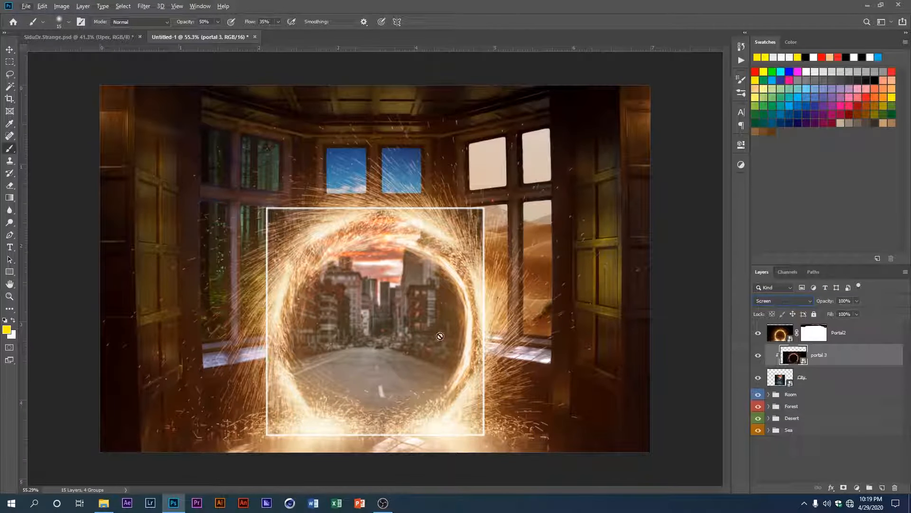
Step: Enlarge portal 3 to about 43.7% and nudge it so its sparks match the main ring
key(ctrl+t)
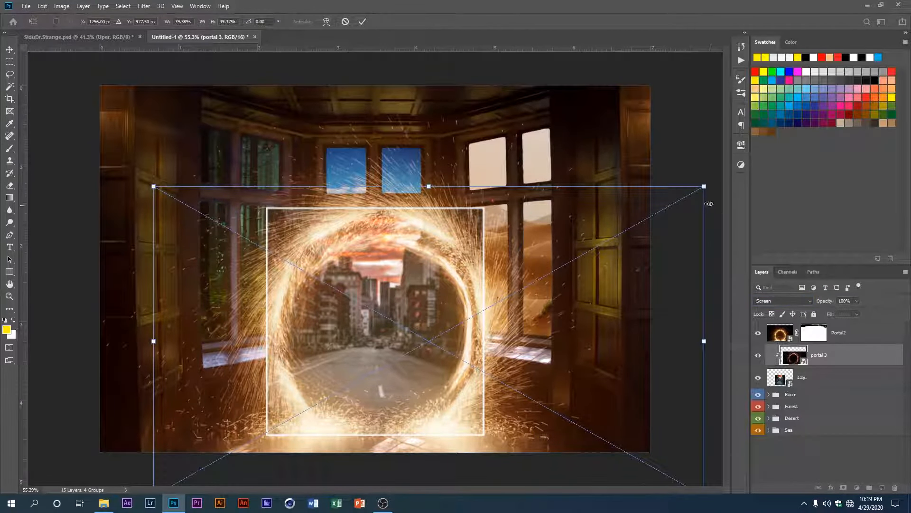
drag(706, 186, 743, 153)
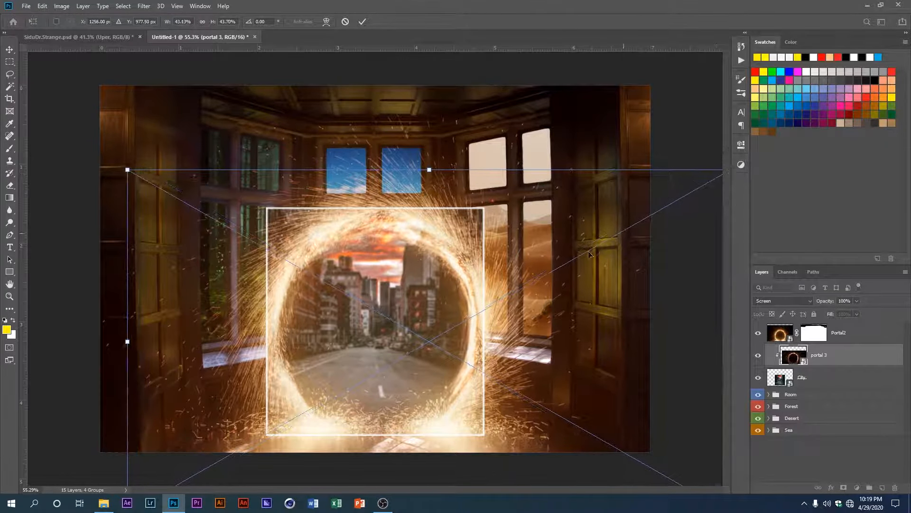
drag(452, 323, 458, 323)
key(Return)
scroll(412, 301, up, 4)
scroll(427, 276, down, 3)
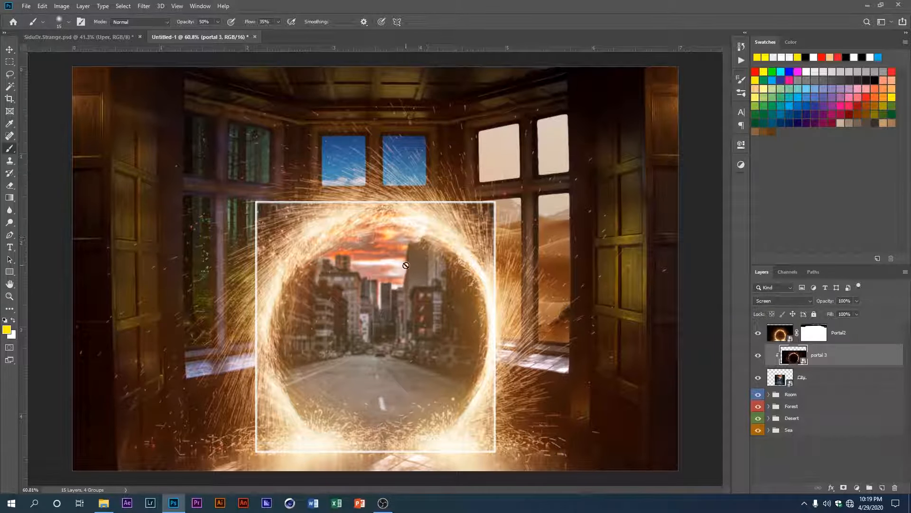
Step: Draw a circular selection with the Elliptical Marquee tool along the portal's spark ring
click(10, 62)
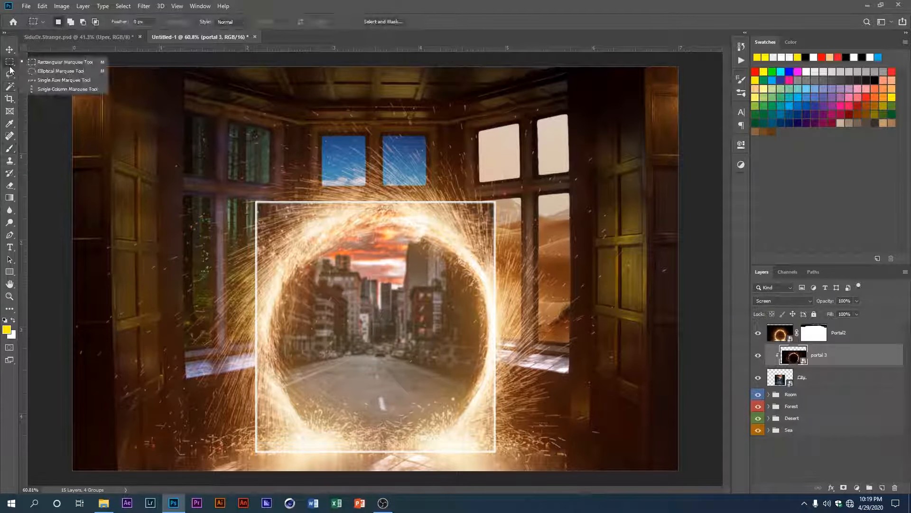
click(43, 72)
key(ctrl+minus)
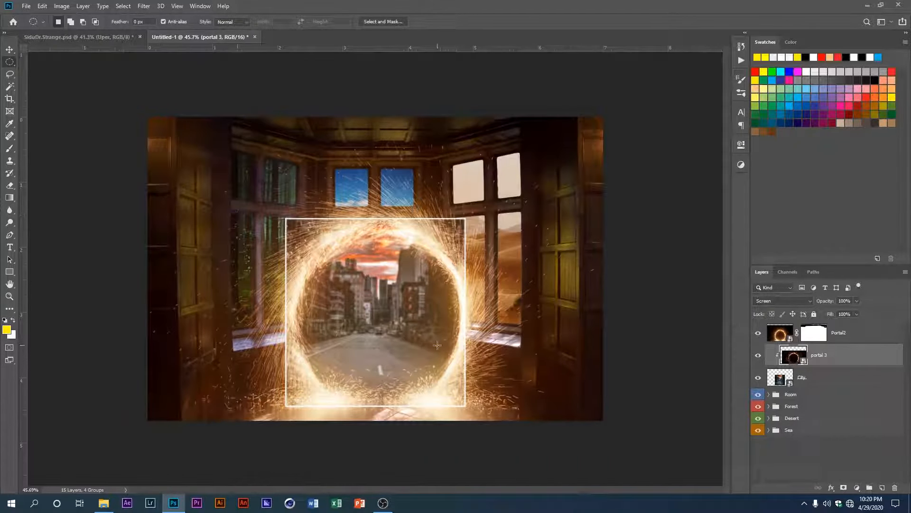
drag(381, 319, 466, 454)
Step: Mask the City layer with the circular selection so the street shows only inside the portal
click(811, 379)
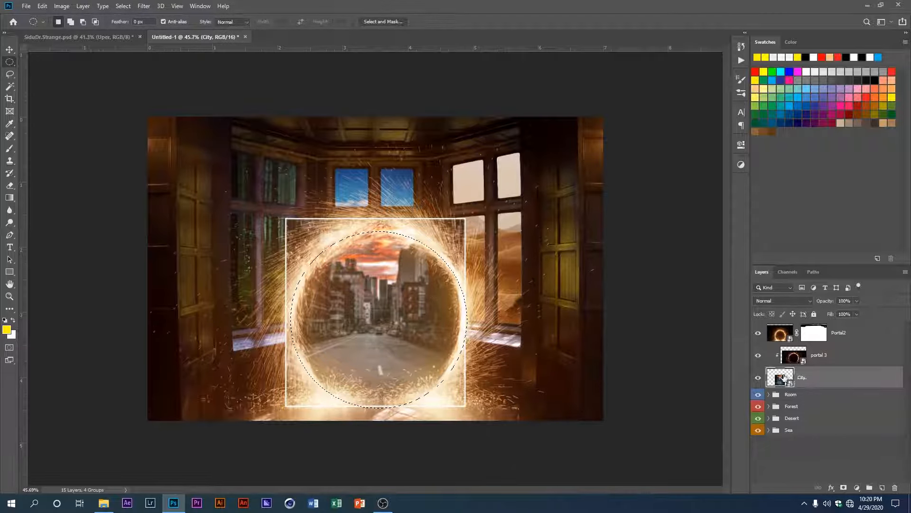
alt+click(844, 487)
key(ctrl+i)
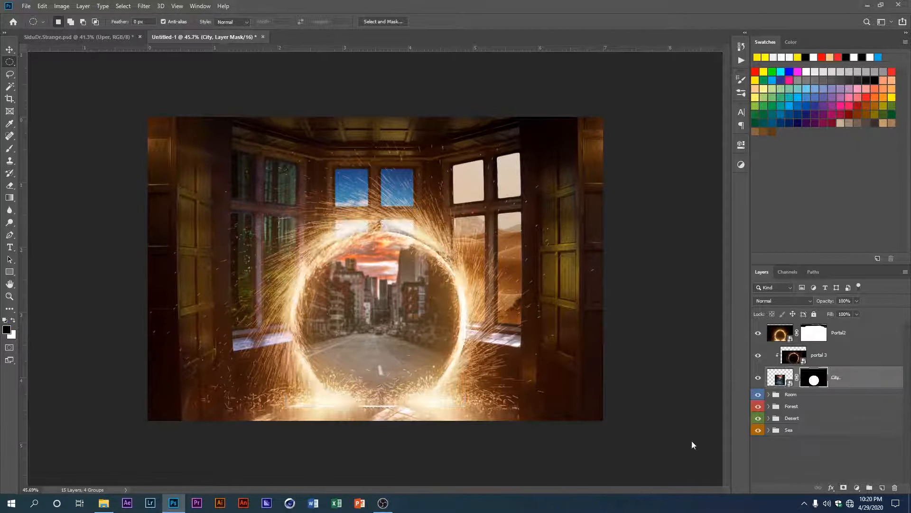
scroll(337, 326, up, 3)
drag(337, 325, 351, 296)
scroll(352, 295, up, 2)
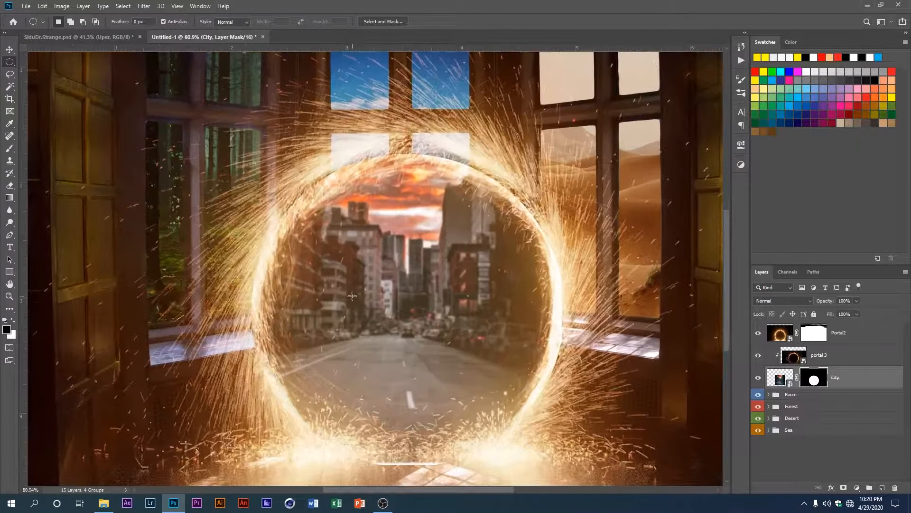
scroll(352, 295, down, 1)
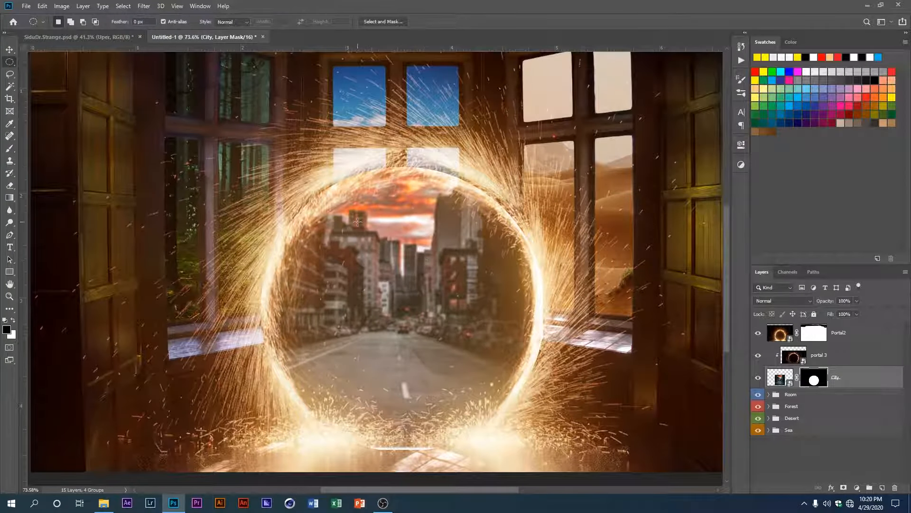
scroll(357, 221, up, 1)
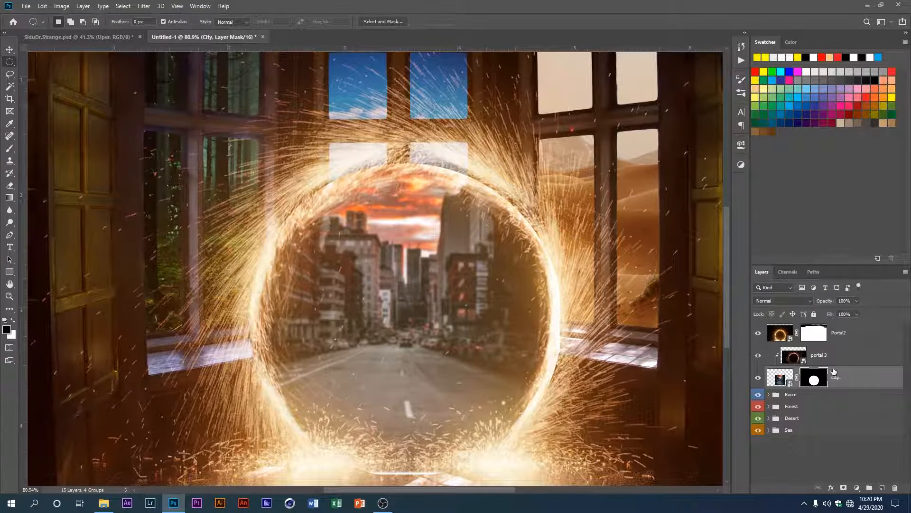
Step: Enlarge the masked City layer slightly so its circular edge reaches the glowing portal ring
key(ctrl+t)
key(Escape)
click(836, 357)
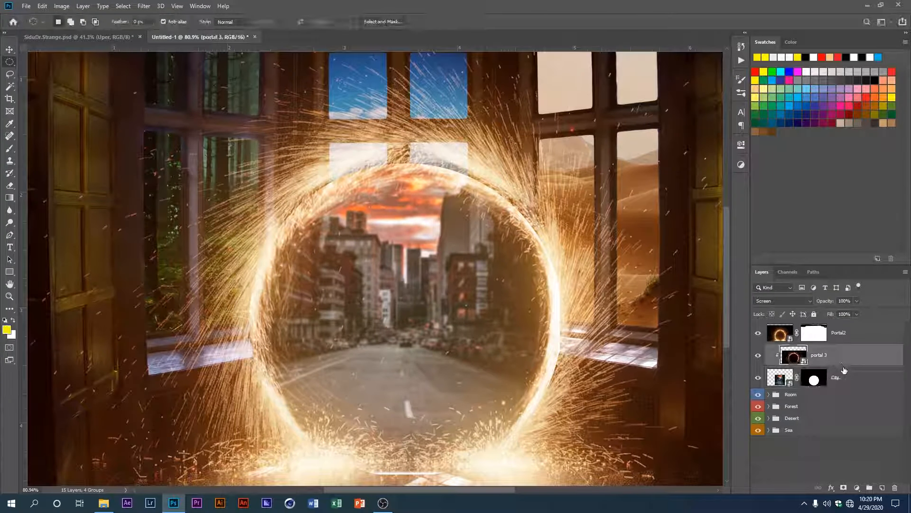
click(835, 377)
scroll(499, 310, down, 2)
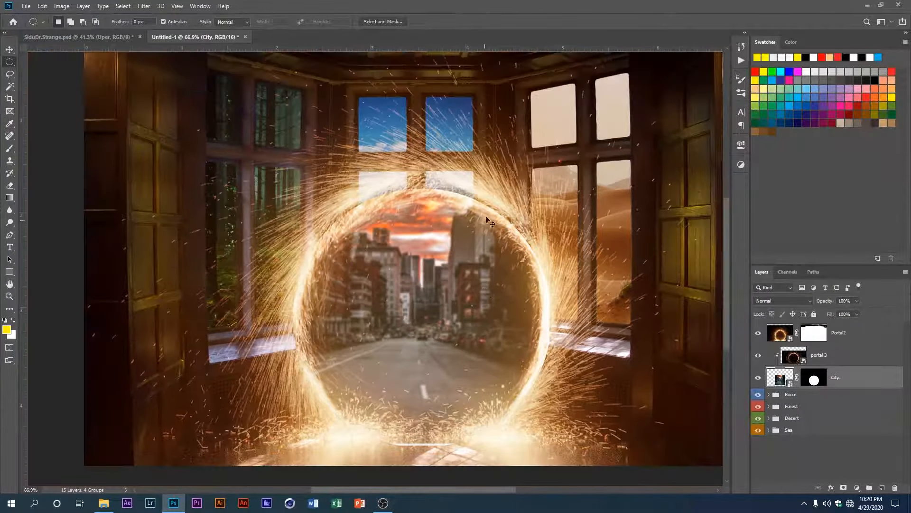
scroll(469, 202, up, 5)
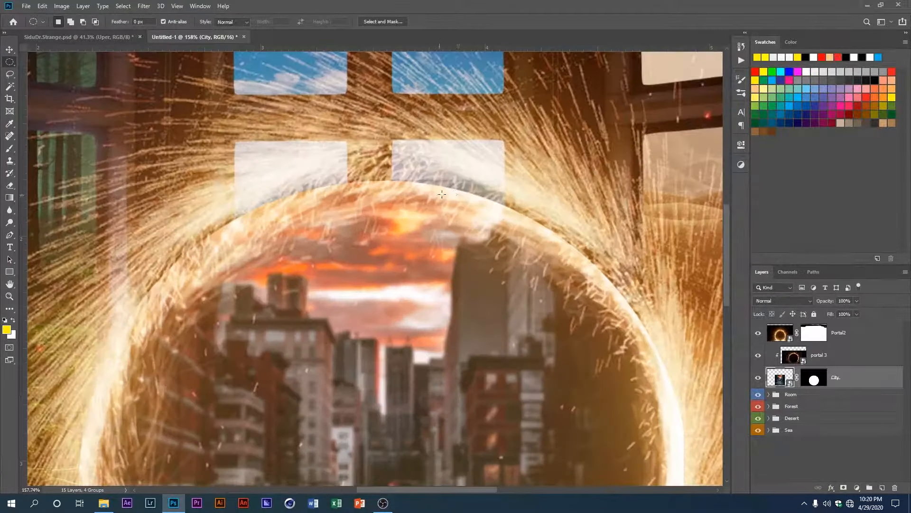
scroll(456, 188, down, 6)
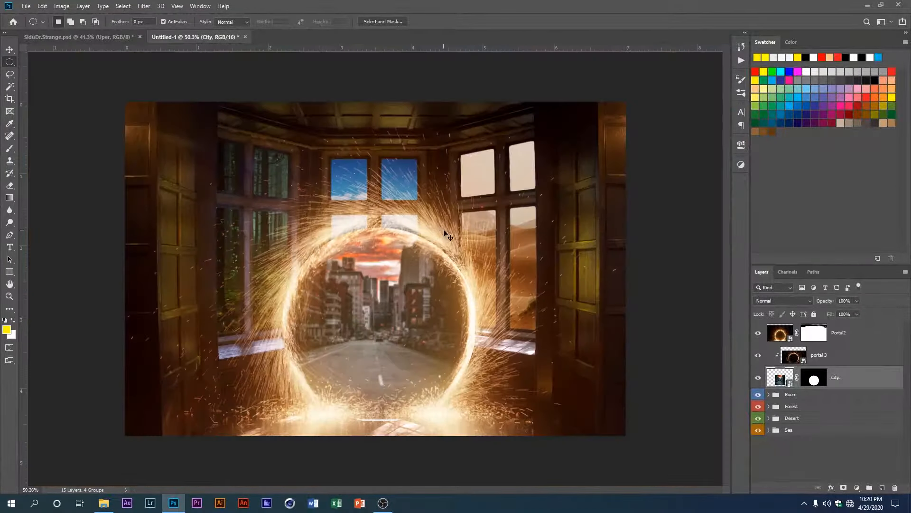
key(ctrl+t)
drag(472, 417, 477, 424)
key(Return)
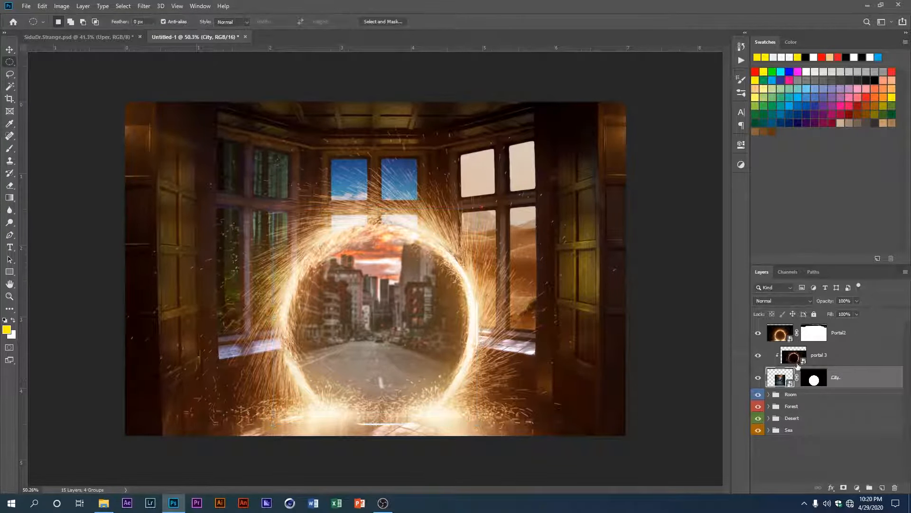
Step: Enlarge portal 3 slightly while it is released from its clipping, and clip it to City again
click(813, 360)
alt+click(783, 367)
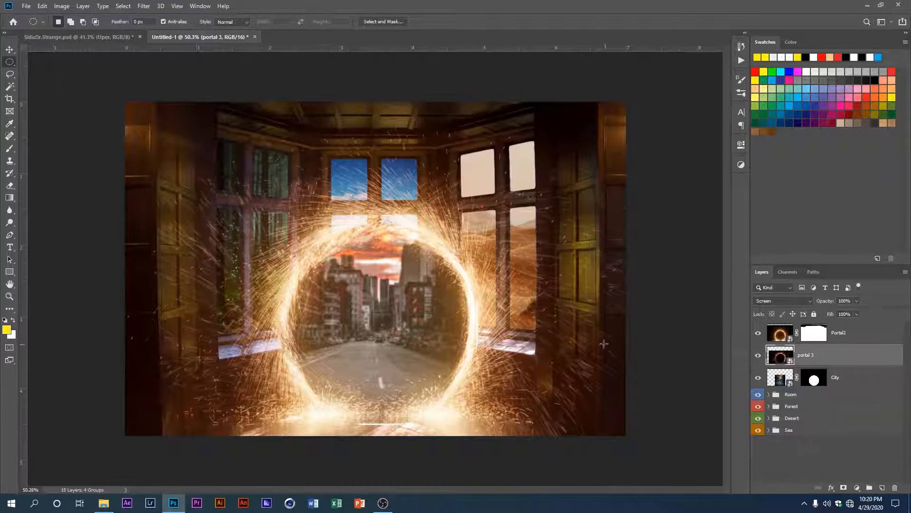
key(ctrl+t)
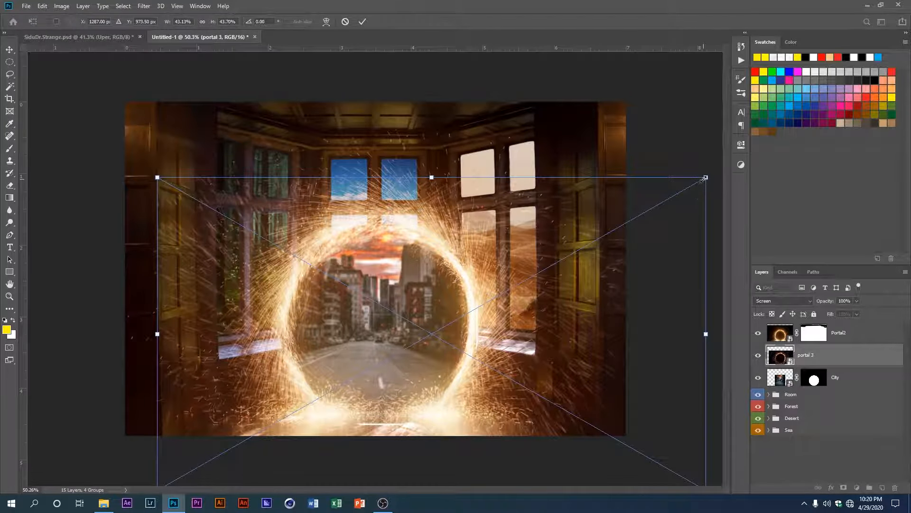
mouse_move(706, 178)
mouse_down()
mouse_move(698, 183)
mouse_move(715, 170)
mouse_up()
key(Return)
key(m)
alt+click(799, 361)
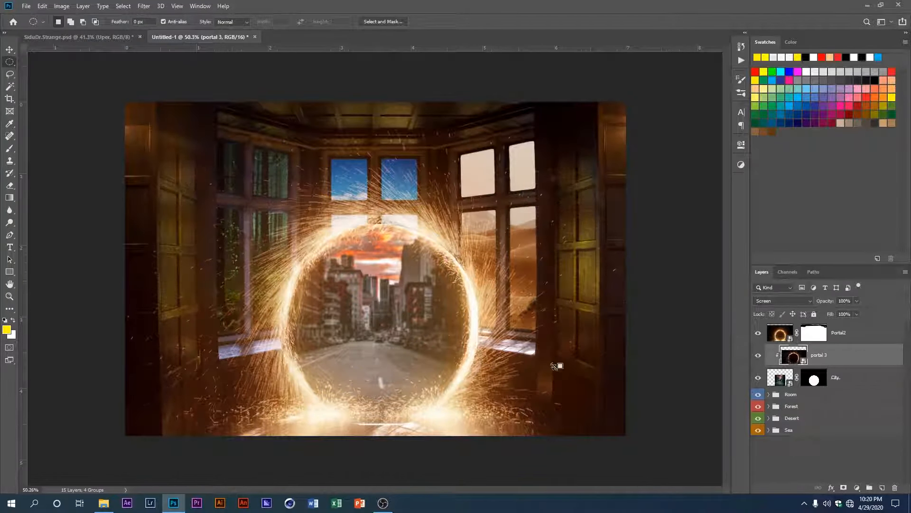
Step: Target the City layer's mask with the Brush tool, painting in black, and set the brush opacity and flow to 100%
scroll(441, 326, up, 5)
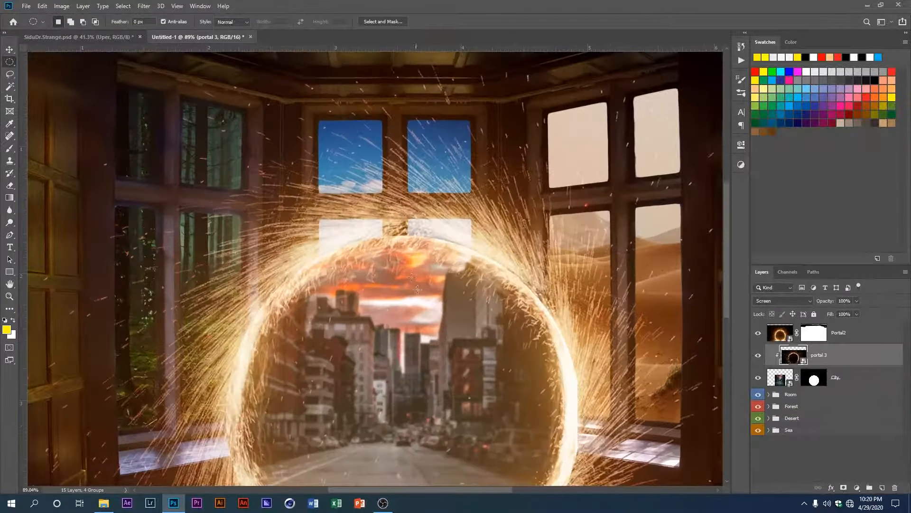
scroll(396, 247, up, 4)
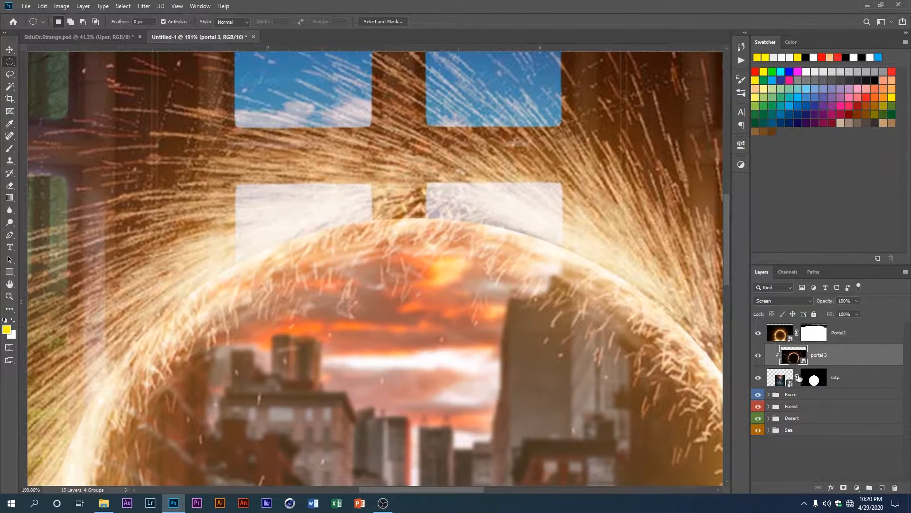
click(814, 378)
scroll(421, 229, up, 1)
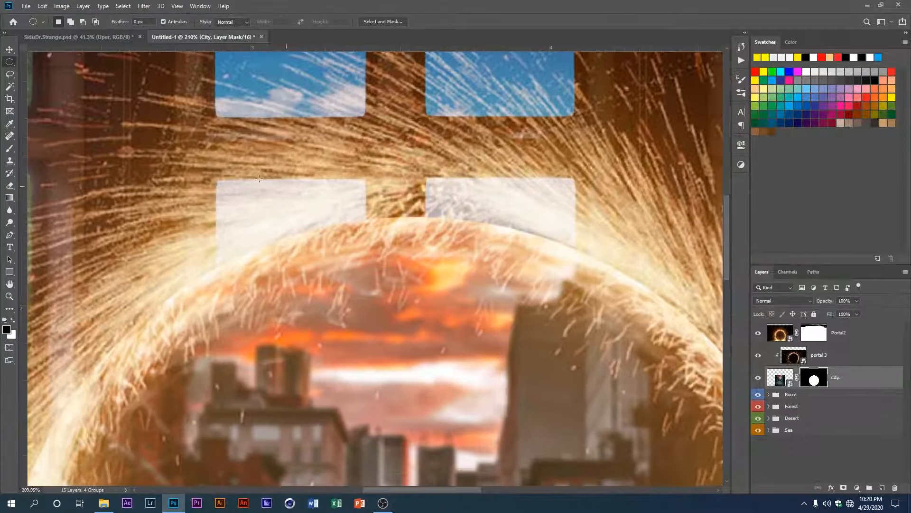
click(10, 149)
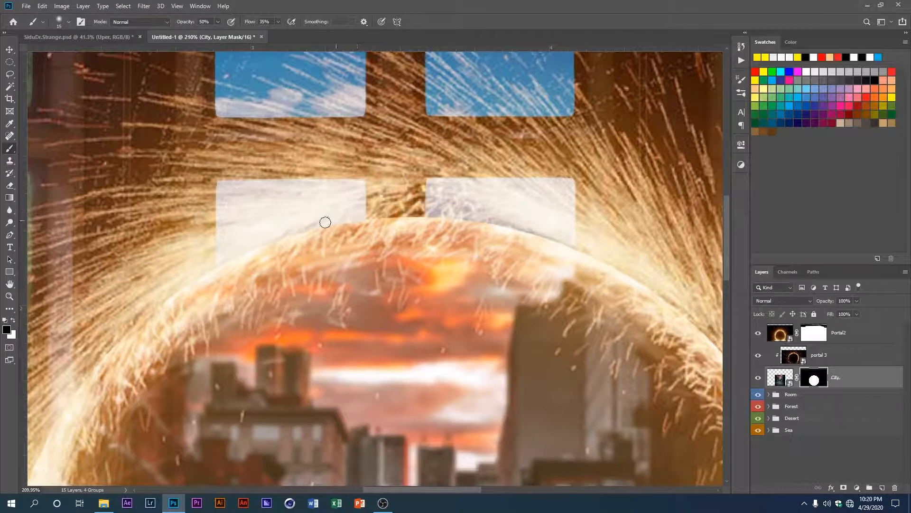
drag(405, 217, 439, 213)
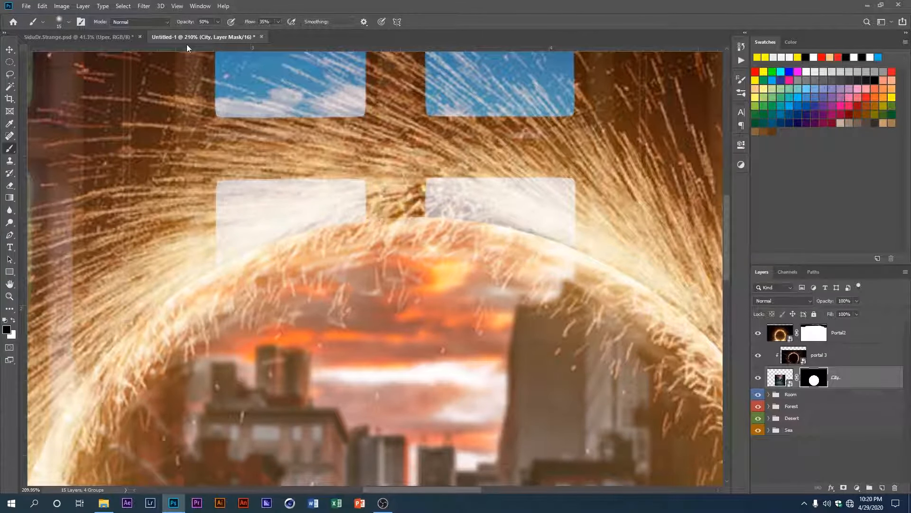
drag(191, 23, 327, 24)
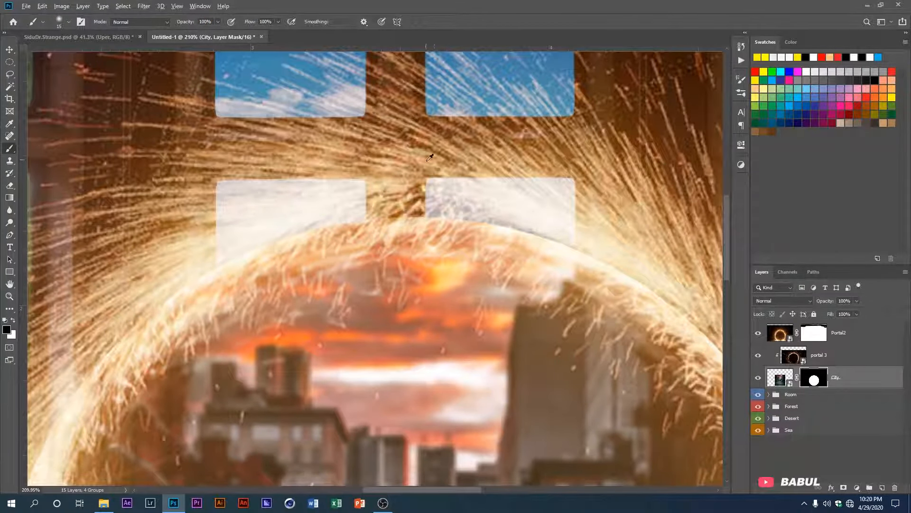
Step: Paint black on the City mask along the portal's upper arc with a soft 56 px brush to hide the hard circular edge
scroll(435, 215, up, 1)
key(bracketright)
key(bracketright)
key(bracketright)
key(bracketright)
key(bracketright)
key(bracketright)
key(bracketright)
key(bracketright)
key(bracketright)
key(bracketright)
key(bracketright)
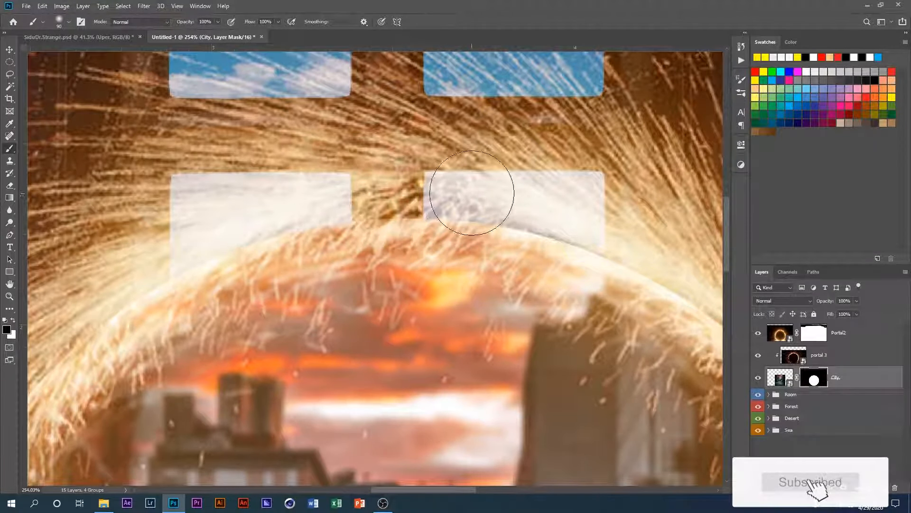
scroll(469, 203, down, 2)
drag(464, 195, 456, 226)
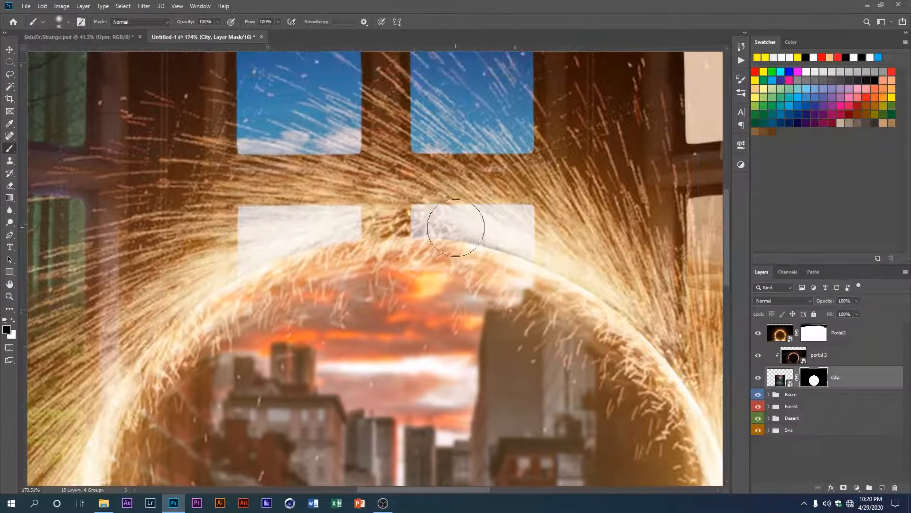
right_click(457, 224)
click(522, 218)
click(393, 220)
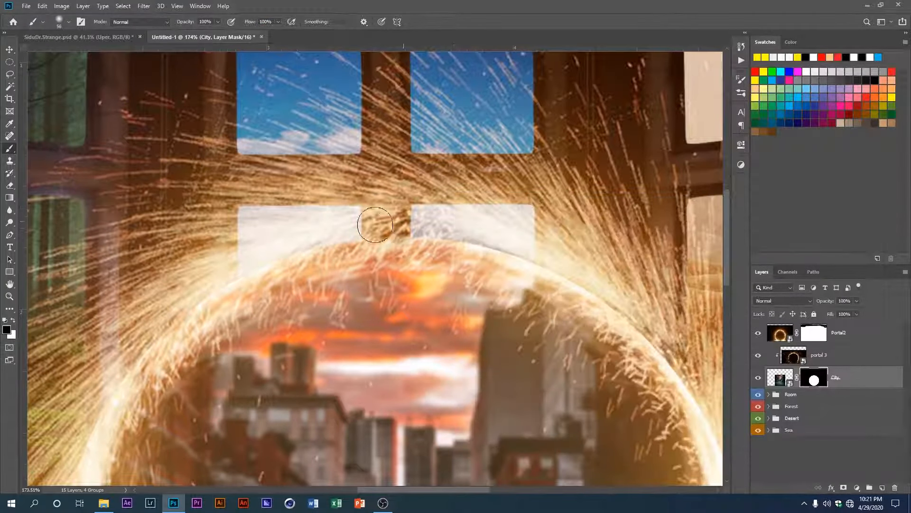
mouse_move(258, 261)
mouse_down()
mouse_move(311, 238)
mouse_move(480, 224)
mouse_move(588, 268)
mouse_up()
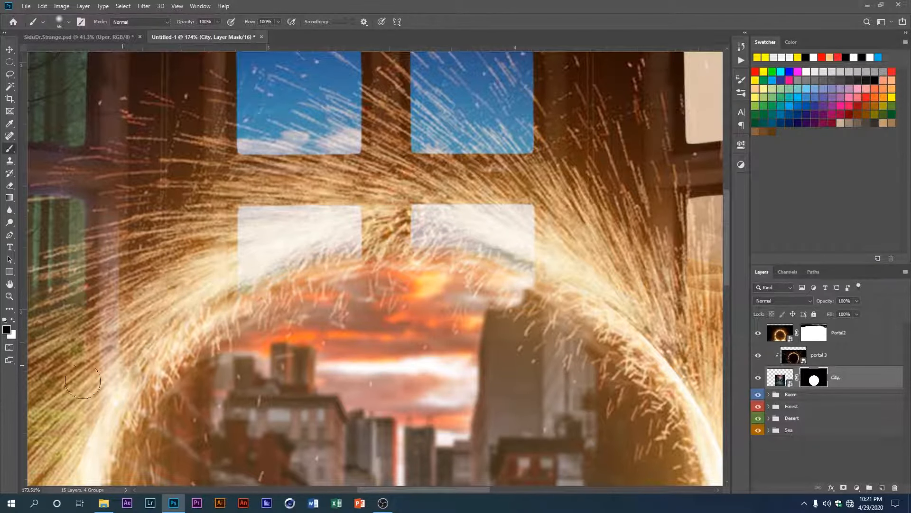
Step: Continue painting black on the City mask around the portal's sides and base to hide street spilling beyond the ring
scroll(94, 366, down, 6)
drag(160, 325, 227, 205)
scroll(484, 218, down, 1)
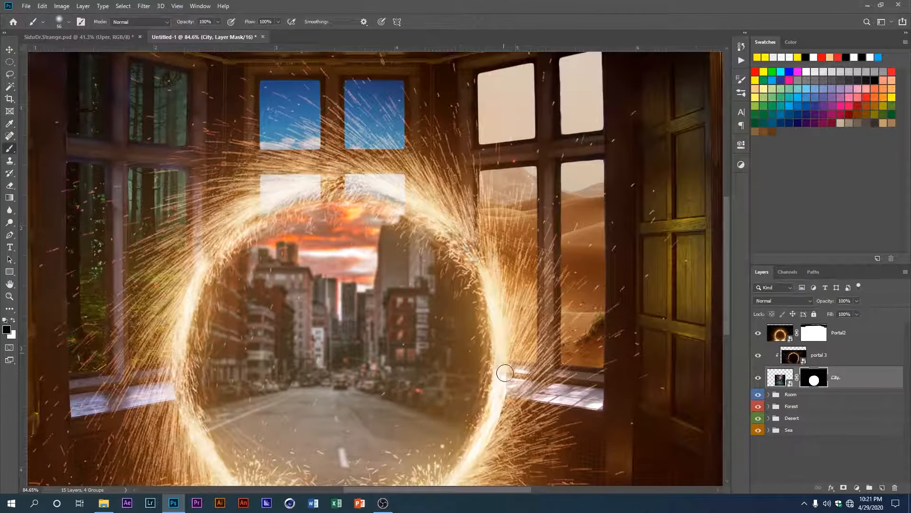
drag(491, 472, 491, 272)
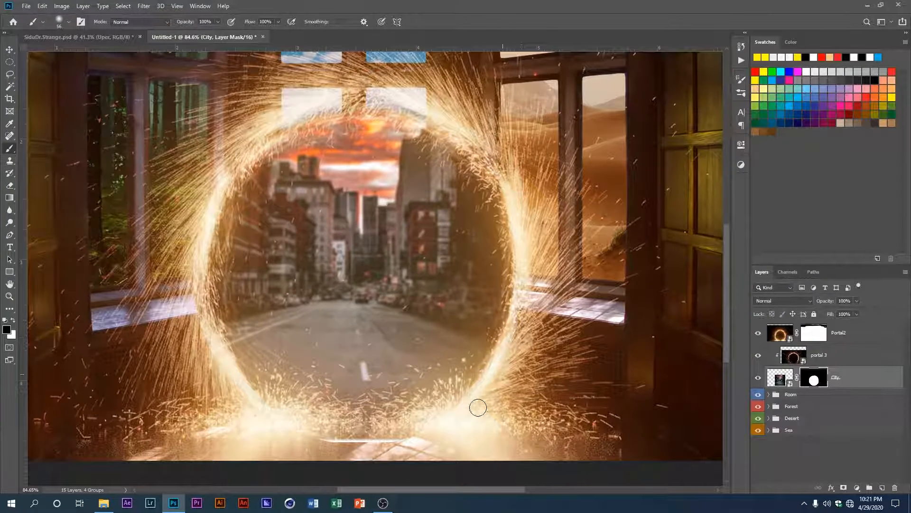
mouse_move(319, 448)
mouse_down()
mouse_move(404, 454)
mouse_move(362, 444)
mouse_up()
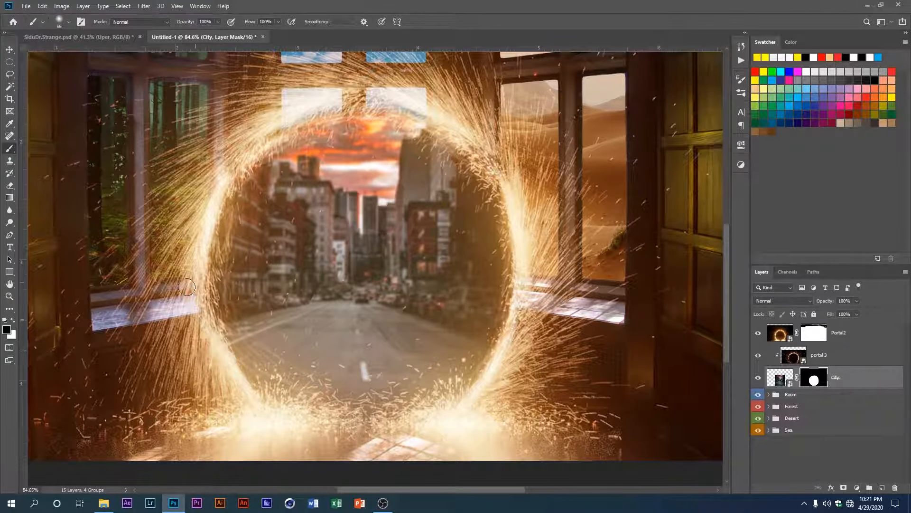
Step: Scale the masked City layer to about 103.23% around its centre and apply the transform
scroll(203, 167, up, 3)
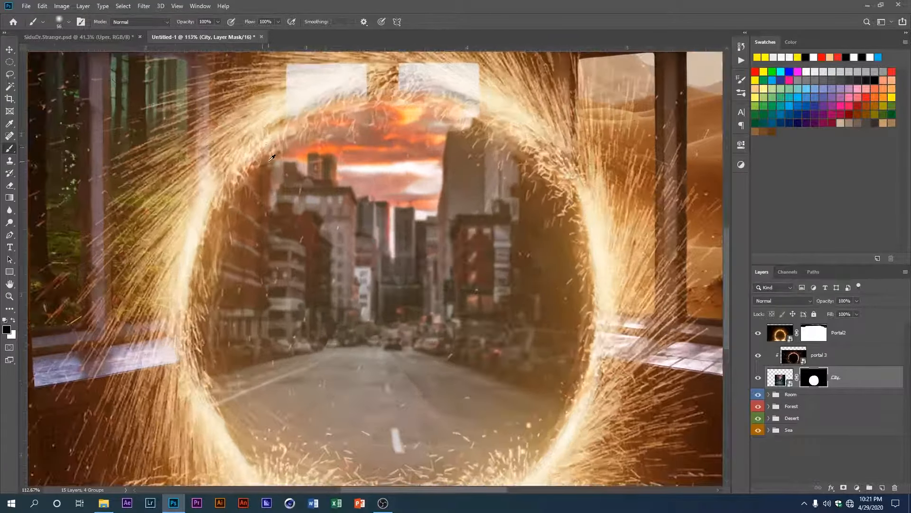
scroll(203, 168, down, 5)
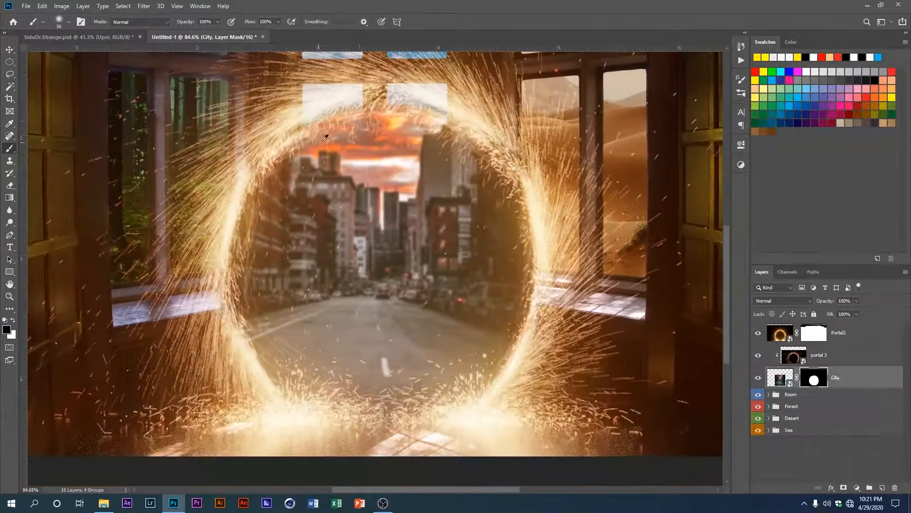
scroll(414, 210, up, 4)
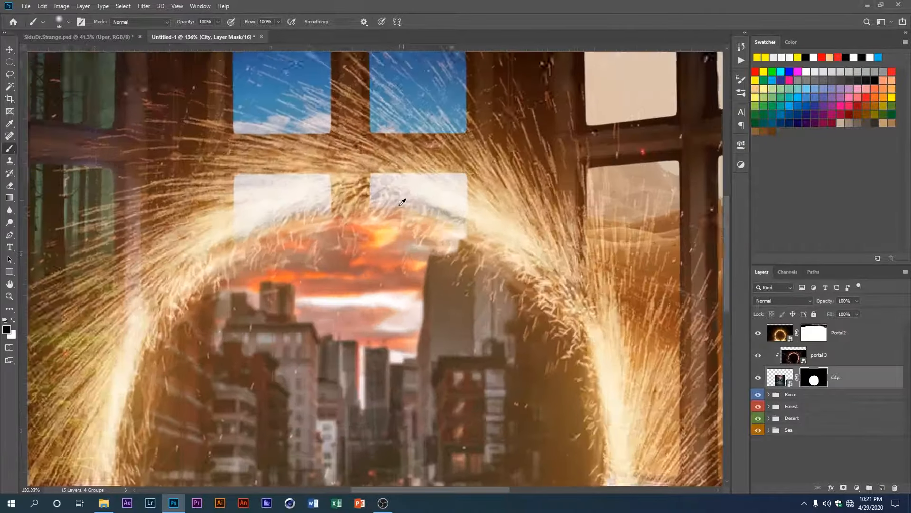
key(ctrl+t)
scroll(402, 224, down, 2)
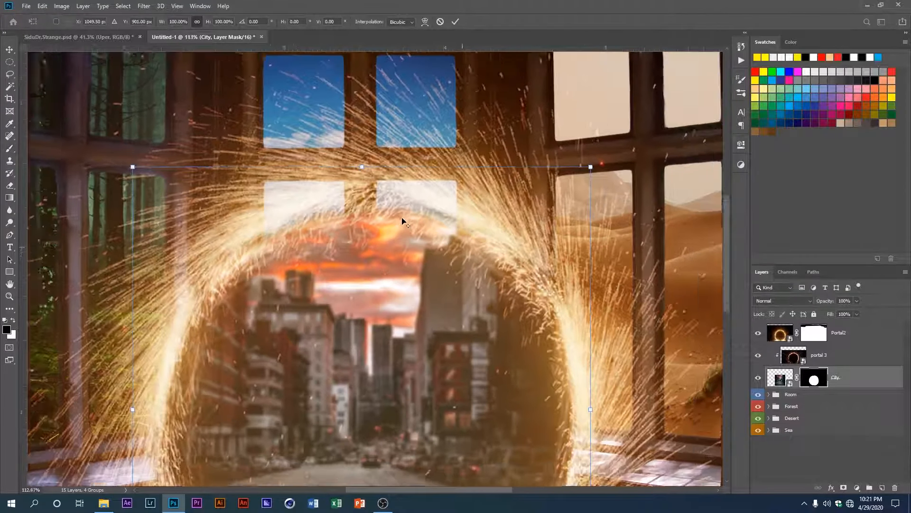
drag(365, 172, 365, 166)
key(Return)
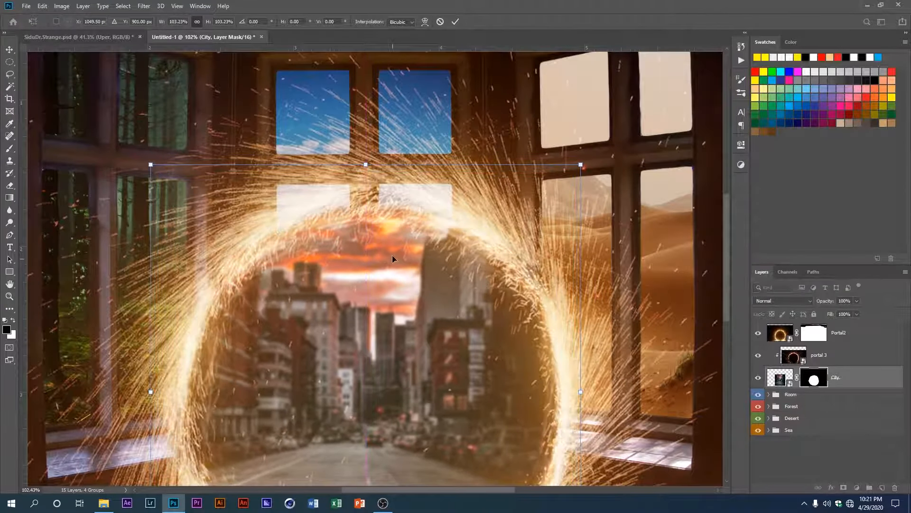
key(b)
scroll(410, 268, down, 2)
scroll(412, 337, down, 1)
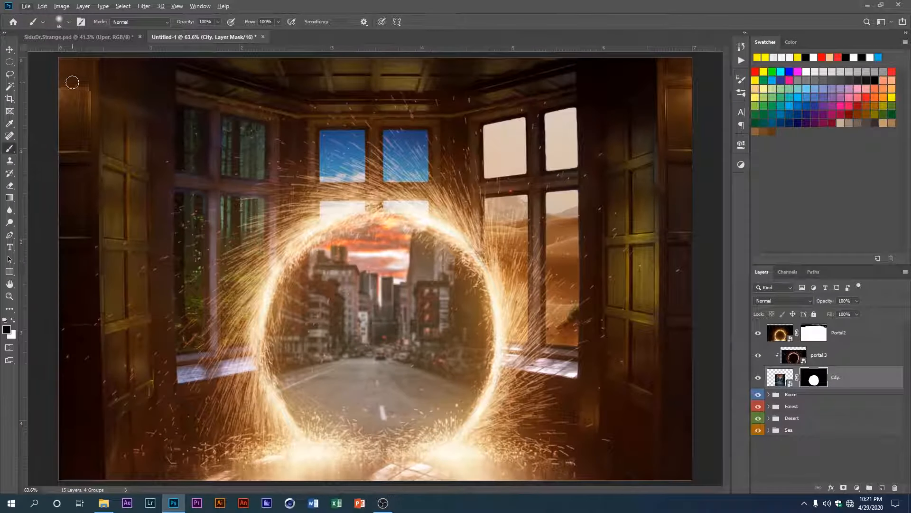
Step: Group the Portal2, portal 3 and City layers as Portal and give the group a violet colour label
click(10, 49)
scroll(269, 235, down, 1)
shift+click(850, 334)
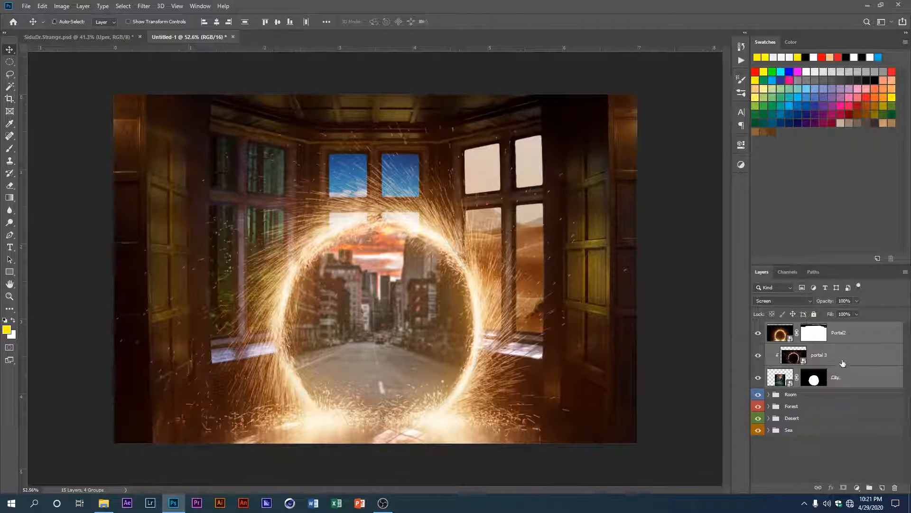
key(ctrl+g)
double_click(801, 327)
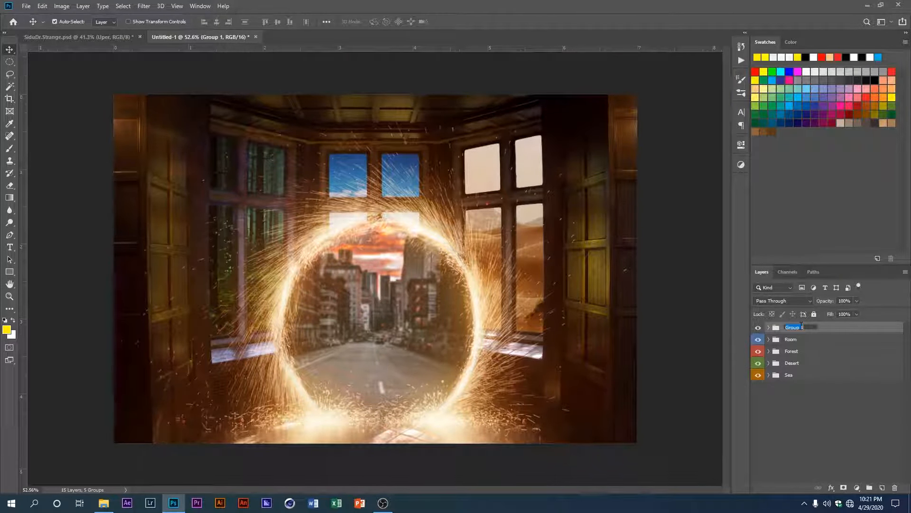
key(Return)
right_click(759, 327)
click(776, 398)
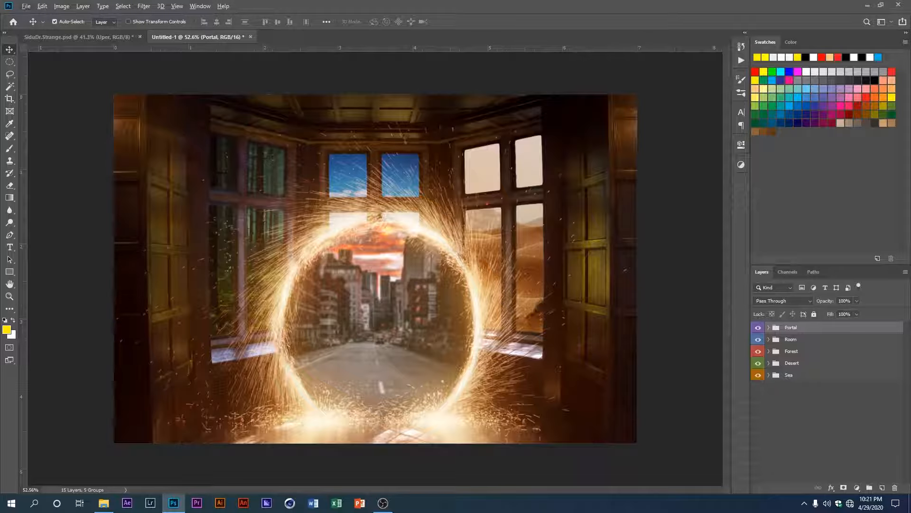
Step: Open MOdel.psb from the file explorer and copy its masked model layer into Untitled-1, accepting the different bit depth
key(alt+Tab)
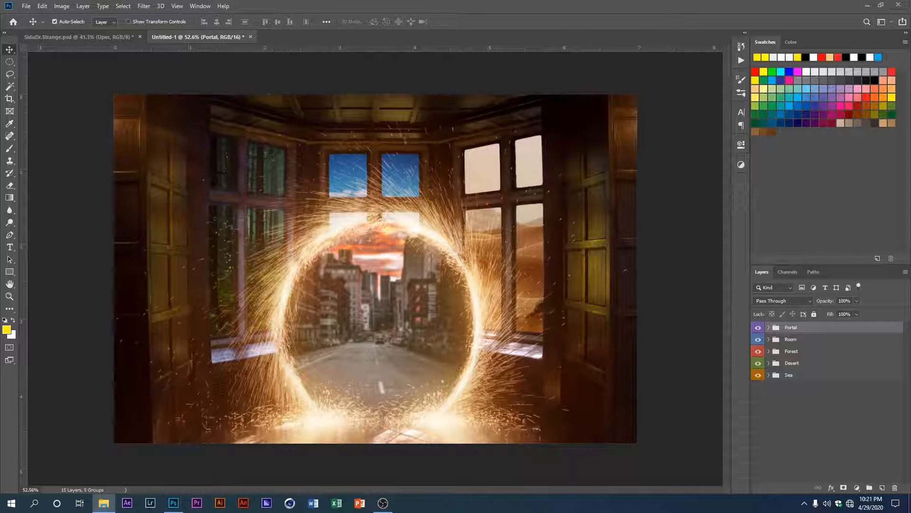
drag(646, 6, 427, 40)
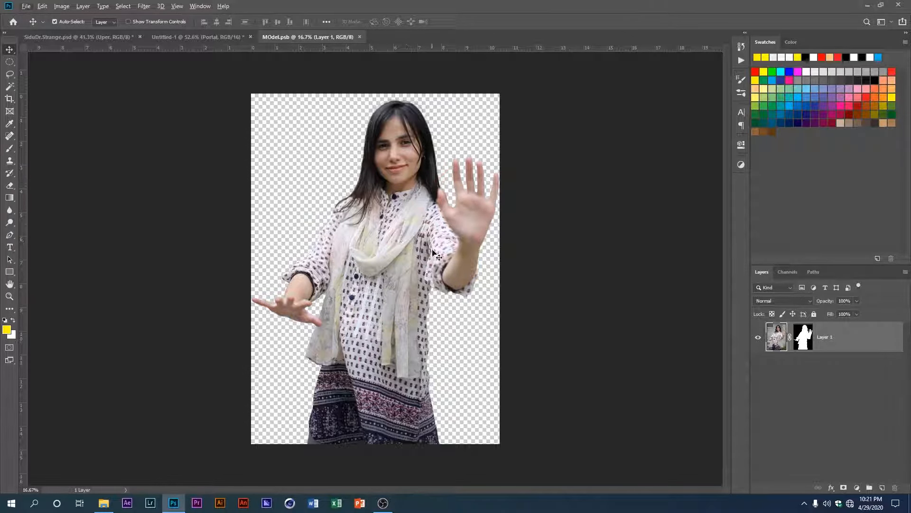
drag(342, 194, 386, 306)
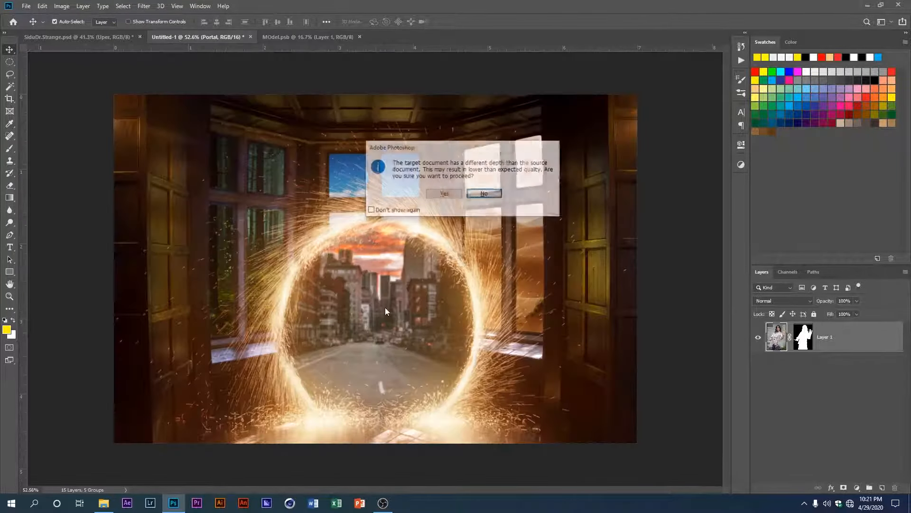
click(437, 197)
Step: Scale the model layer to about 23.08% width and 23.68% height and place it in front of the portal
scroll(371, 271, down, 3)
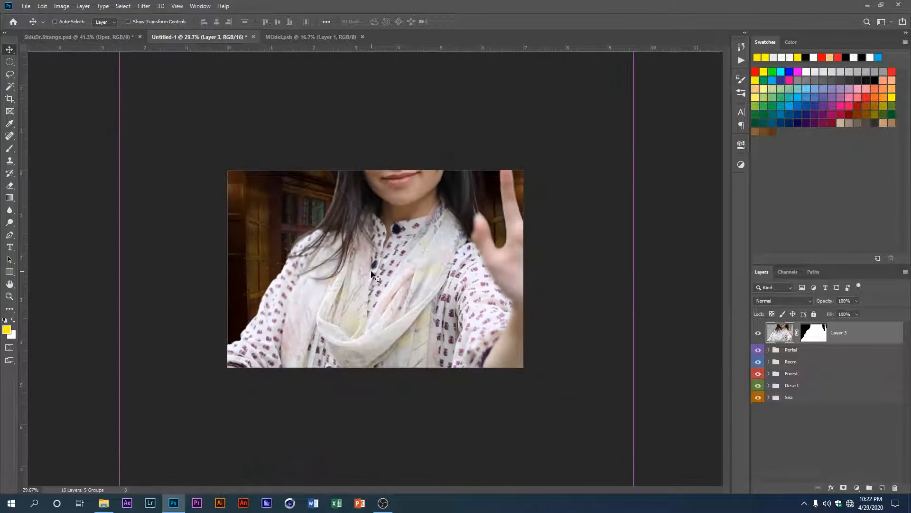
scroll(371, 271, down, 3)
key(ctrl+t)
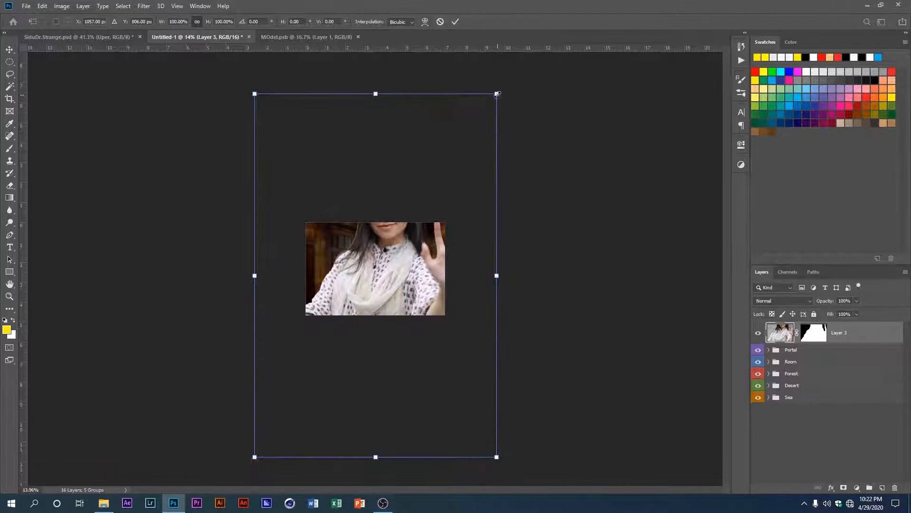
drag(497, 94, 403, 236)
scroll(377, 303, up, 5)
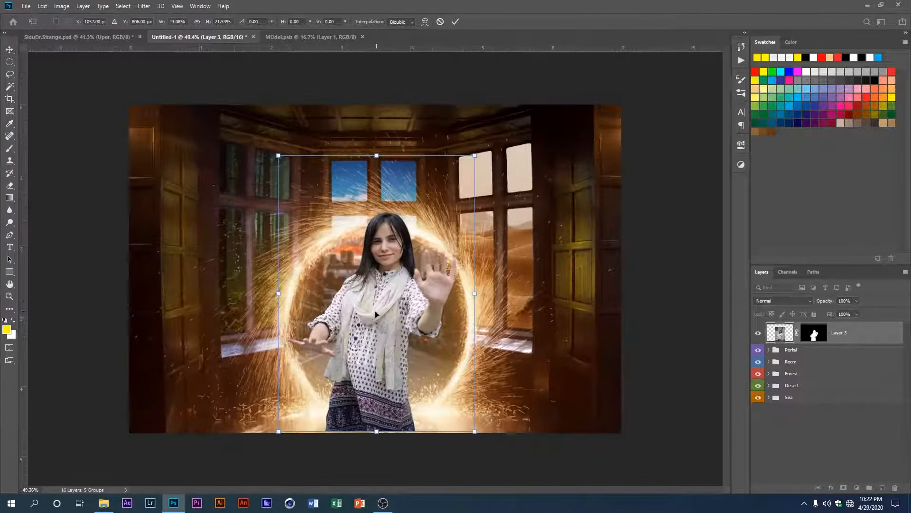
drag(378, 287, 381, 301)
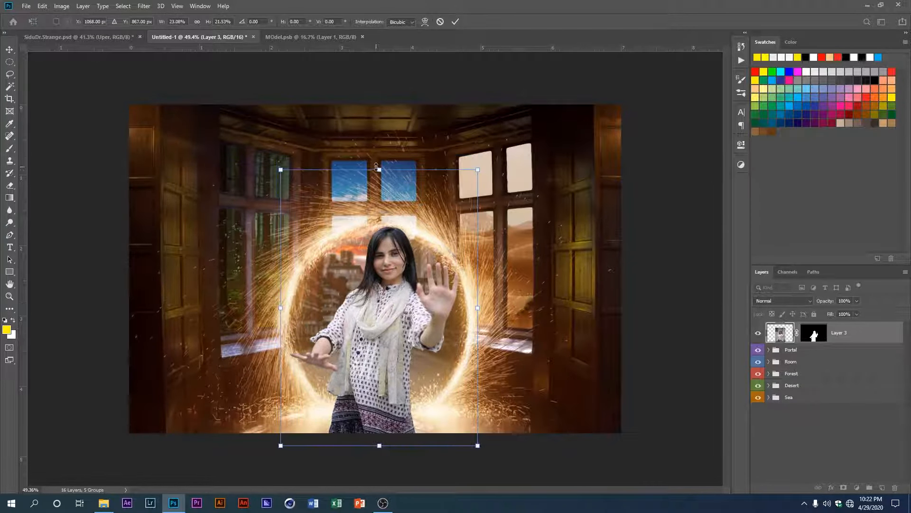
drag(376, 166, 376, 153)
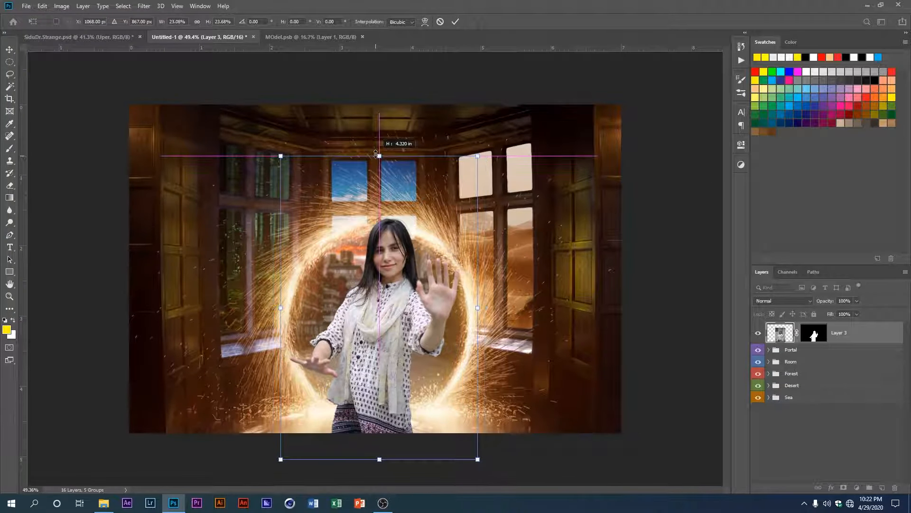
drag(392, 294, 400, 280)
key(Return)
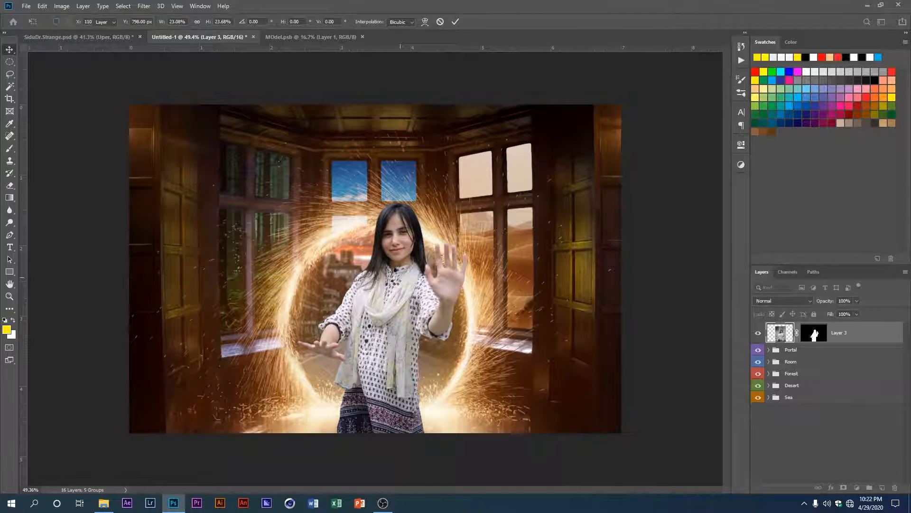
Step: Scale the model down to about 89.98% and move it lower, so it stands in front of the portal's centre
scroll(398, 285, up, 1)
key(ctrl+t)
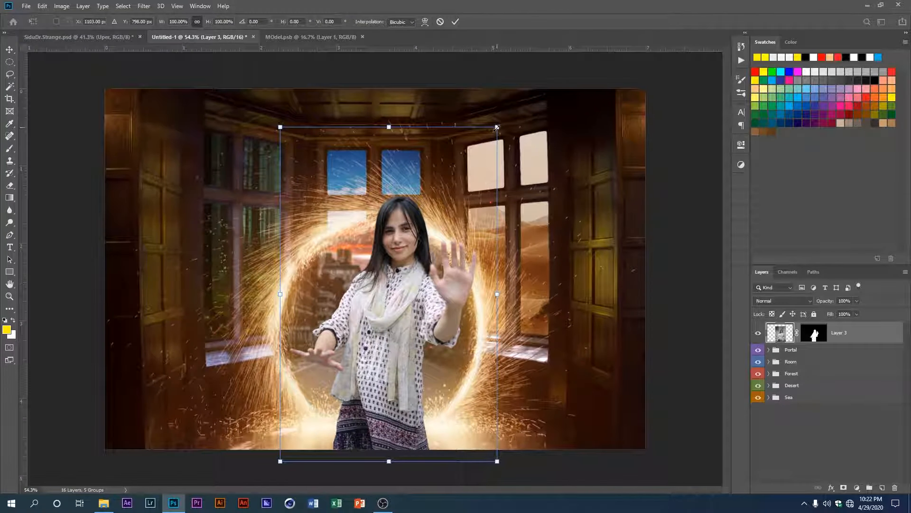
drag(497, 127, 486, 143)
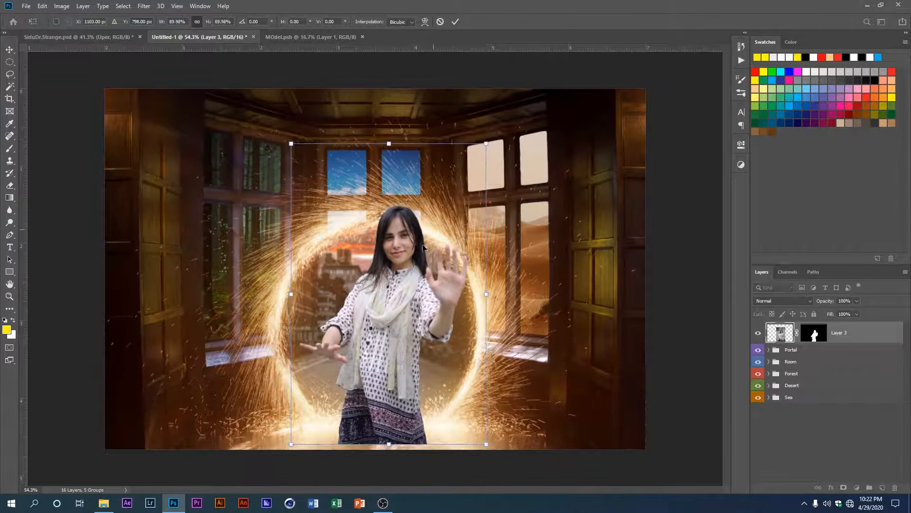
drag(424, 248, 424, 262)
key(Return)
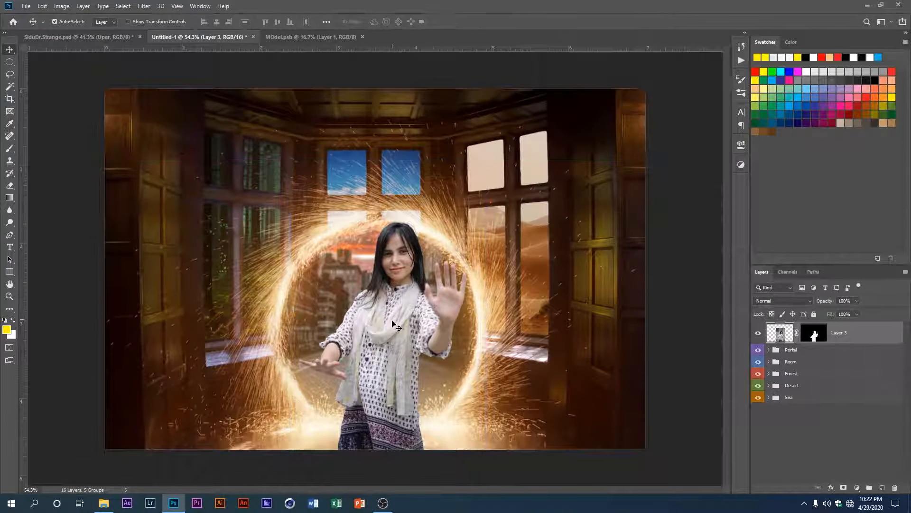
drag(393, 324, 390, 321)
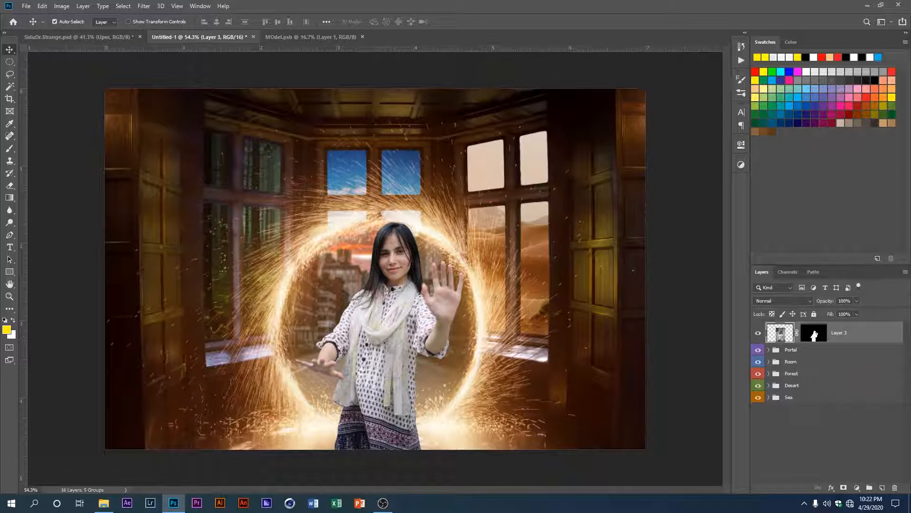
click(383, 503)
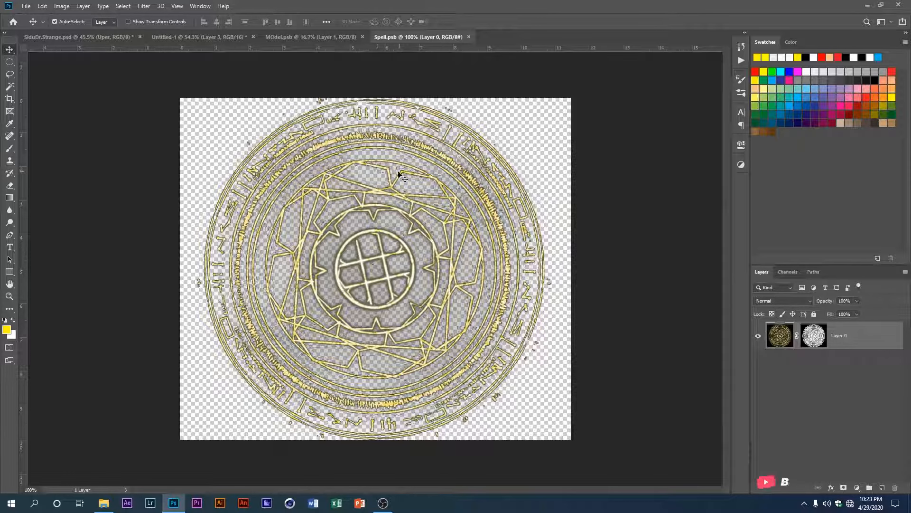
drag(393, 187, 398, 242)
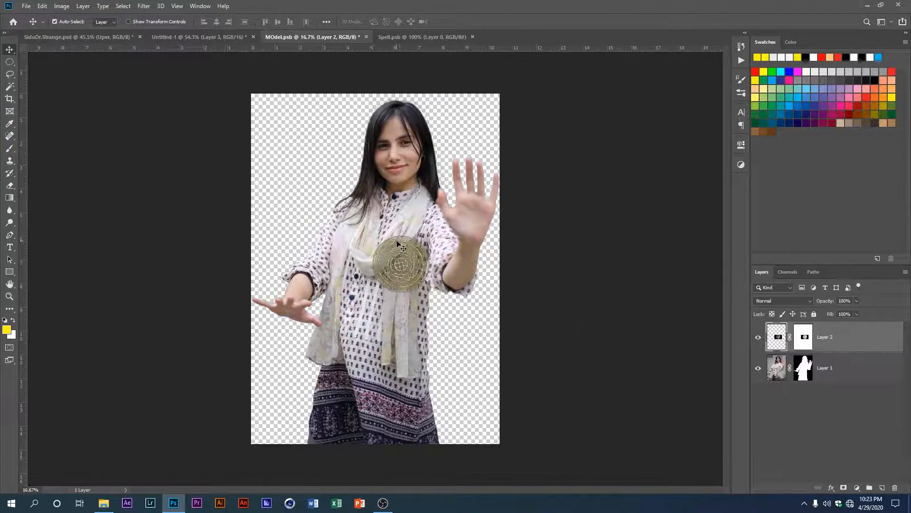
key(ctrl+t)
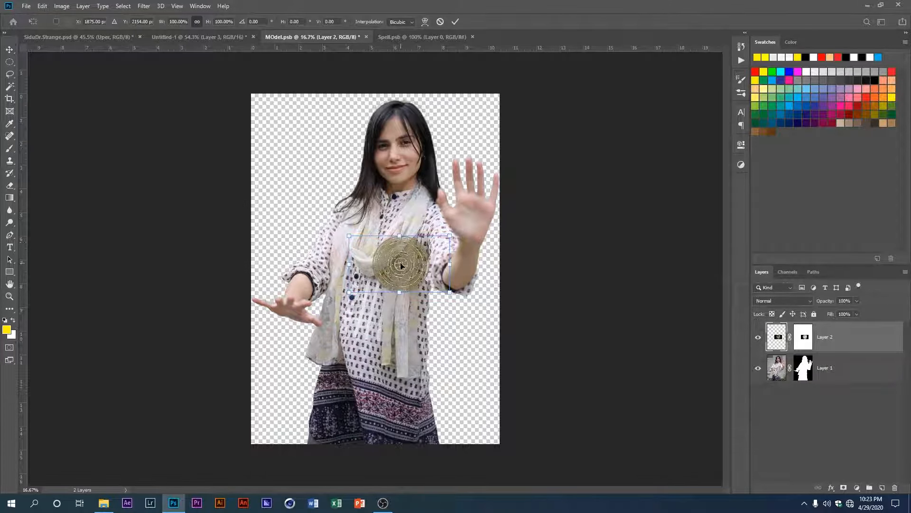
key(Escape)
Step: Copy the masked spell circle layer from Spell.psb into Untitled-1, accepting the different bit depth
click(419, 37)
drag(383, 172, 381, 274)
click(440, 195)
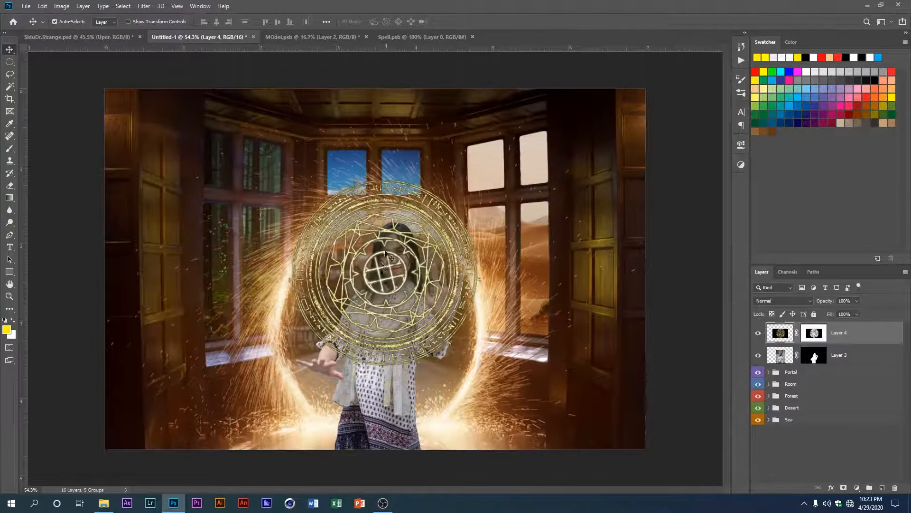
Step: Scale the spell circle to about 57.11% width and 58.75% height and place it over the model's raised hand
scroll(385, 254, down, 1)
key(ctrl+t)
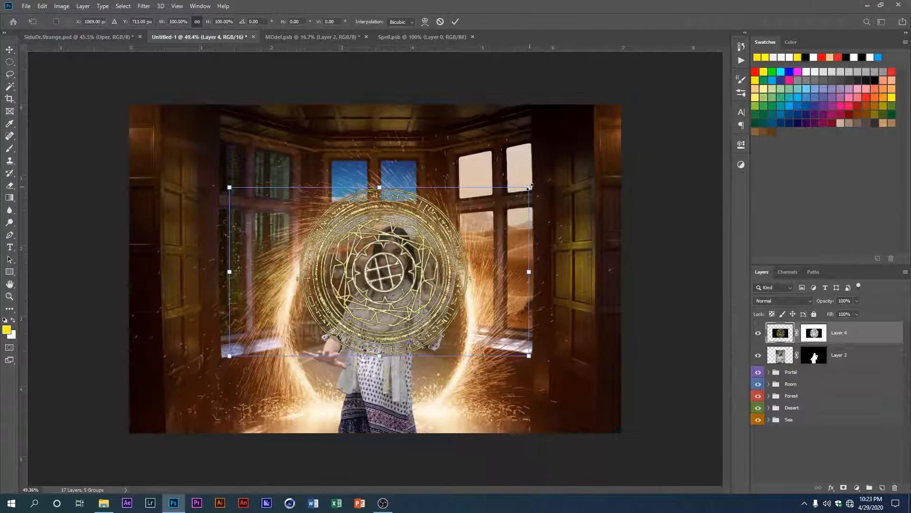
drag(529, 187, 556, 169)
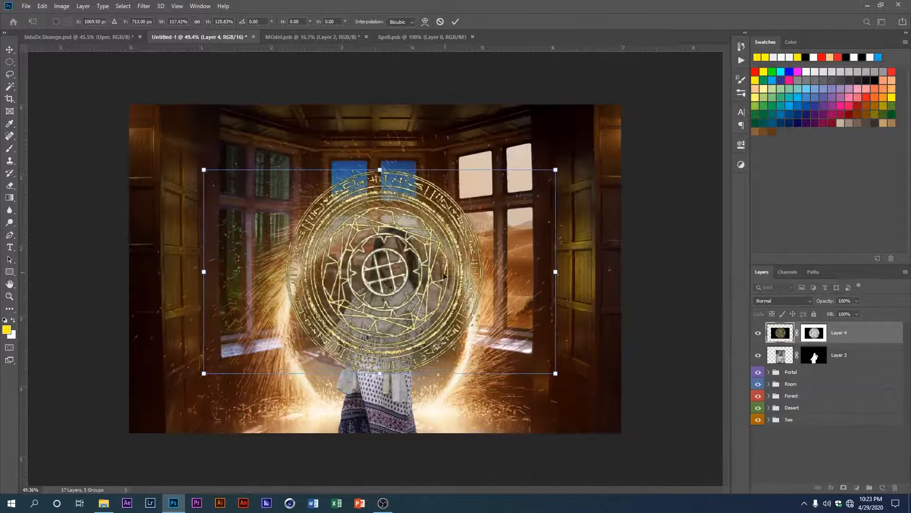
drag(444, 276, 481, 295)
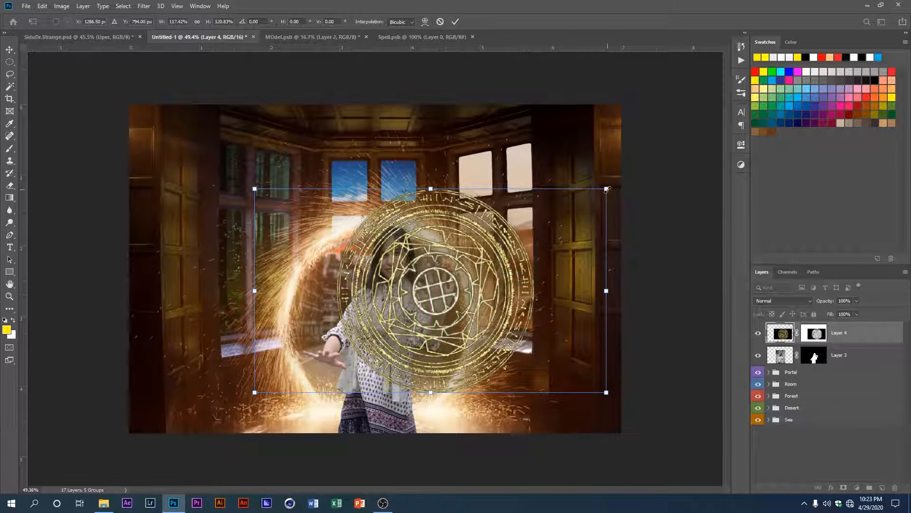
drag(607, 189, 520, 242)
drag(446, 300, 454, 302)
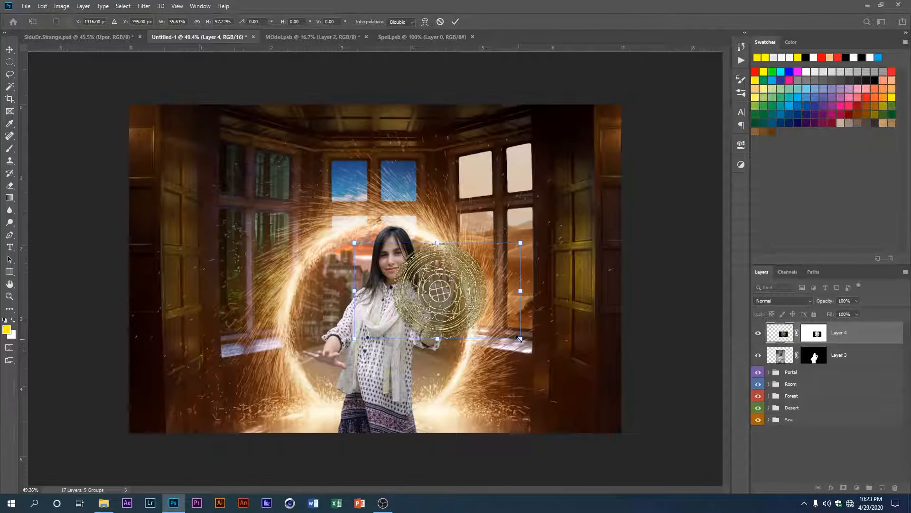
drag(520, 339, 521, 342)
drag(444, 297, 441, 300)
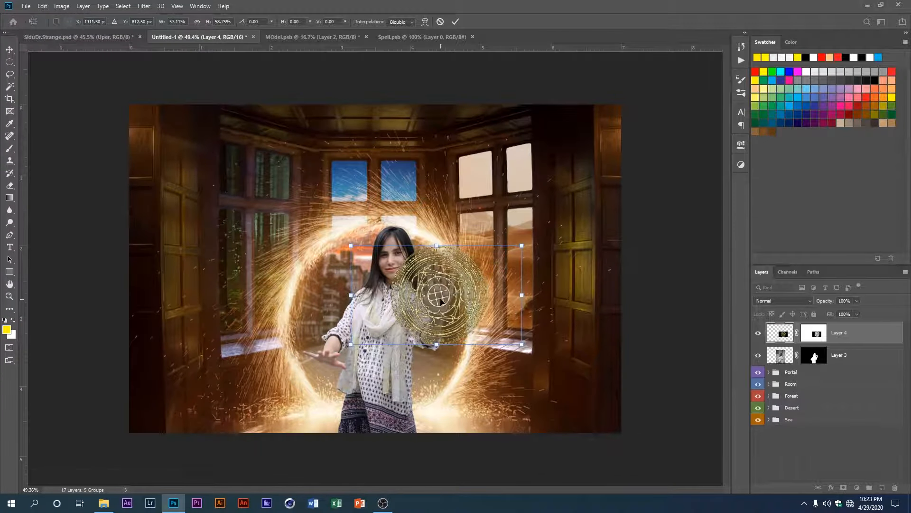
key(Return)
Step: Set the blend mode of the raised hand's spell circle to Screen
click(793, 303)
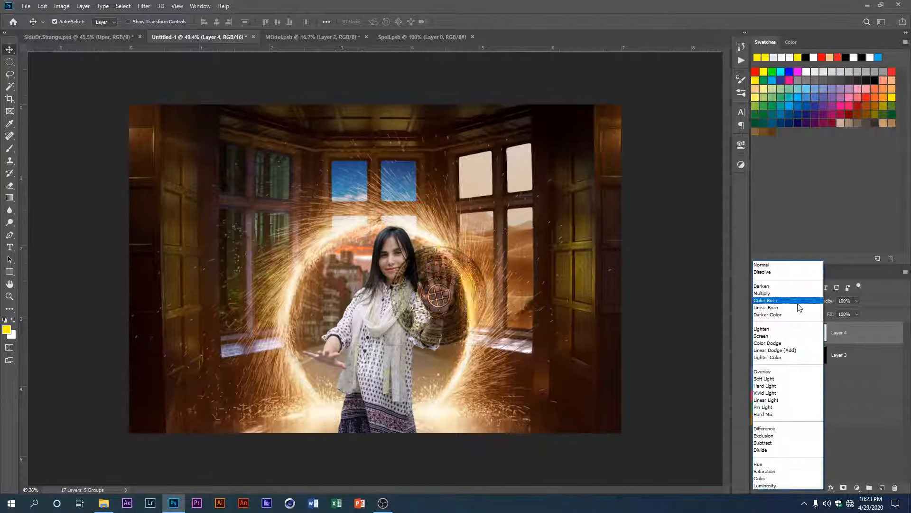
click(784, 336)
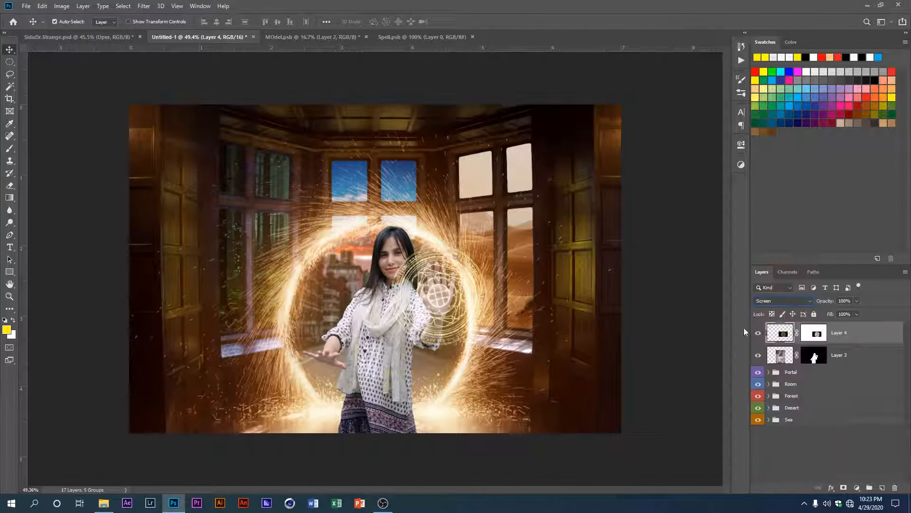
scroll(437, 303, up, 3)
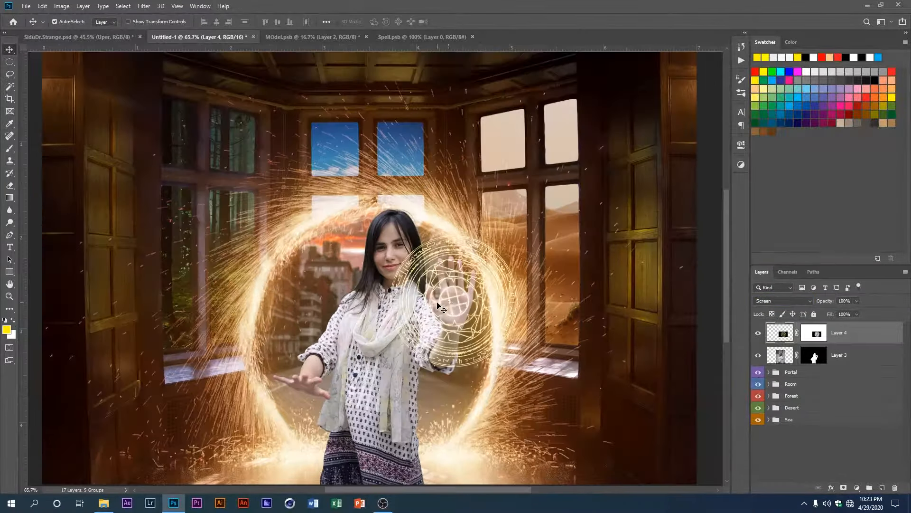
scroll(452, 318, down, 2)
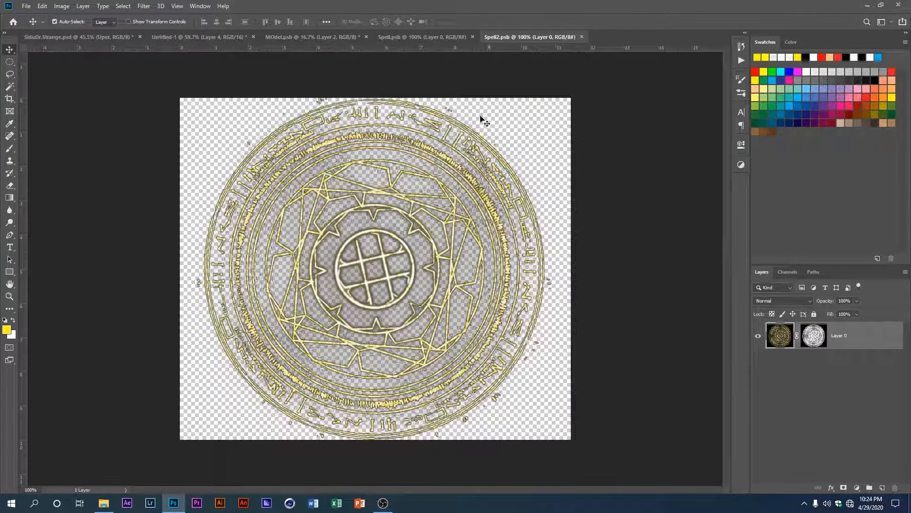
Step: Copy the spell circle layer from Spell2.psb into Untitled-1 and set its blend mode to Screen
drag(351, 141, 284, 291)
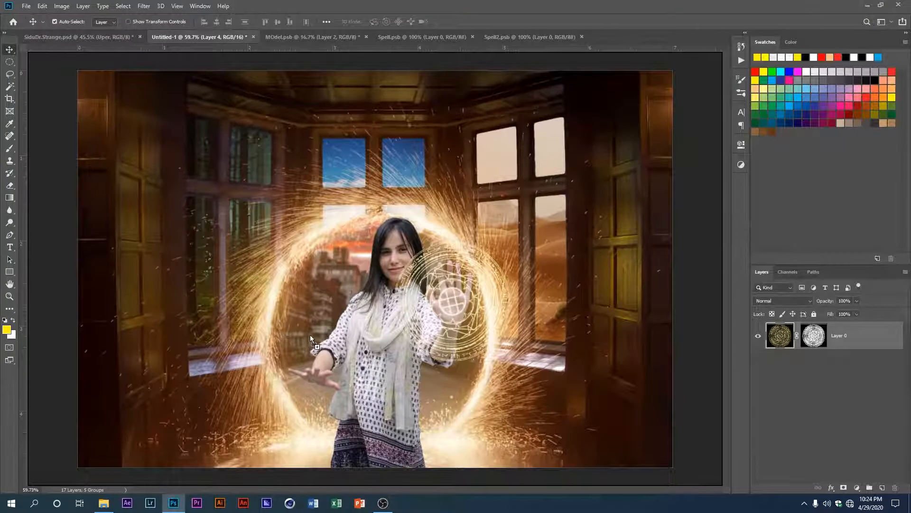
drag(311, 337, 310, 337)
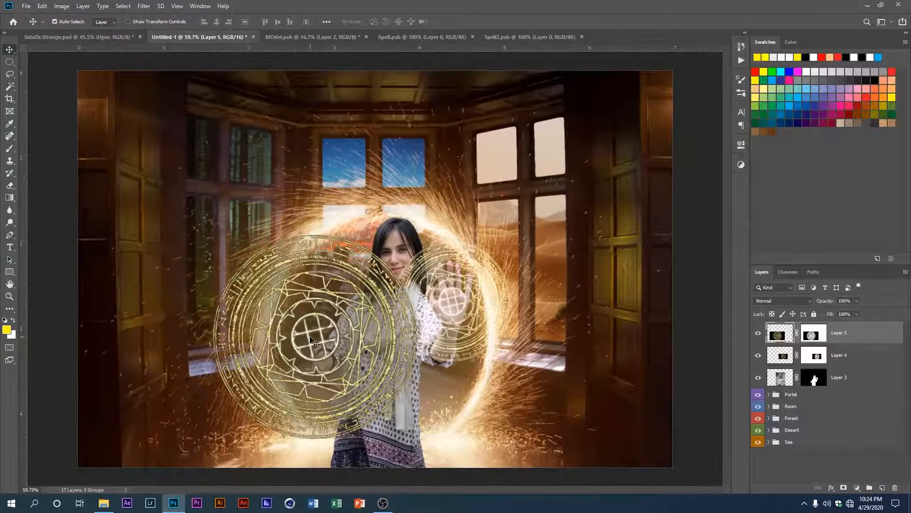
click(779, 300)
click(773, 346)
Step: Scale the second spell circle down to roughly half size around the model's lowered hand
drag(512, 266, 386, 290)
key(ctrl+t)
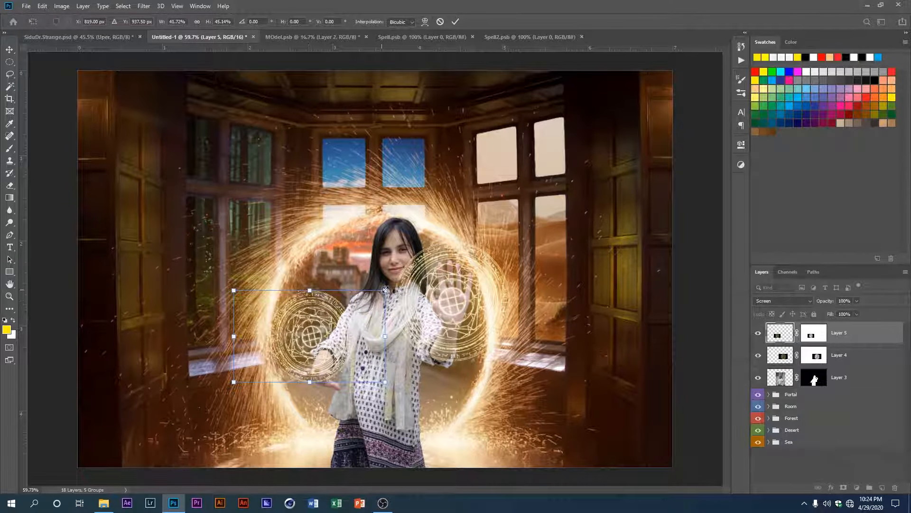
drag(390, 288, 410, 281)
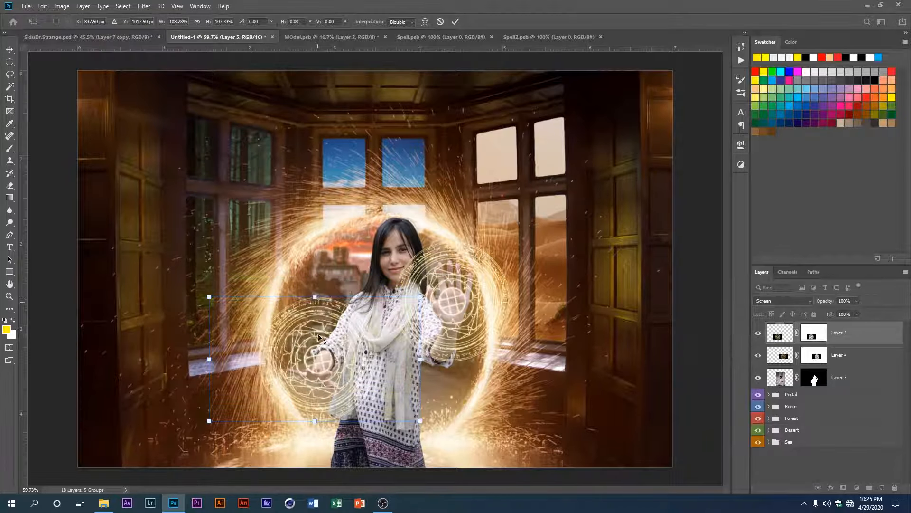
key(Return)
Step: Apply a Perspective transform to the second spell circle, spreading its upper edge wide and narrowing its lower edge
scroll(312, 375, up, 2)
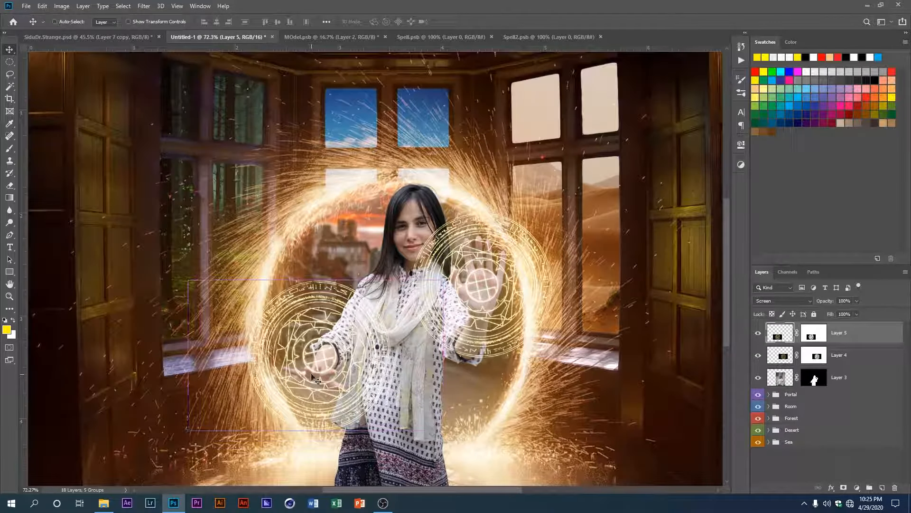
key(ctrl+t)
right_click(362, 397)
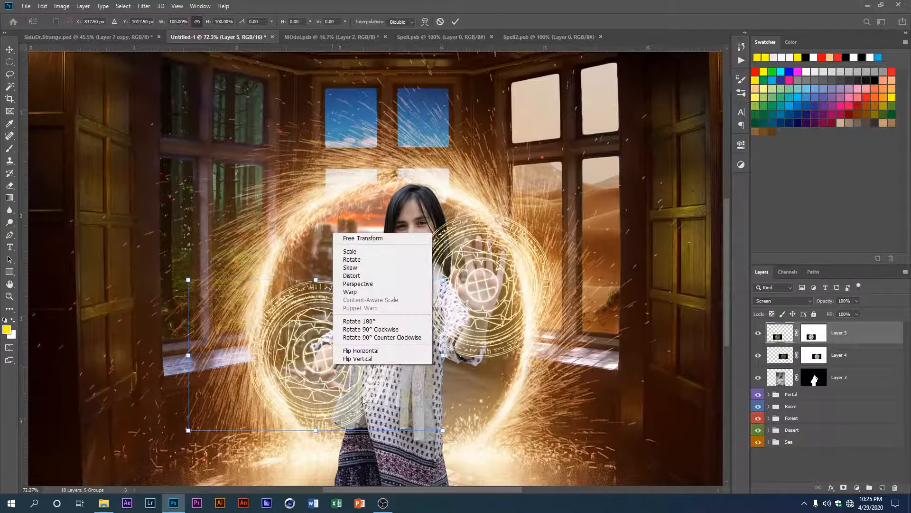
click(370, 285)
drag(443, 430, 375, 430)
drag(442, 280, 39, 318)
scroll(39, 318, down, 5)
drag(367, 383, 395, 385)
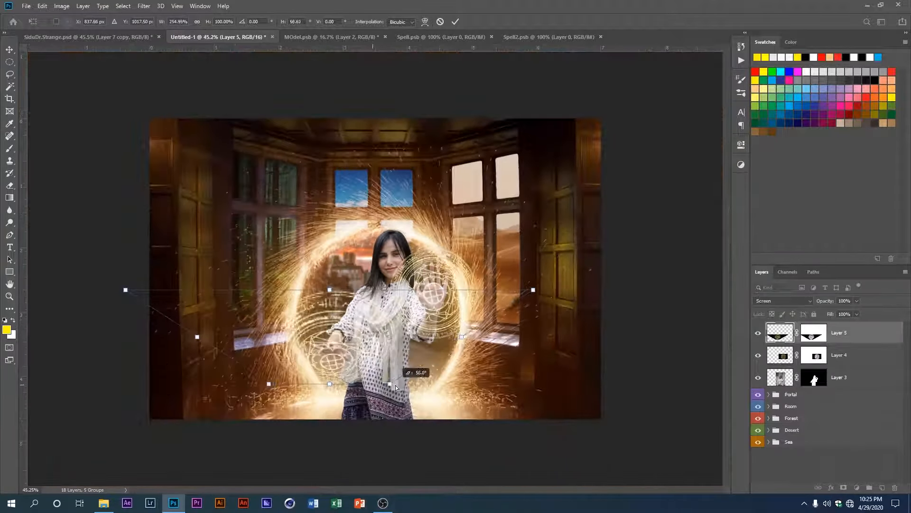
key(Return)
Step: Shrink and flatten the second spell circle into a thin disc and place it just beneath the model's lowered hand
key(ctrl+t)
drag(536, 290, 425, 322)
scroll(345, 345, up, 11)
drag(317, 332, 308, 387)
scroll(320, 393, down, 2)
drag(513, 342, 521, 341)
drag(520, 413, 508, 414)
drag(83, 415, 142, 397)
drag(278, 388, 280, 398)
key(Return)
scroll(288, 381, down, 1)
scroll(288, 383, down, 6)
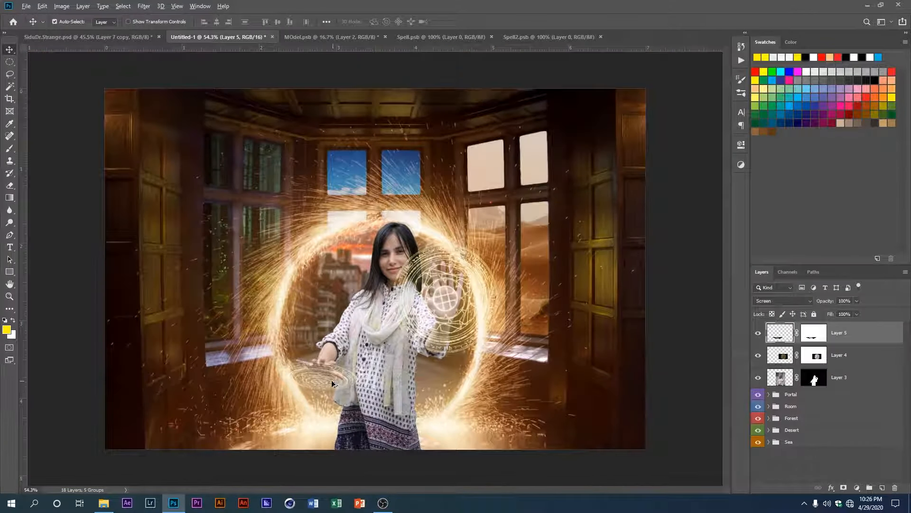
Step: Scale the raised hand's spell circle down slightly and recentre it over the palm
click(454, 303)
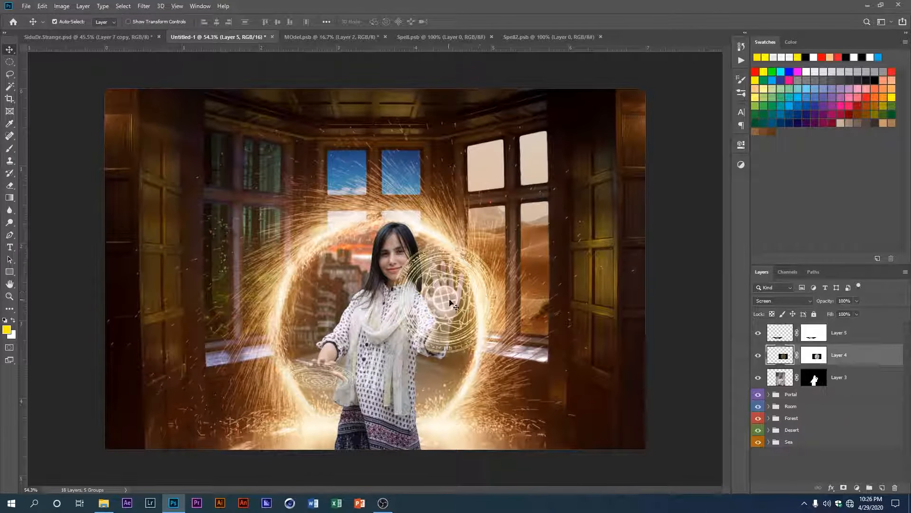
key(ctrl+t)
drag(537, 243, 526, 249)
drag(471, 288, 473, 286)
key(Return)
Step: Put the model layer, Layer 3, in a group named Model
scroll(363, 364, up, 1)
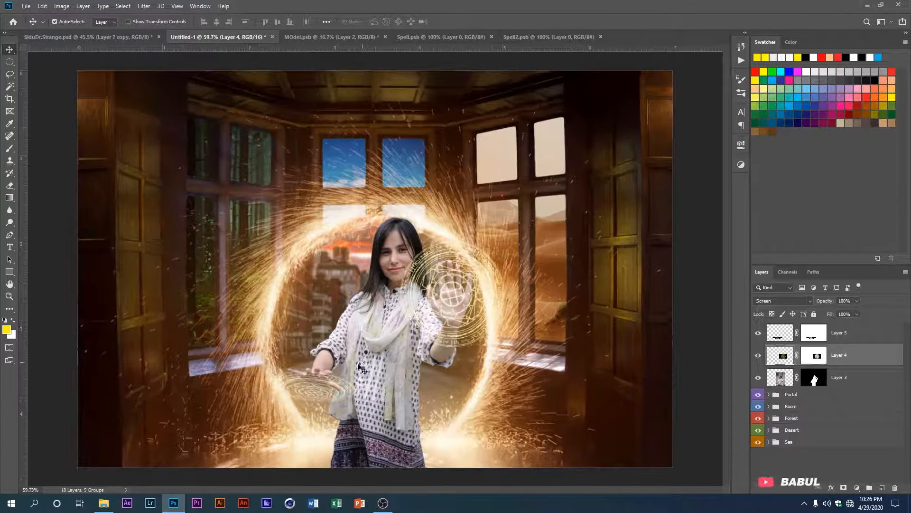
scroll(360, 366, up, 1)
click(799, 377)
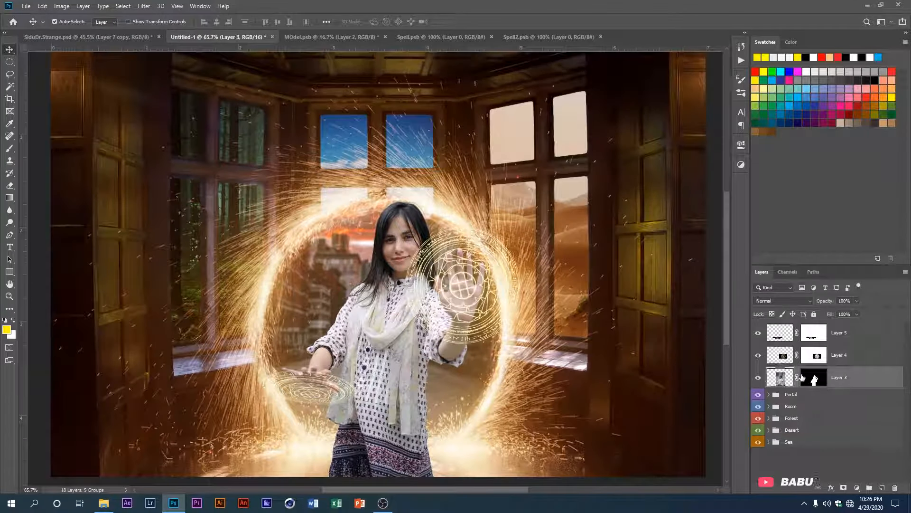
key(ctrl+g)
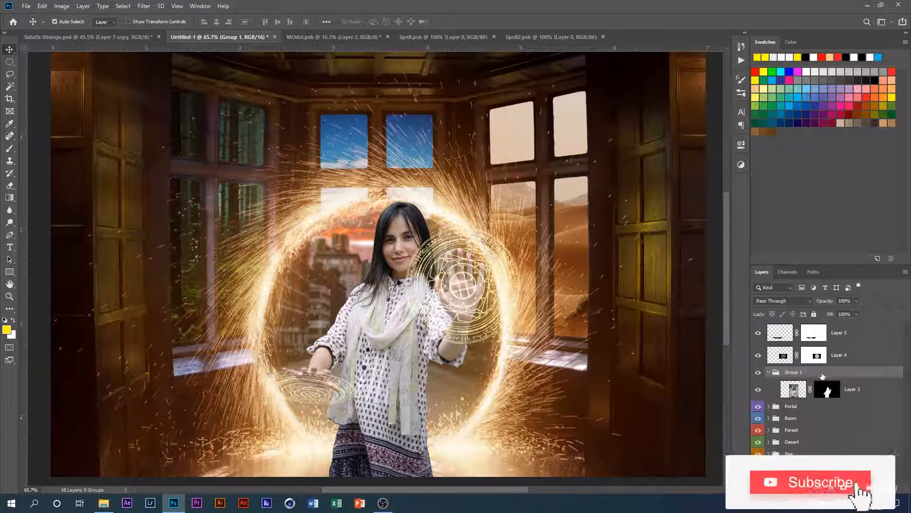
double_click(792, 373)
text(MEdel)
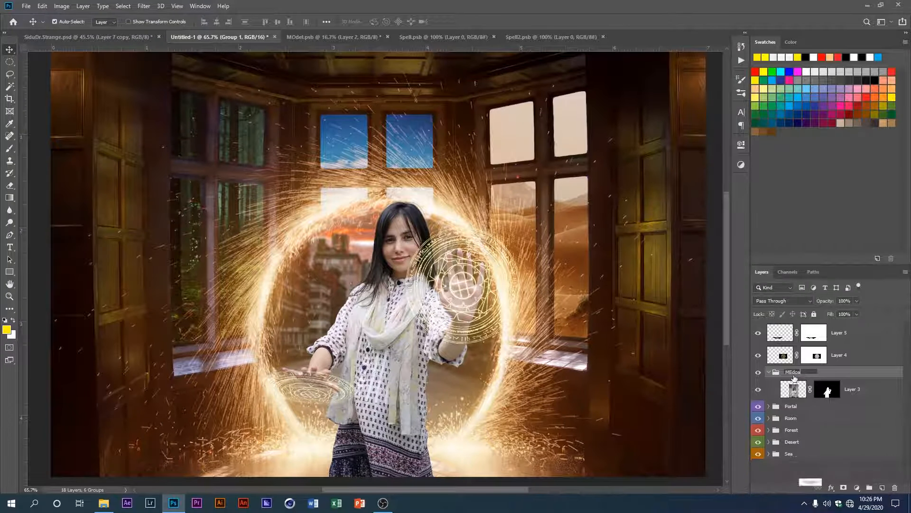
text(oa)
key(Return)
Step: Group the two spell circle layers, Layer 4 and Layer 5, and name the group Spells
click(838, 357)
shift+click(840, 338)
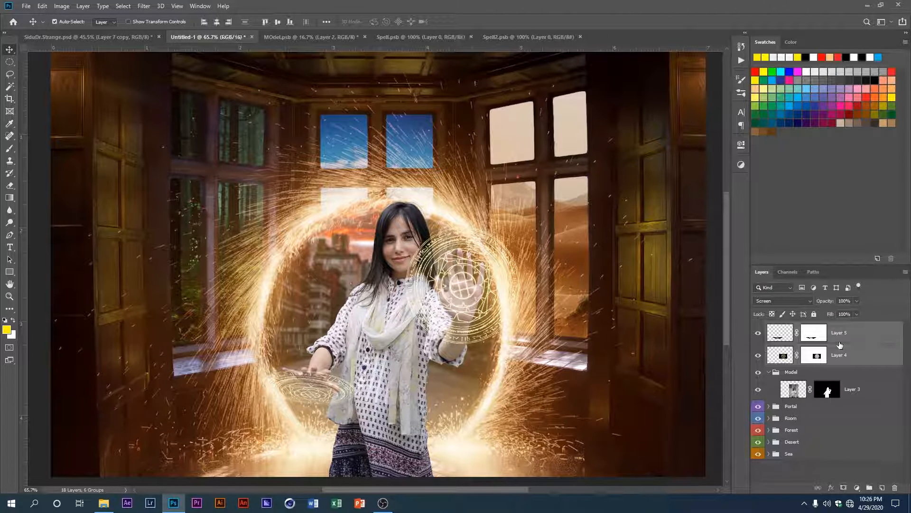
key(ctrl+g)
double_click(798, 327)
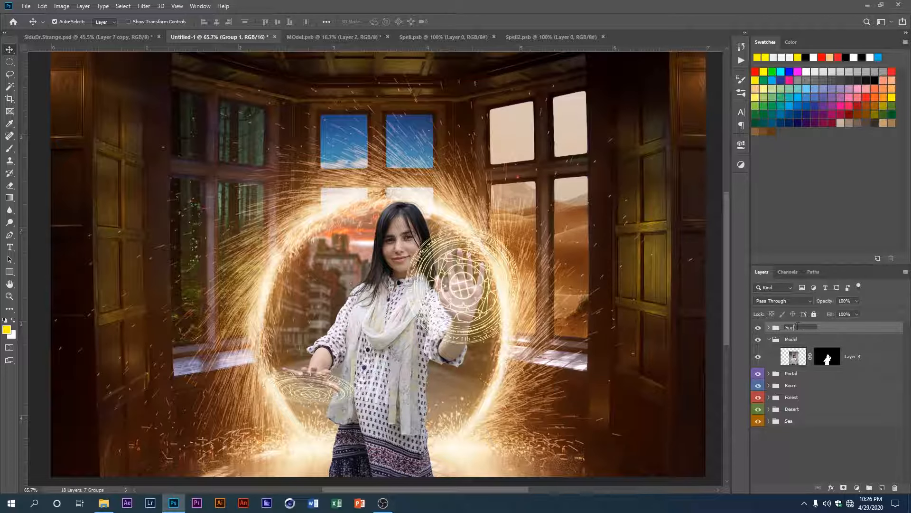
text(Spells)
key(Return)
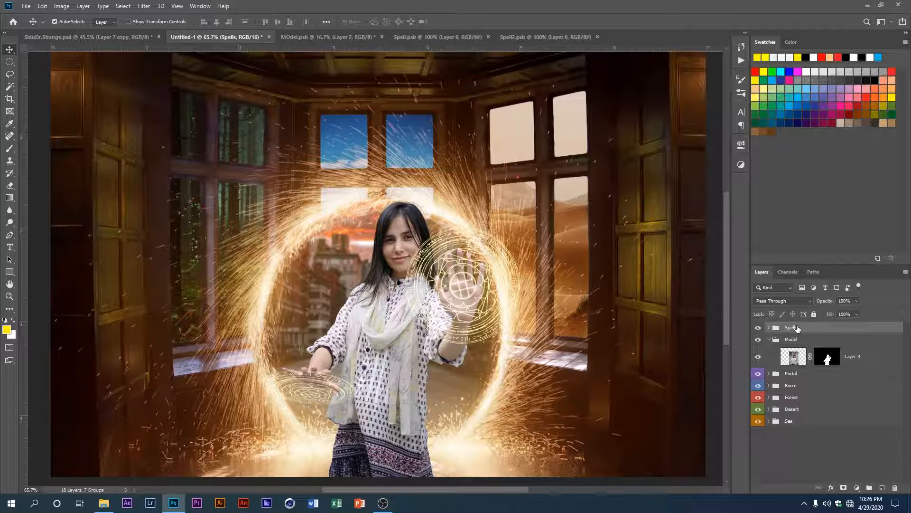
Step: Give the Model group an orange colour label and the Spells group a blue one, and collapse the Model group
right_click(761, 340)
click(778, 377)
right_click(758, 328)
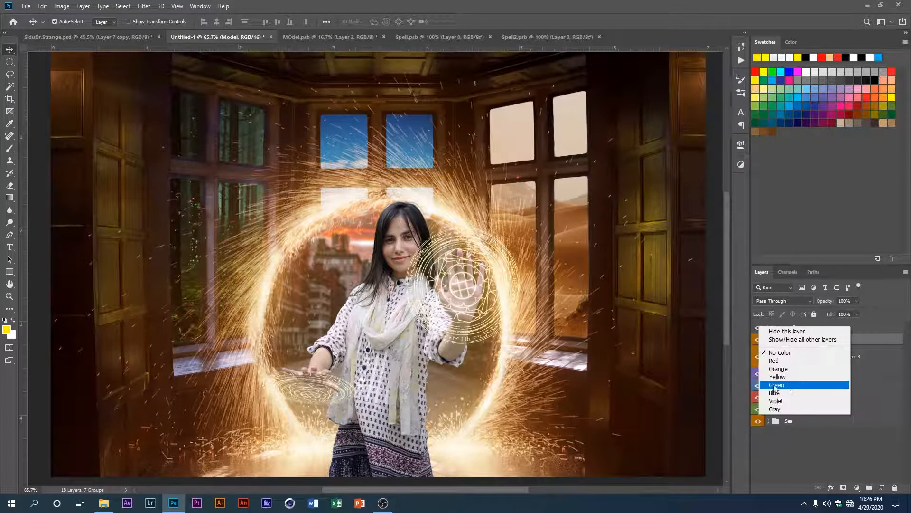
click(776, 393)
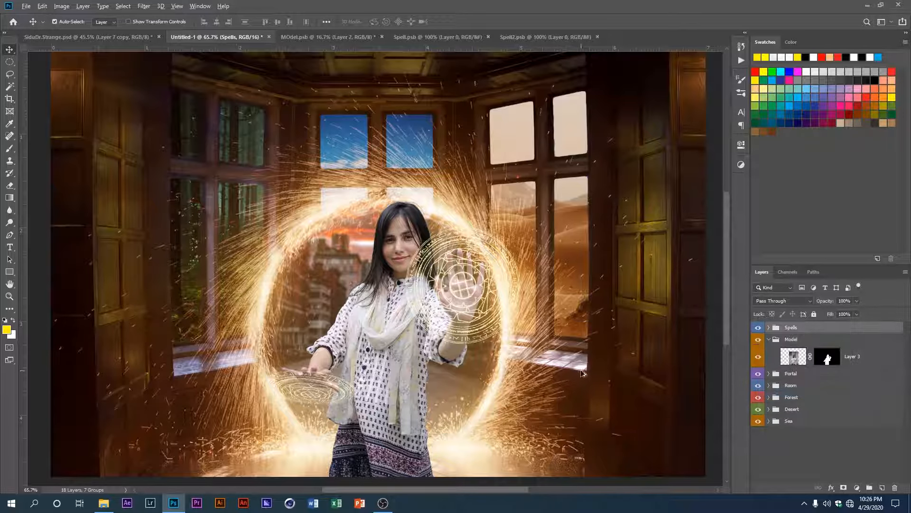
click(769, 339)
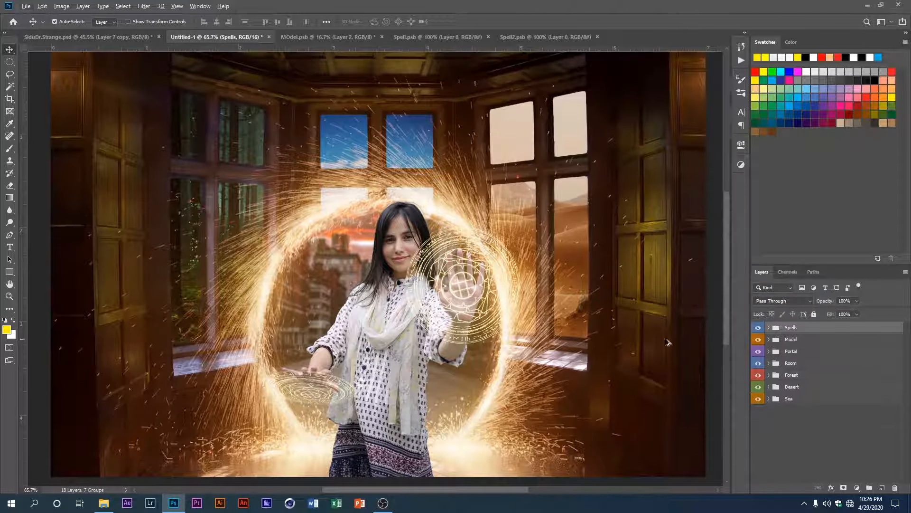
scroll(377, 305, down, 2)
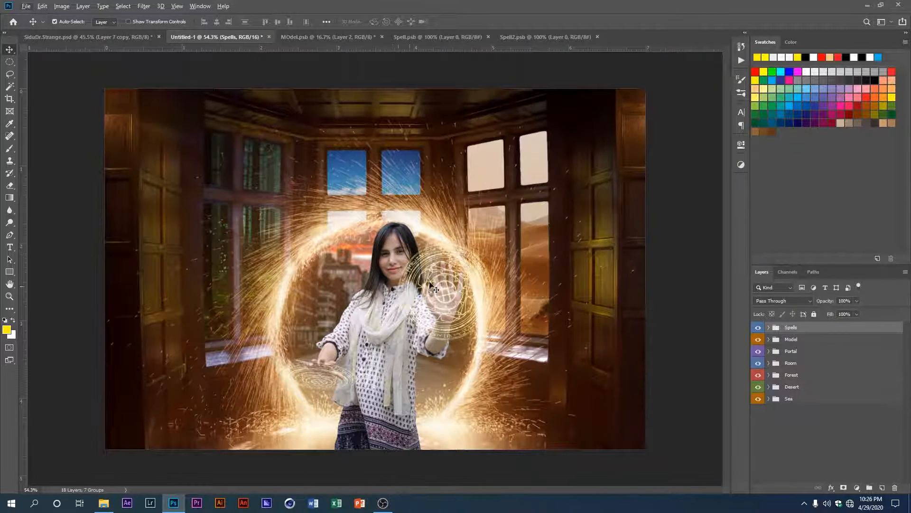
scroll(401, 313, up, 3)
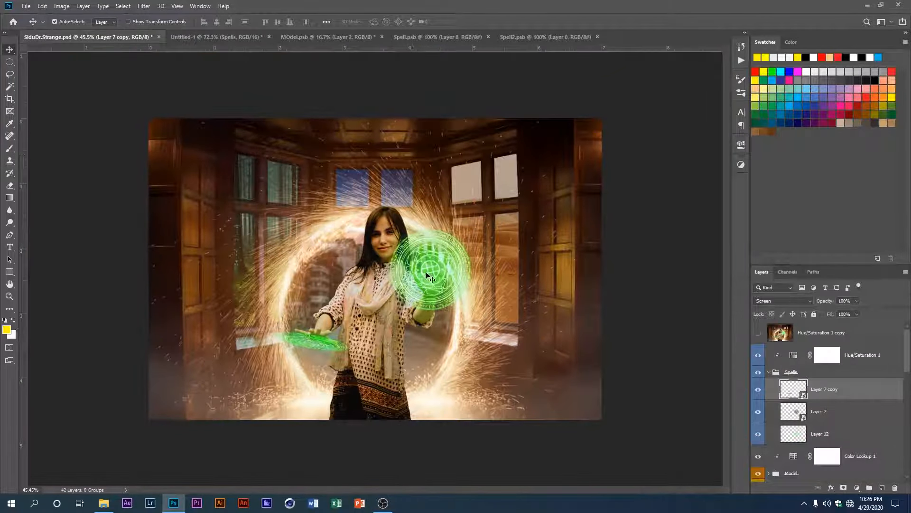
scroll(424, 271, up, 2)
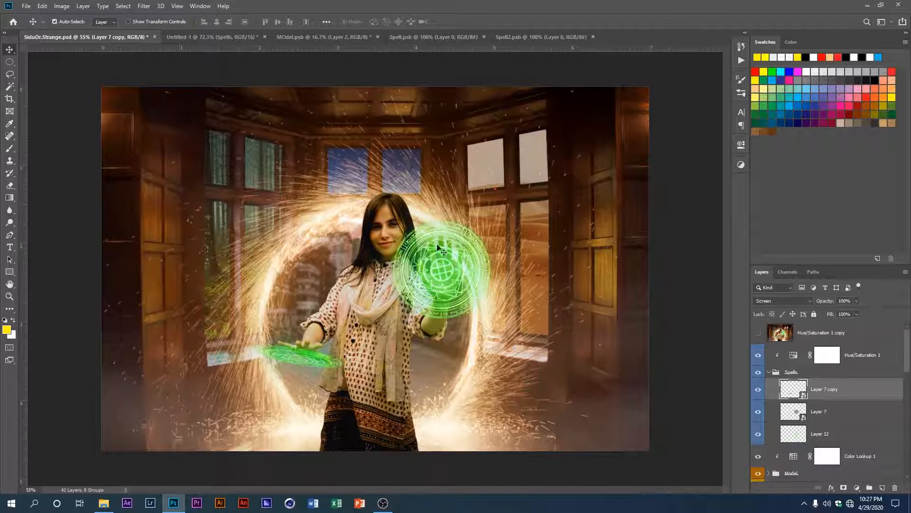
Step: Return to the Untitled-1 composite and add a Hue/Saturation adjustment layer clipped to the Spells group
scroll(375, 278, up, 1)
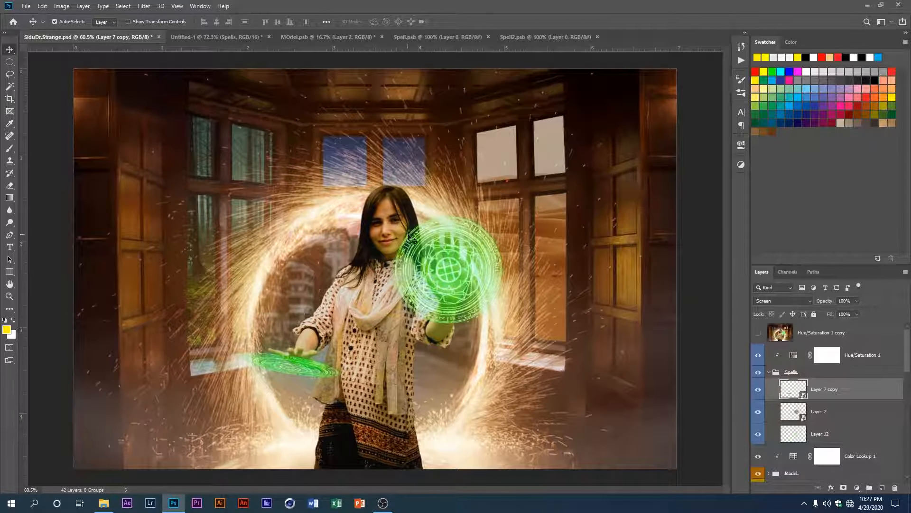
click(223, 37)
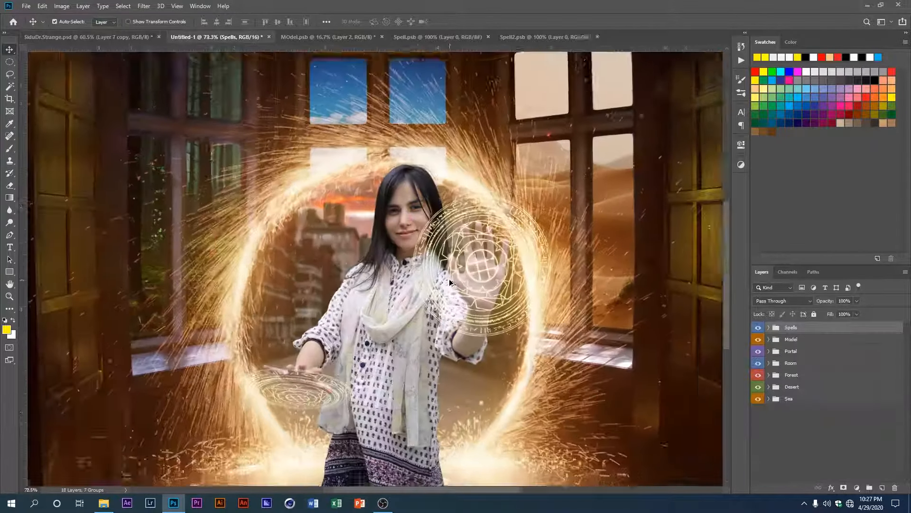
scroll(403, 248, up, 1)
scroll(399, 212, up, 1)
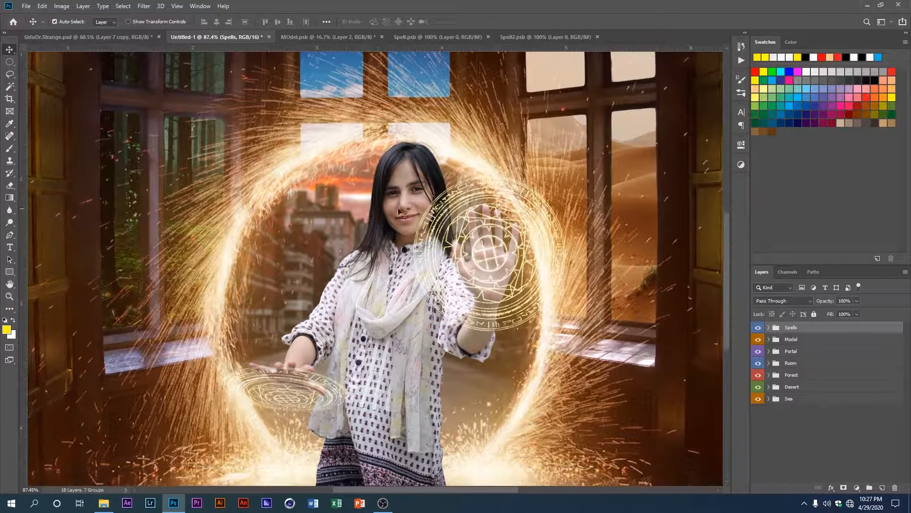
click(769, 328)
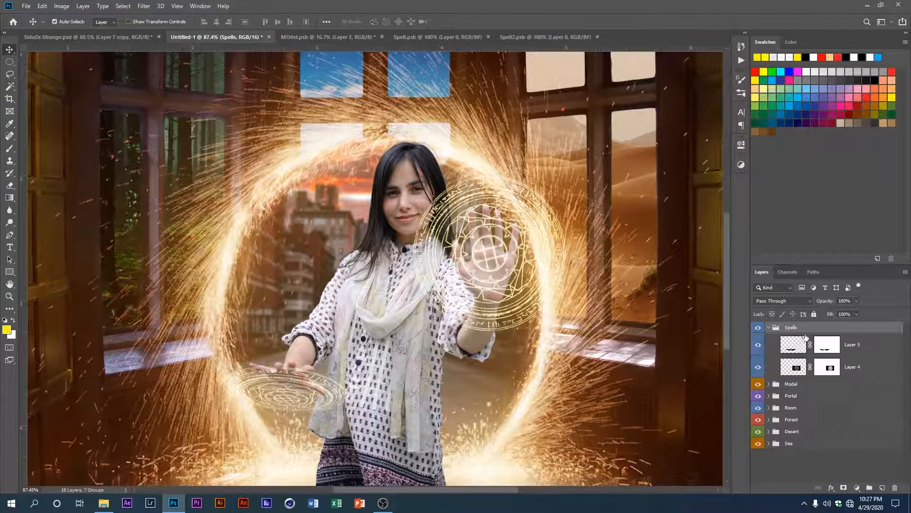
click(769, 327)
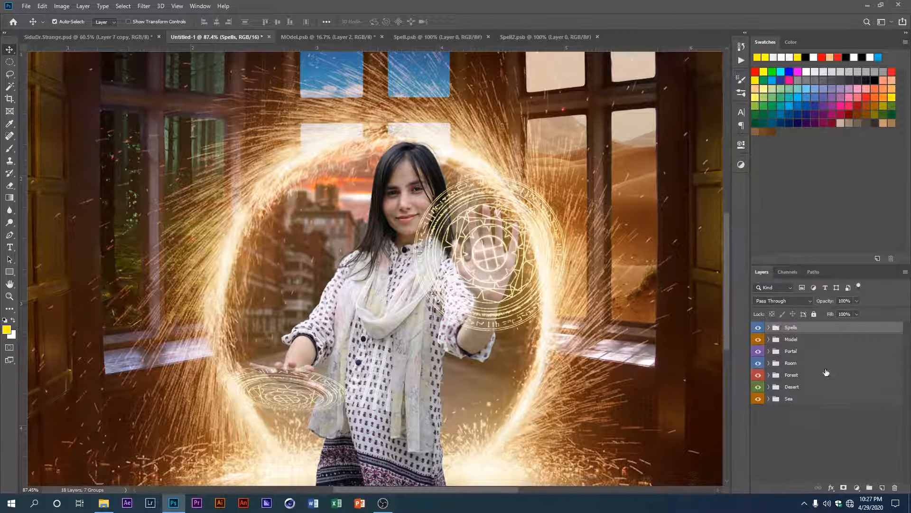
click(857, 488)
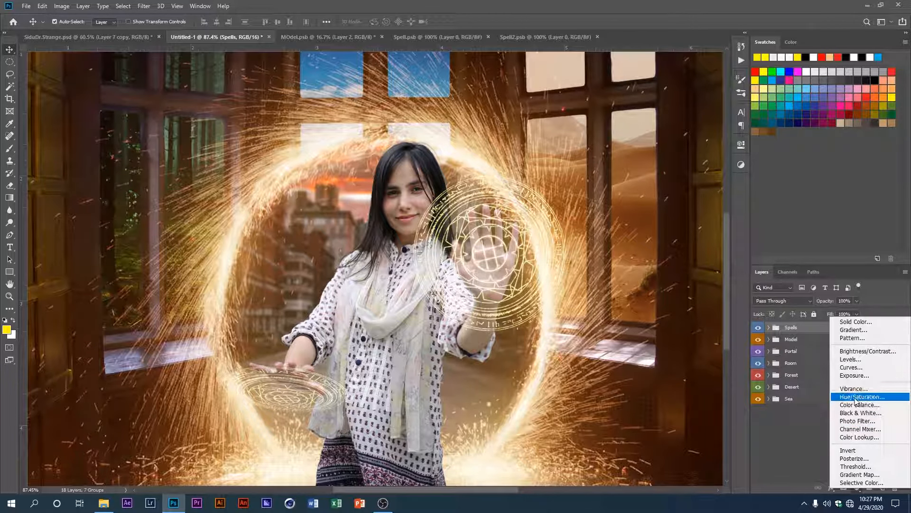
click(857, 397)
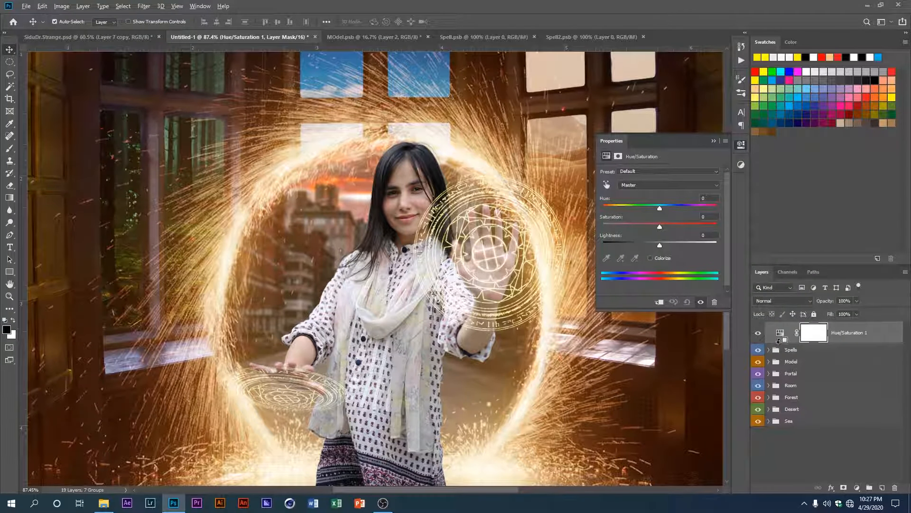
alt+click(779, 340)
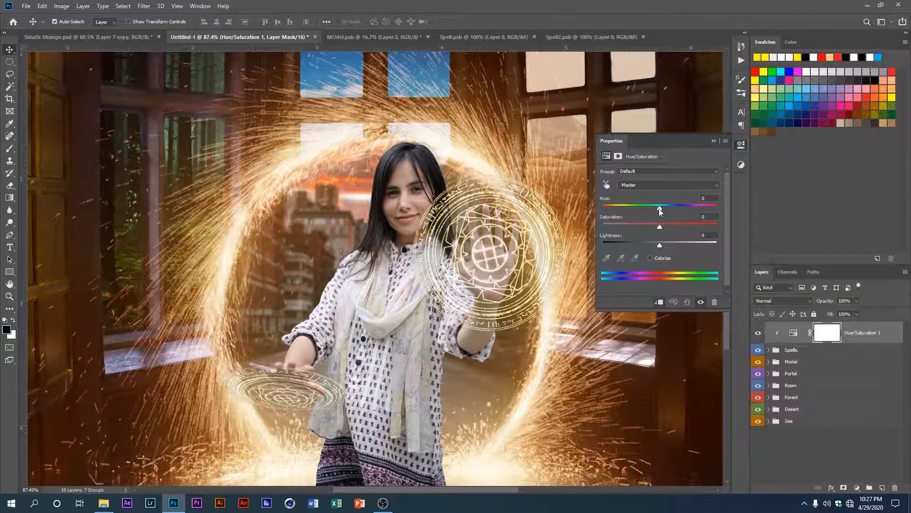
Step: Recolour the spell circles green with Hue +55, Saturation +48 and Lightness +4, and close the adjustment's settings
drag(659, 209, 662, 249)
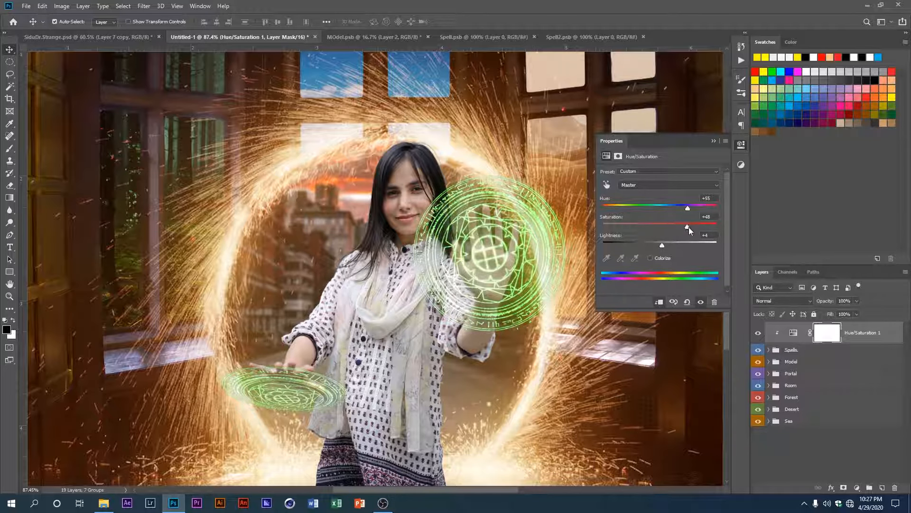
click(713, 142)
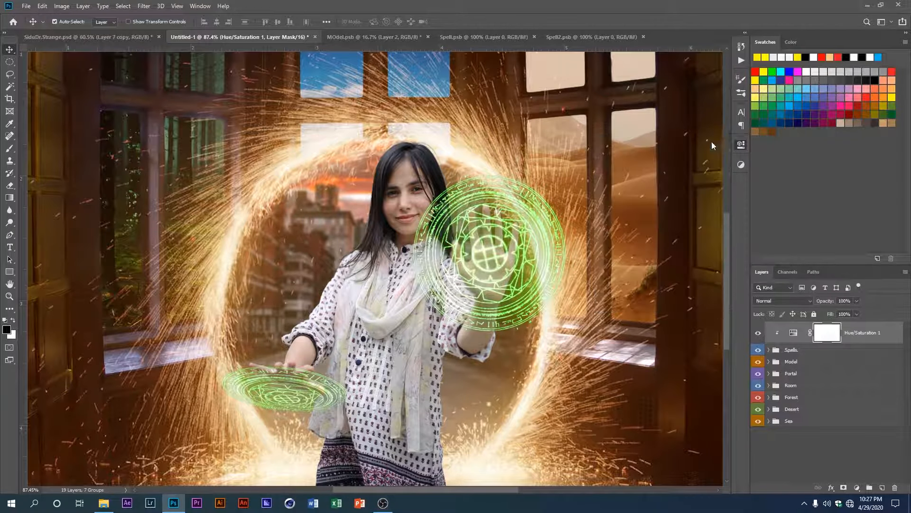
scroll(421, 284, down, 4)
scroll(398, 316, up, 4)
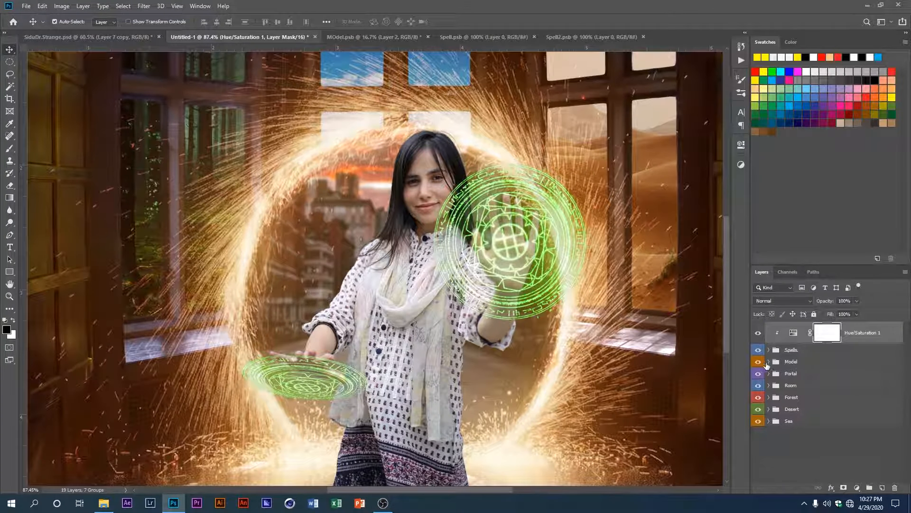
Step: Add a new layer in the Model group, clip it to Layer 3 and name it Highlights
click(768, 362)
click(805, 387)
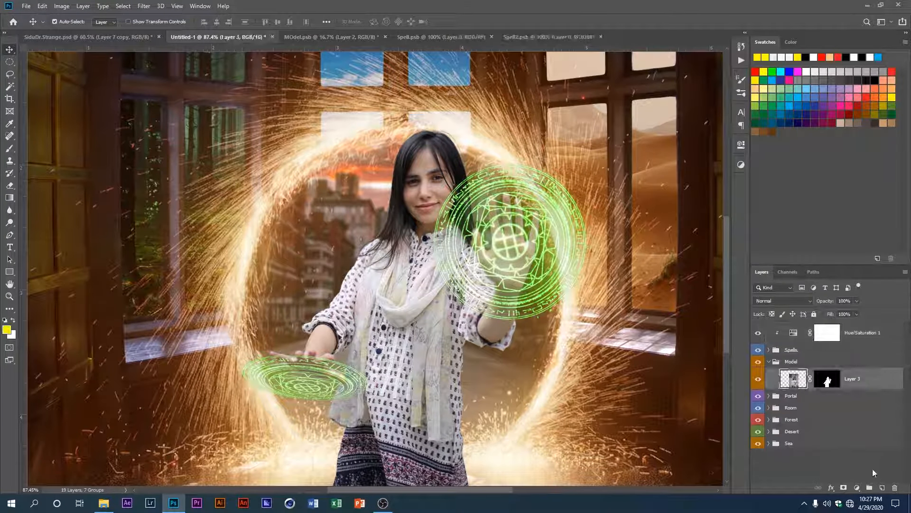
click(882, 488)
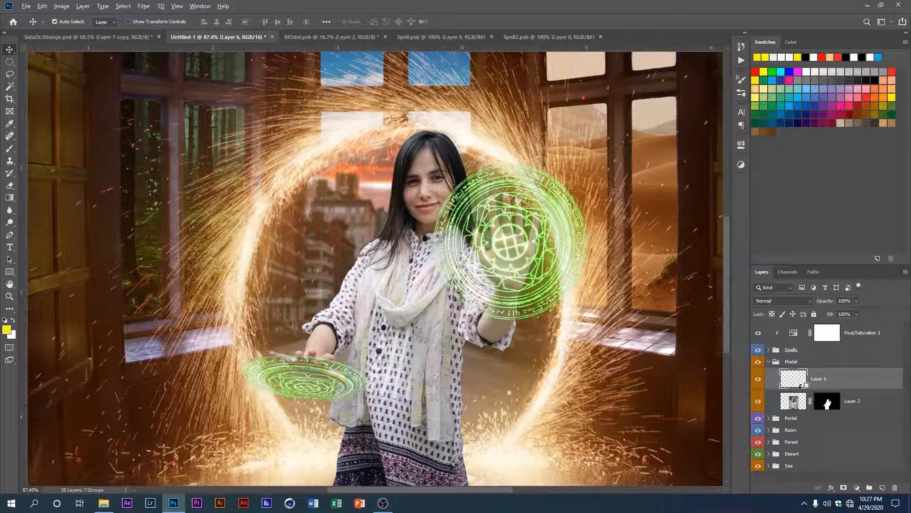
alt+click(801, 386)
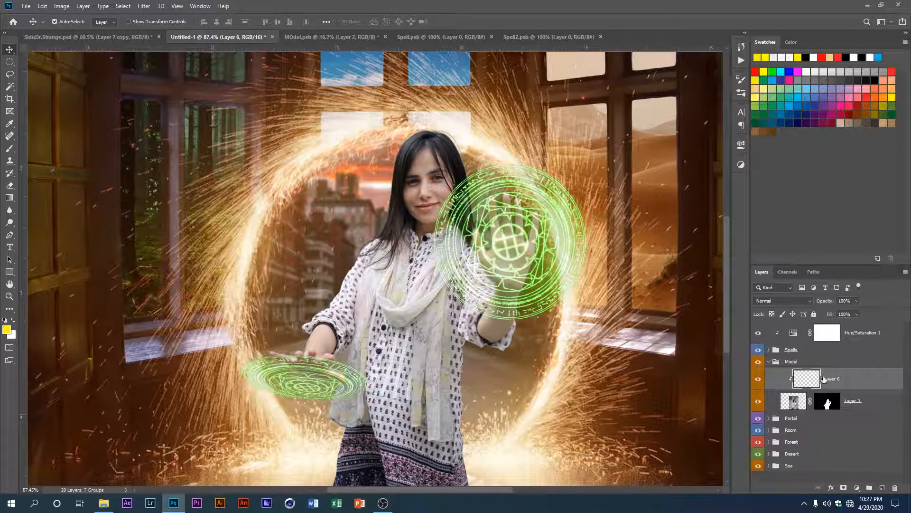
click(789, 397)
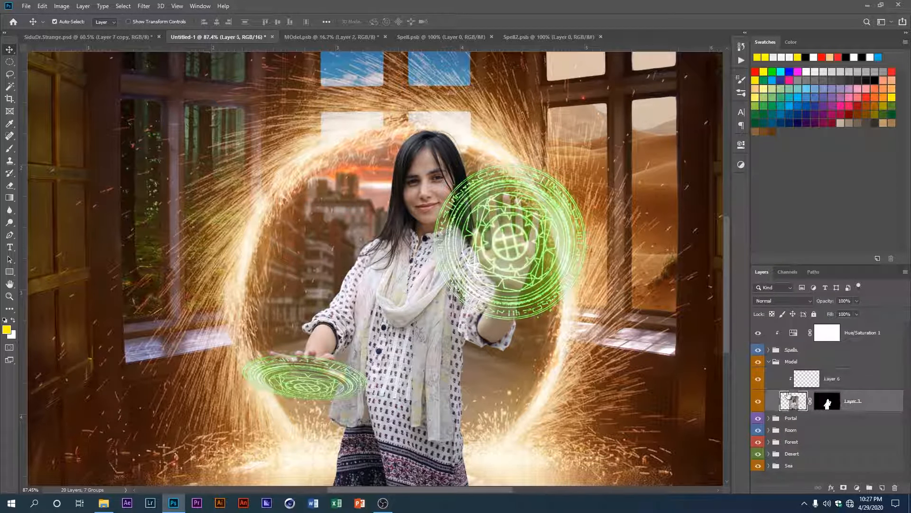
click(831, 384)
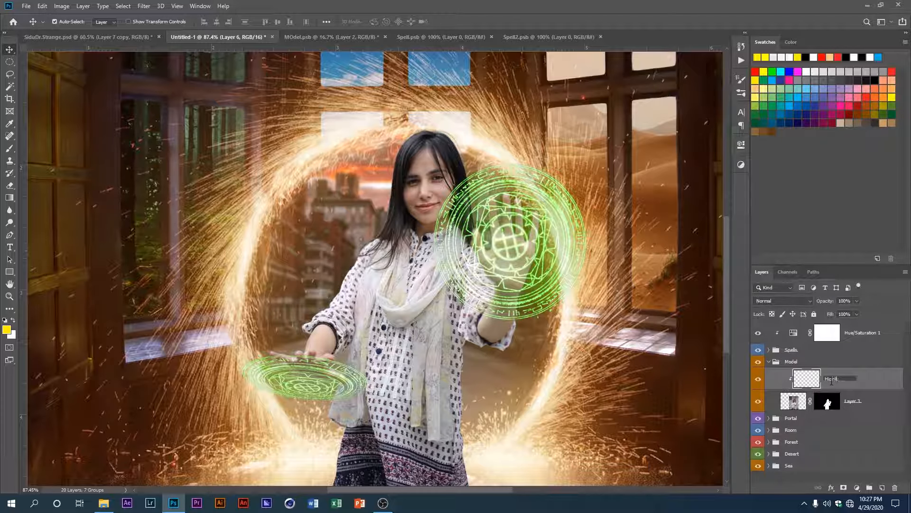
text(hts)
key(Return)
Step: Hide the Spells group and try a bright green brush stroke on the model's raised palm
scroll(255, 281, up, 1)
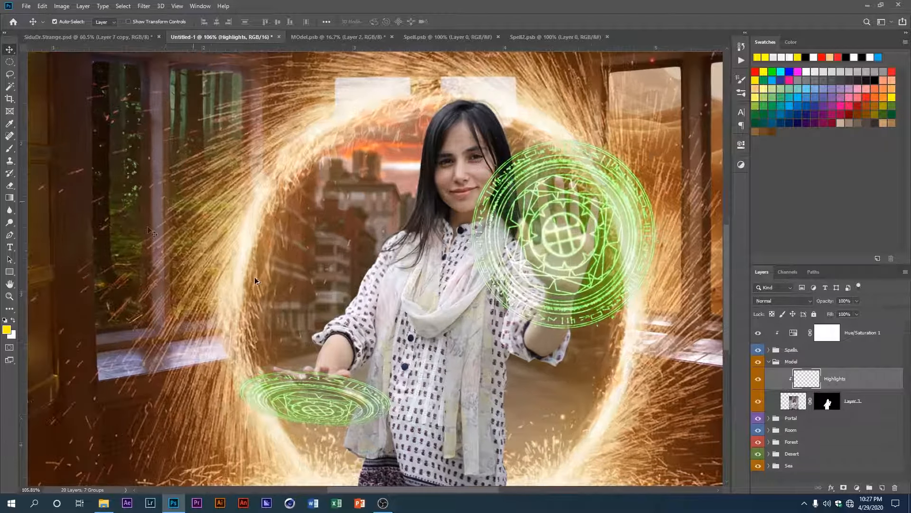
click(10, 148)
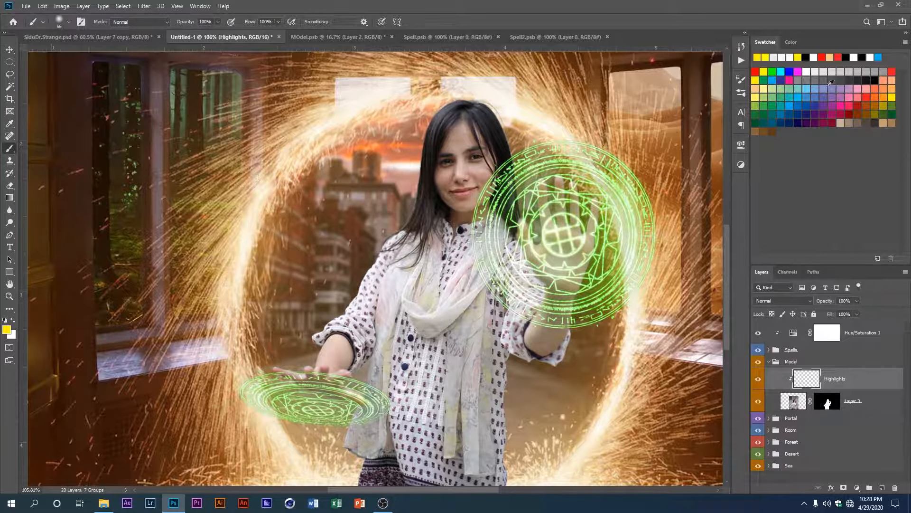
click(773, 72)
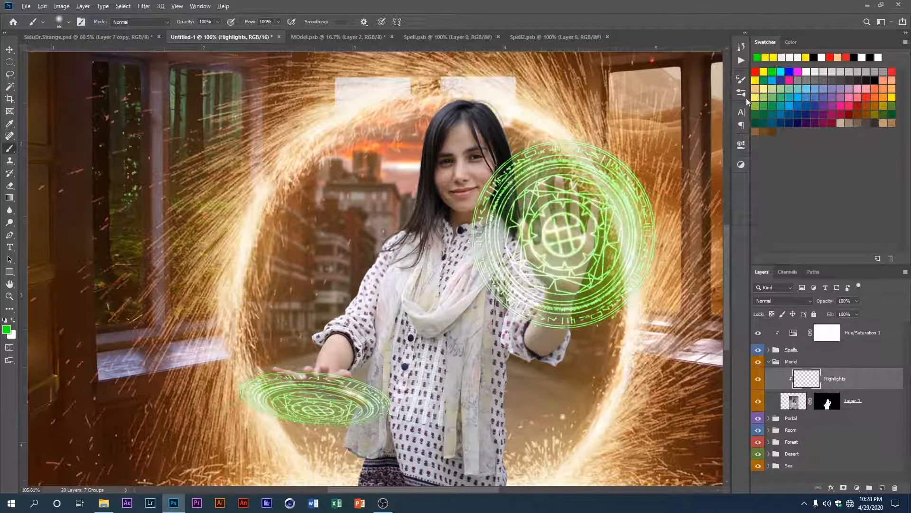
scroll(568, 230, up, 2)
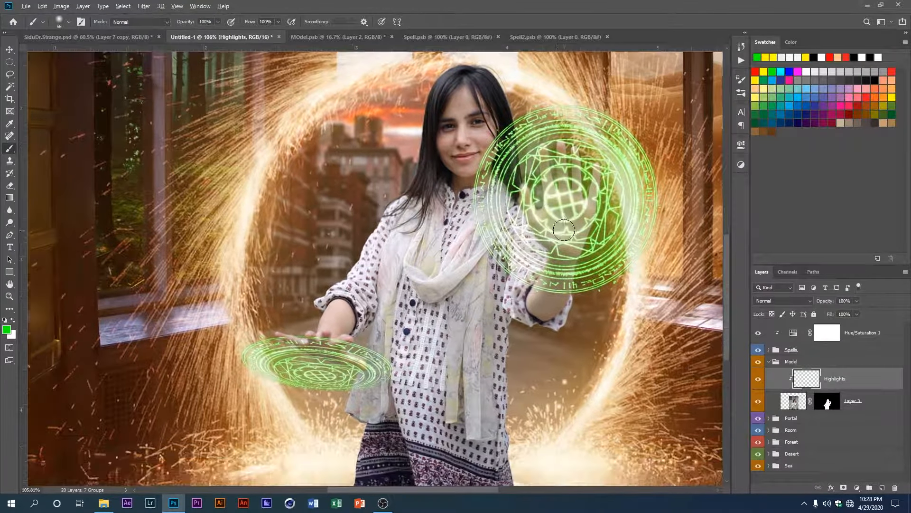
click(758, 351)
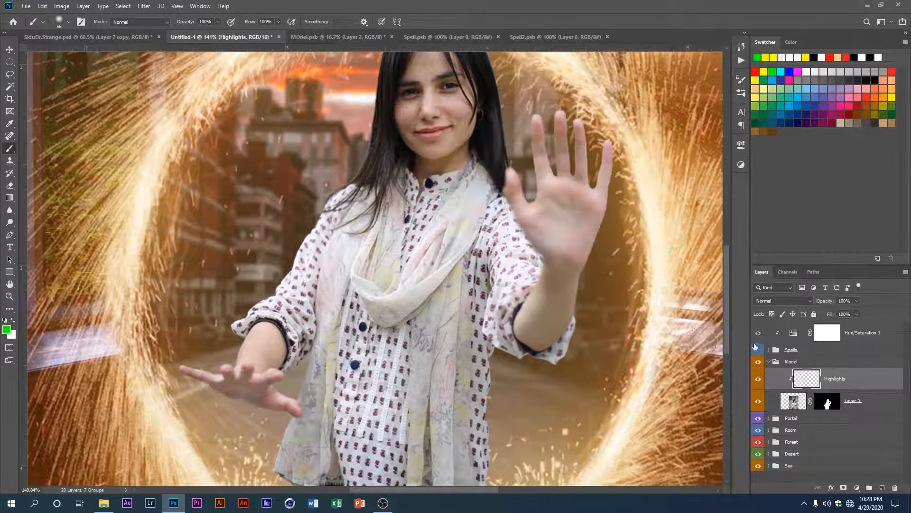
scroll(529, 242, up, 3)
scroll(528, 241, up, 1)
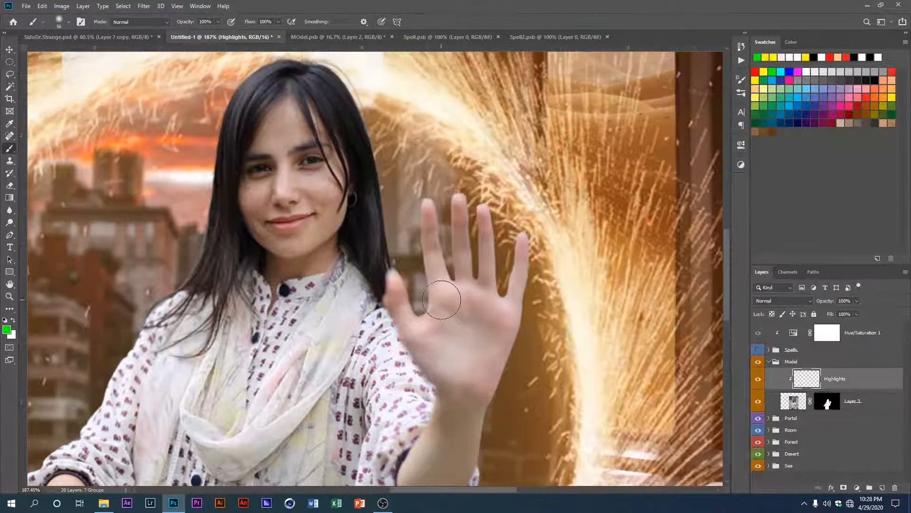
drag(451, 297, 465, 311)
key(ctrl+z)
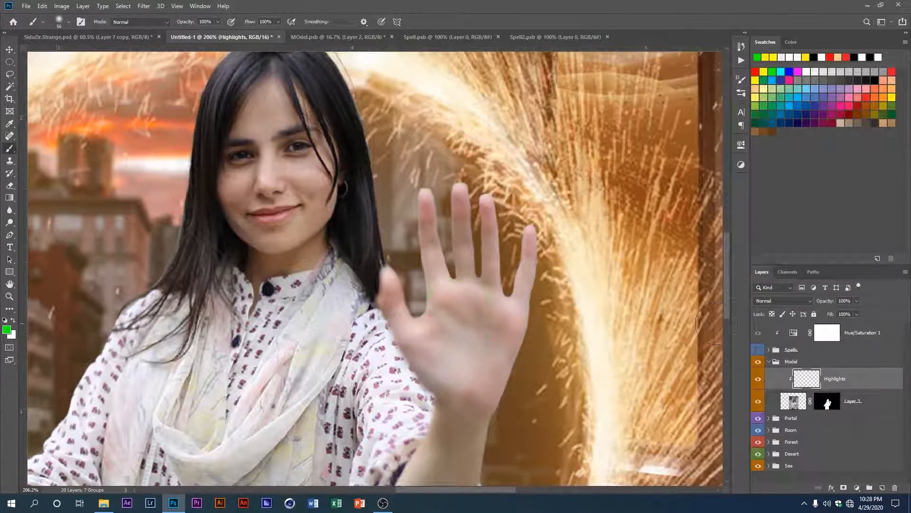
Step: Set the Highlights layer's blend mode to Overlay and the brush to 30% opacity and 45% flow
click(779, 301)
click(769, 376)
text(30)
scroll(489, 326, up, 2)
scroll(422, 329, down, 2)
mouse_move(405, 301)
mouse_down()
mouse_move(443, 171)
mouse_move(444, 197)
mouse_move(424, 232)
mouse_move(412, 224)
mouse_move(409, 234)
mouse_move(424, 288)
mouse_move(440, 271)
mouse_up()
scroll(421, 234, down, 2)
key(ctrl+z)
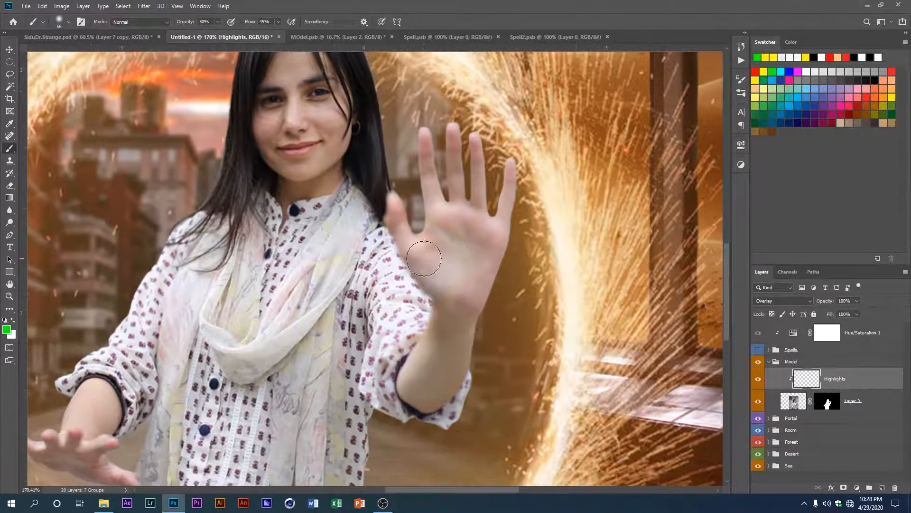
Step: Tint the model's lowered hand green on the Highlights layer with a small brush of about 20 px
mouse_move(295, 262)
mouse_down()
mouse_move(338, 299)
mouse_move(415, 156)
mouse_up()
scroll(265, 311, up, 6)
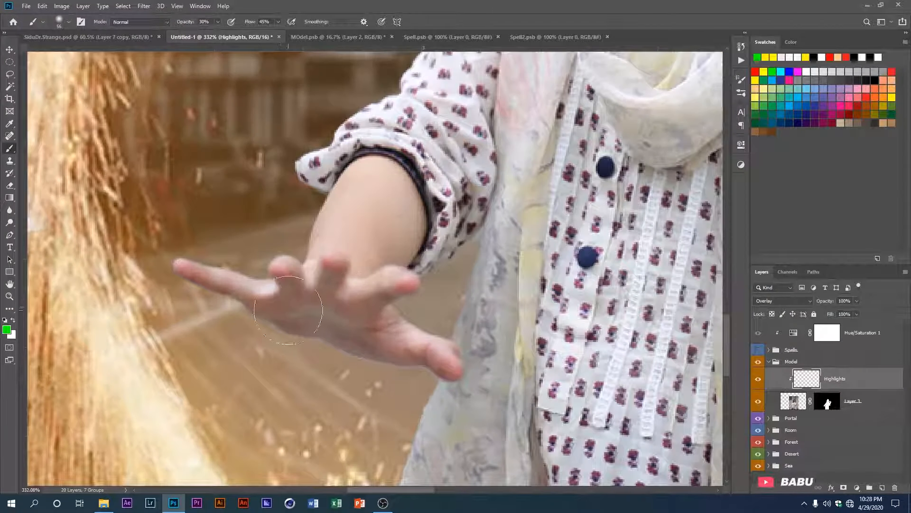
key(bracketleft)
key(bracketleft)
key(bracketleft)
key(bracketleft)
key(bracketleft)
key(bracketleft)
key(bracketleft)
drag(398, 289, 341, 320)
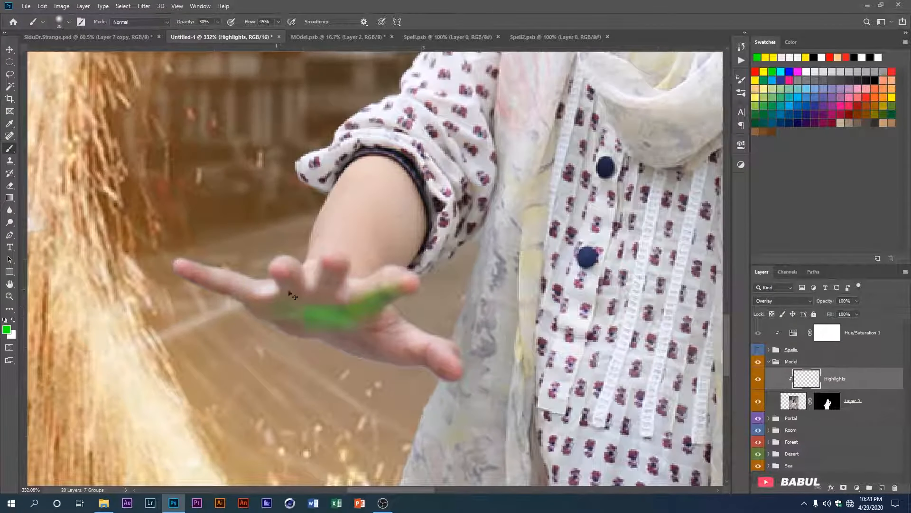
key(ctrl+z)
drag(440, 372, 332, 344)
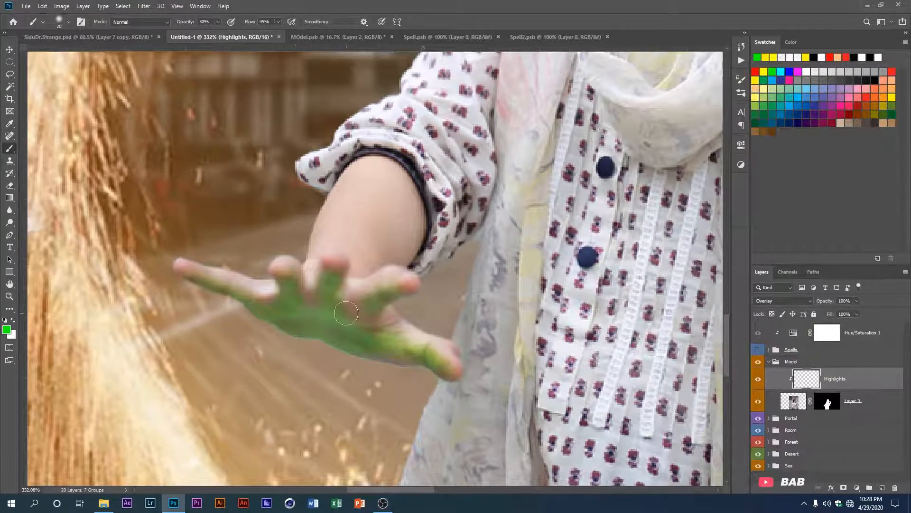
Step: Try tinting the raised palm and forearm green with a larger brush of about 80 px
scroll(382, 336, down, 3)
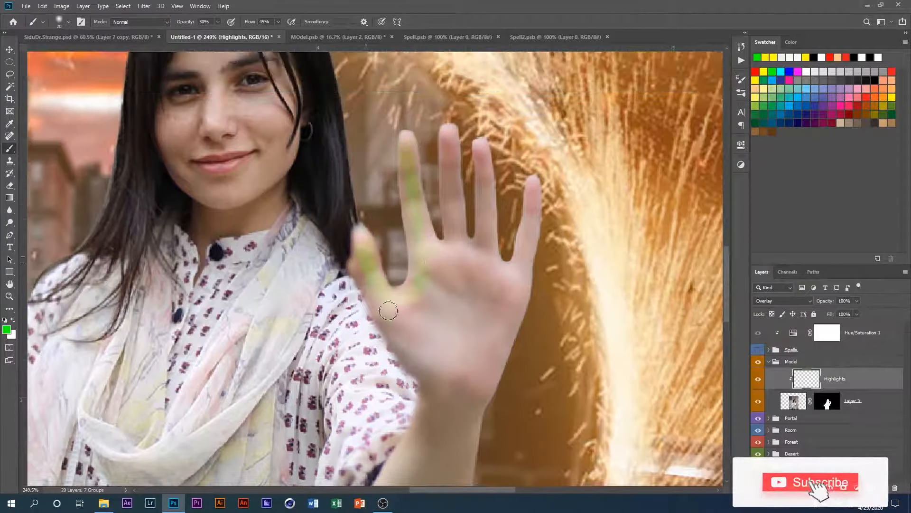
mouse_move(389, 311)
mouse_down()
mouse_move(456, 260)
mouse_move(494, 262)
mouse_move(448, 315)
mouse_up()
key(bracketright)
key(bracketright)
key(bracketright)
key(bracketright)
key(bracketright)
key(bracketright)
key(bracketright)
key(bracketright)
key(bracketright)
key(bracketright)
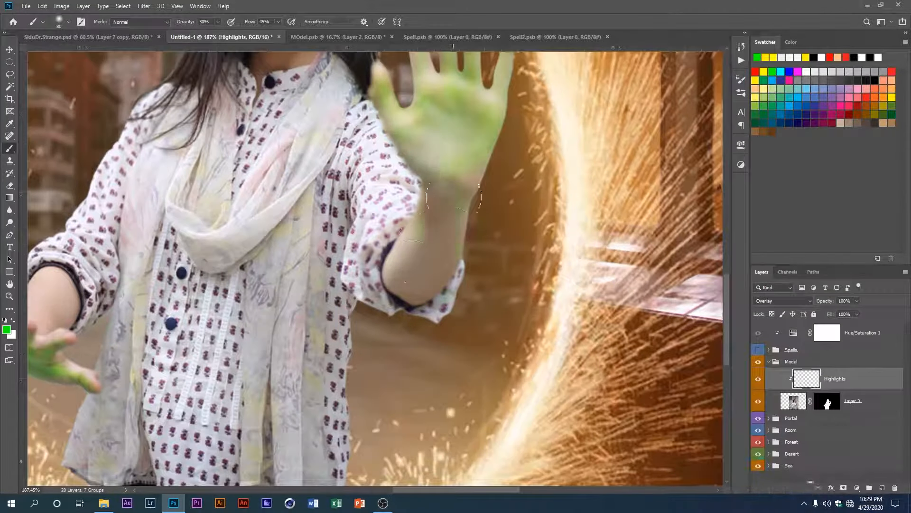
mouse_move(422, 275)
mouse_down()
mouse_move(413, 309)
mouse_move(428, 237)
mouse_up()
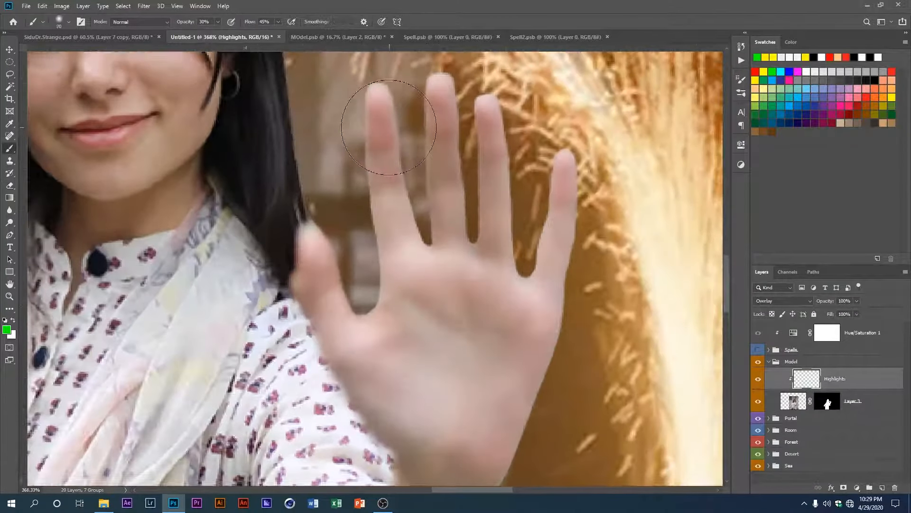
Step: Erase the green from the raised hand and forearm, and repaint the fingers and palm with a 20 px brush
key(bracketleft)
key(bracketleft)
key(bracketleft)
key(bracketleft)
key(bracketleft)
mouse_move(388, 127)
mouse_down()
mouse_move(412, 252)
mouse_move(384, 100)
mouse_move(442, 204)
mouse_move(456, 149)
mouse_move(489, 128)
mouse_move(540, 277)
mouse_move(526, 376)
mouse_up()
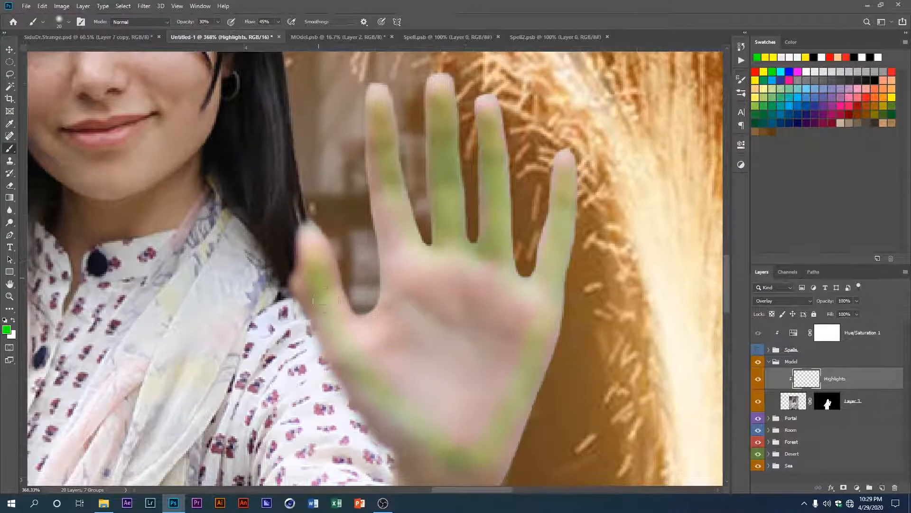
mouse_move(326, 300)
mouse_down()
mouse_move(393, 185)
mouse_move(440, 277)
mouse_up()
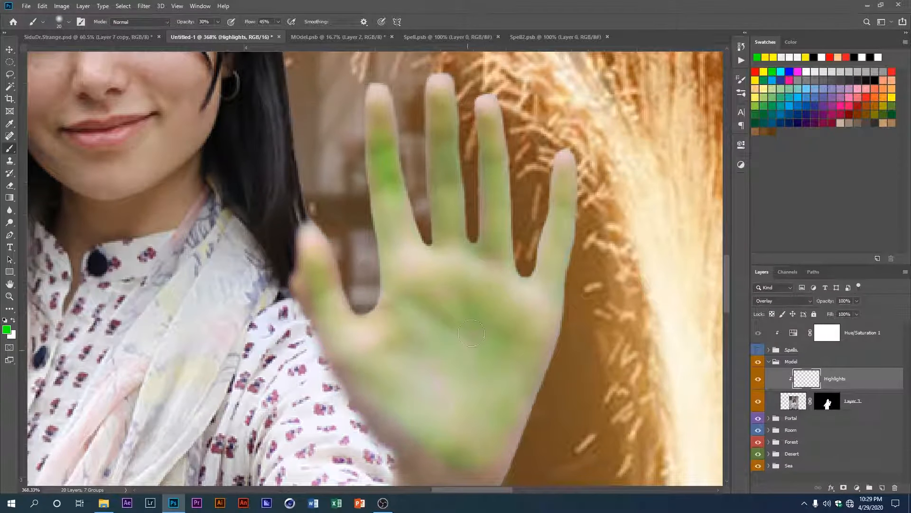
scroll(487, 248, down, 5)
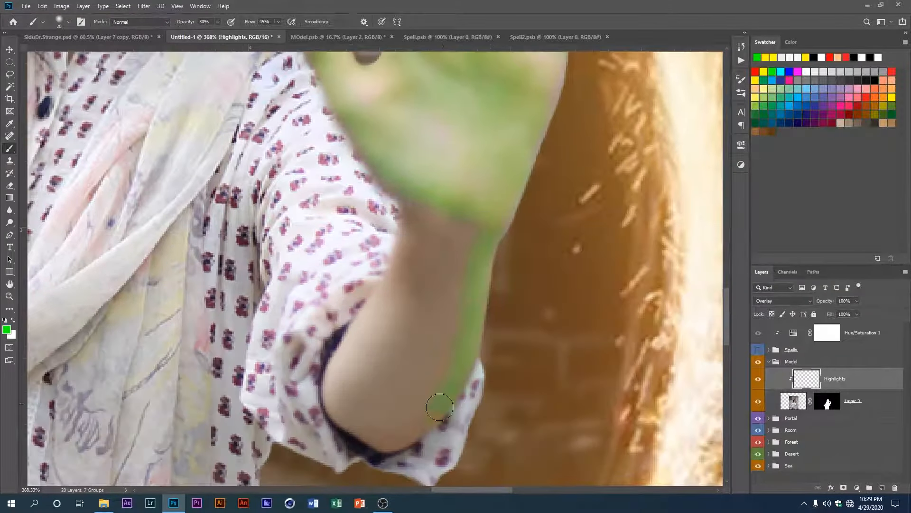
Step: Tint the raised arm's forearm green with a larger brush at 20% opacity and 25% flow
text(20)
key(Return)
key(bracketright)
key(bracketright)
key(bracketright)
key(bracketright)
key(bracketright)
key(bracketright)
click(266, 22)
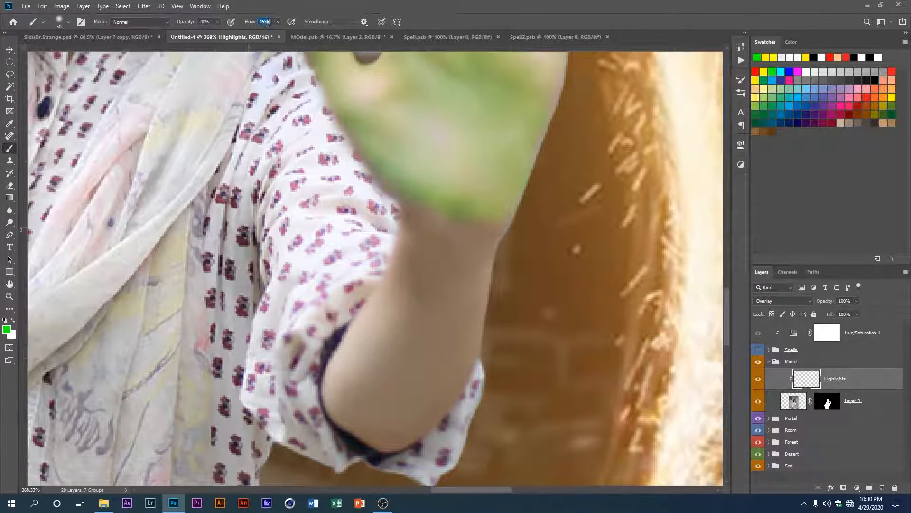
text(25)
key(Return)
mouse_move(446, 275)
mouse_down()
mouse_move(452, 327)
mouse_move(392, 433)
mouse_up()
Step: Paint a faint green glow along the model's jaw and chin on the side of the raised hand with a smaller brush
scroll(393, 380, up, 6)
scroll(372, 307, up, 5)
scroll(372, 307, up, 2)
key(bracketleft)
key(bracketleft)
key(bracketleft)
key(bracketleft)
key(bracketleft)
drag(393, 303, 256, 411)
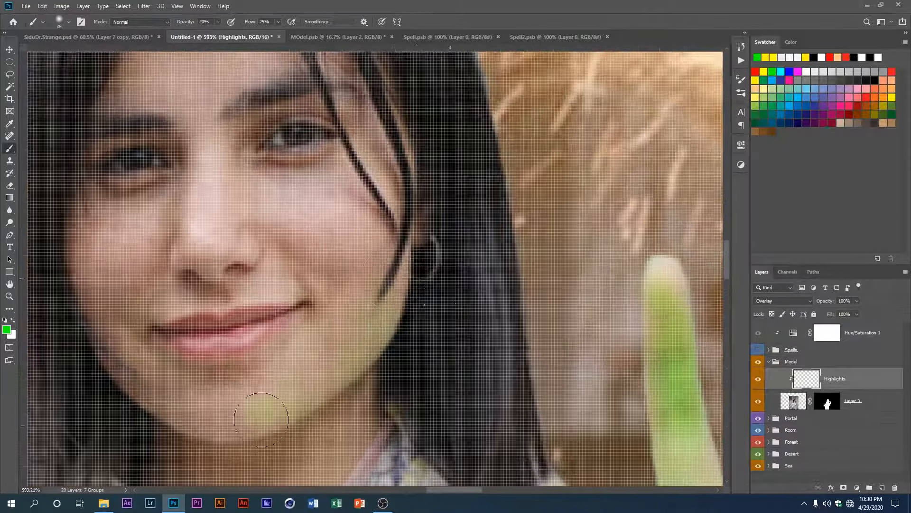
Step: Set the Highlights layer's opacity to 90%
scroll(419, 379, up, 2)
scroll(420, 383, down, 8)
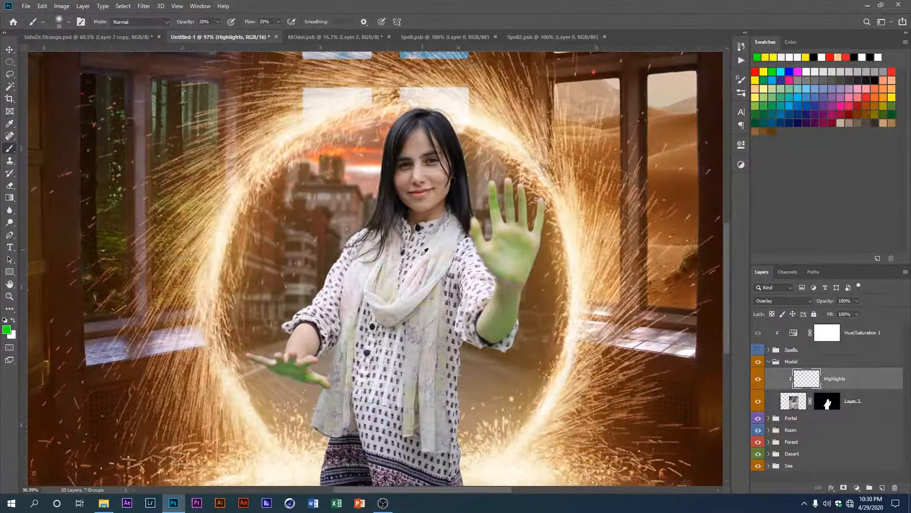
text(80)
key(Return)
drag(847, 301, 801, 304)
text(90)
key(Return)
Step: Add a new clipped layer above Highlights and paint green light on the neck and the side of the face nearest the raised hand
scroll(480, 204, up, 3)
mouse_move(476, 201)
mouse_down()
mouse_move(518, 304)
mouse_move(496, 287)
mouse_move(527, 271)
mouse_up()
click(882, 488)
alt+click(808, 390)
scroll(442, 297, up, 10)
scroll(498, 296, up, 3)
mouse_move(470, 389)
mouse_down()
mouse_move(489, 264)
mouse_move(505, 250)
mouse_up()
scroll(475, 256, down, 10)
scroll(505, 251, up, 4)
drag(518, 168, 498, 123)
scroll(522, 234, down, 6)
drag(522, 234, 504, 200)
Step: Set the new clipped layer, Layer 6, to Overlay blending at 35% opacity
click(807, 302)
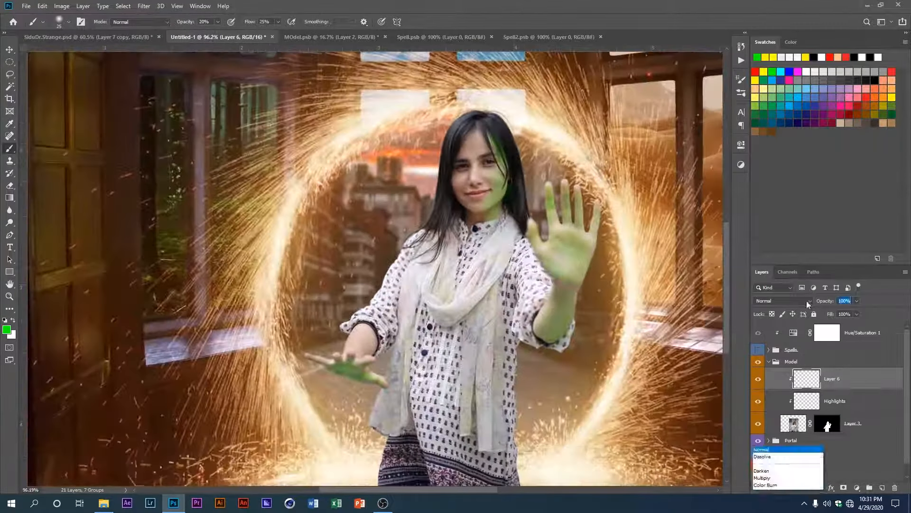
click(769, 372)
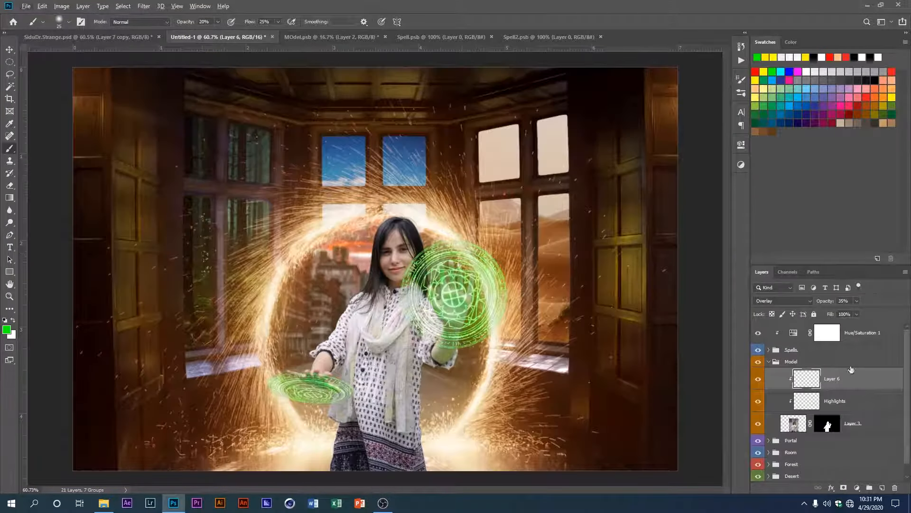
Step: Collapse the Model group and show the Spells group again
click(769, 362)
scroll(456, 361, up, 2)
scroll(442, 336, down, 2)
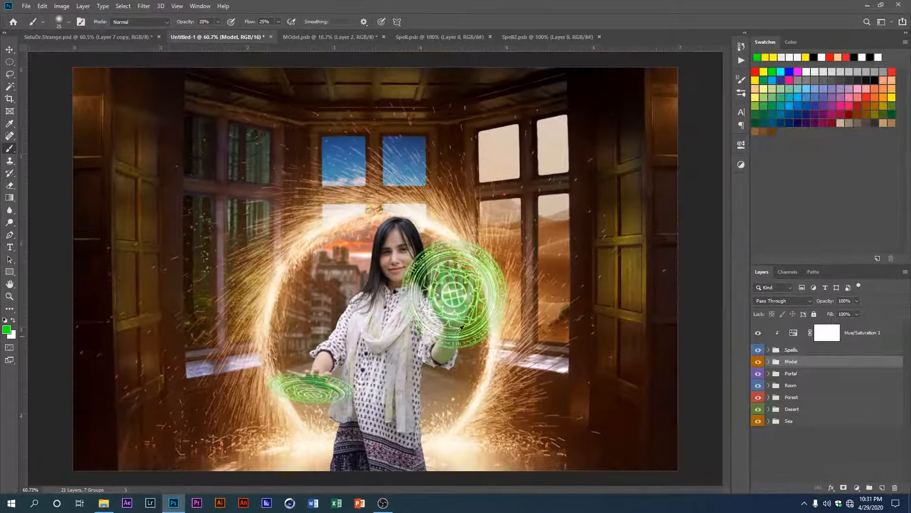
Step: Add a new layer to the Spells group and place it beneath Layer 4
scroll(463, 325, up, 2)
scroll(339, 380, up, 2)
scroll(455, 342, down, 3)
scroll(360, 375, up, 3)
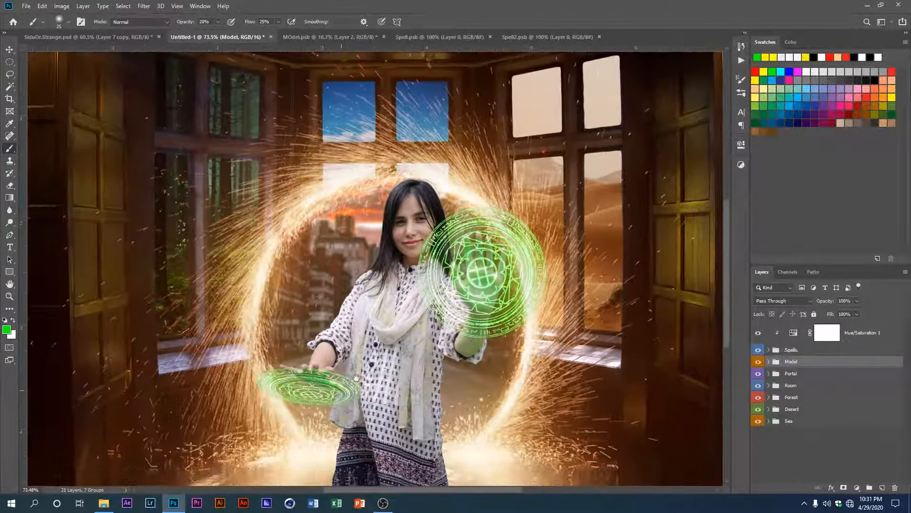
scroll(332, 373, up, 2)
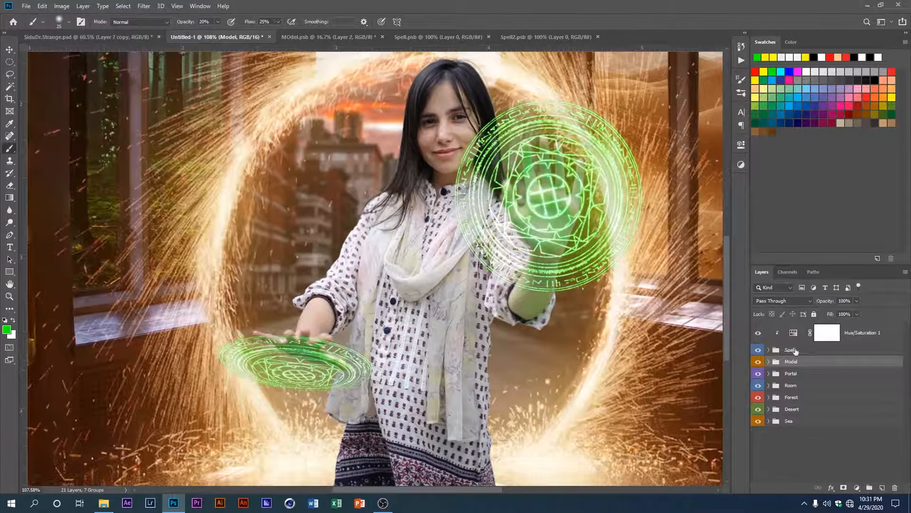
click(773, 352)
click(769, 349)
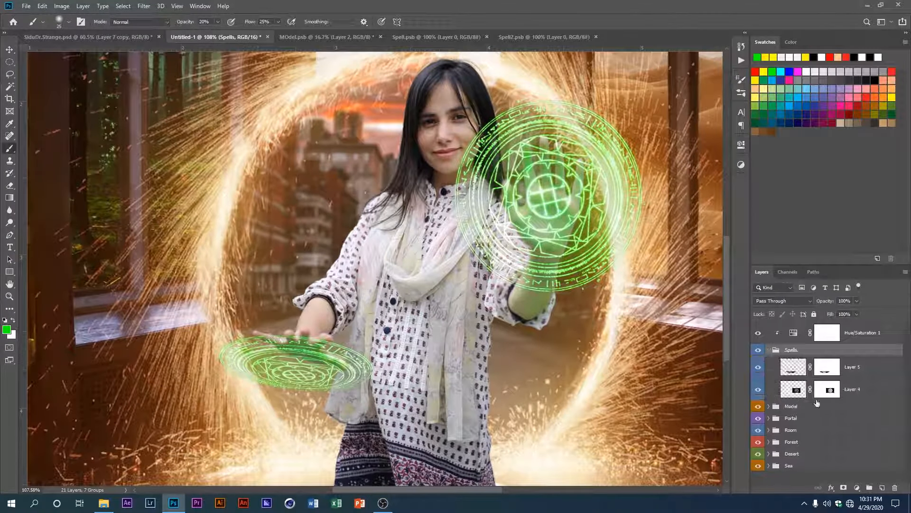
click(817, 398)
click(881, 487)
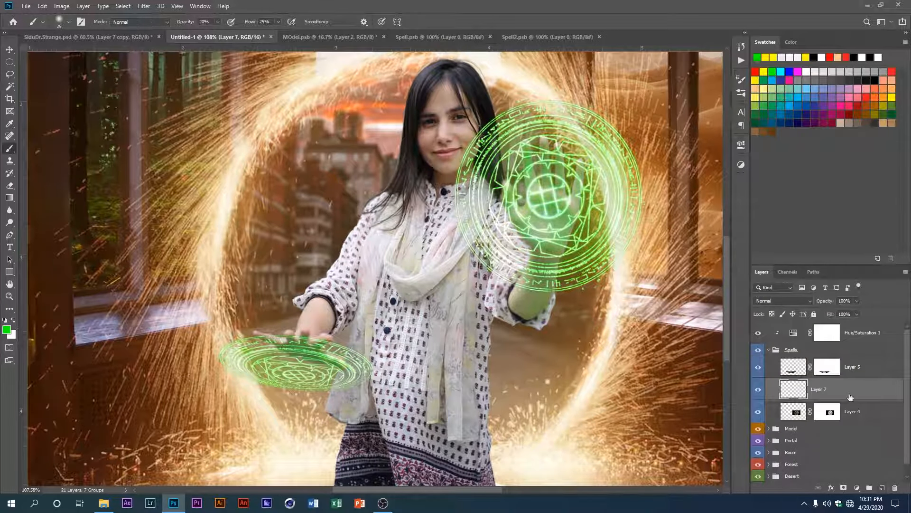
drag(850, 390, 856, 417)
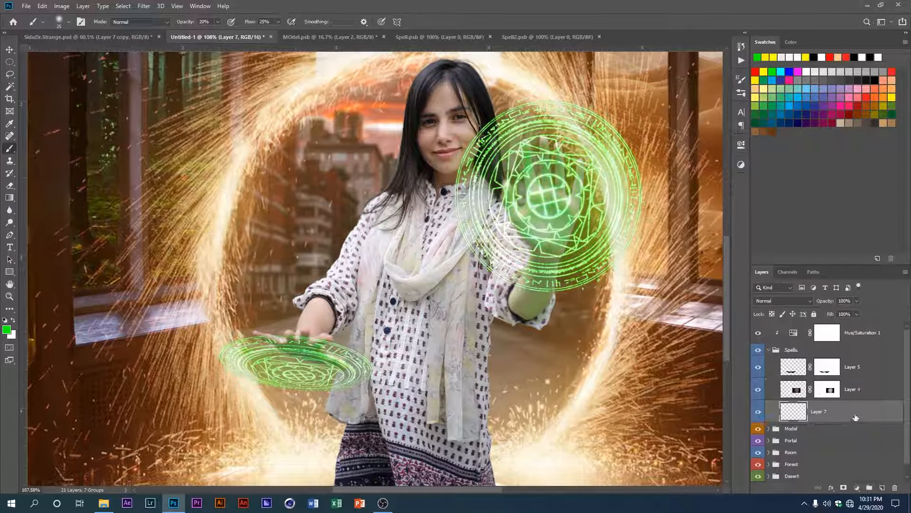
Step: Try Overlay blending on the new layer and set the brush size to 400 px
scroll(603, 351, down, 4)
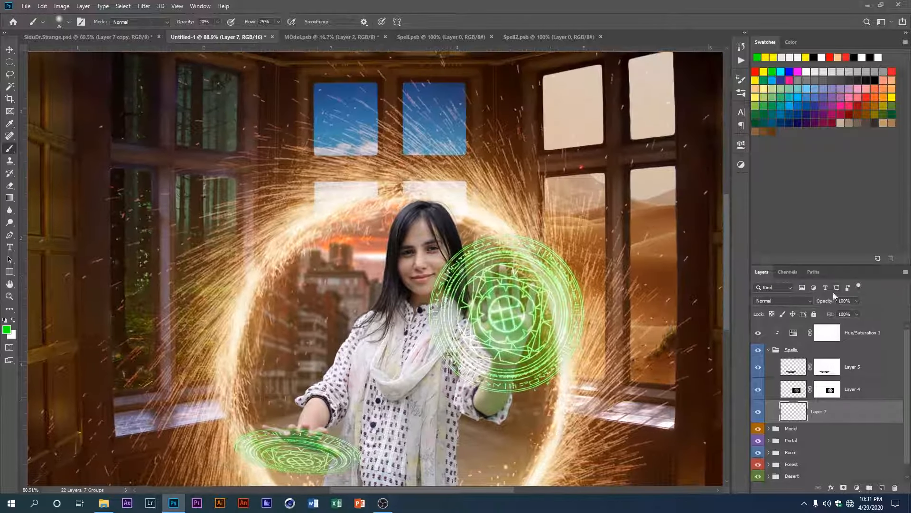
click(783, 301)
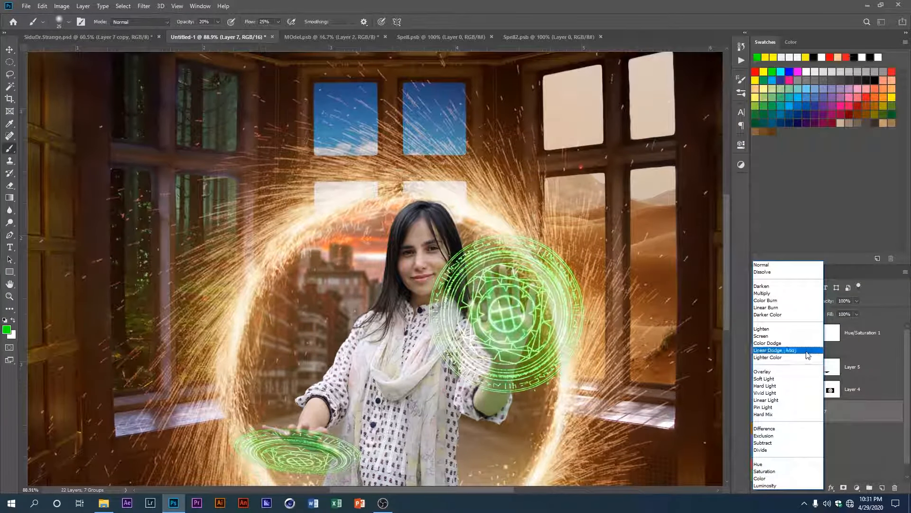
click(764, 372)
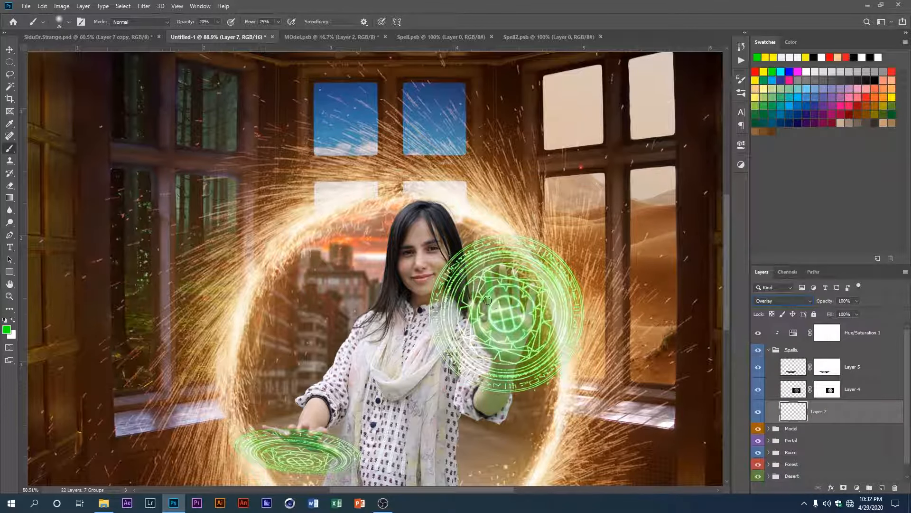
right_click(506, 317)
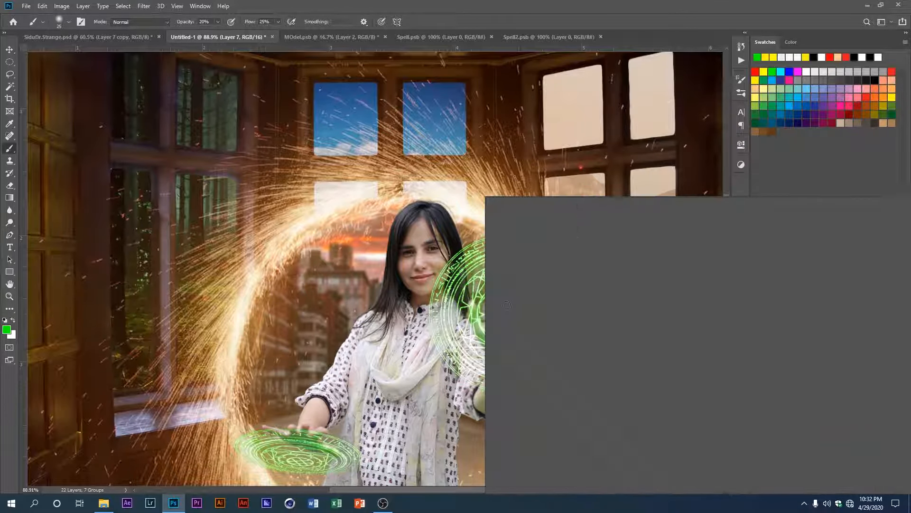
drag(566, 222, 576, 222)
click(464, 331)
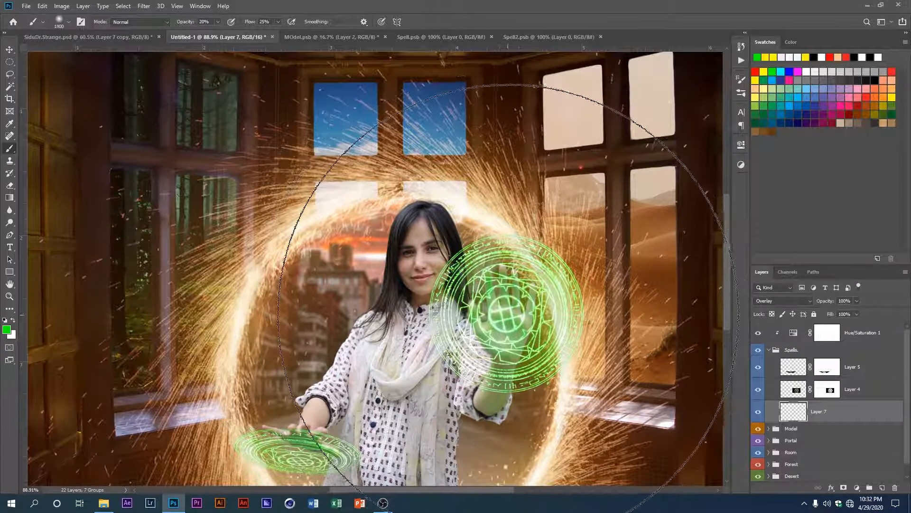
key(bracketleft)
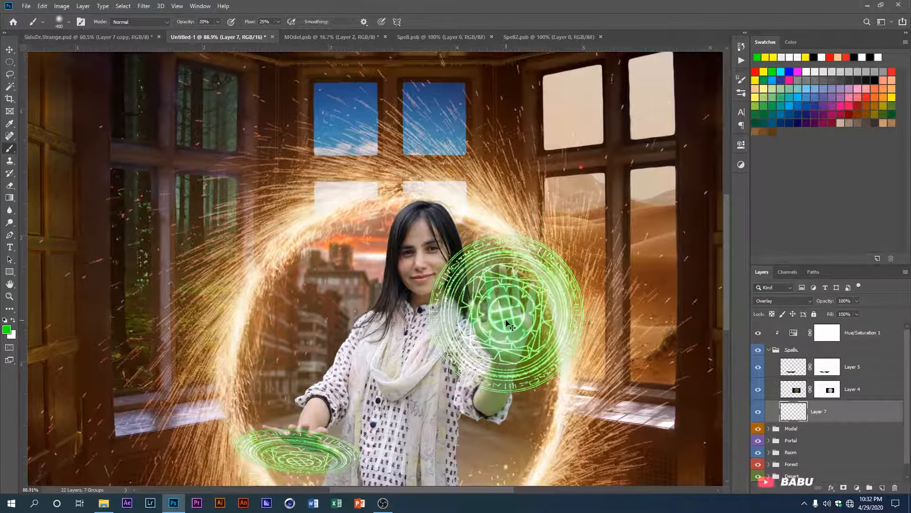
Step: Return the new layer to Normal blending and paint a green glow behind the raised-hand spell circle at 98% brush opacity and 100% flow
click(775, 301)
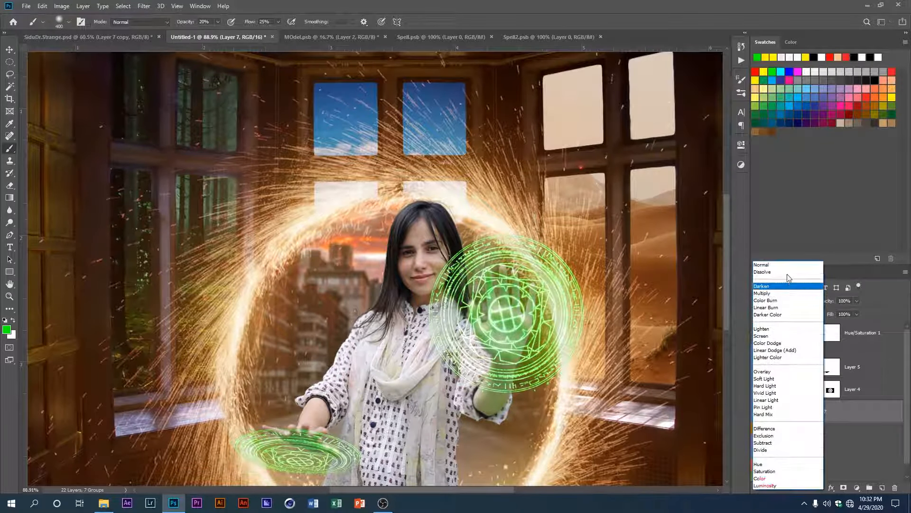
click(767, 266)
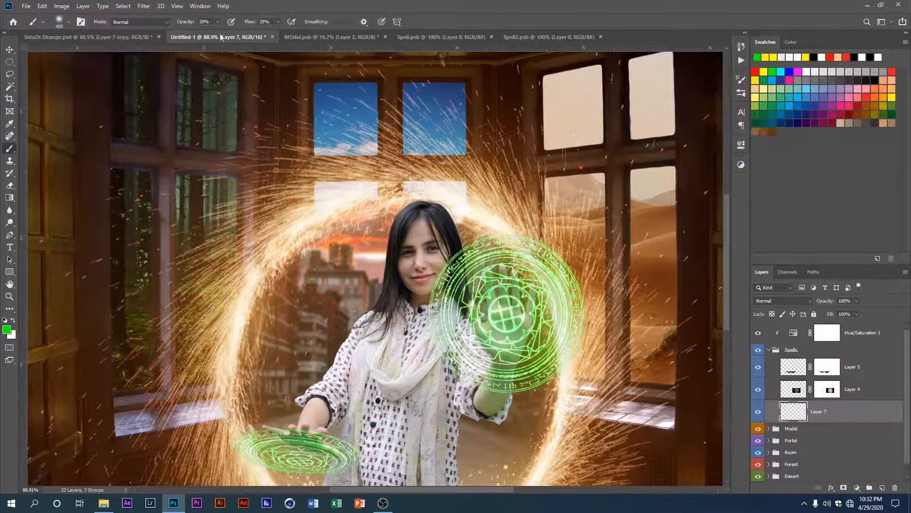
drag(186, 26, 258, 26)
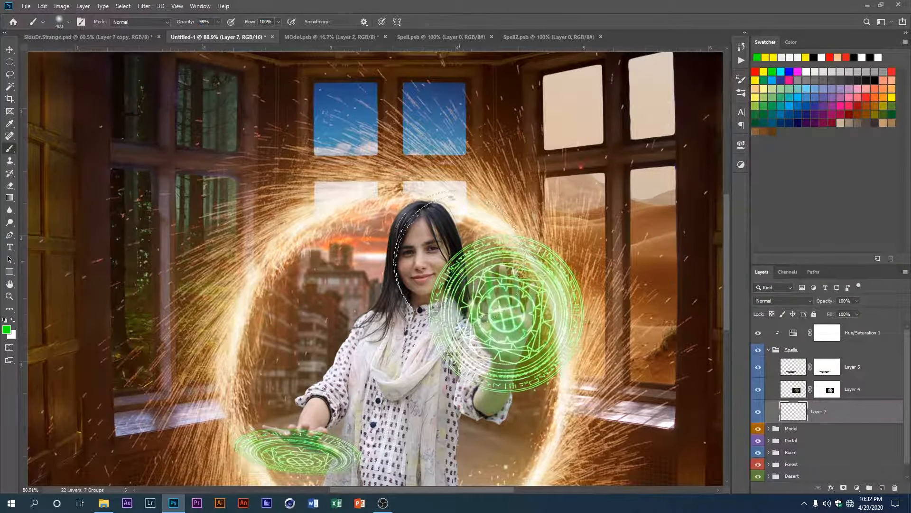
click(502, 309)
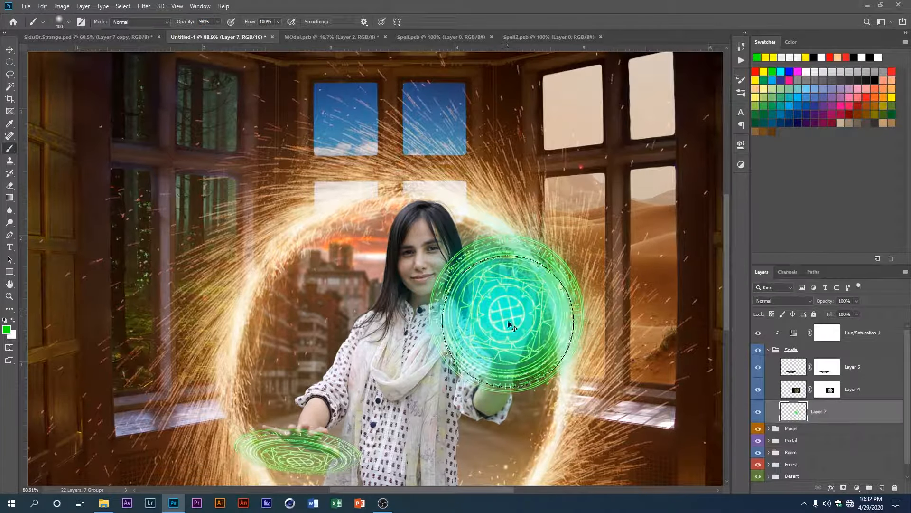
key(ctrl+z)
click(507, 322)
Step: Paint a small green glow over the centre of the lower spell circle with a 150 px brush
drag(415, 369, 539, 242)
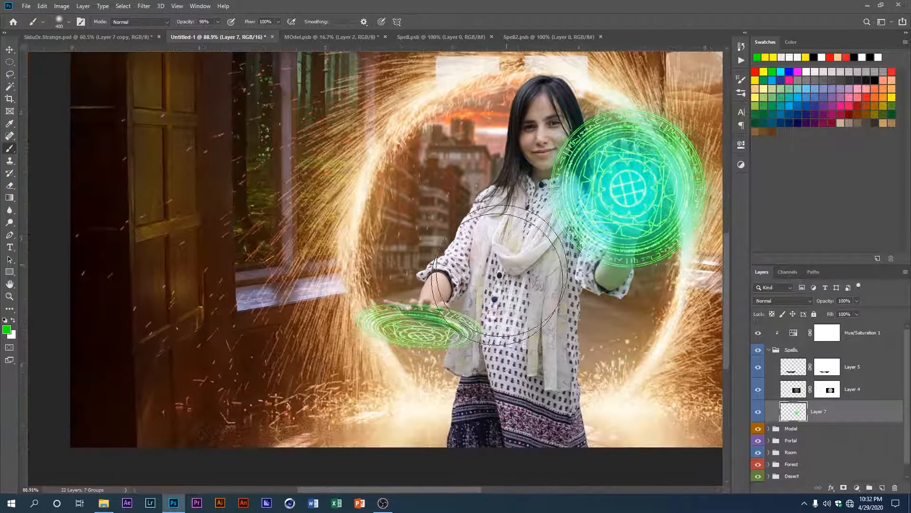
key(bracketleft)
key(bracketleft)
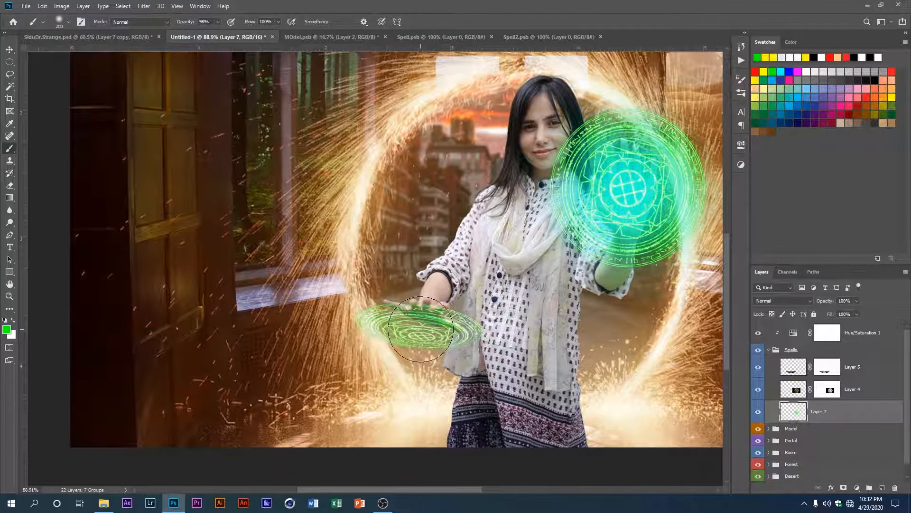
click(422, 329)
key(ctrl+z)
key(bracketleft)
key(bracketleft)
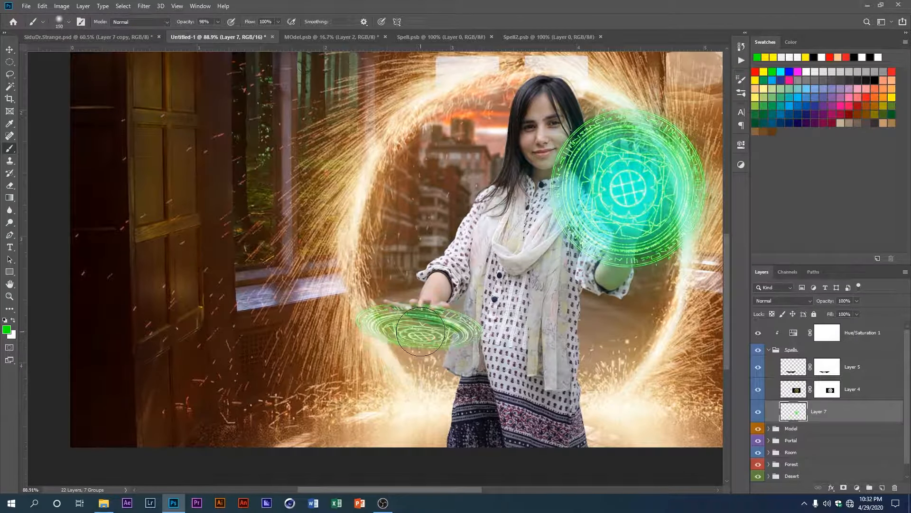
click(419, 332)
Step: Set the glow layer, Layer 7, to Screen blending at 75% opacity
scroll(427, 335, down, 2)
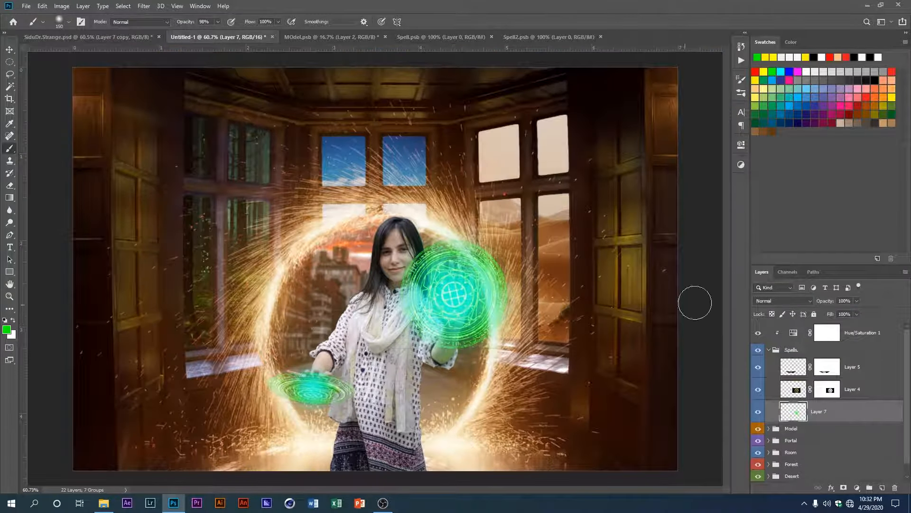
click(798, 300)
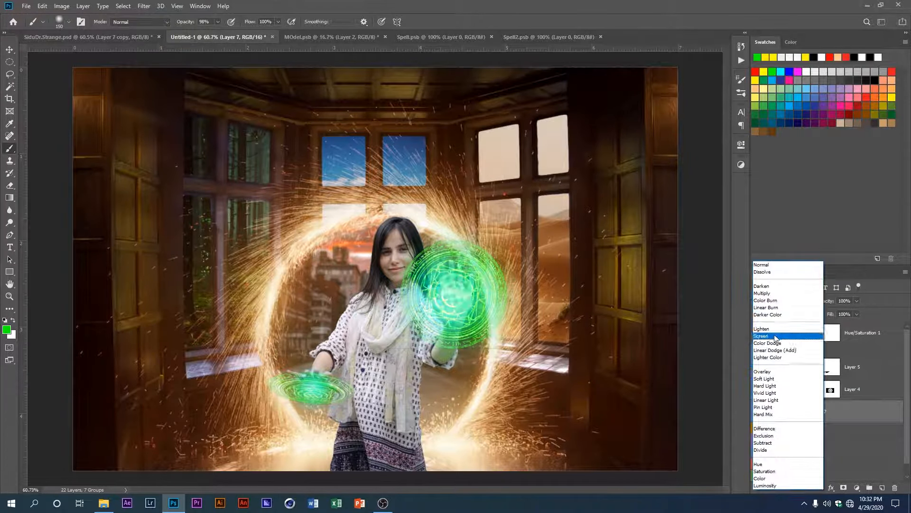
click(775, 336)
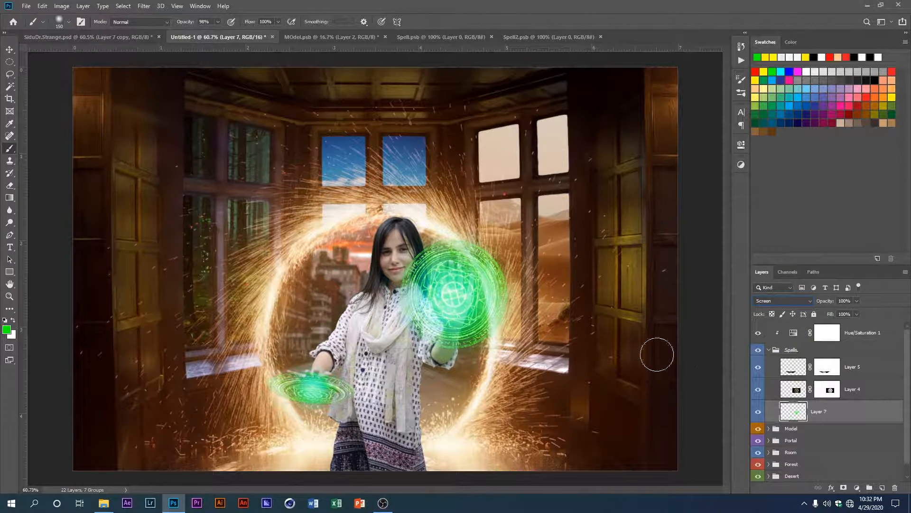
click(845, 301)
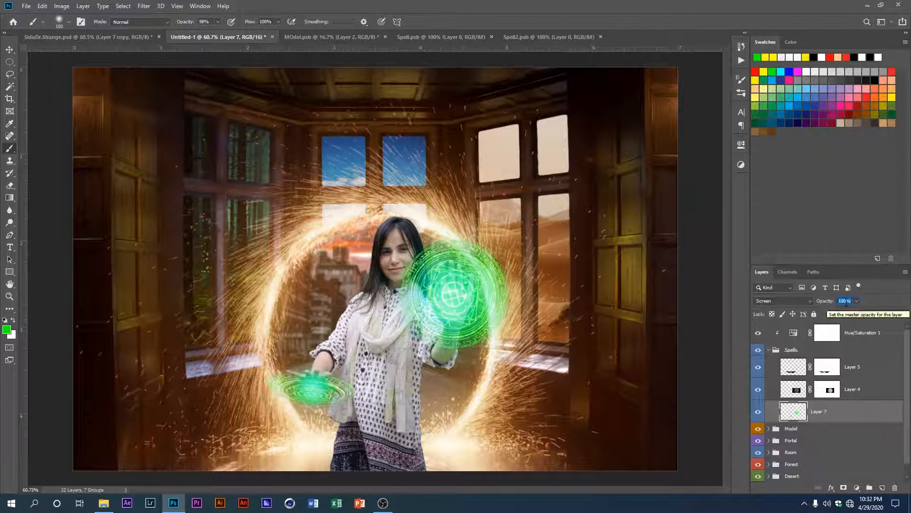
text(75)
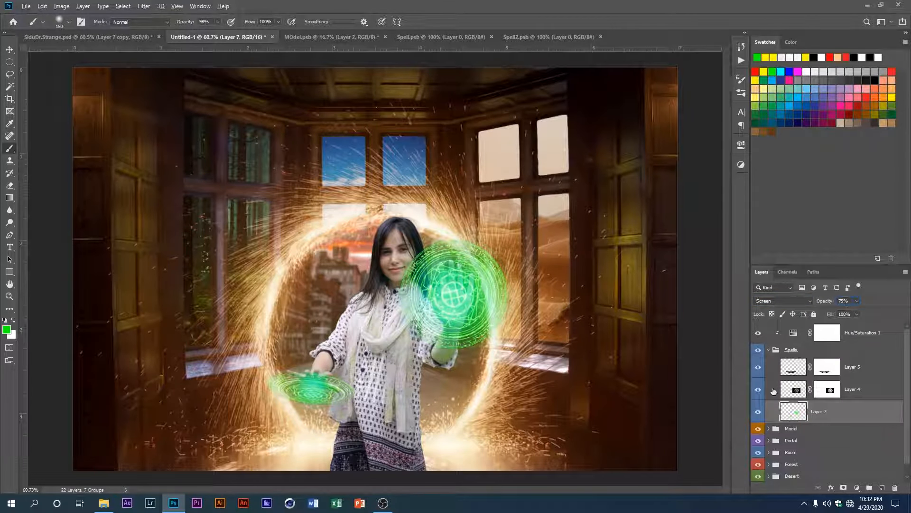
Step: Compare the image with the glow layer hidden, view that layer alone, and examine both spell circles up close
click(758, 413)
alt+click(759, 413)
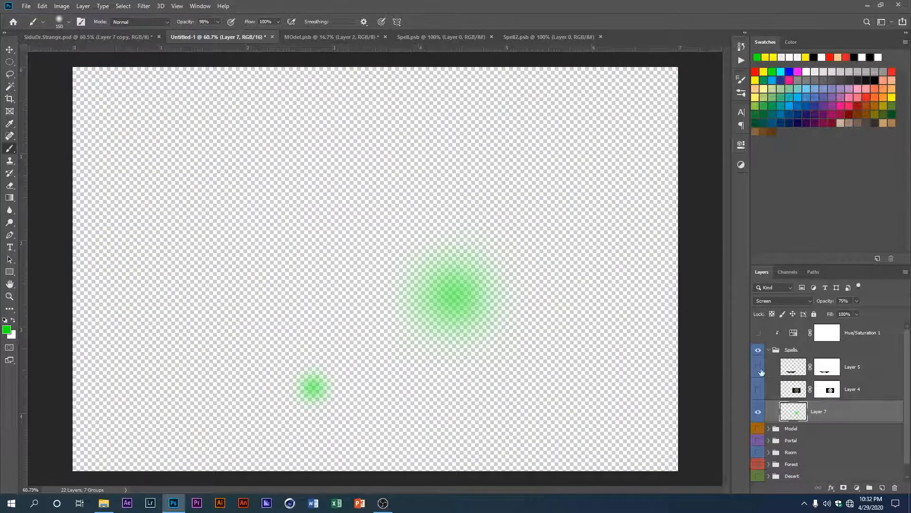
alt+click(758, 412)
scroll(515, 295, up, 2)
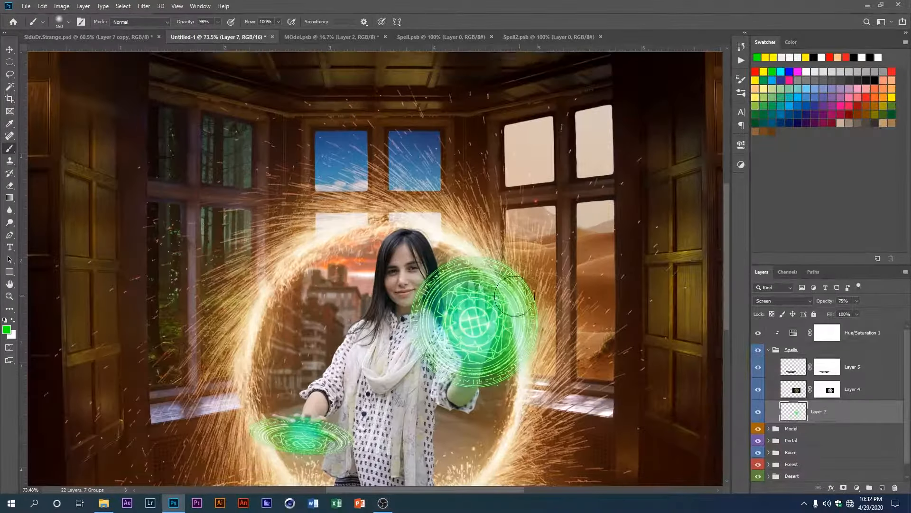
scroll(515, 295, up, 4)
drag(445, 335, 510, 258)
scroll(510, 258, down, 2)
mouse_move(349, 368)
mouse_down()
mouse_move(367, 320)
mouse_move(354, 355)
mouse_move(362, 357)
mouse_up()
scroll(367, 320, down, 2)
scroll(362, 358, up, 3)
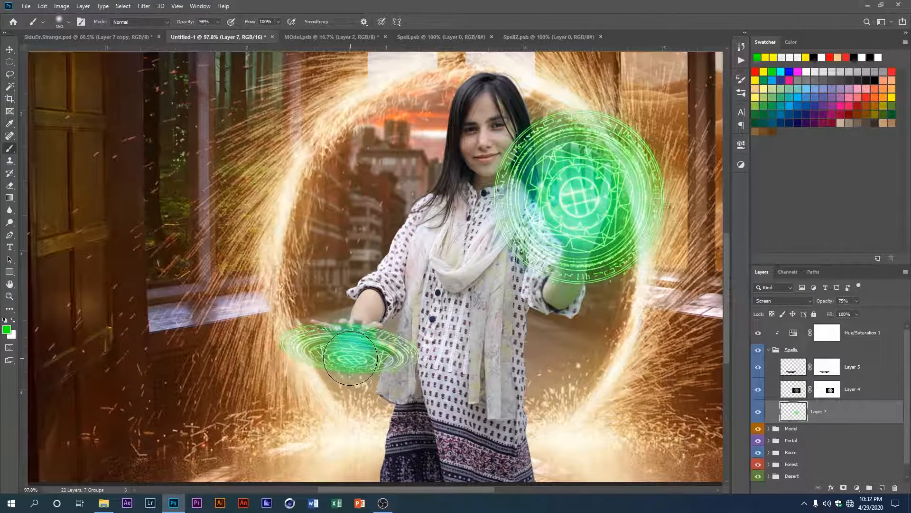
Step: Remove the small green glow from the lower spell circle
key(e)
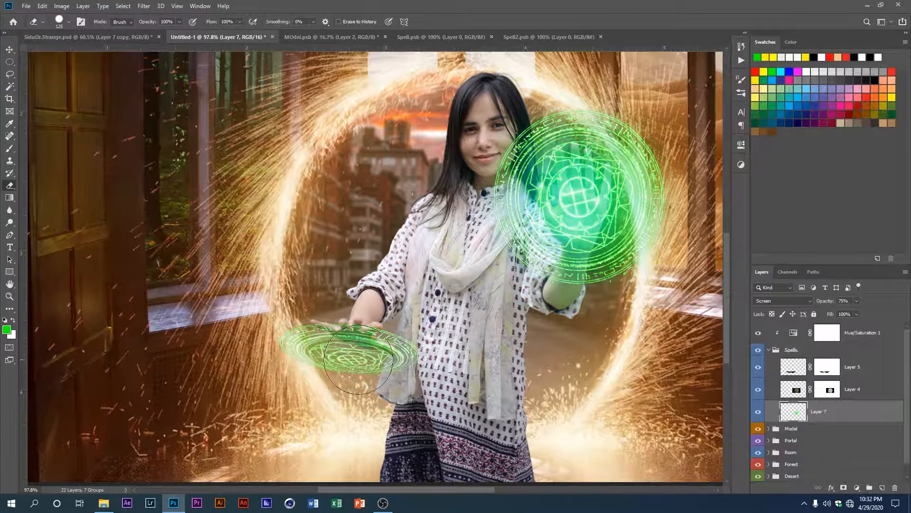
key(bracketright)
key(bracketright)
key(bracketright)
key(bracketright)
key(bracketright)
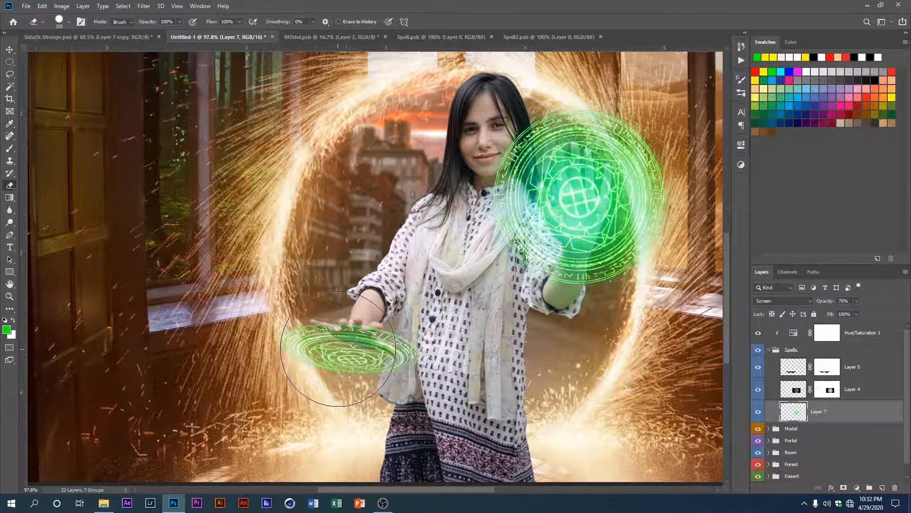
Step: Paint a wider green glow over the lower hand and its spell circle with a 300 px brush, comparing the image with and without it
key(b)
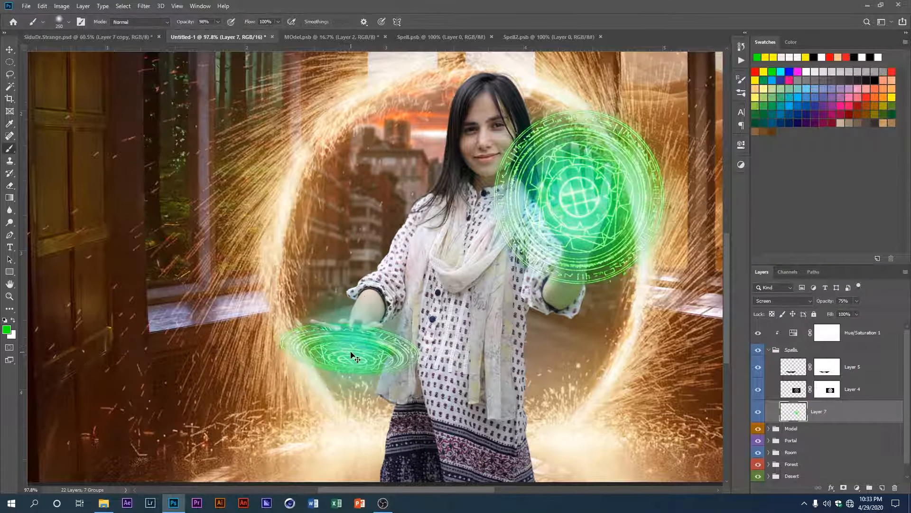
key(bracketright)
key(bracketright)
key(bracketright)
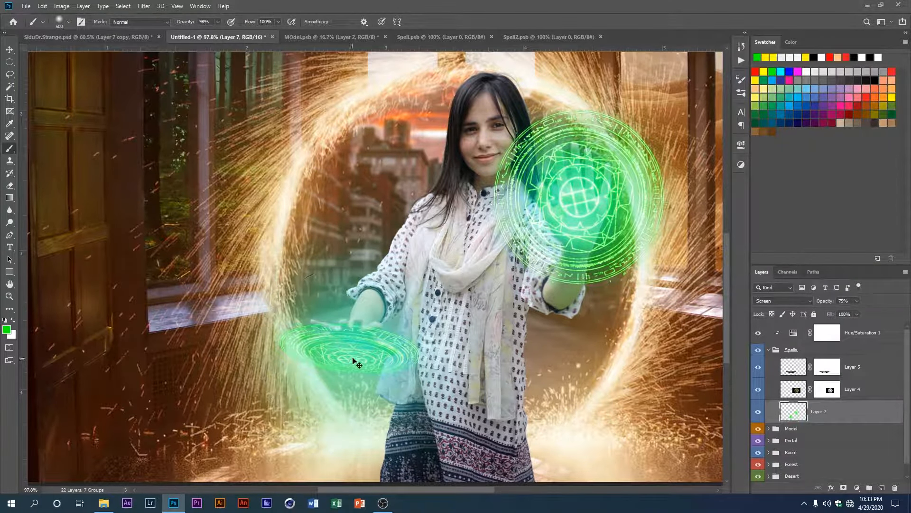
key(bracketleft)
key(bracketleft)
click(352, 334)
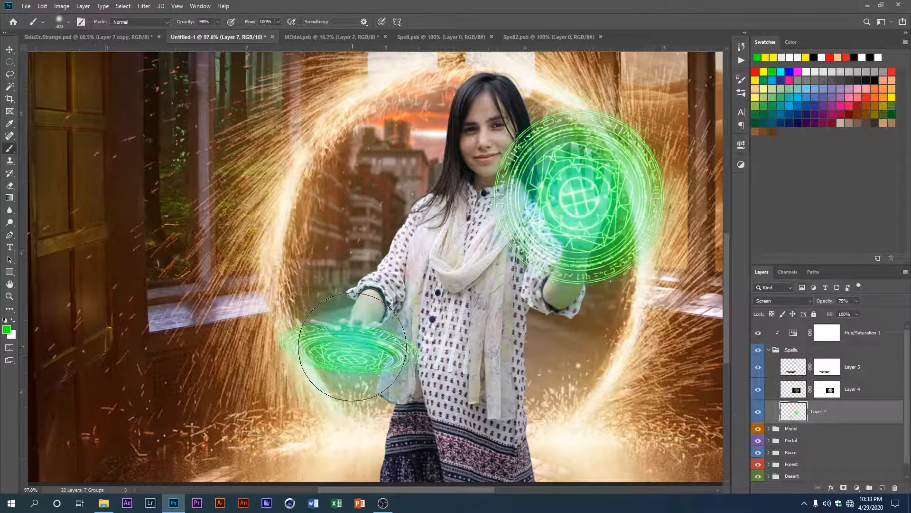
scroll(375, 367, down, 6)
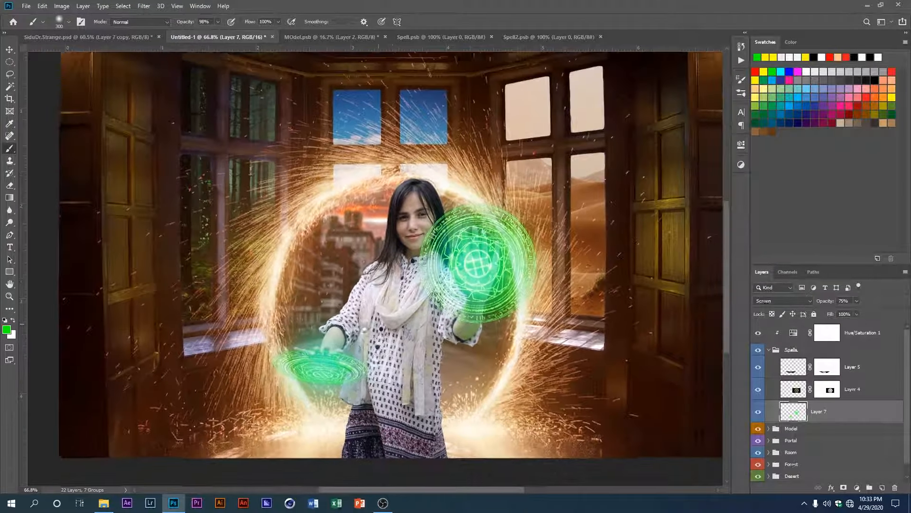
key(ctrl+z)
key(ctrl+shift+z)
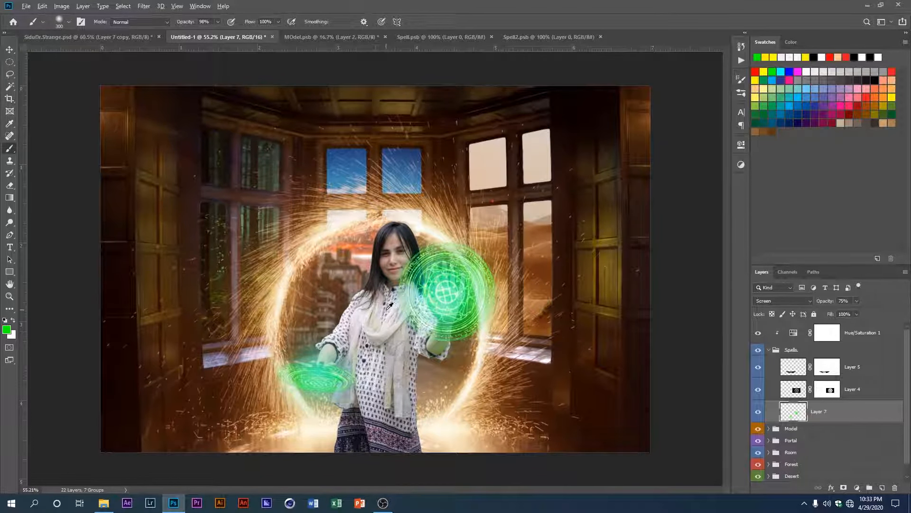
Step: Collapse the Spells group and expand the Model group
scroll(389, 306, up, 1)
click(770, 349)
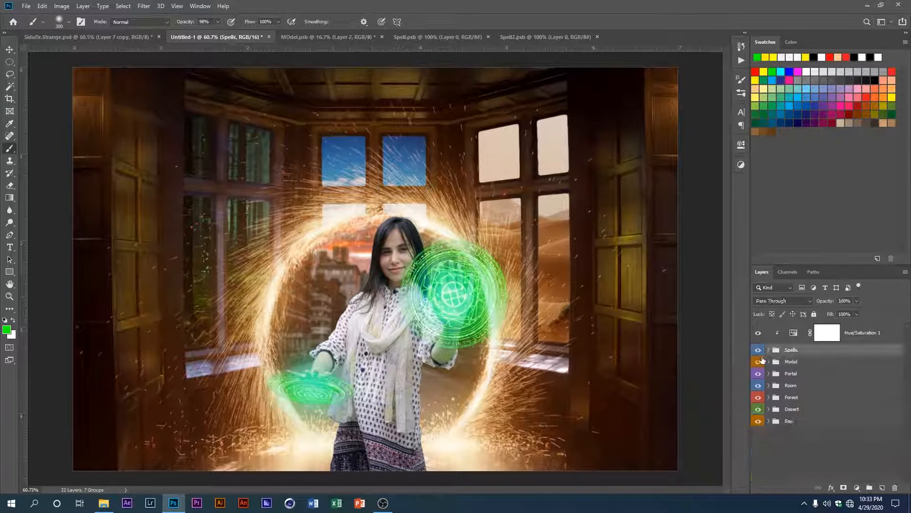
click(769, 362)
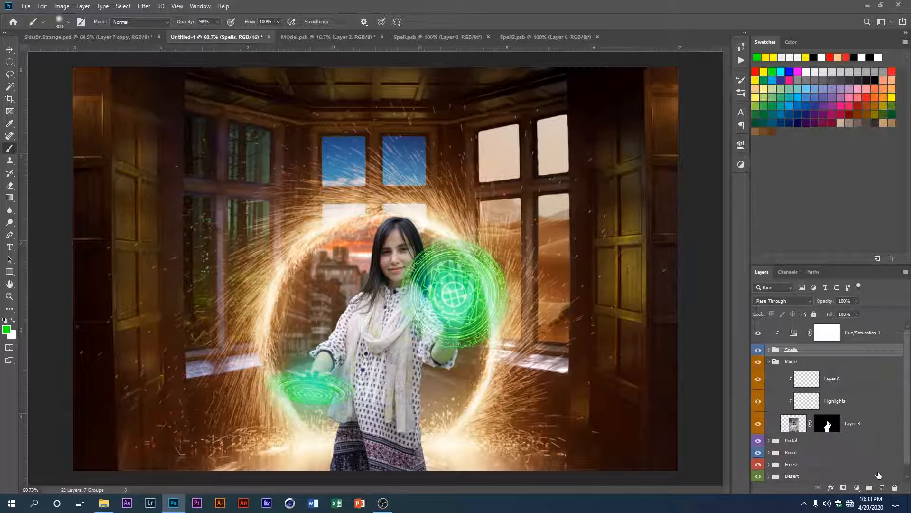
Step: Add a new layer at the top of the Model group and clip it to the model layer
click(882, 488)
drag(809, 356, 802, 390)
alt+click(782, 378)
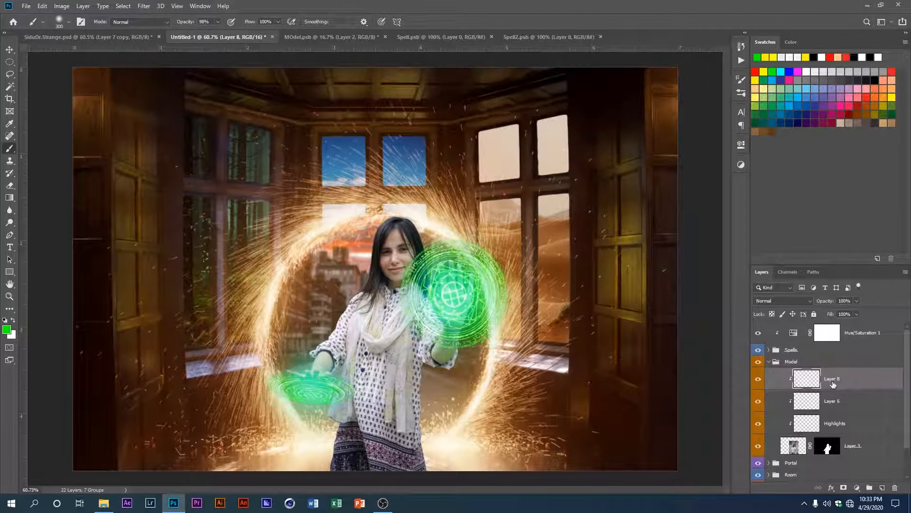
drag(366, 320, 391, 341)
drag(418, 387, 430, 351)
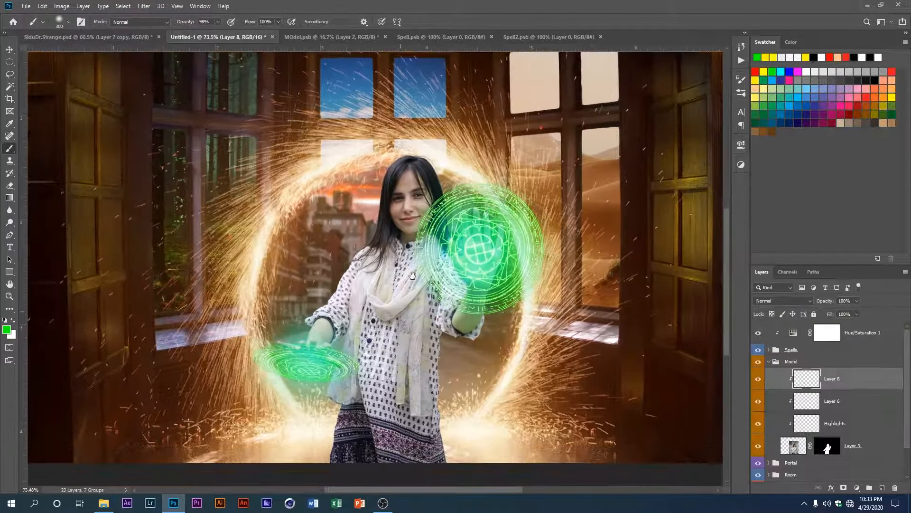
key(ctrl+0)
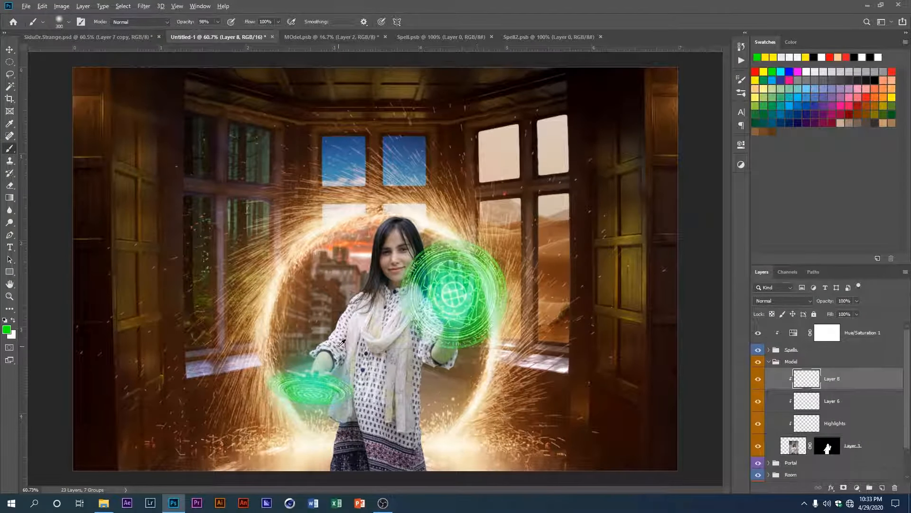
Step: Prepare a 60 px brush with a yellow foreground colour and set the new layer's blend mode to Overlay
scroll(421, 399, up, 4)
scroll(421, 399, up, 6)
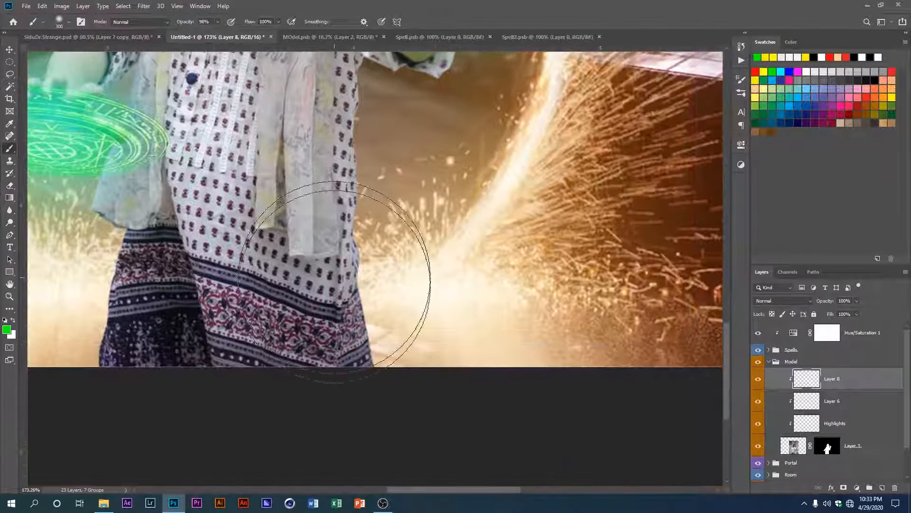
key(bracketleft)
key(bracketleft)
key(bracketleft)
key(bracketleft)
key(bracketleft)
key(bracketleft)
key(bracketleft)
key(bracketleft)
key(bracketleft)
key(bracketleft)
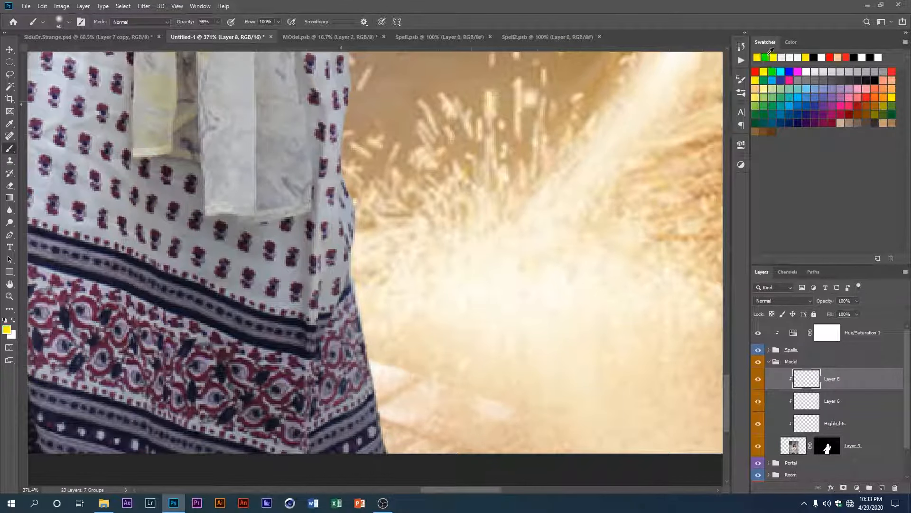
scroll(456, 304, up, 1)
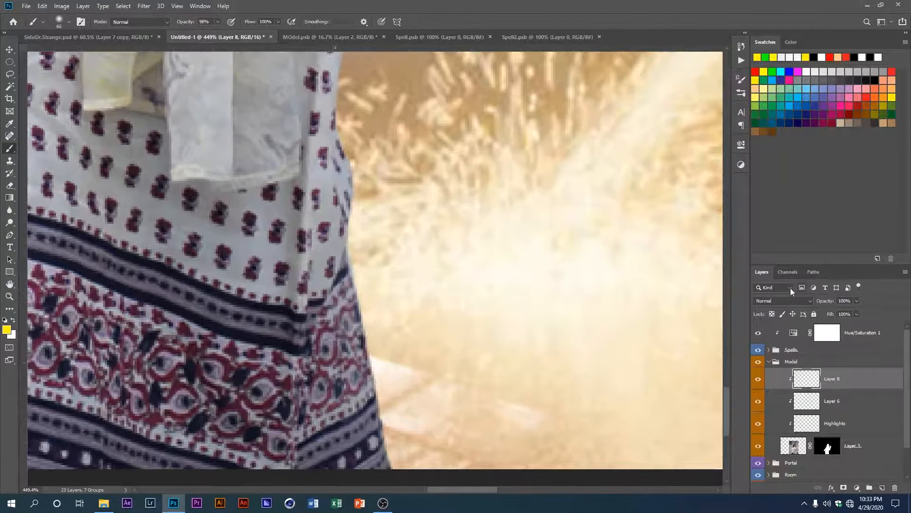
click(786, 301)
click(801, 350)
Step: Paint yellow portal light along the right edge of the model's dress with the brush at 25% opacity and 35% flow
scroll(369, 311, up, 2)
mouse_move(368, 255)
mouse_down()
mouse_move(404, 354)
mouse_move(383, 331)
mouse_up()
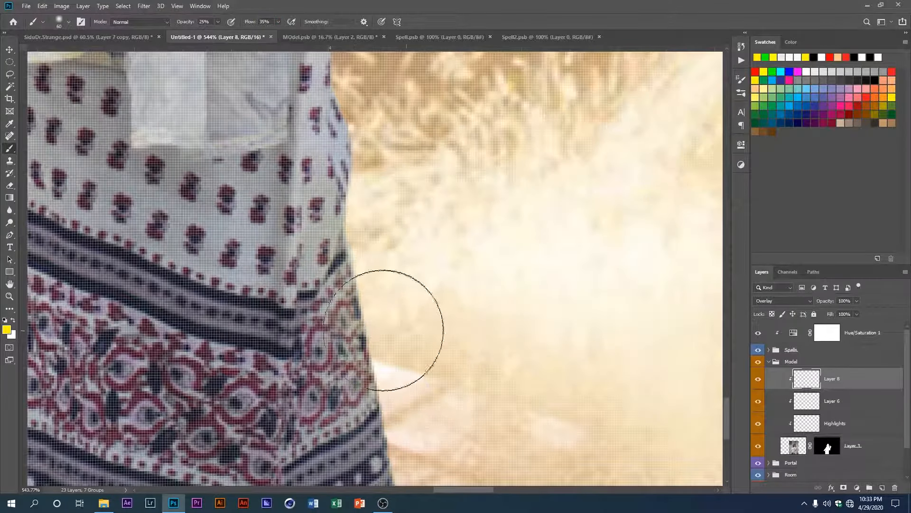
drag(406, 451, 405, 308)
scroll(404, 276, up, 10)
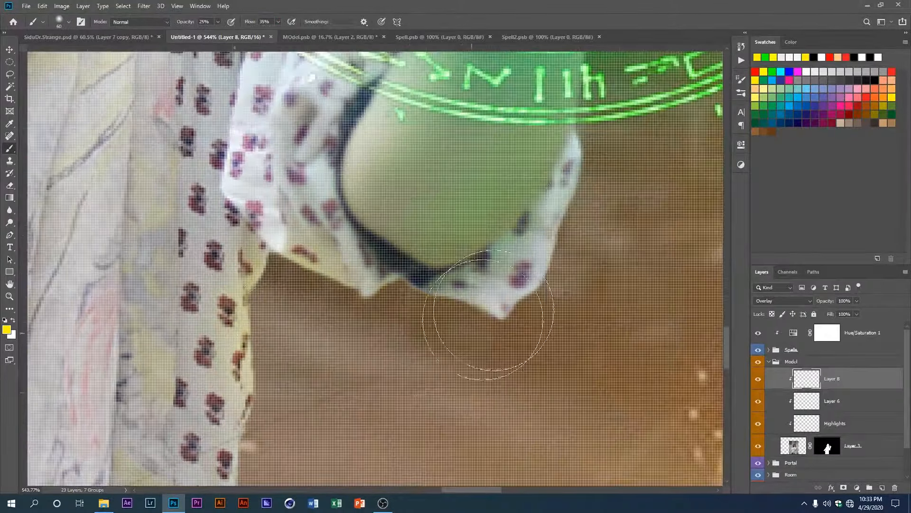
drag(327, 442, 403, 253)
scroll(545, 301, down, 12)
drag(546, 301, 563, 233)
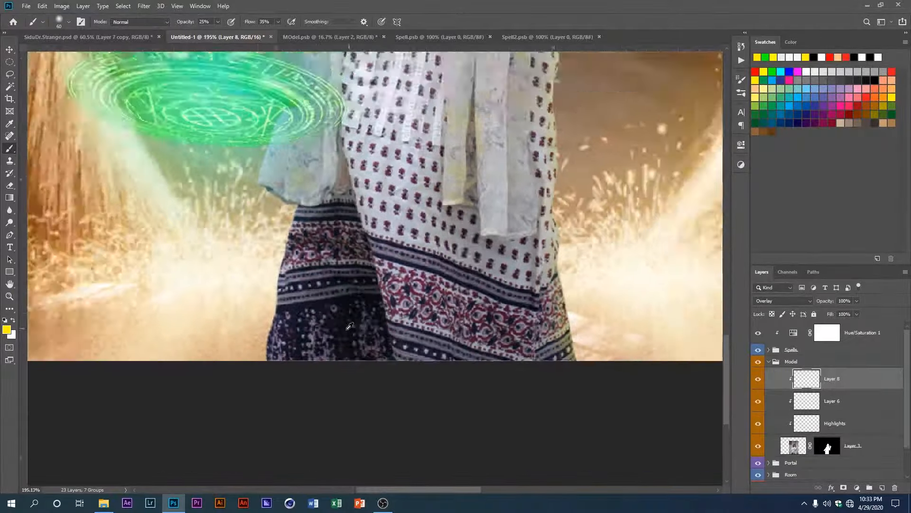
Step: Paint yellow light along the left edge of the skirt and over the left shoulder and sleeve
scroll(284, 304, up, 11)
drag(294, 265, 340, 281)
scroll(316, 285, up, 15)
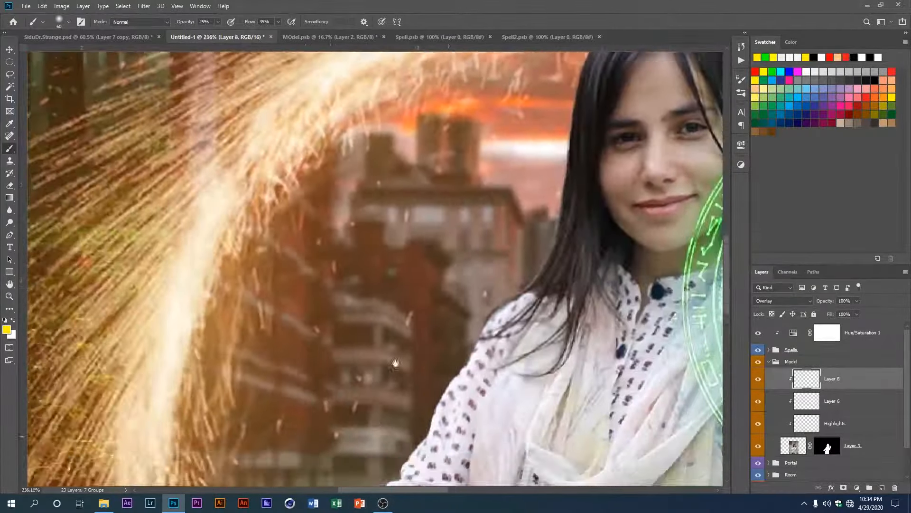
scroll(460, 277, down, 3)
scroll(380, 278, up, 8)
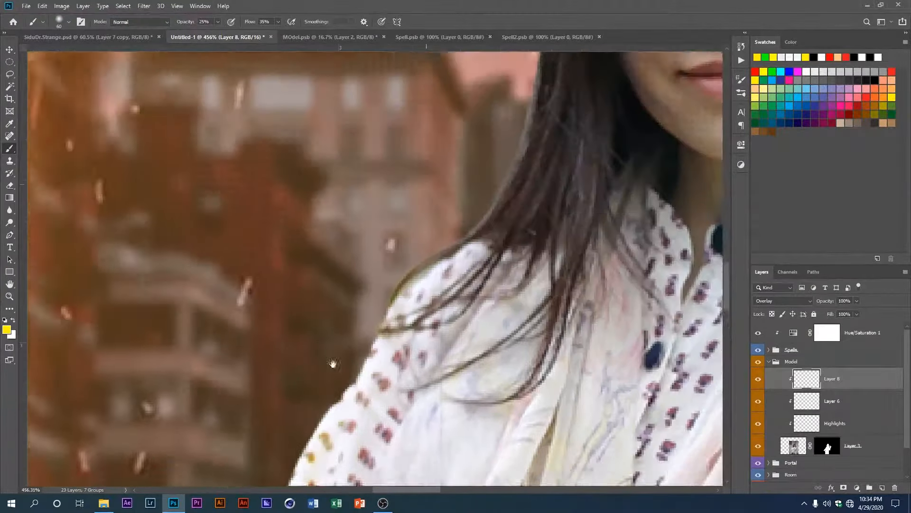
scroll(320, 279, down, 5)
drag(319, 279, 305, 350)
scroll(295, 209, up, 8)
Step: Undo the last stroke and tint the edges of the hair yellow with a smaller brush at 15% opacity
drag(312, 226, 206, 317)
key(ctrl+z)
key(e)
key(b)
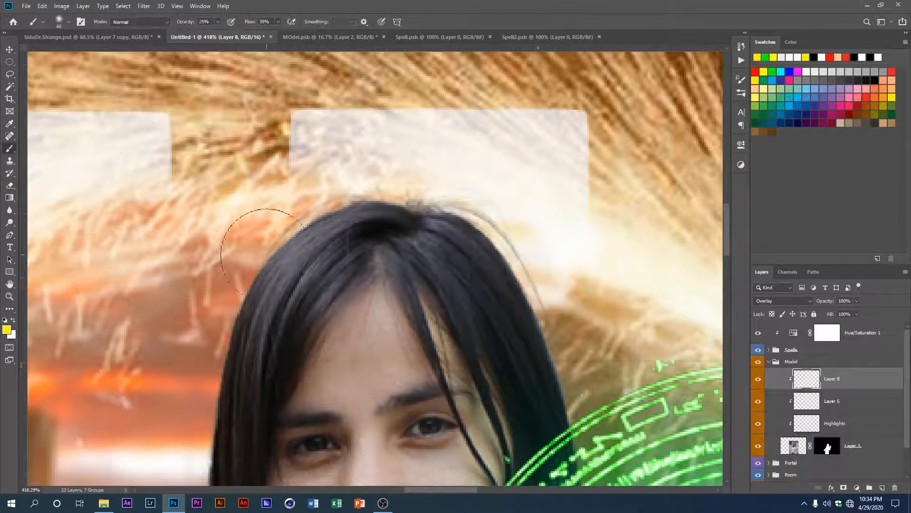
drag(227, 331, 160, 343)
key(bracketleft)
key(bracketleft)
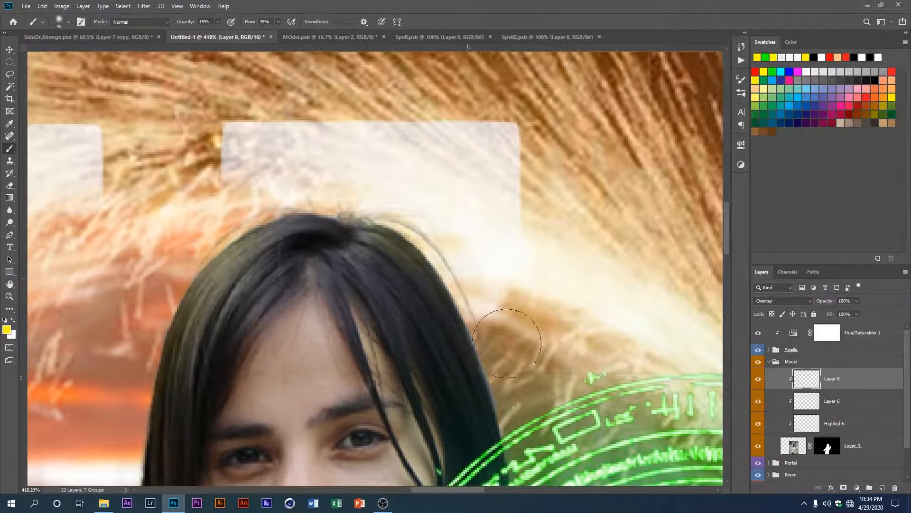
scroll(411, 376, down, 8)
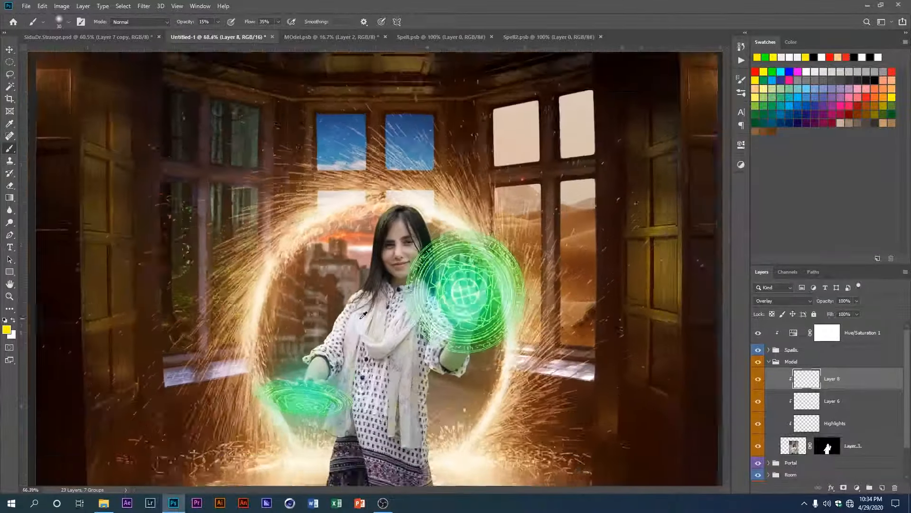
Step: Add more yellow light down the left edge of the dark skirt with a 30 px brush
scroll(351, 91, up, 4)
drag(390, 339, 351, 90)
scroll(311, 237, up, 10)
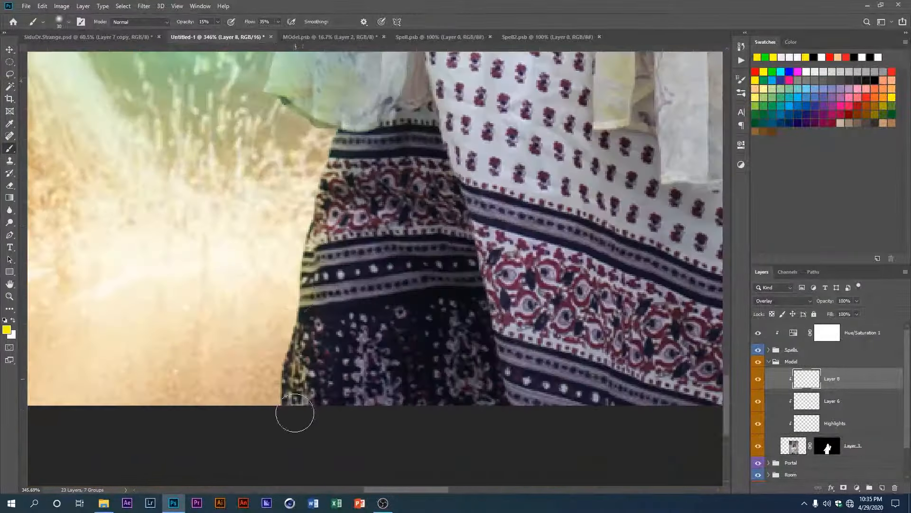
scroll(304, 332, down, 12)
drag(374, 217, 349, 383)
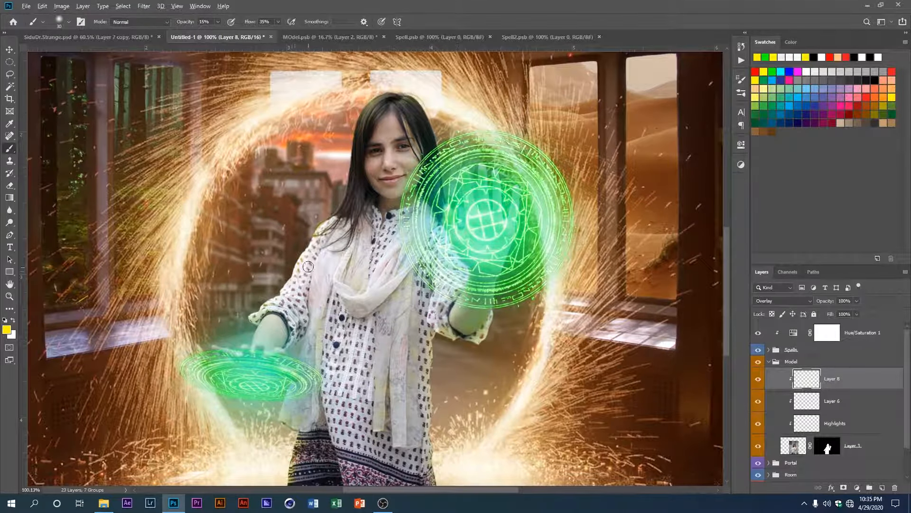
Step: Lower the yellow light layer's opacity to 80% and soften its highlights on the hair with a 15% opacity eraser
text(80)
key(Return)
scroll(380, 66, up, 5)
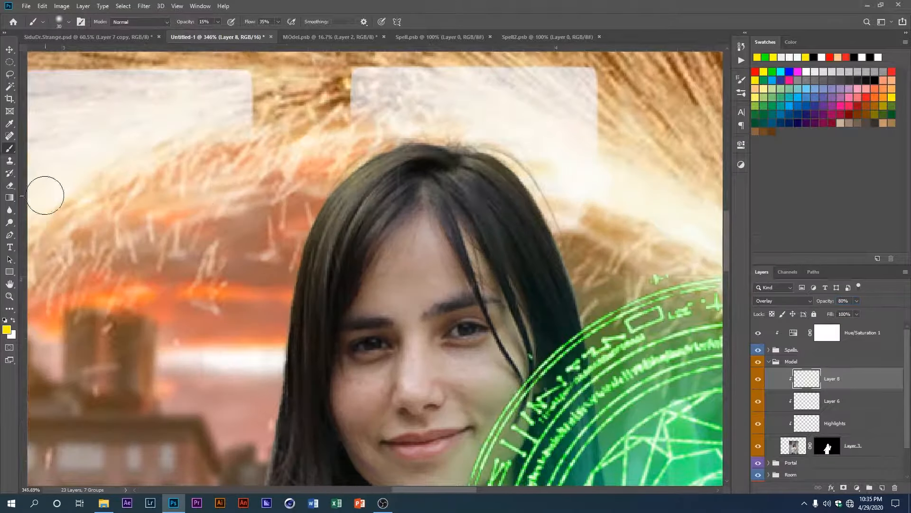
text(e)
text(15)
key(Return)
scroll(399, 335, down, 8)
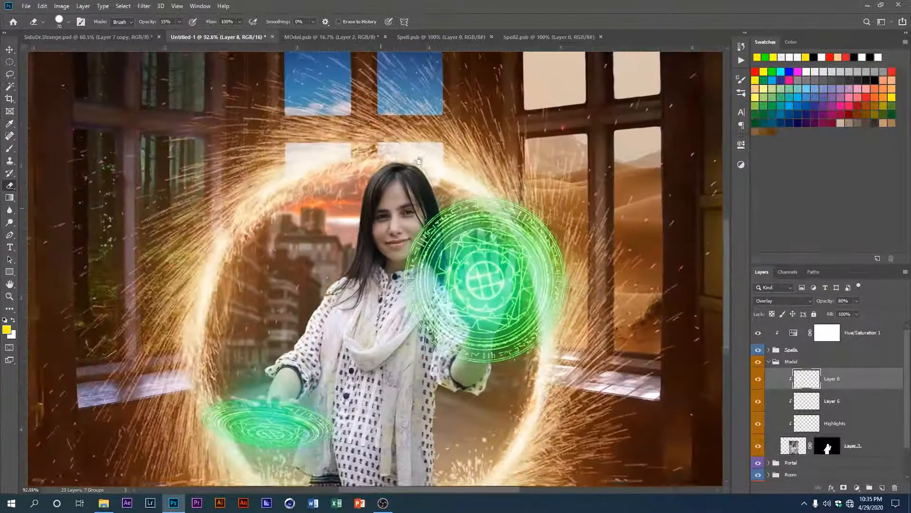
scroll(399, 335, up, 2)
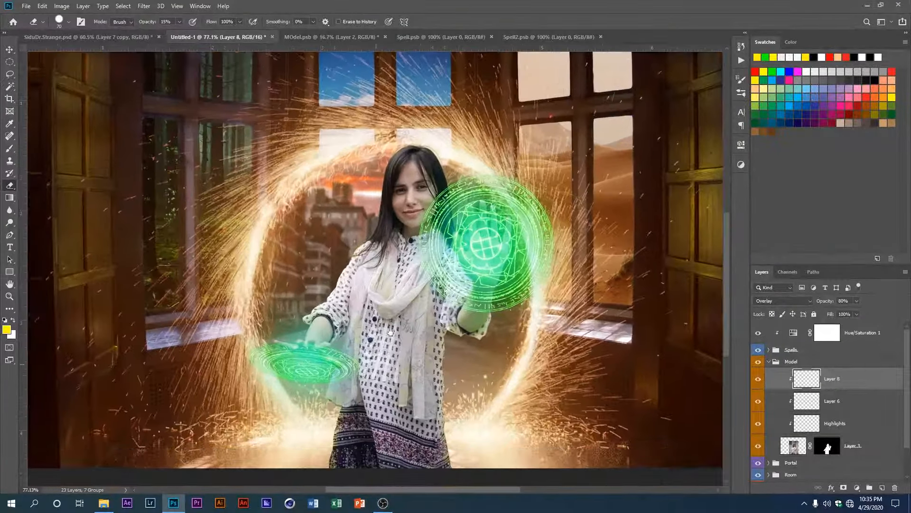
click(857, 487)
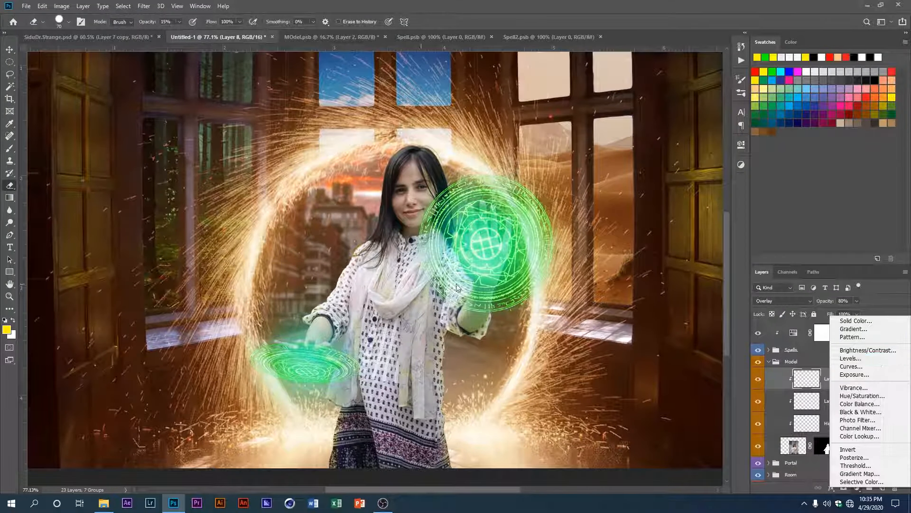
click(477, 280)
scroll(478, 280, down, 2)
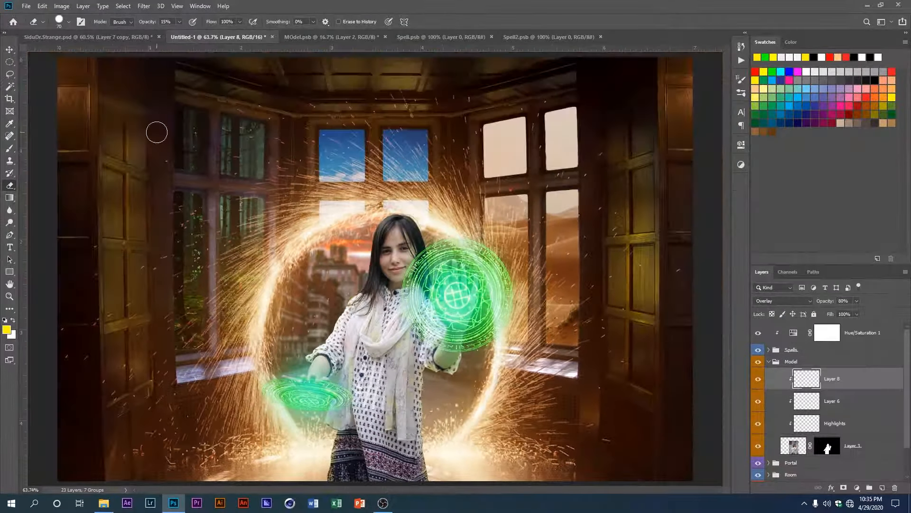
Step: Add a Levels adjustment clipped to the model with input midtones 0.73, input white 240 and output white 217
click(11, 50)
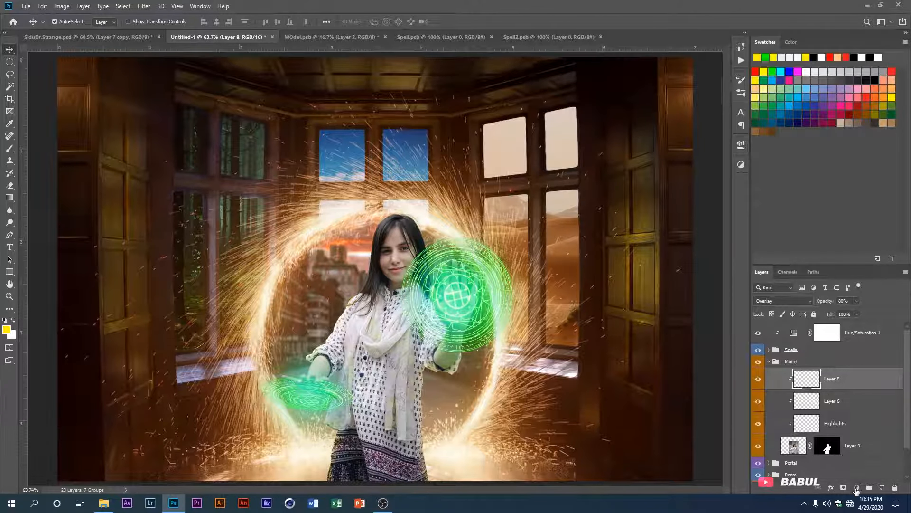
click(857, 488)
click(855, 367)
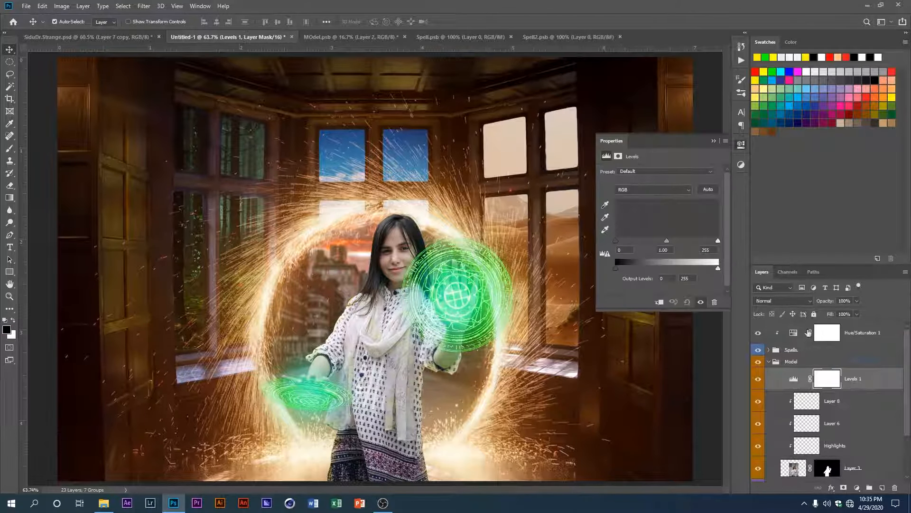
click(659, 301)
drag(667, 240, 712, 240)
mouse_move(672, 241)
mouse_down()
mouse_move(699, 241)
mouse_move(674, 241)
mouse_up()
drag(718, 268, 703, 269)
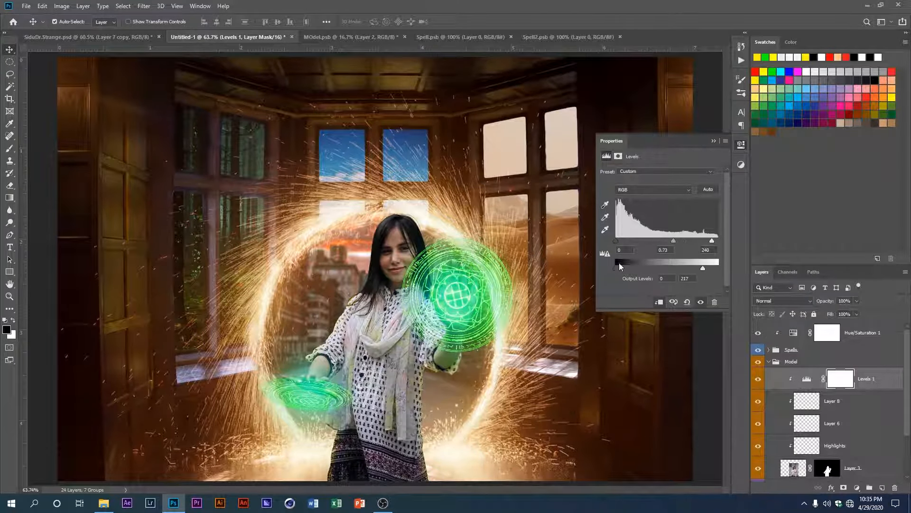
drag(620, 267, 621, 269)
Step: Raise the Red midtones in the Levels adjustment and set the Blue midtones to 0.83
key(alt+3)
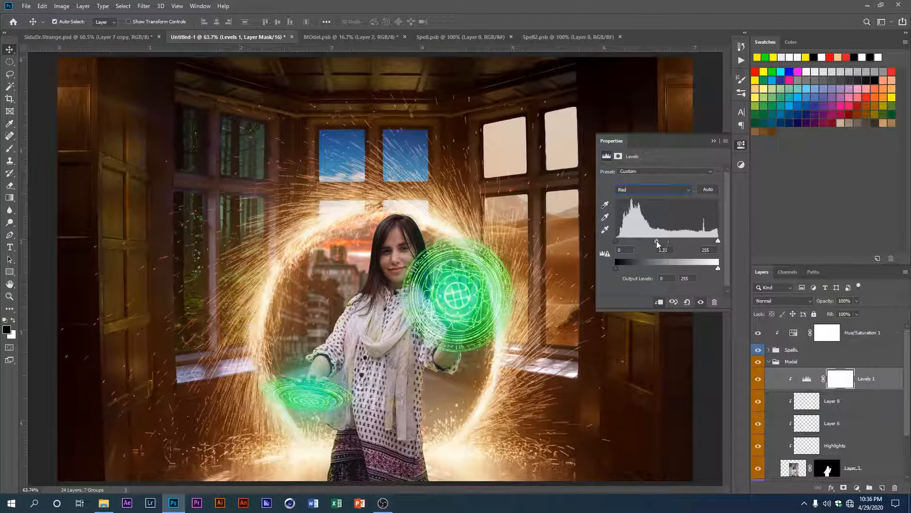
click(684, 187)
click(691, 211)
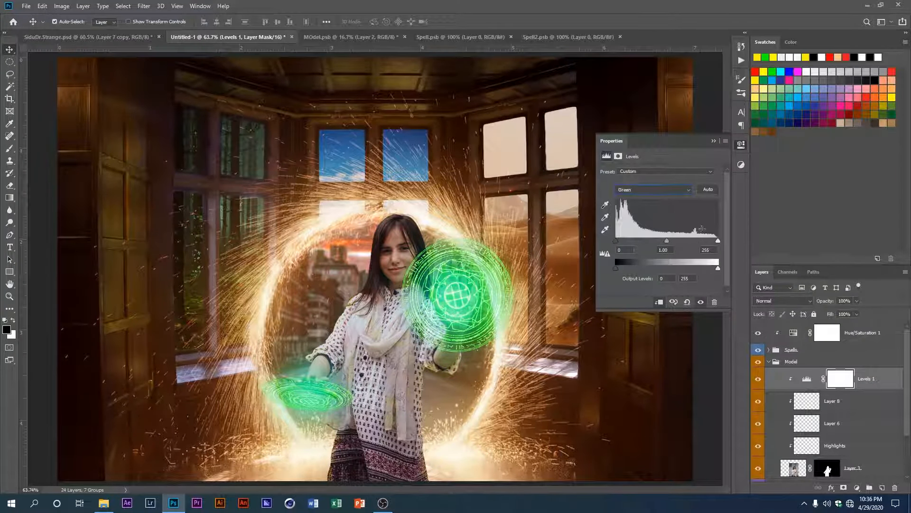
click(664, 190)
click(666, 224)
drag(667, 240, 673, 241)
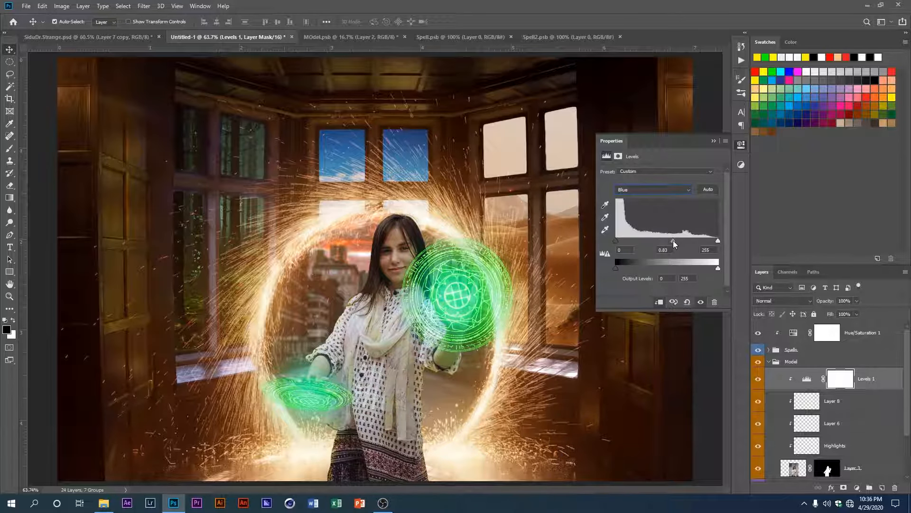
click(714, 141)
scroll(387, 299, down, 2)
scroll(388, 299, up, 1)
Step: Add a Curves adjustment clipped to the model and move its white point slightly inward
click(856, 487)
click(850, 355)
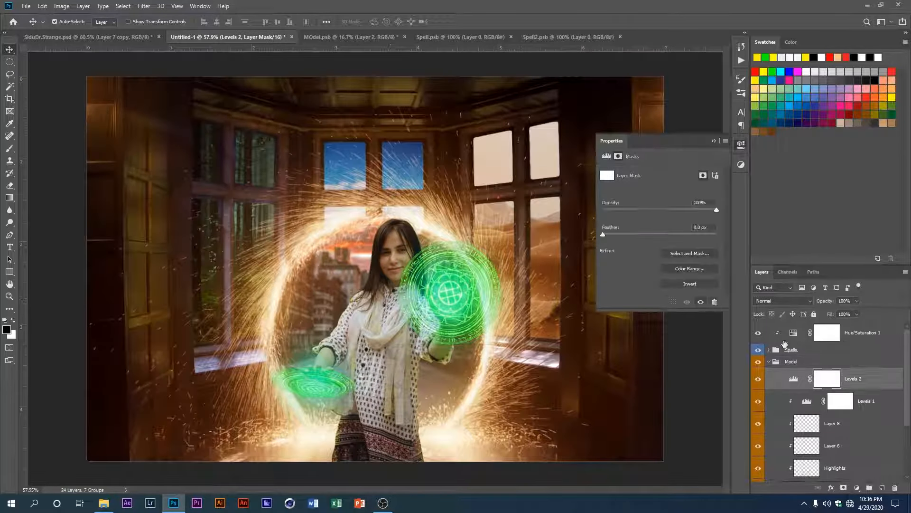
click(856, 488)
click(850, 364)
click(660, 302)
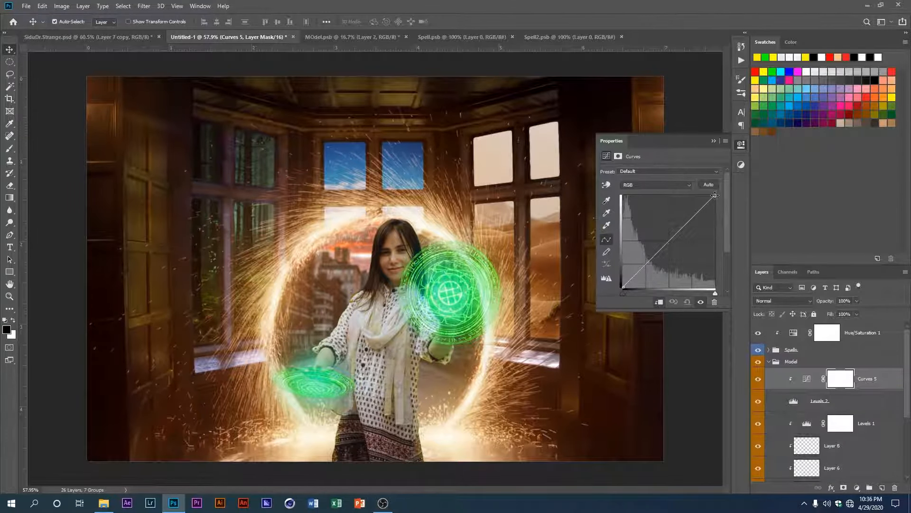
mouse_move(715, 195)
mouse_down()
mouse_move(715, 203)
mouse_move(711, 188)
mouse_up()
Step: Delete the unneeded Levels 2 layer and reselect the Curves adjustment
click(798, 405)
click(895, 489)
click(801, 387)
alt+click(801, 390)
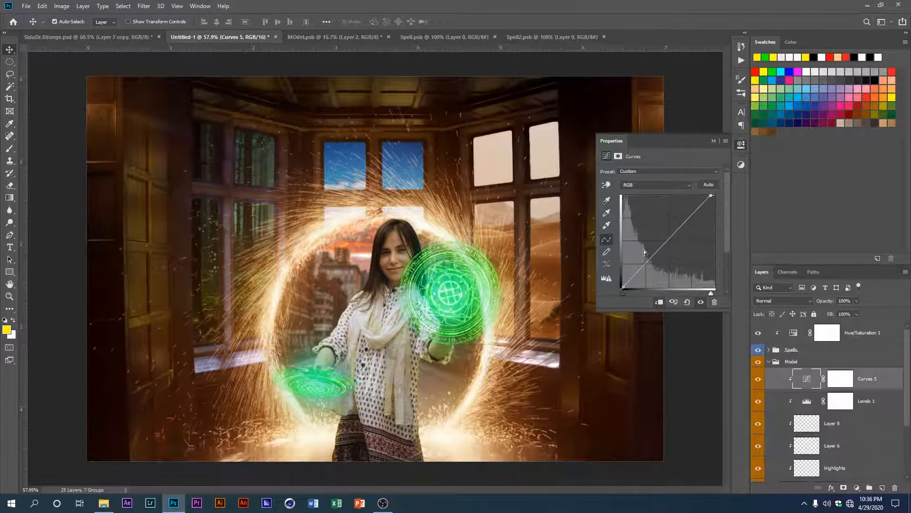
Step: Move the RGB curve's black point slightly inward, lift its midtones, and adjust the end points of the Red curve
drag(623, 286, 627, 287)
drag(671, 239, 670, 232)
click(655, 184)
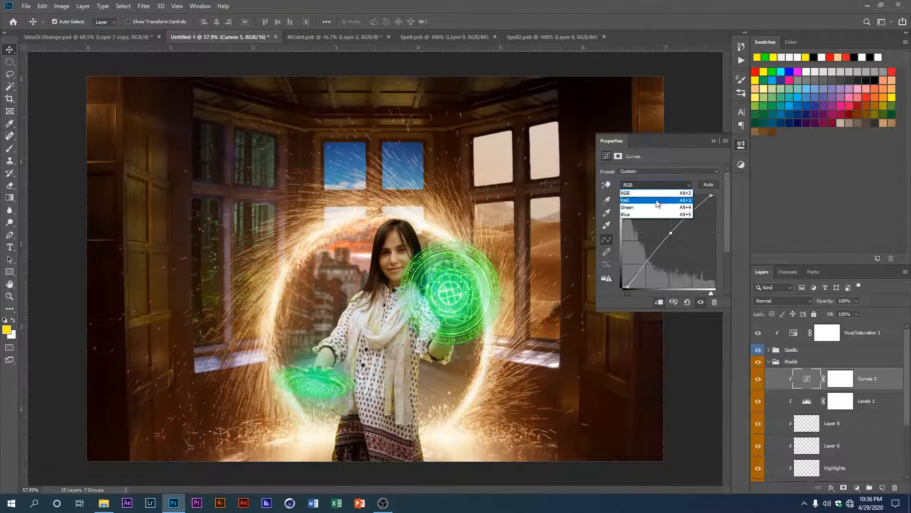
click(650, 193)
drag(714, 201, 720, 200)
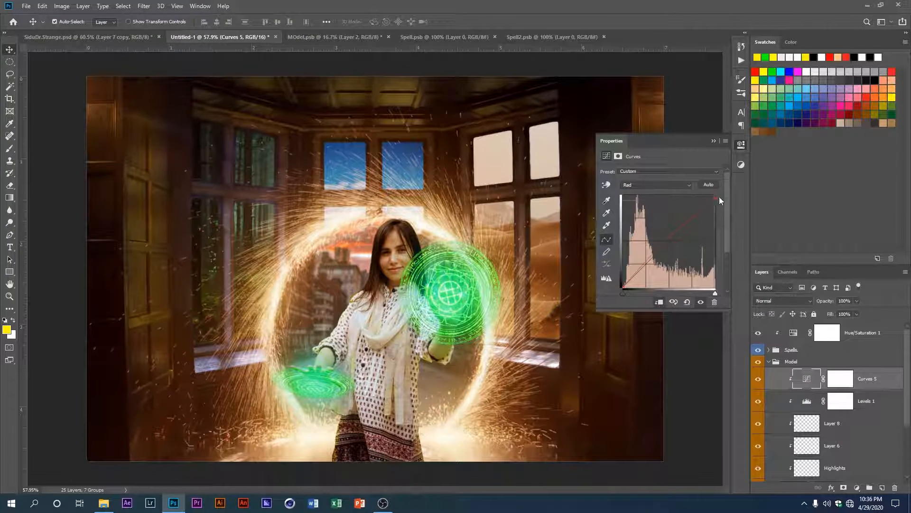
drag(623, 287, 629, 287)
Step: Nudge the midtones of the Green curve and adjust the highlight end of the Blue curve
click(656, 184)
click(657, 207)
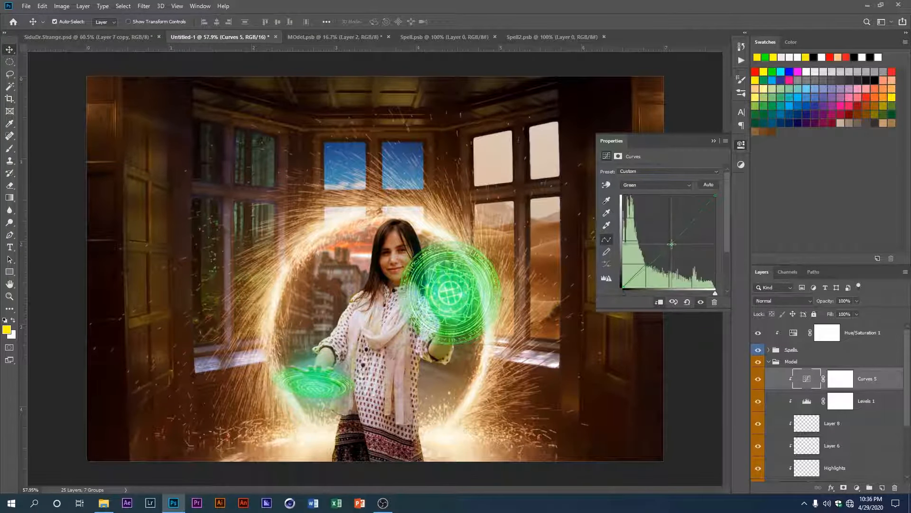
drag(670, 242, 668, 241)
click(656, 185)
click(657, 216)
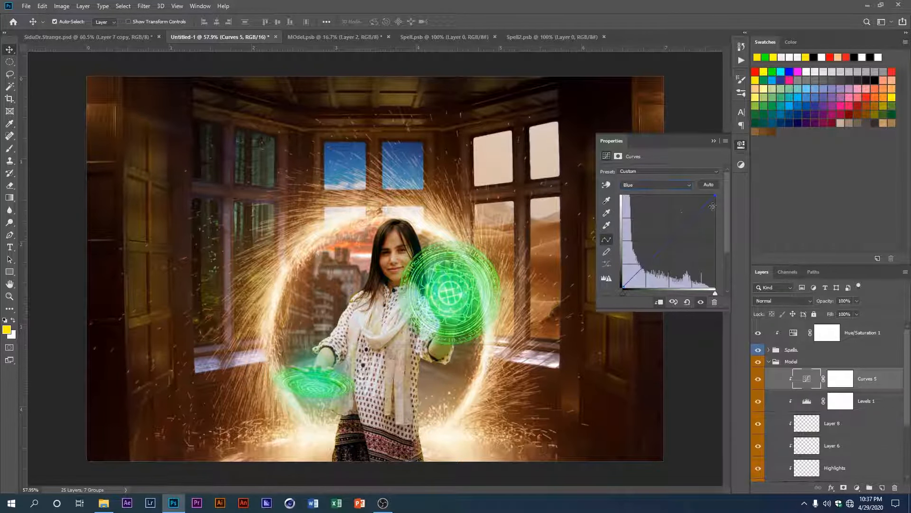
drag(716, 192, 706, 188)
Step: Compare the whole image with and without the model's Curves, Levels and yellow light layers
click(714, 141)
scroll(513, 307, down, 4)
scroll(513, 308, up, 3)
drag(758, 379, 759, 423)
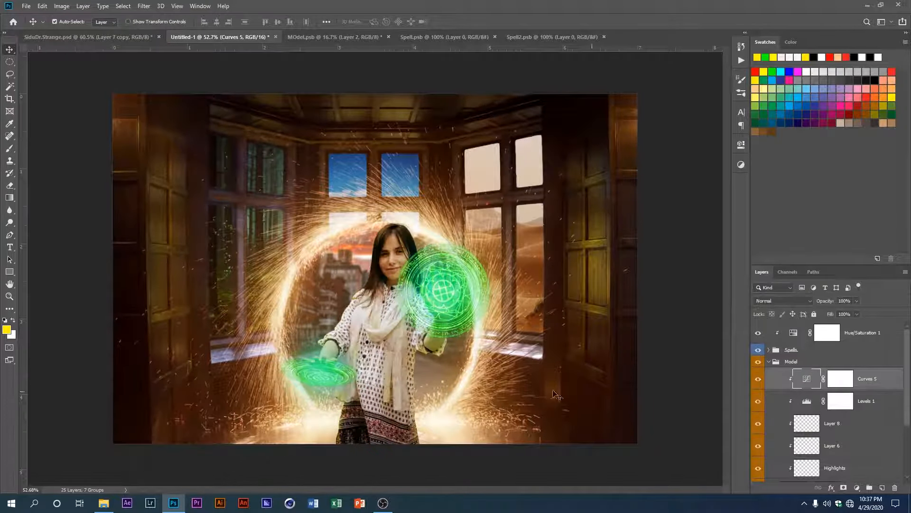
scroll(340, 335, up, 1)
scroll(373, 308, down, 2)
scroll(344, 260, up, 1)
scroll(369, 256, down, 1)
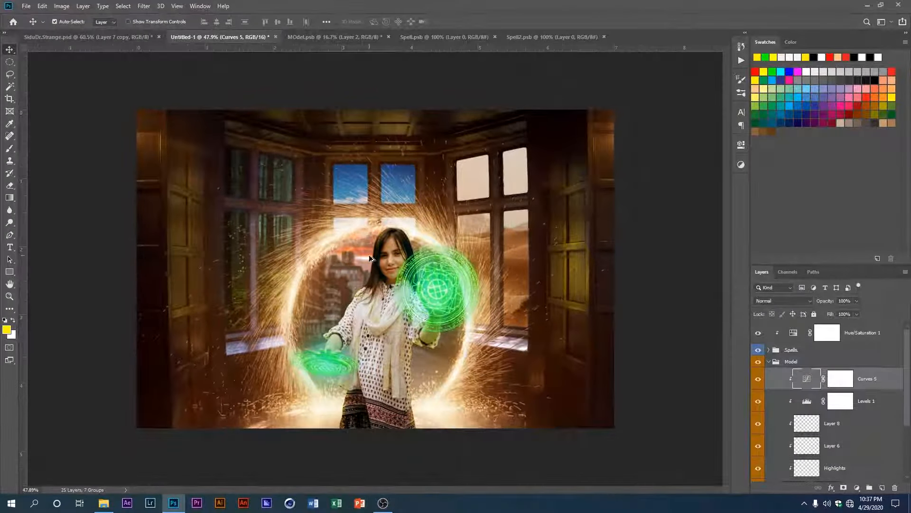
scroll(370, 258, up, 1)
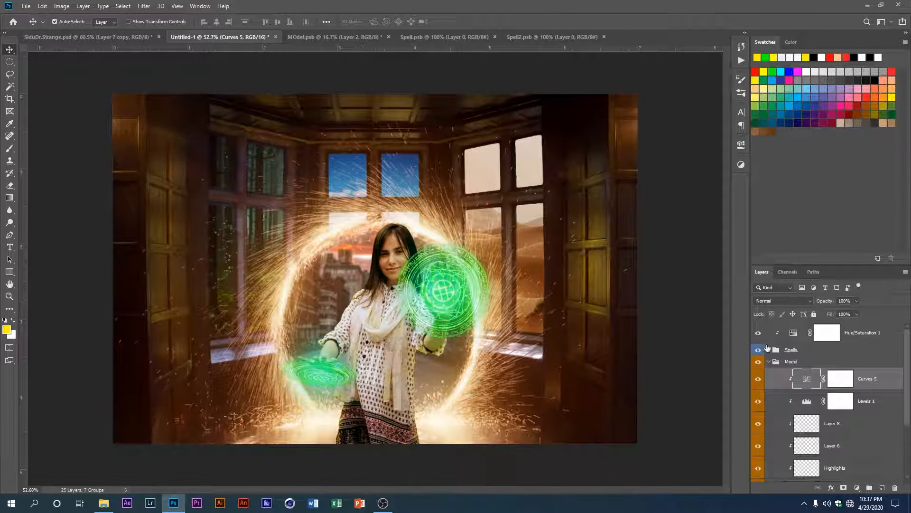
Step: Collapse the Model group and add a Curves adjustment layer above the Hue/Saturation 1 layer
click(769, 363)
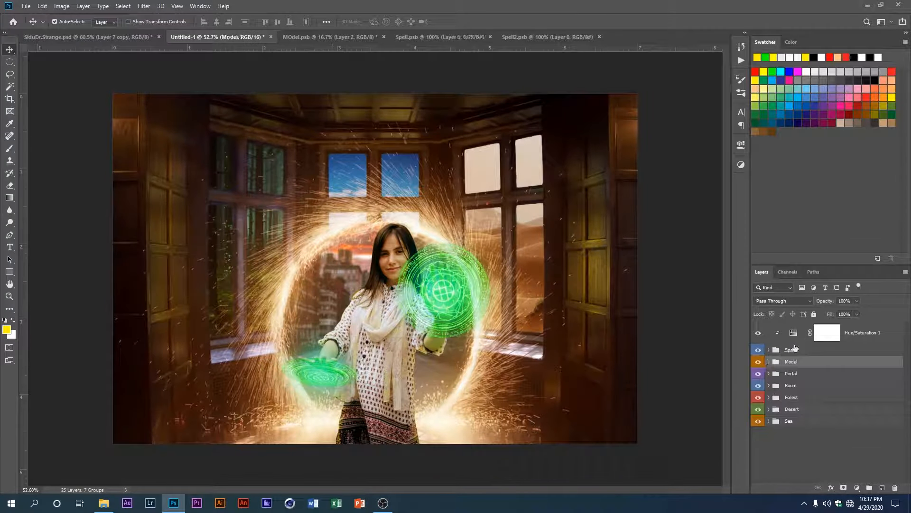
click(858, 487)
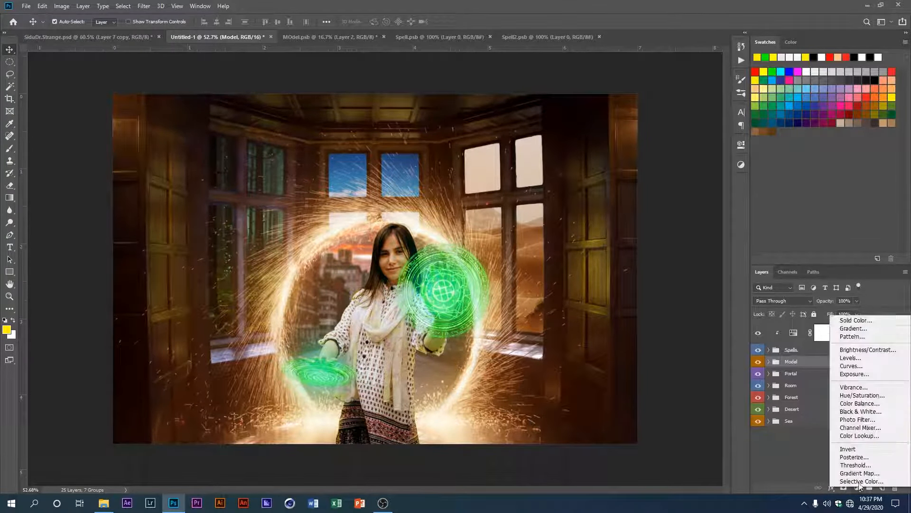
click(808, 333)
click(870, 336)
click(856, 486)
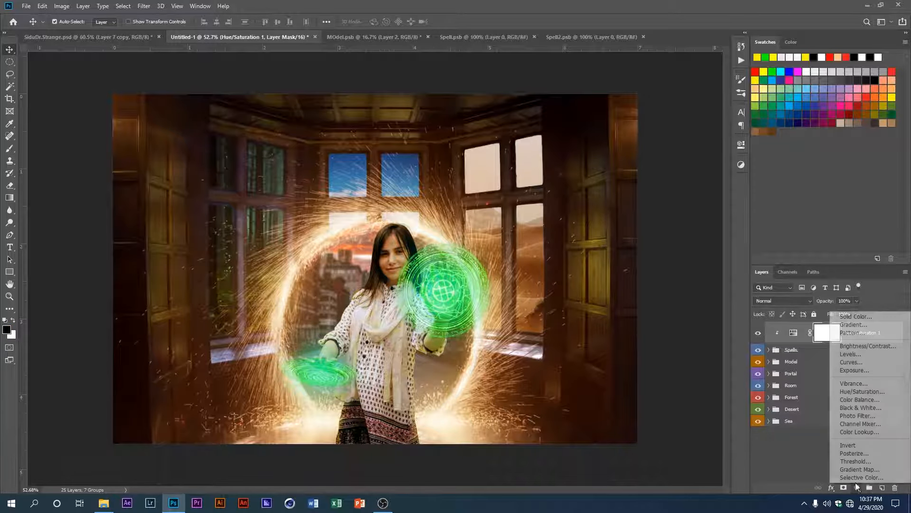
click(862, 362)
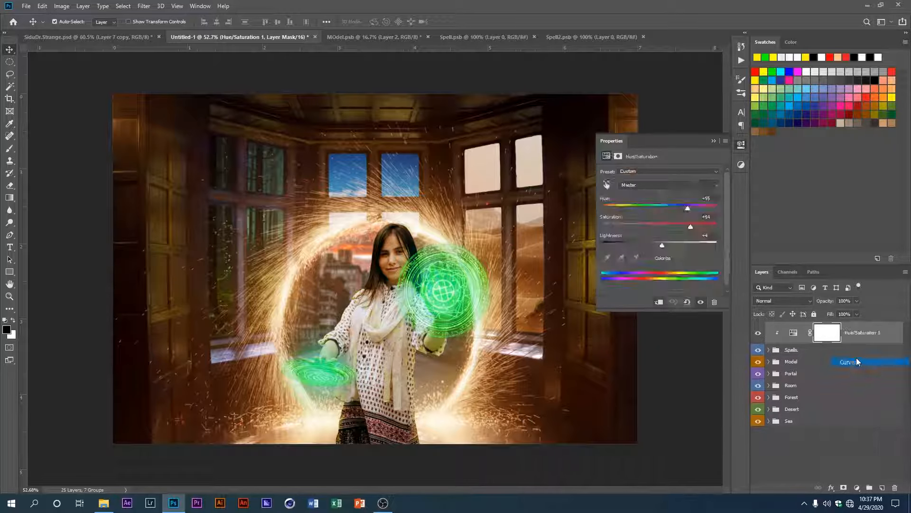
Step: Lower the RGB curve's white point, lift its black point slightly and adjust its midtones
drag(715, 196, 715, 208)
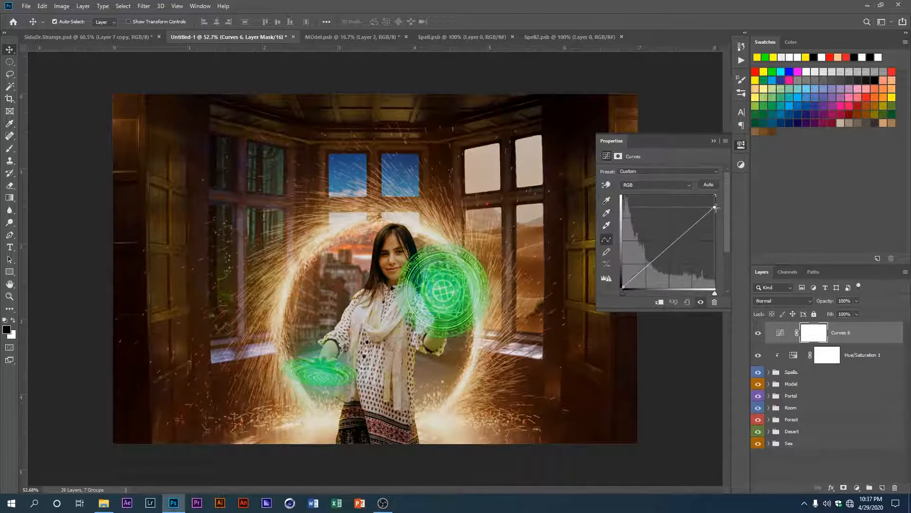
drag(624, 287, 623, 285)
drag(663, 251, 666, 256)
drag(716, 209, 715, 201)
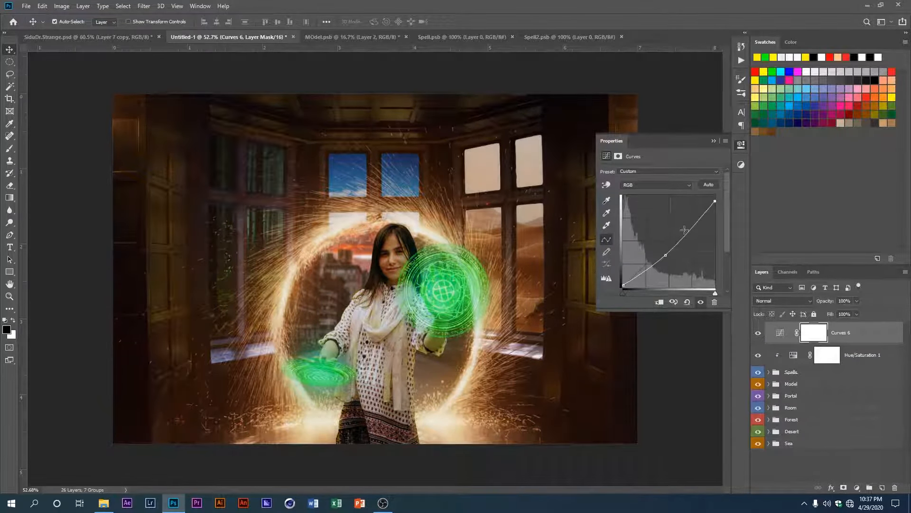
drag(665, 255, 674, 234)
Step: Fine-tune the Red, Green and Blue curves of the new Curves layer and close its settings
click(657, 185)
click(651, 200)
click(665, 185)
click(664, 207)
click(657, 185)
click(658, 215)
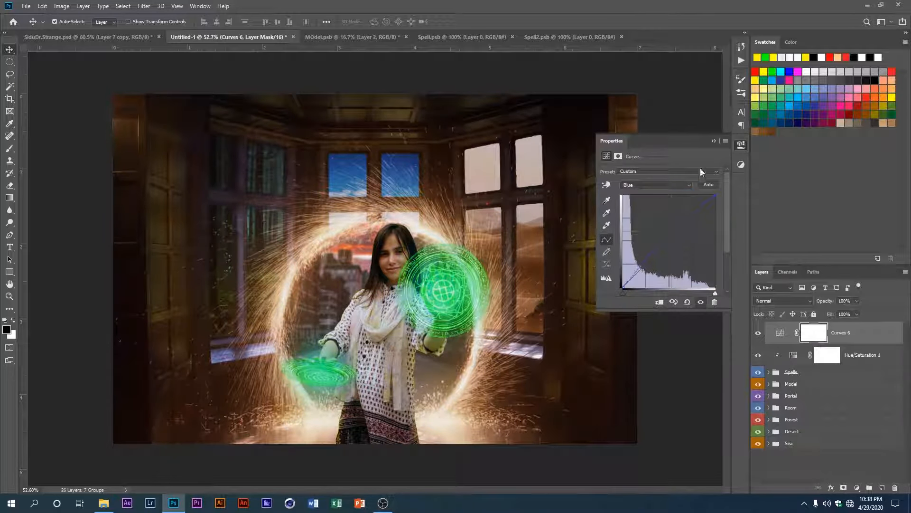
click(714, 141)
Step: Add a Vibrance adjustment layer above the Curves layer and slightly reduce the vibrance
click(883, 487)
key(ctrl+z)
click(857, 487)
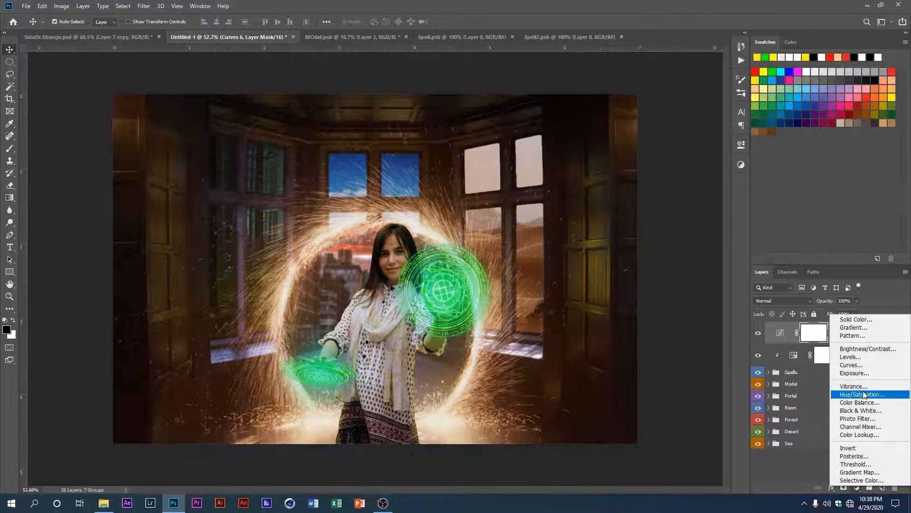
click(868, 382)
drag(660, 200, 653, 182)
click(714, 141)
scroll(398, 267, down, 1)
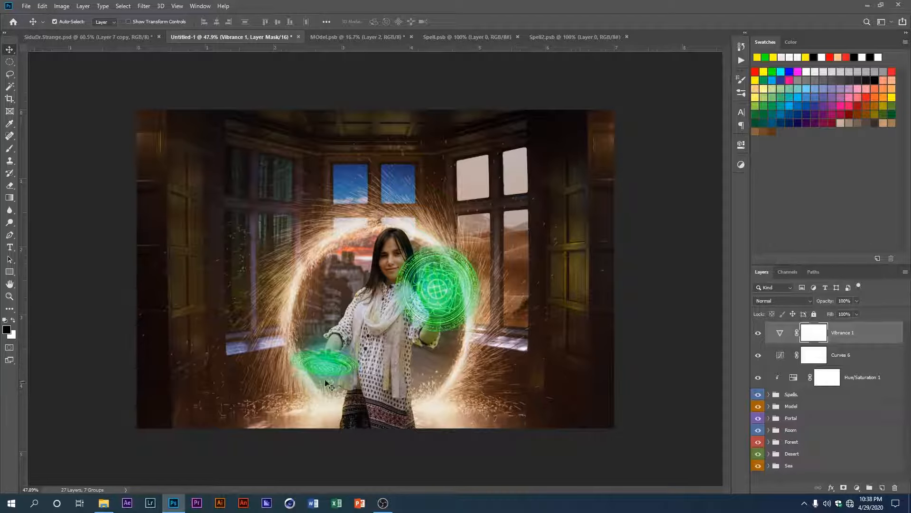
Step: Create a new empty layer directly above the Portal group
click(796, 429)
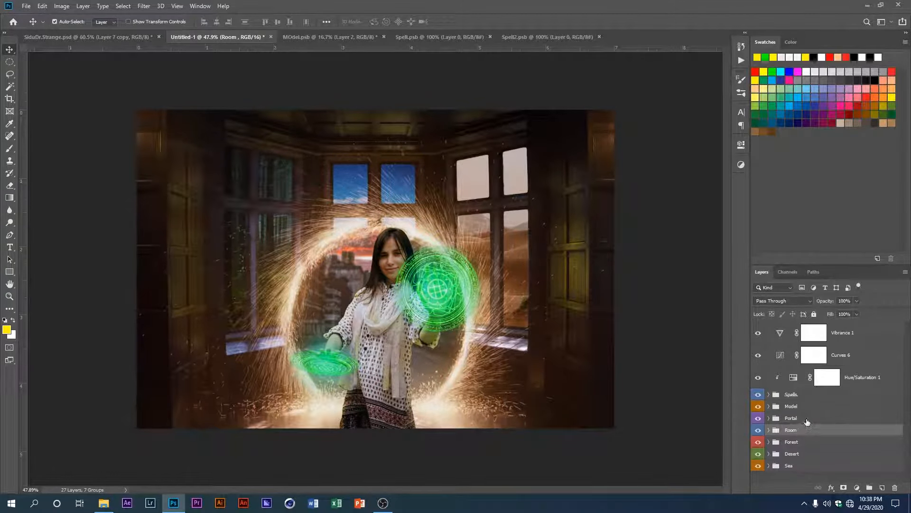
click(804, 418)
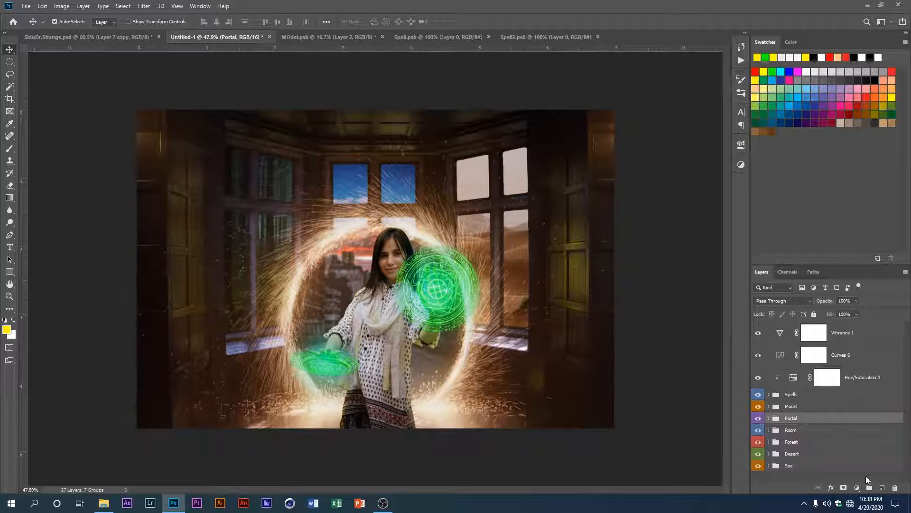
click(881, 488)
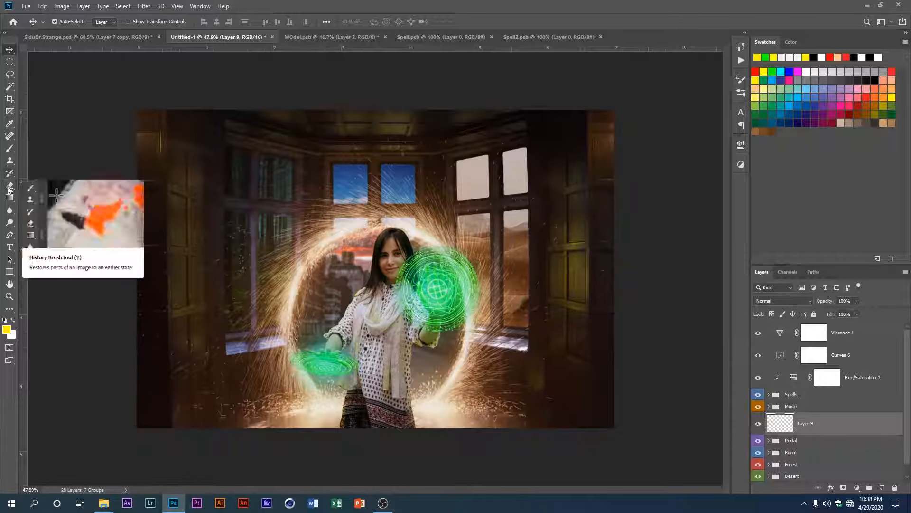
Step: Choose a brush from the Powder set for the Brush tool and reduce its size to 2100 px
click(6, 152)
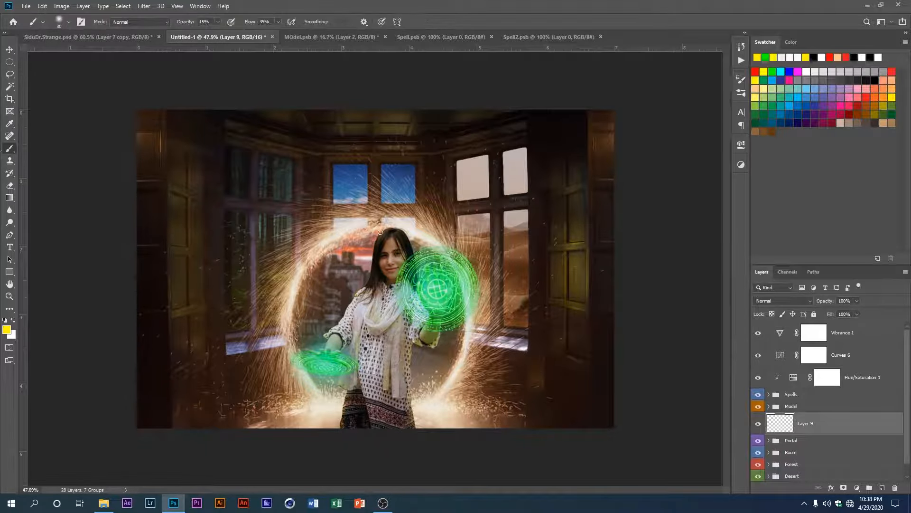
right_click(274, 225)
scroll(332, 356, down, 10)
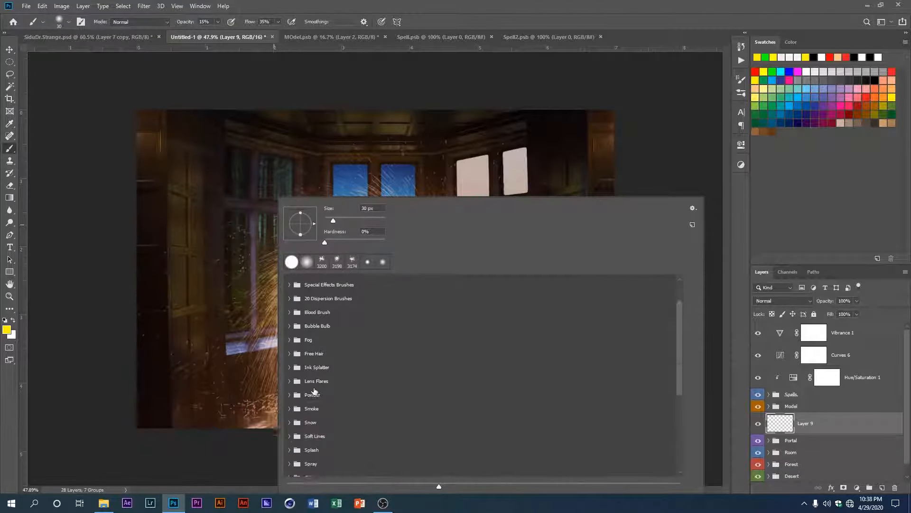
click(311, 401)
scroll(321, 411, down, 10)
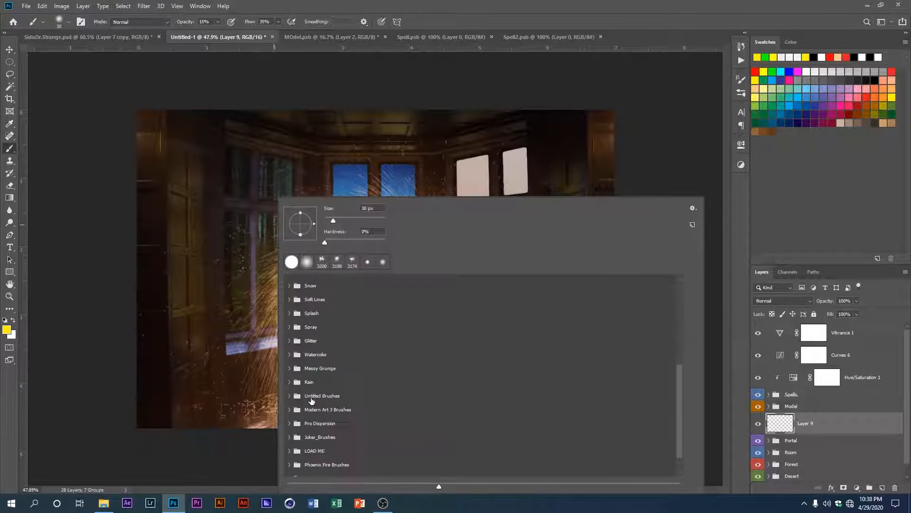
scroll(299, 444, up, 5)
click(313, 319)
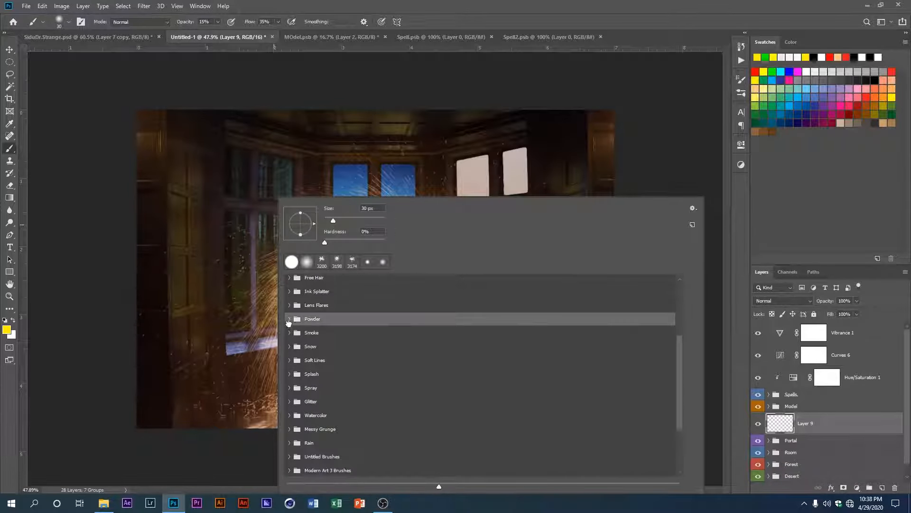
click(356, 340)
click(246, 313)
key(bracketleft)
key(bracketleft)
key(bracketleft)
key(bracketleft)
key(bracketleft)
key(bracketleft)
key(bracketleft)
key(bracketleft)
key(bracketleft)
key(bracketleft)
key(bracketleft)
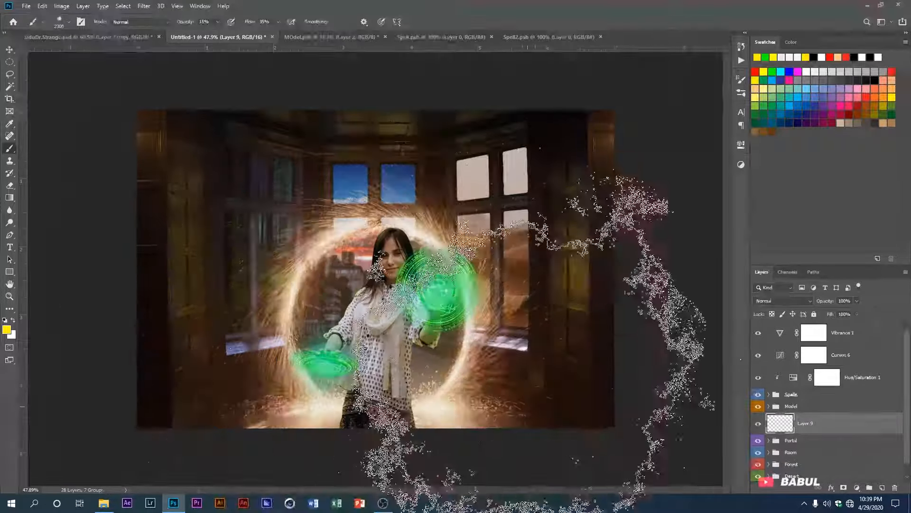
Step: Set the brush opacity to 40% with white as the colour and paint soft smoke over the lower sides of the room
click(204, 21)
text(2)
key(BackSpace)
text(40)
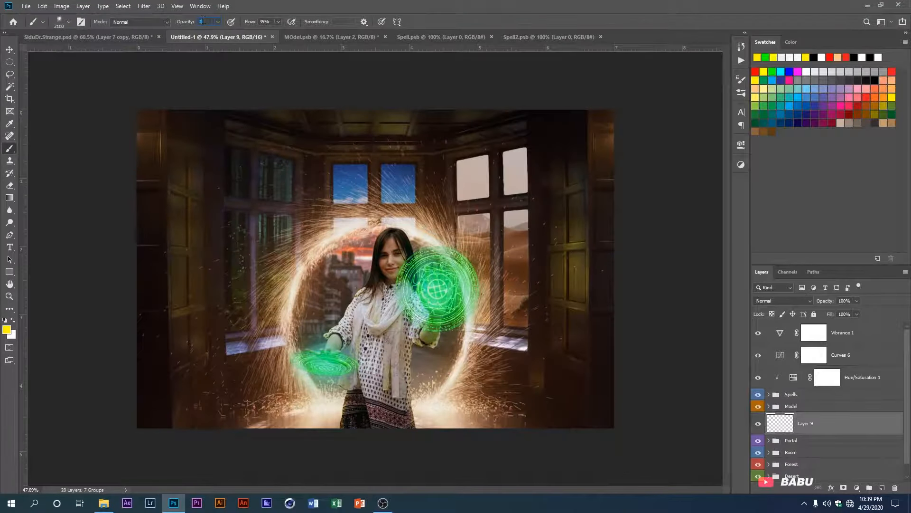
key(Return)
click(797, 58)
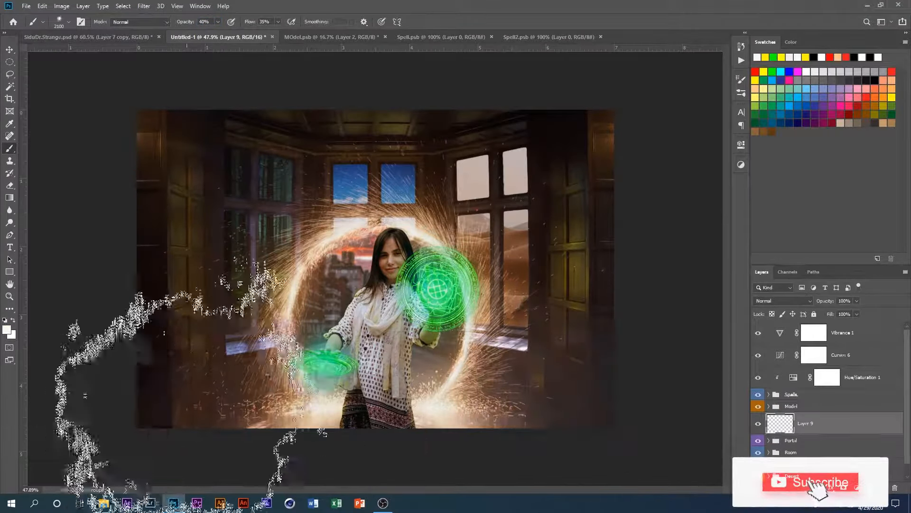
click(137, 352)
Step: Duplicate the smoke layer above Hue/Saturation 1 and set the opacity of both smoke layers to 70%
mouse_move(823, 425)
mouse_down()
mouse_move(823, 391)
mouse_move(805, 378)
mouse_up()
alt+click(787, 388)
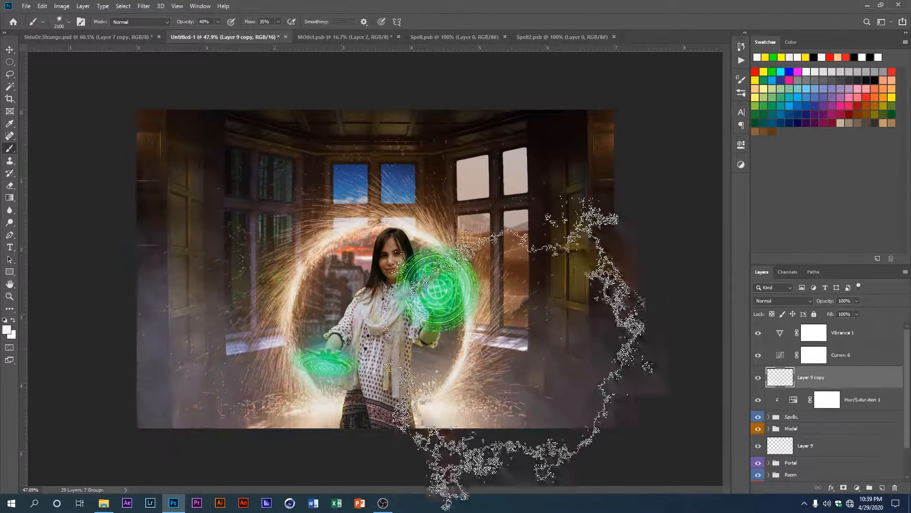
click(9, 49)
scroll(311, 316, down, 3)
scroll(312, 316, up, 1)
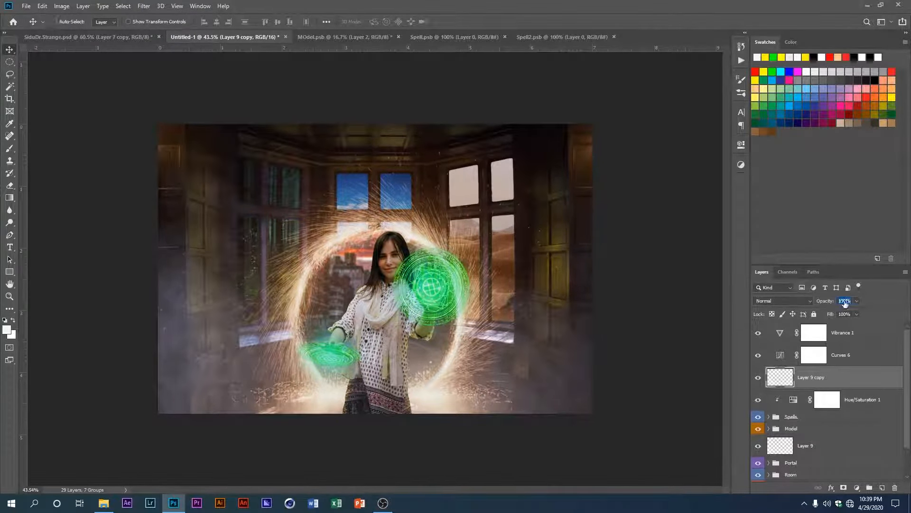
text(70)
click(833, 445)
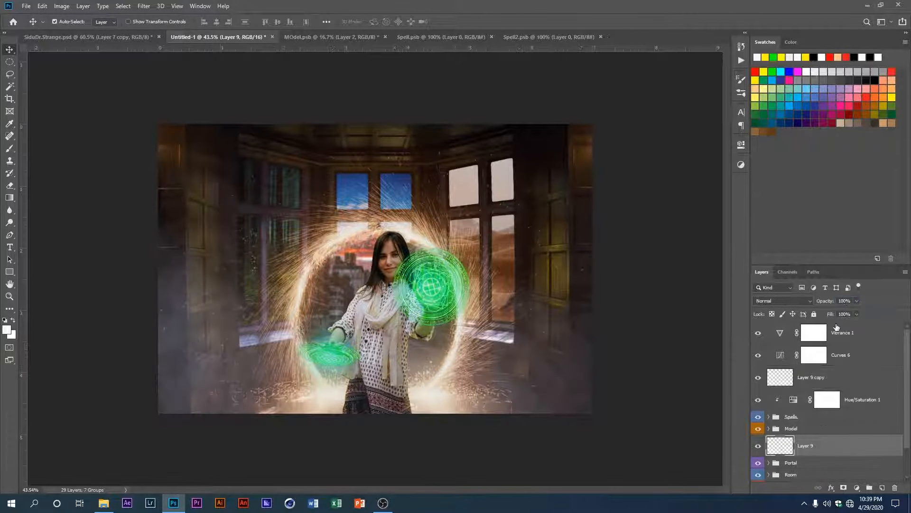
text(70)
Step: Duplicate all layers and groups from Vibrance 1 down to Sea and merge the copies into one layer
click(850, 333)
scroll(347, 328, down, 2)
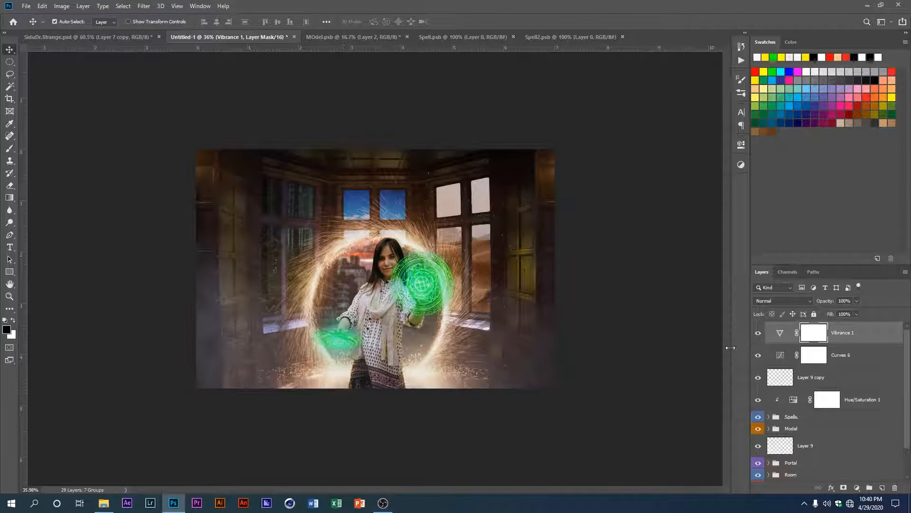
scroll(797, 354, down, 2)
click(821, 475)
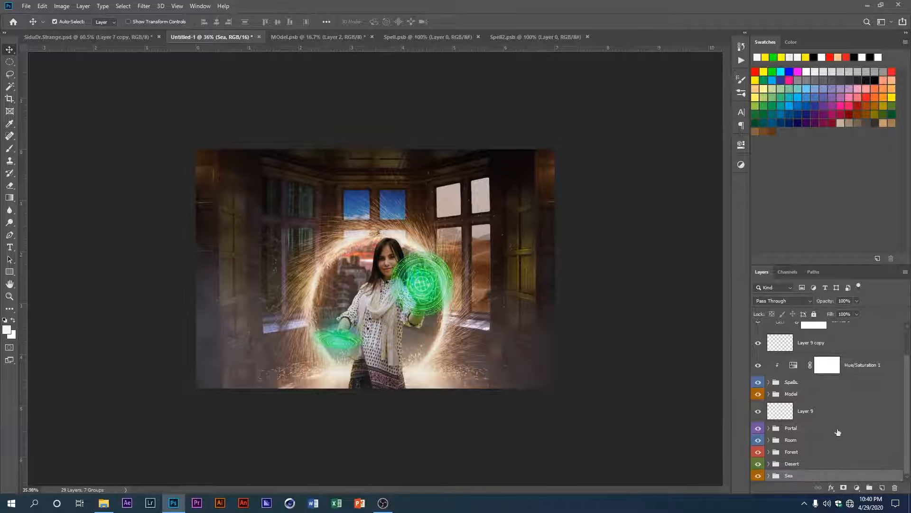
scroll(838, 432, up, 2)
shift+click(866, 339)
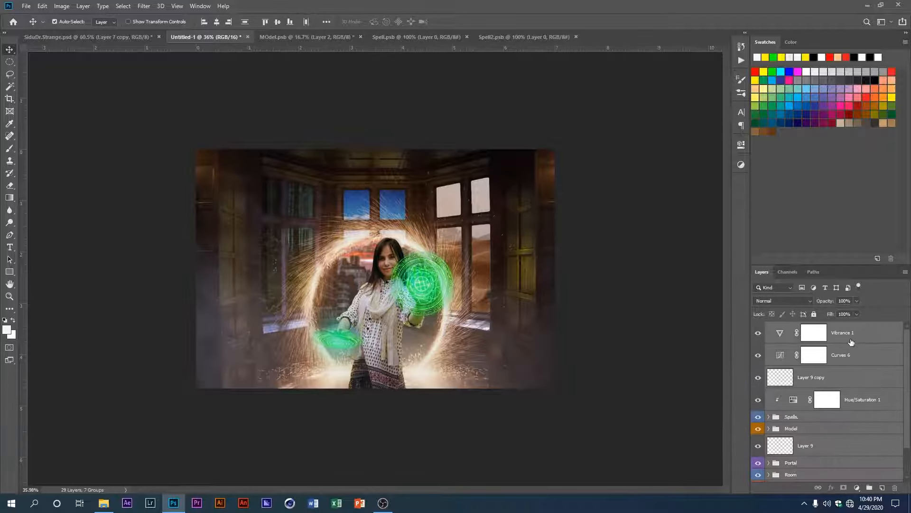
key(ctrl+j)
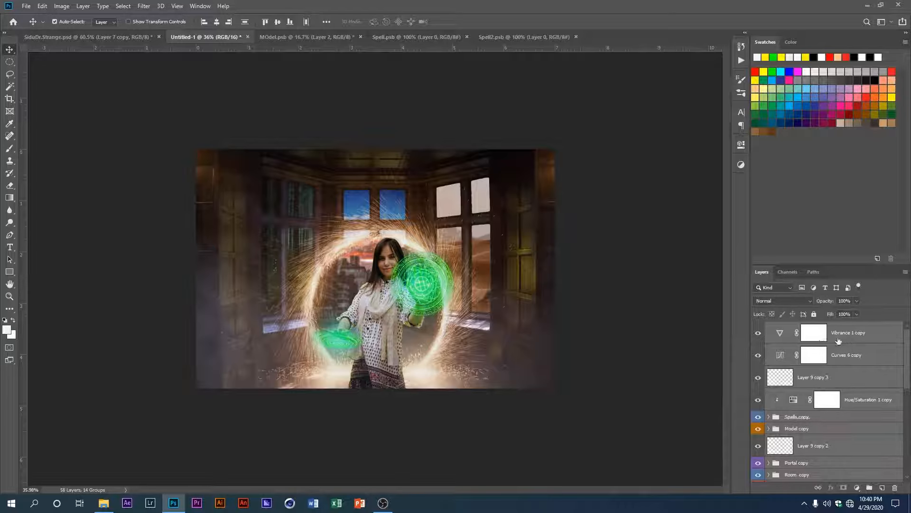
key(ctrl)
key(ctrl+e)
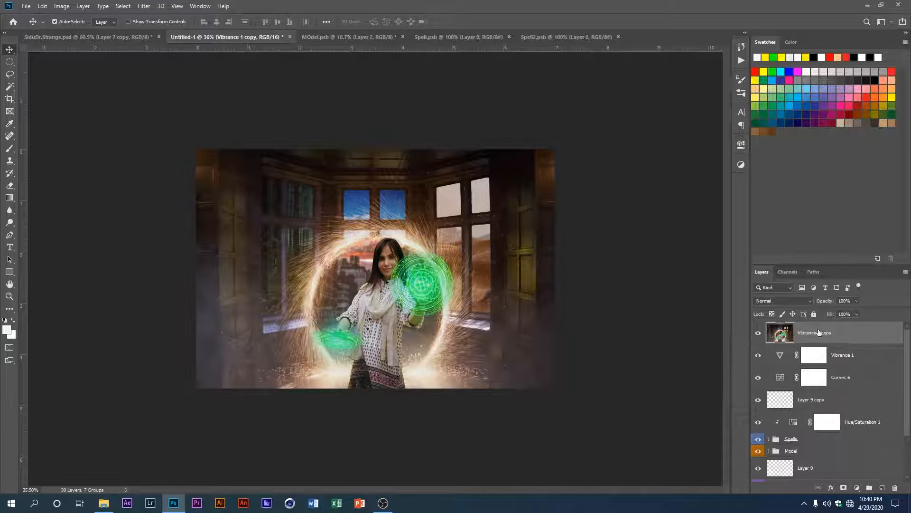
Step: Open the merged layer in the Camera Raw Filter and adjust its highlights, shadows, whites and blacks
click(145, 6)
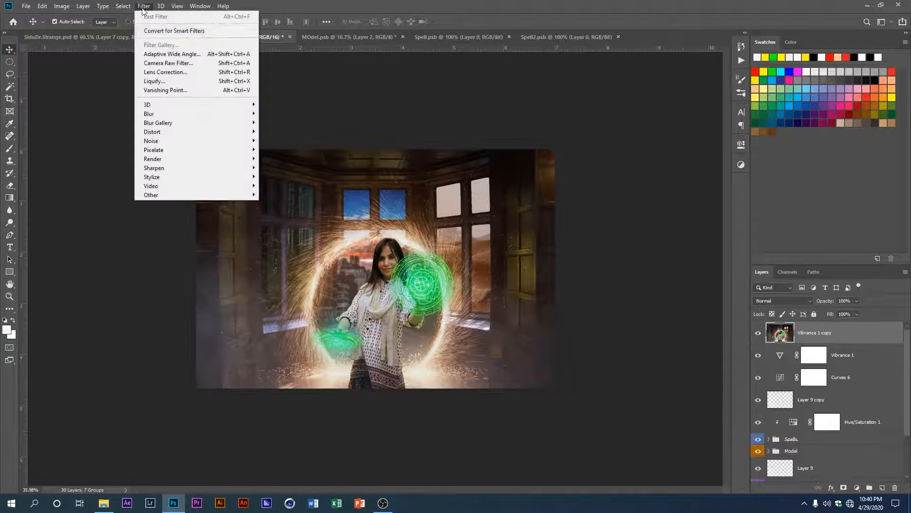
click(161, 63)
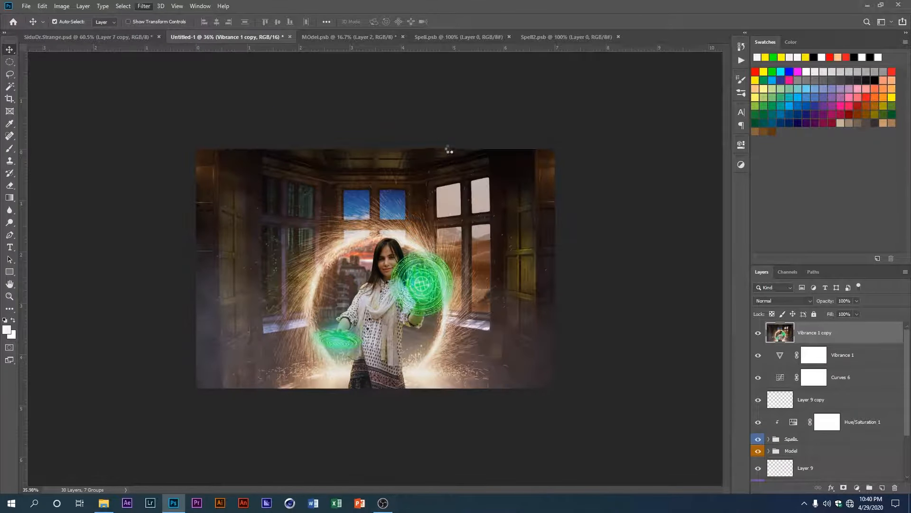
scroll(554, 235, up, 3)
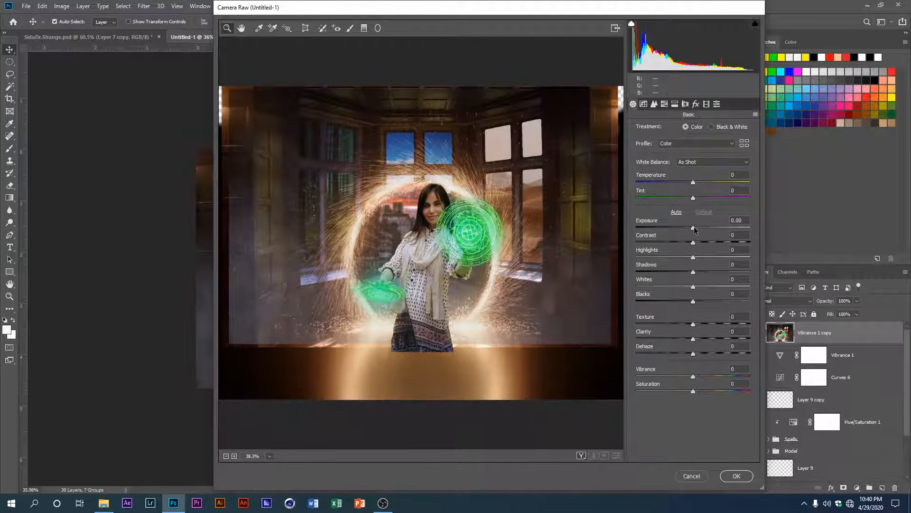
drag(693, 228, 680, 257)
mouse_move(693, 287)
mouse_down()
mouse_move(707, 287)
mouse_move(698, 279)
mouse_up()
drag(693, 272, 698, 301)
Step: Raise the texture, clarity, dehaze and vibrance, and keep the saturation close to neutral
drag(693, 325, 704, 325)
drag(693, 339, 700, 353)
drag(693, 392, 702, 377)
drag(700, 391, 694, 391)
Step: Adjust the RGB point tone curve by nudging the midtones, lowering the white point to about 247 and lifting the black point
click(644, 104)
drag(692, 235, 689, 236)
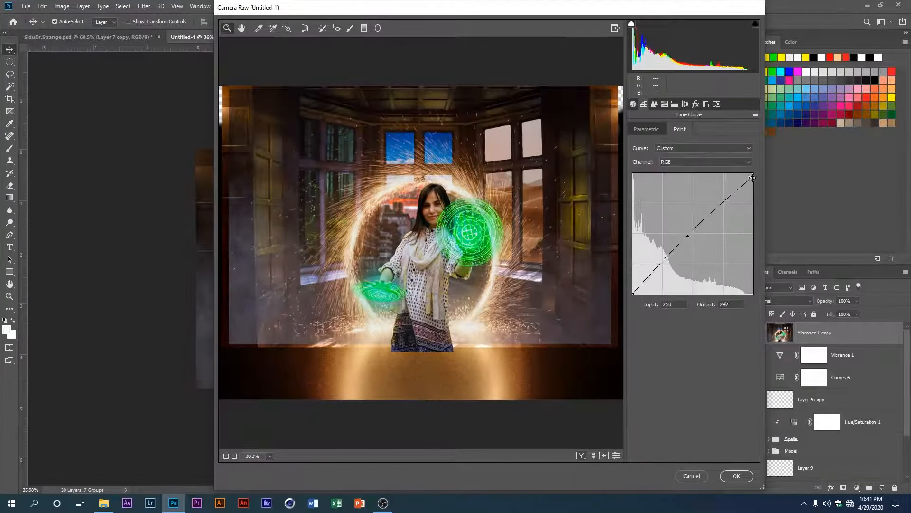
drag(752, 174, 753, 178)
drag(633, 294, 633, 287)
Step: Adjust the Red tone curve with a midtone point at input 125, output 129, and move both end points slightly inward
click(705, 162)
click(674, 177)
drag(692, 234, 692, 234)
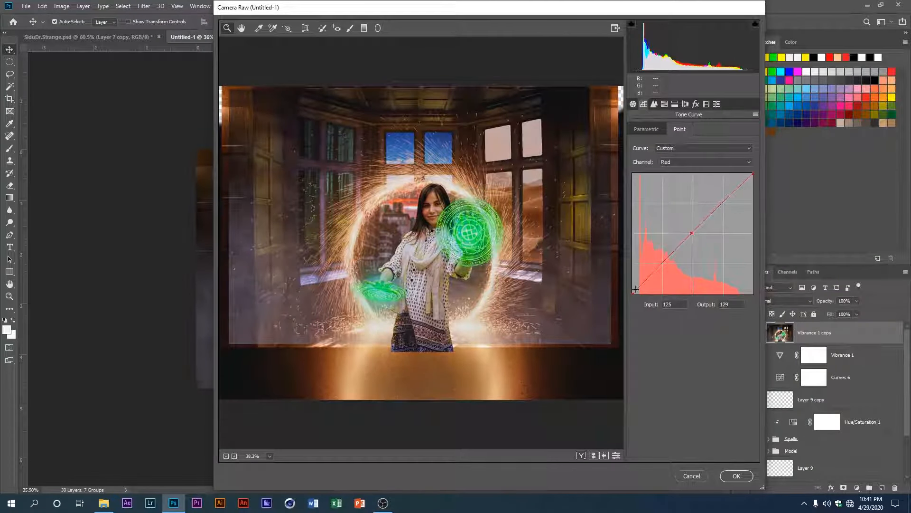
drag(633, 294, 636, 293)
drag(753, 173, 753, 178)
Step: Bring up the point tone curve of the Green channel, followed by that of the Blue channel
click(731, 161)
click(726, 185)
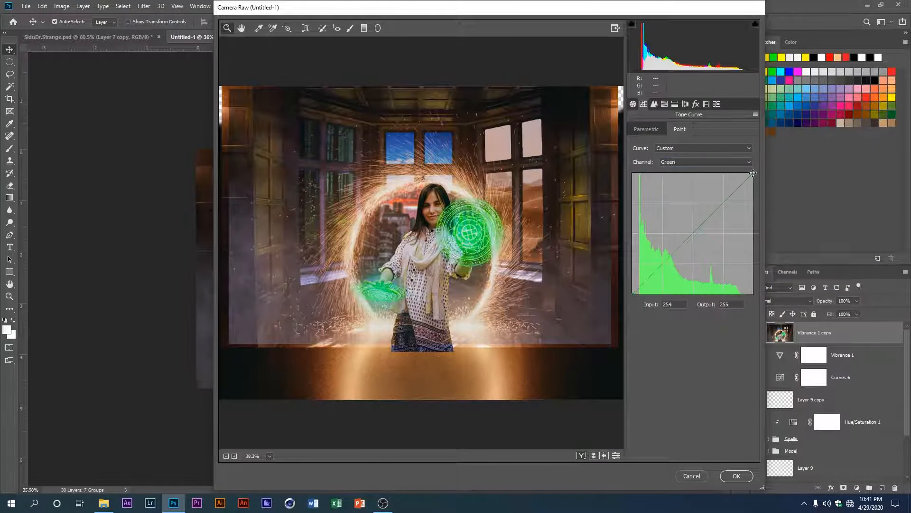
click(706, 162)
click(705, 192)
Step: Set the HSL luminance to Reds -16, Oranges -9, Yellows +13, Greens +26 and Magentas +13
click(664, 104)
click(711, 129)
drag(693, 211, 688, 179)
drag(693, 164, 684, 164)
drag(693, 274, 700, 274)
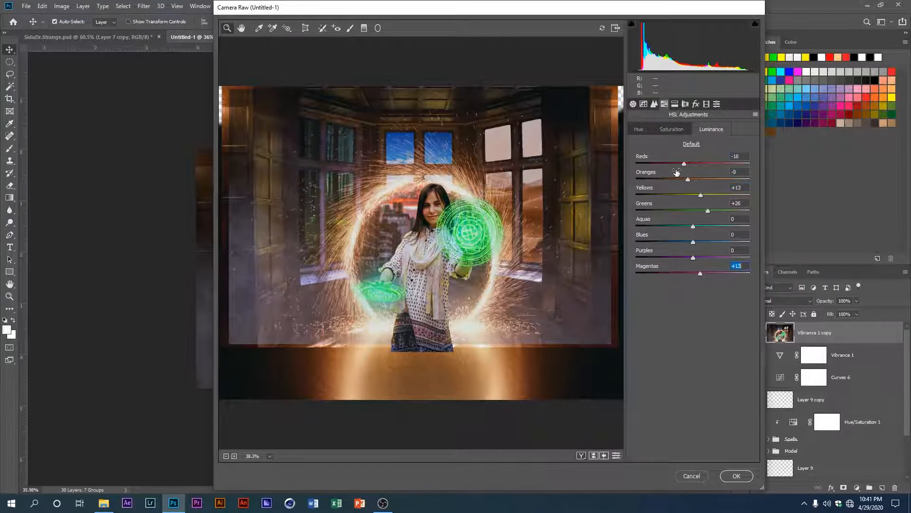
Step: Fine-tune the colour primaries in the Camera Raw calibration settings with small slider shifts
click(685, 104)
click(706, 104)
drag(693, 195, 695, 210)
drag(694, 239, 685, 239)
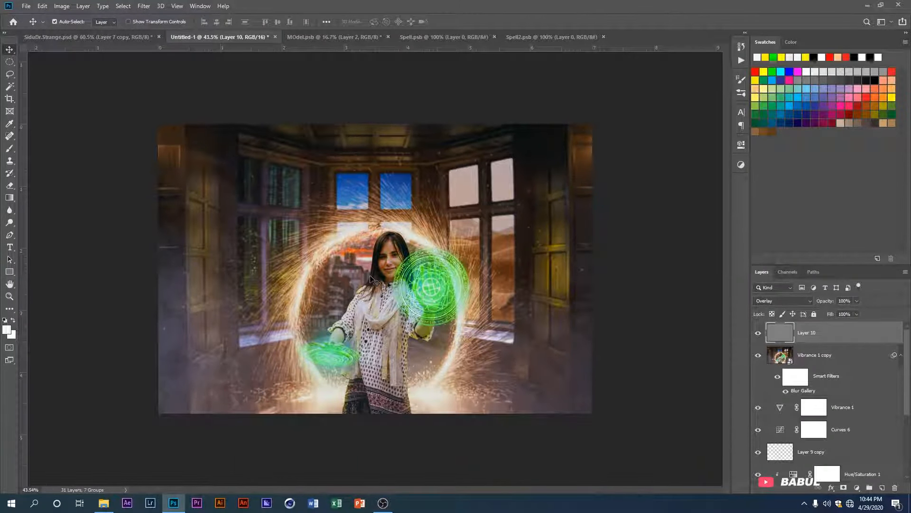
Step: Compare the graded composite with the SiduDr.Strange.psd version, and return to the Untitled-1 composite for a closer look
scroll(371, 280, down, 1)
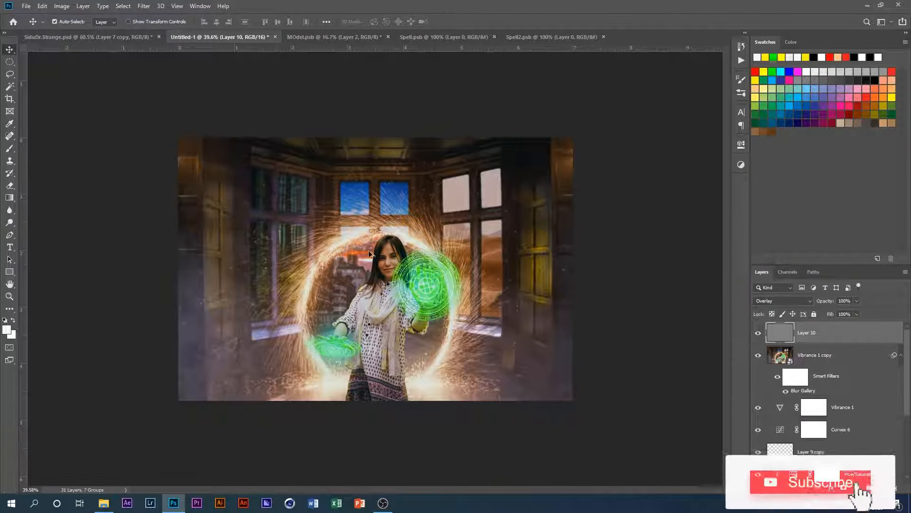
click(127, 37)
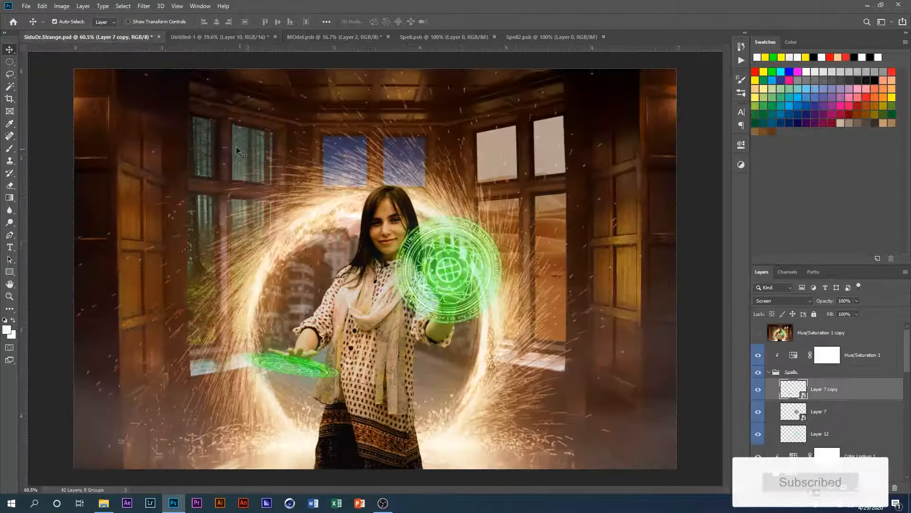
scroll(287, 130, down, 4)
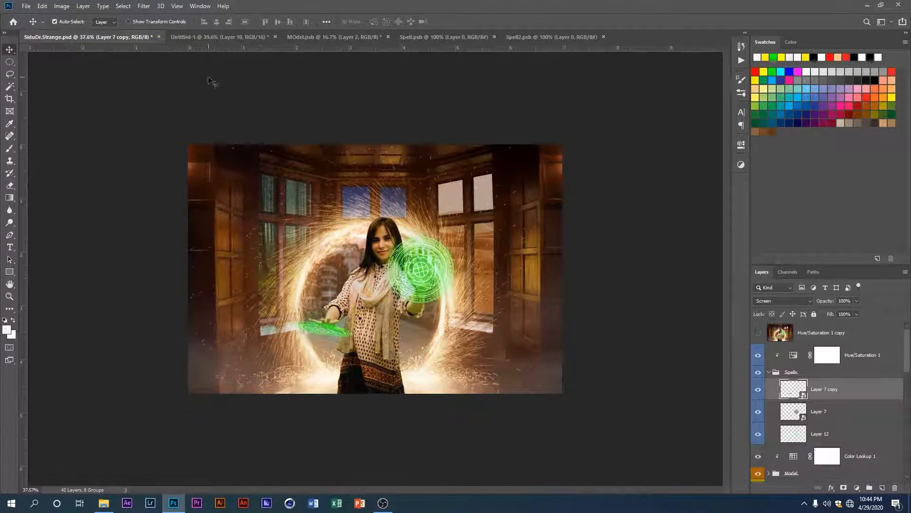
click(196, 35)
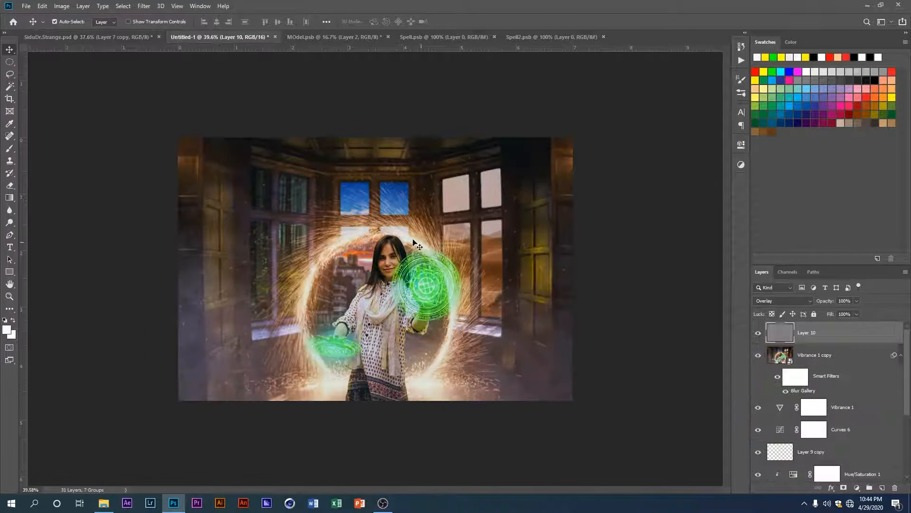
scroll(385, 256, up, 1)
scroll(376, 264, up, 1)
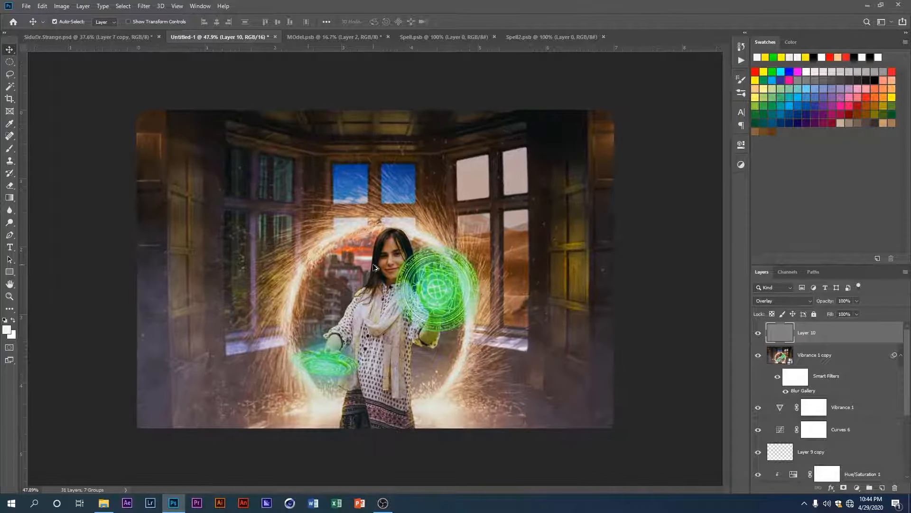